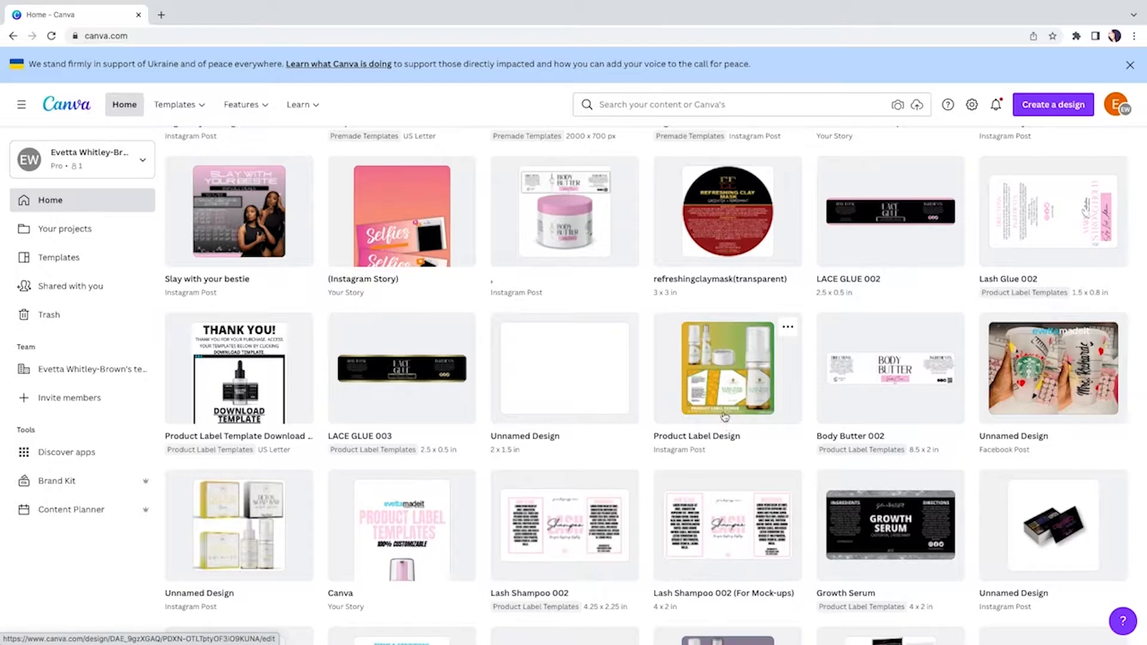
- Create a blank square Instagram Post from the home page suggestions
scroll(606, 371, up, 1)
scroll(606, 372, up, 10)
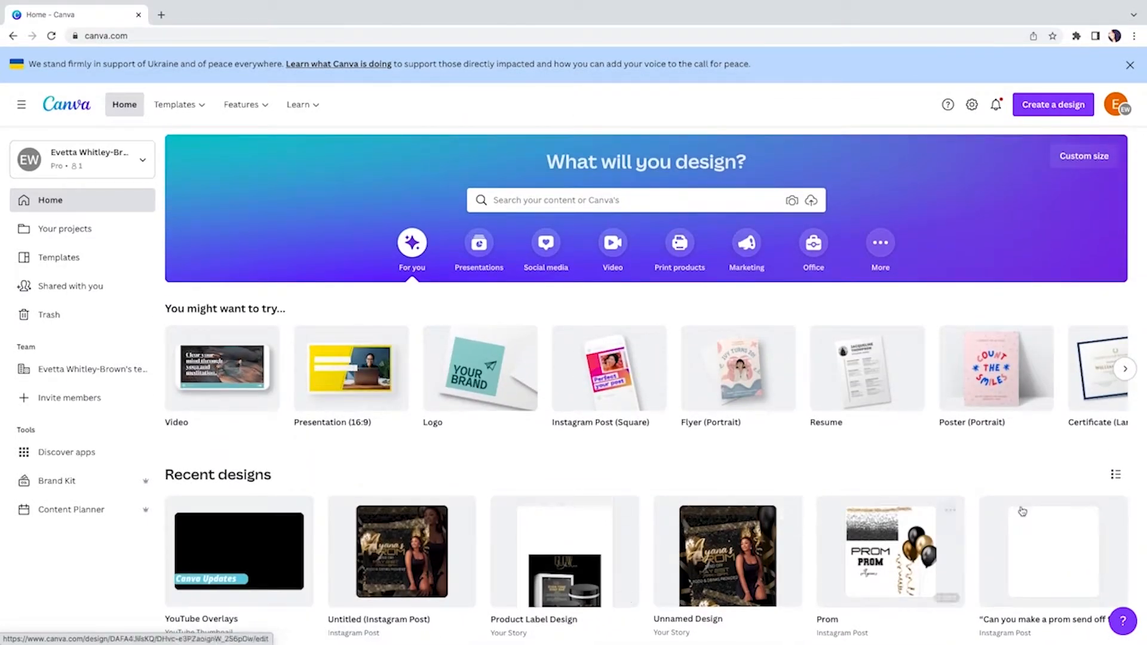
click(614, 373)
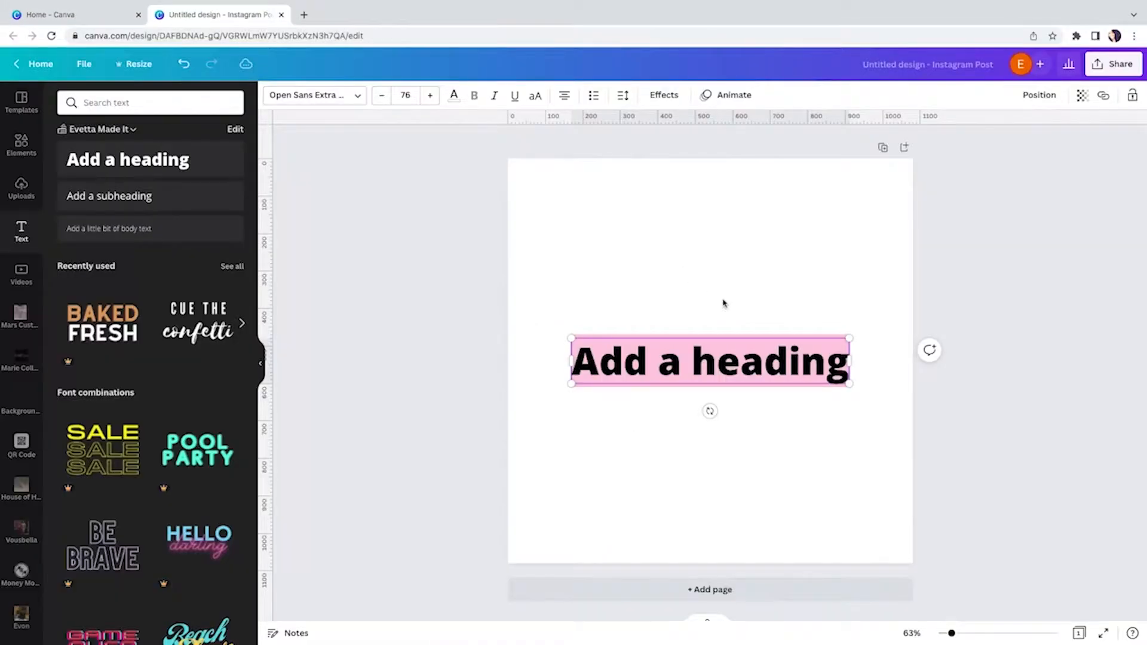
- Move the "Add a heading" text up to the upper part of the page, centred horizontally, and keep it selected
click(728, 365)
drag(722, 362, 715, 245)
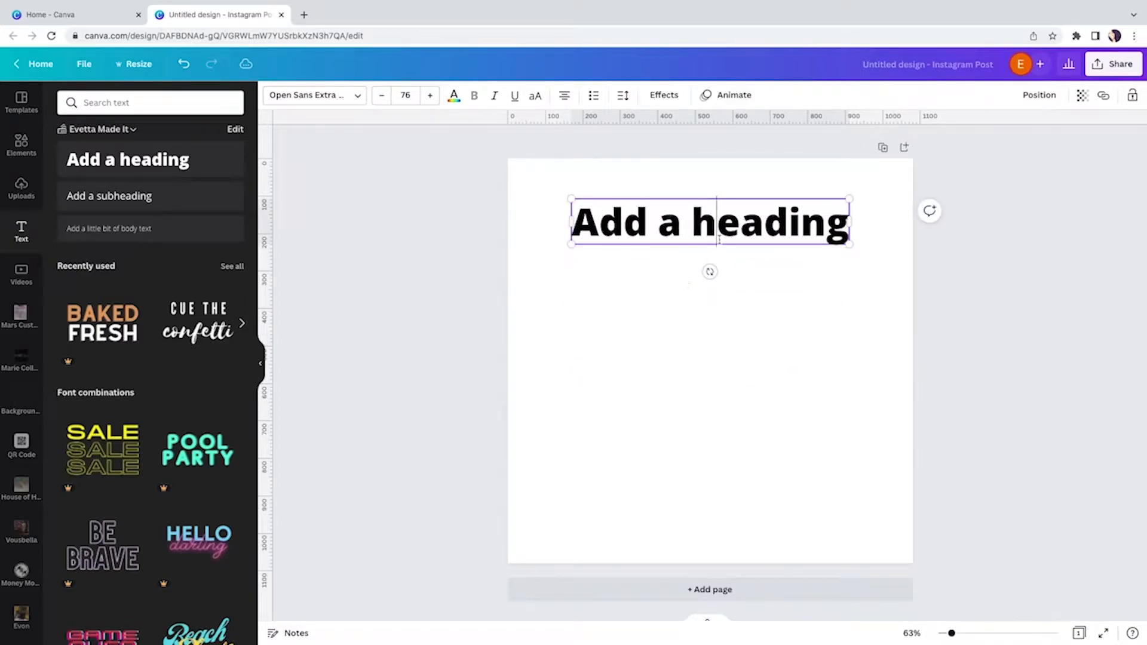
click(795, 285)
click(700, 234)
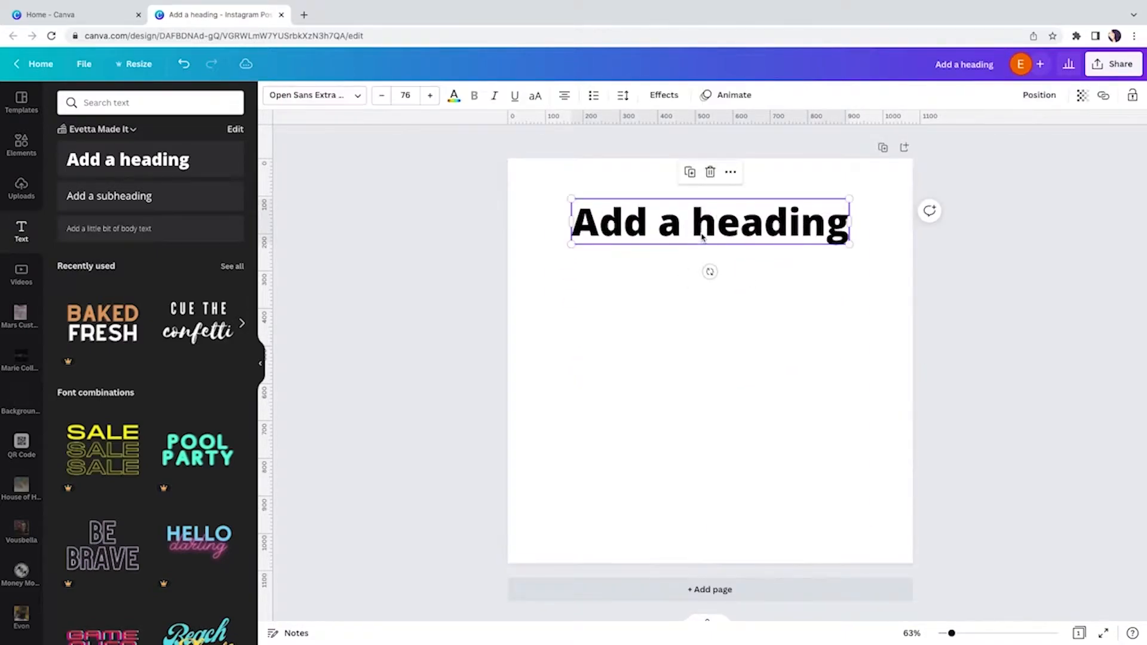
- Duplicate the heading twice and stack the copies in a centred column directly beneath the original
click(690, 172)
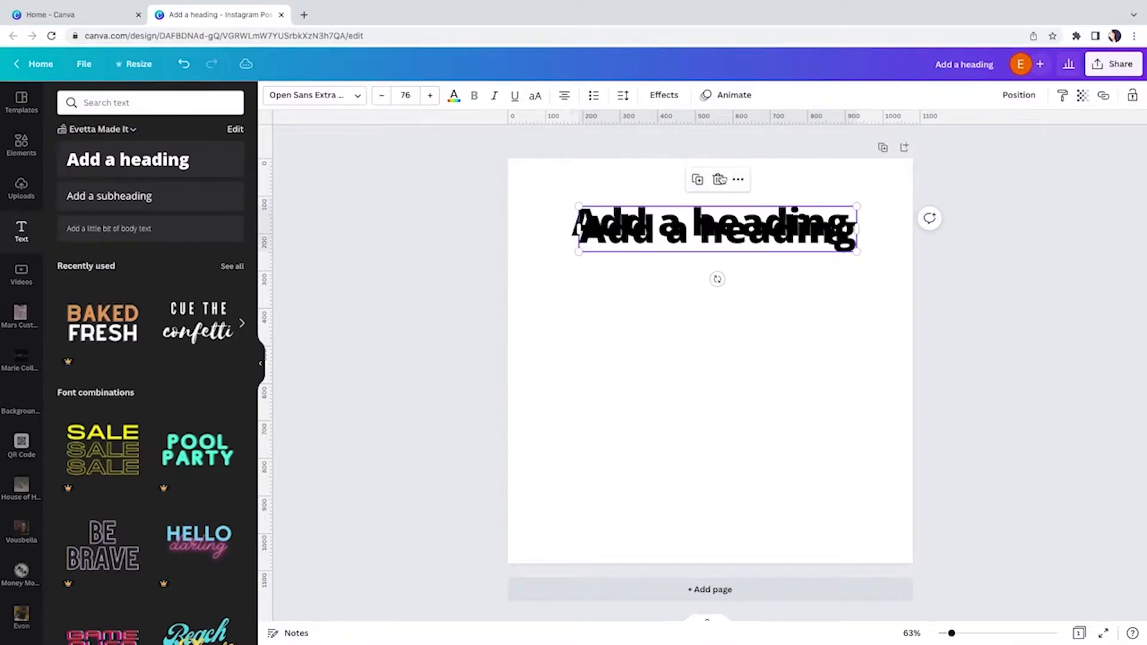
drag(738, 229, 729, 273)
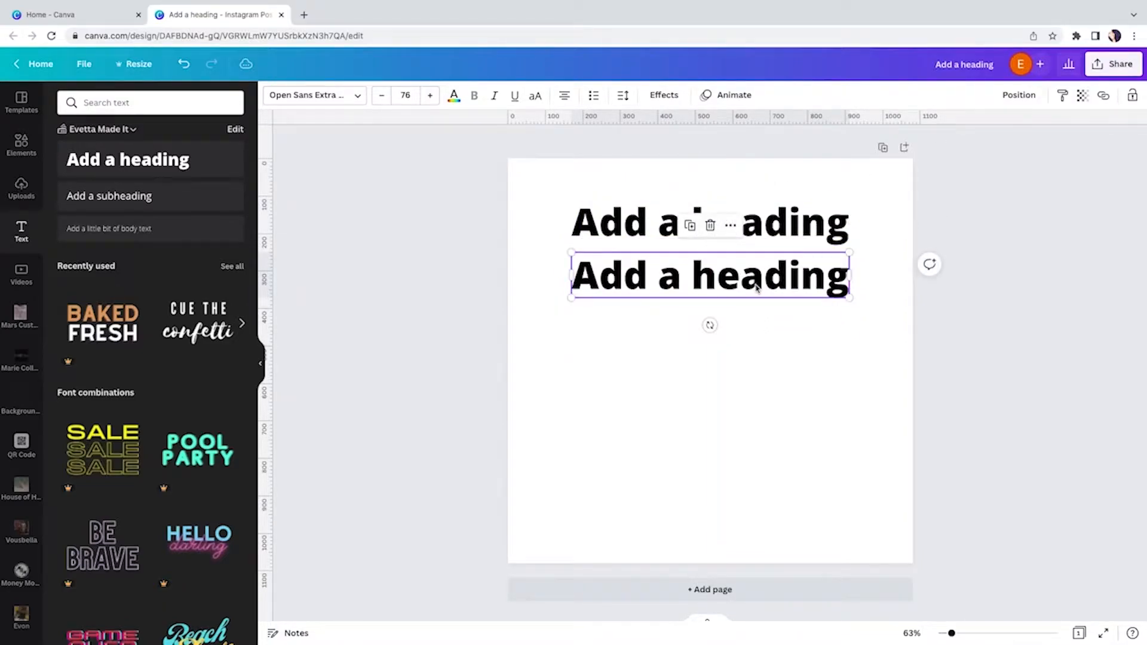
click(691, 225)
mouse_move(763, 335)
mouse_down()
mouse_move(762, 310)
mouse_move(768, 322)
mouse_move(739, 318)
mouse_move(753, 332)
mouse_move(753, 316)
mouse_up()
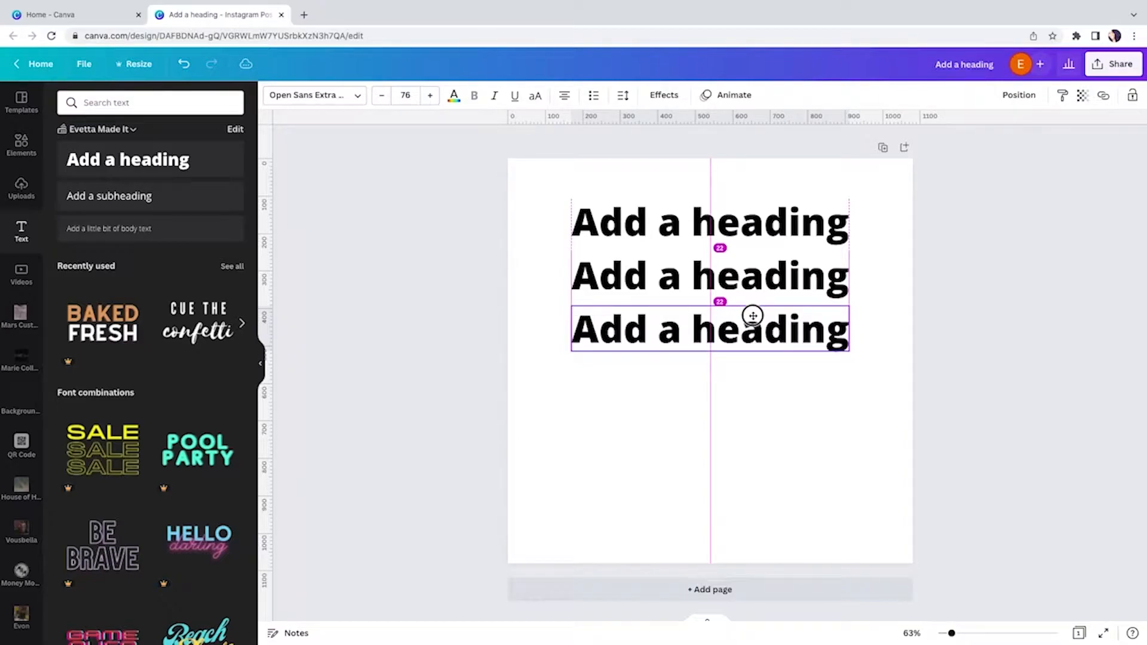
mouse_move(753, 315)
mouse_down()
mouse_move(744, 358)
mouse_move(742, 307)
mouse_move(749, 316)
mouse_up()
drag(749, 315, 749, 316)
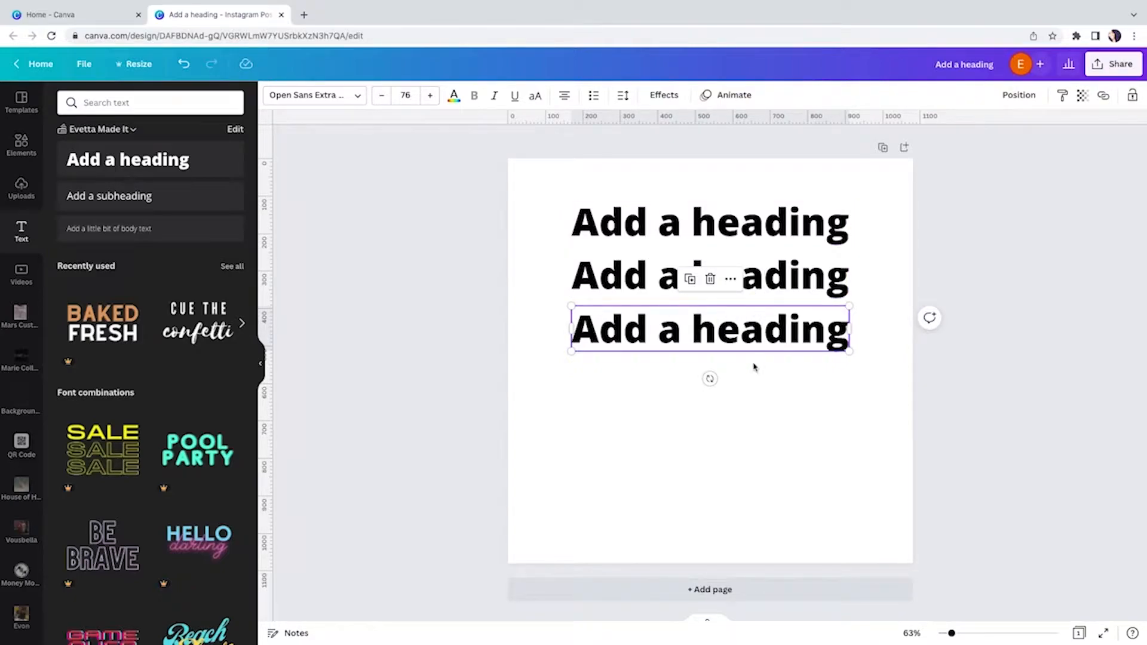
mouse_move(767, 336)
mouse_down()
mouse_move(706, 335)
mouse_move(778, 333)
mouse_move(783, 354)
mouse_move(758, 340)
mouse_move(767, 334)
mouse_up()
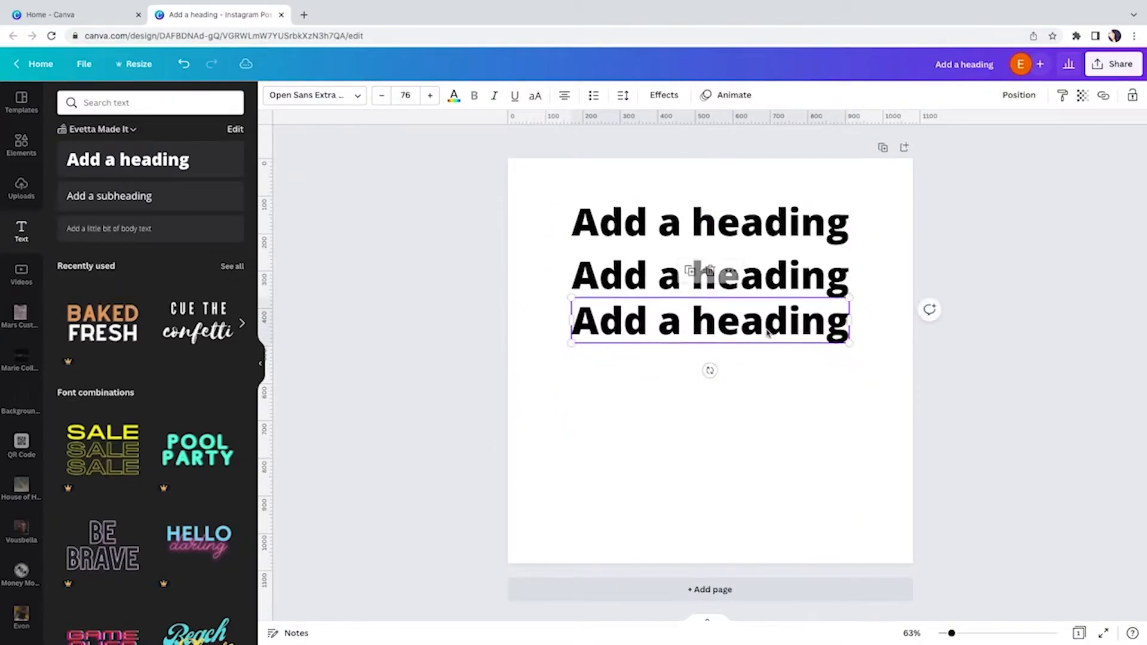
- Select all three headings together and delete them from the page
drag(778, 384, 696, 206)
key(Delete)
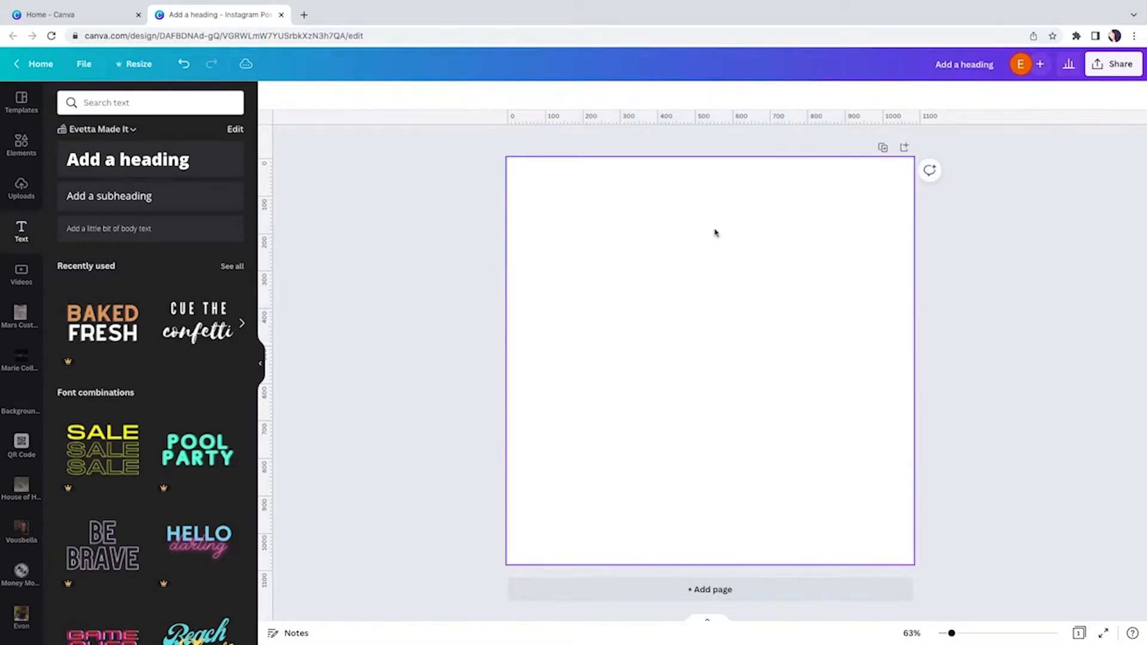
- Add a square shape and stretch it into a large rectangle covering most of the page width
click(21, 146)
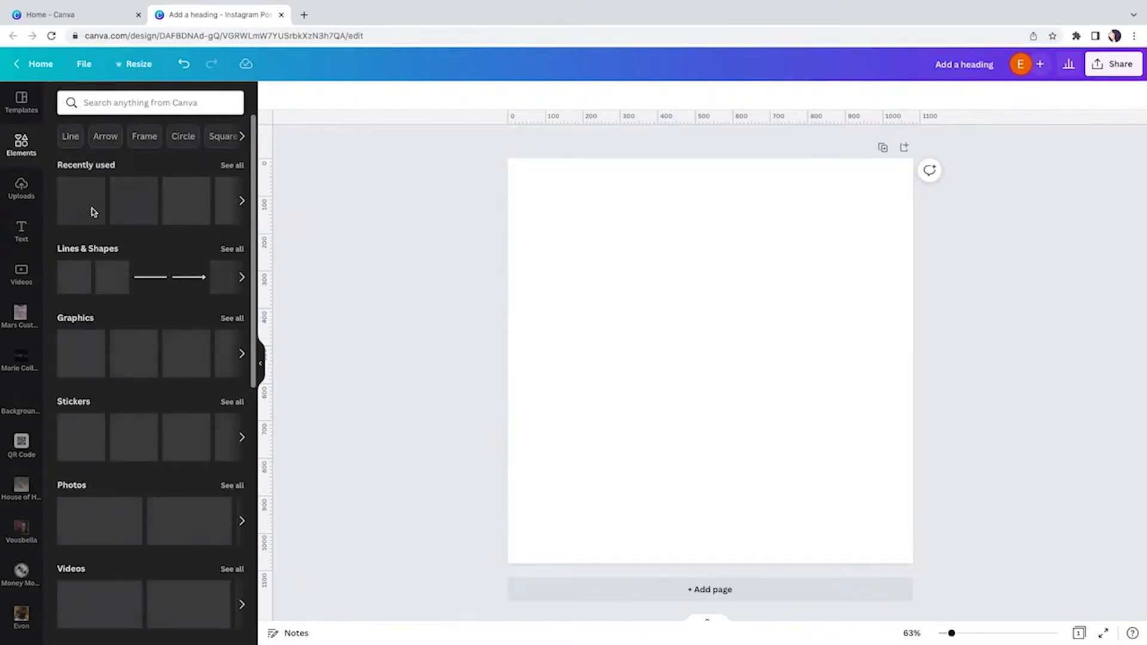
click(94, 213)
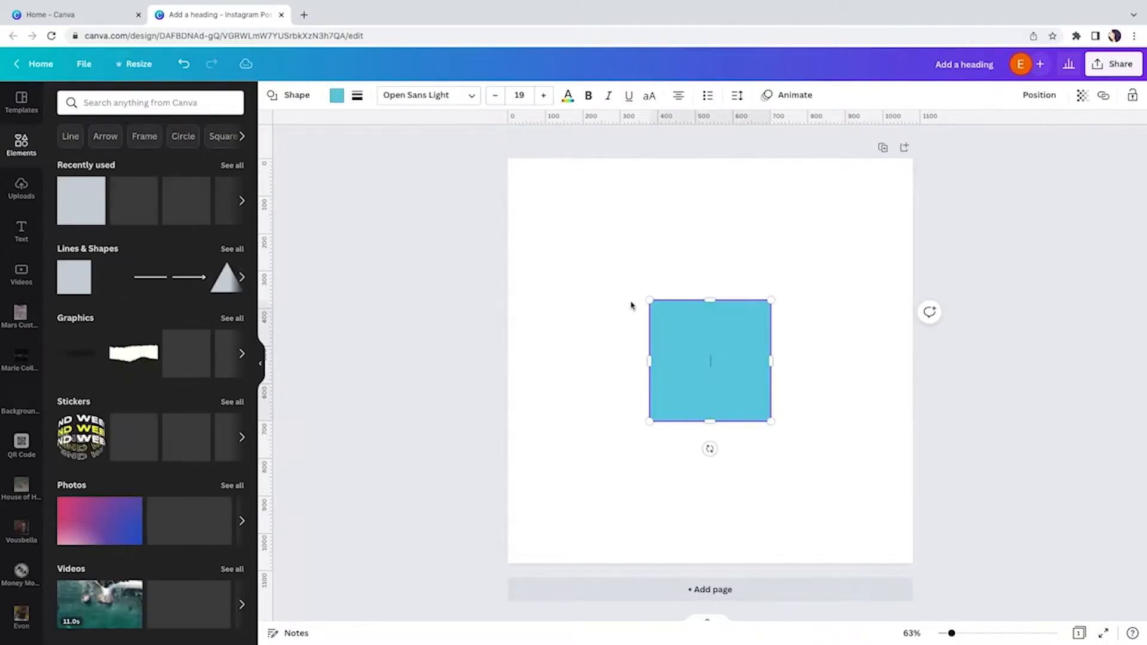
drag(646, 298, 518, 217)
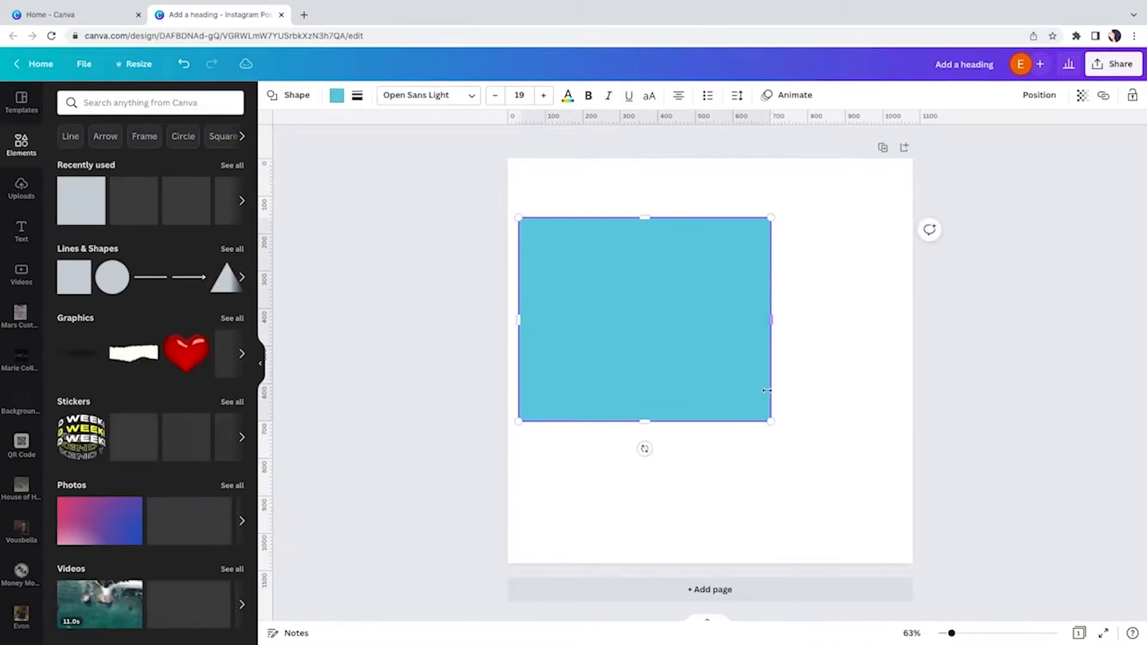
drag(771, 420, 908, 523)
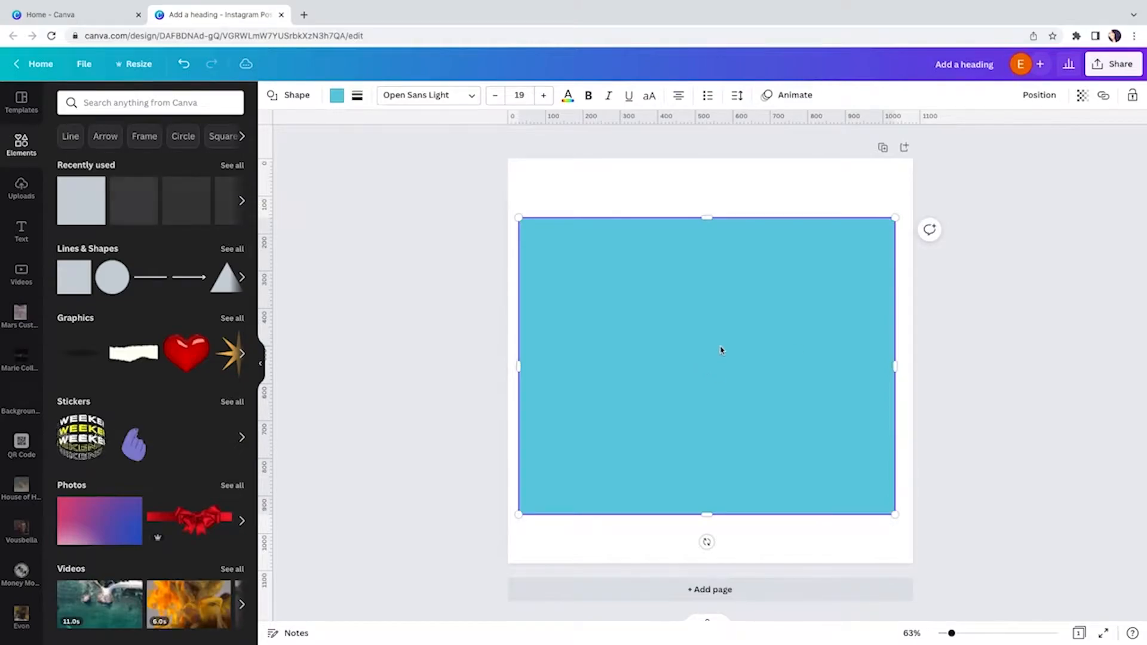
- Review the additional actions available for the blue rectangle and keep the shape selected
click(751, 183)
click(743, 274)
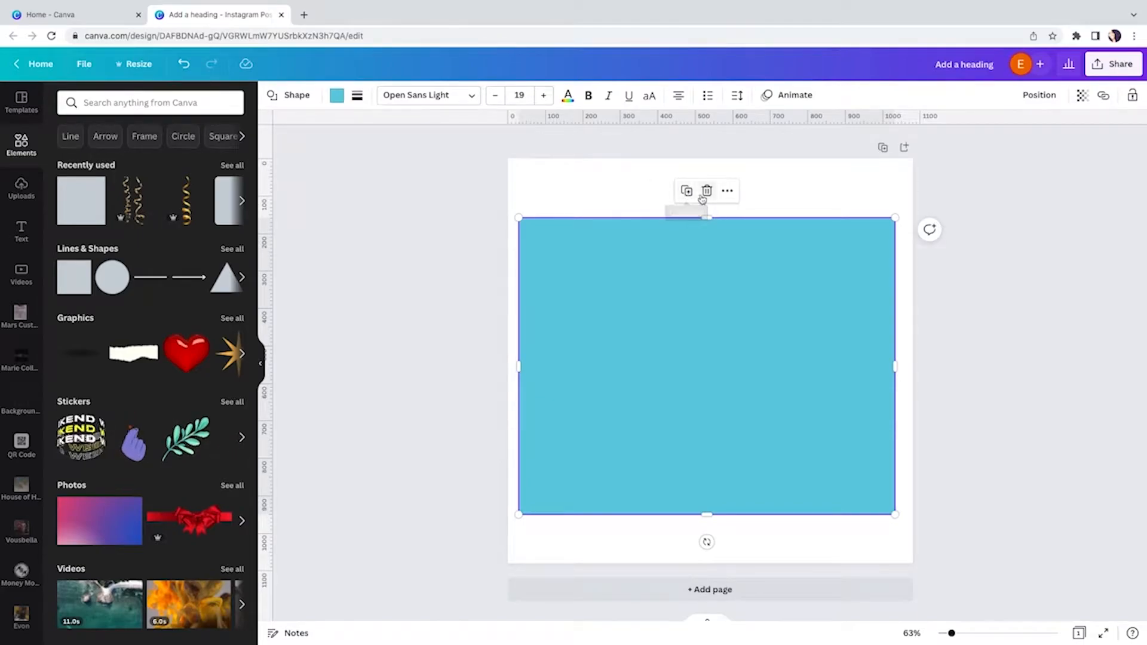
click(727, 191)
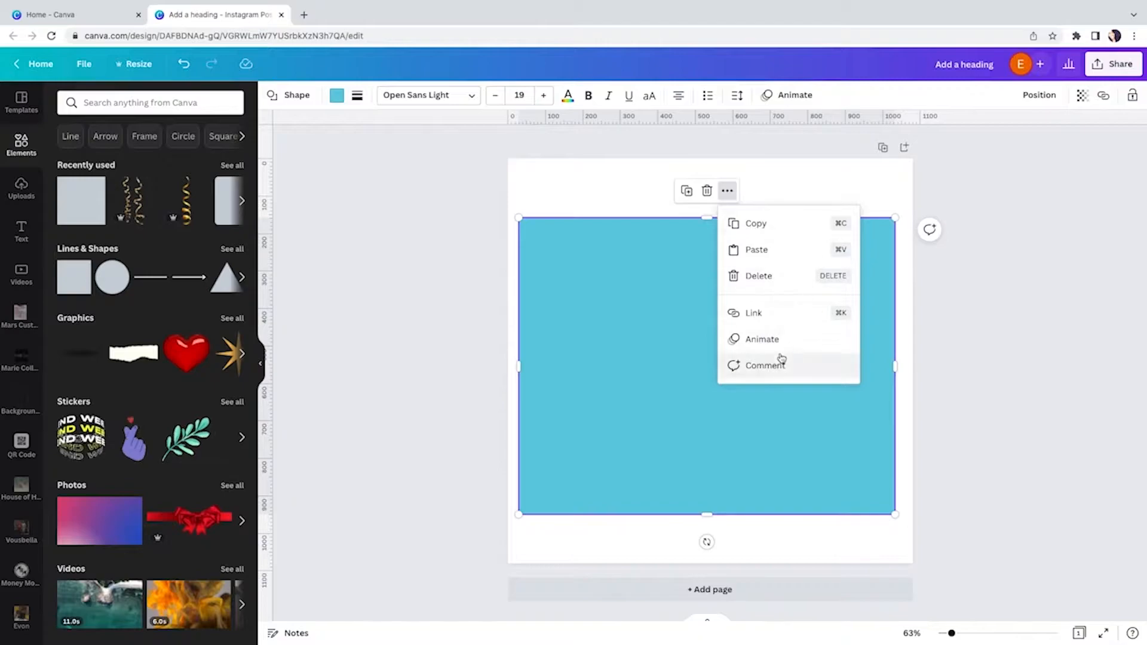
click(565, 227)
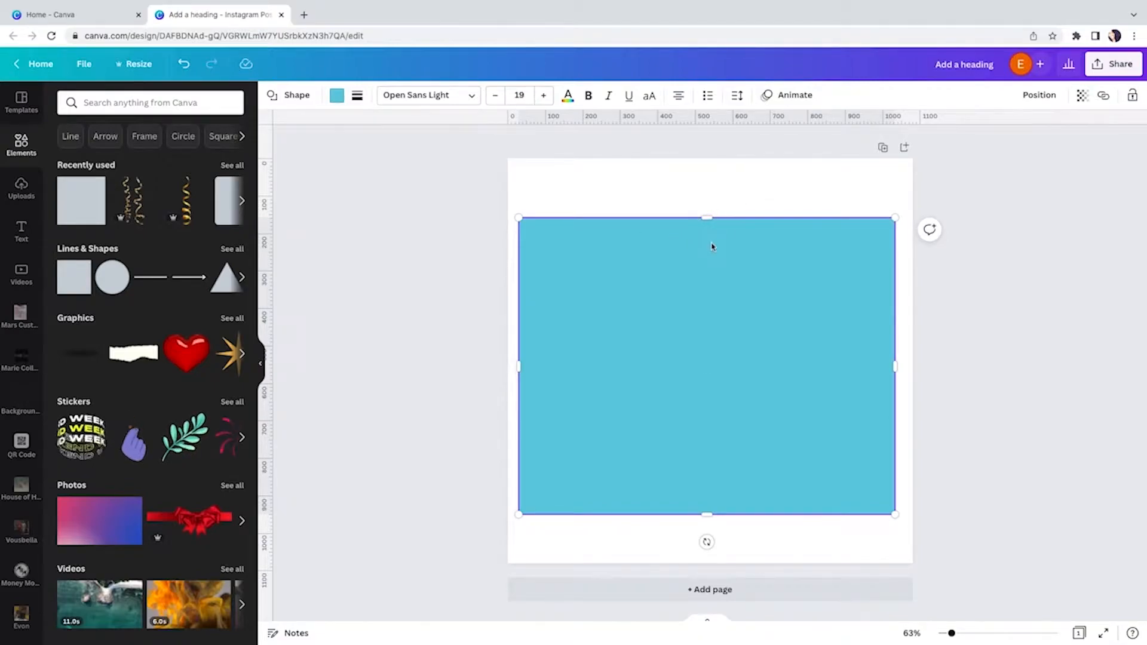
click(642, 534)
click(667, 357)
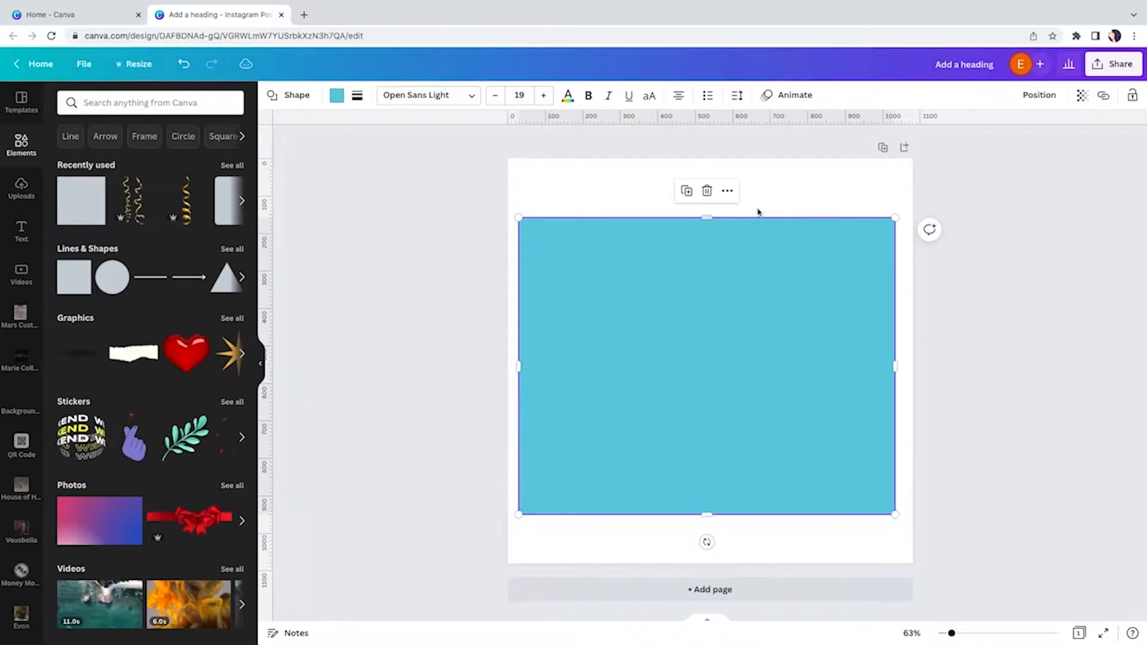
- Duplicate the blue rectangle, offset the copy slightly up and to the right, and fill it with black
click(687, 191)
drag(721, 284, 719, 253)
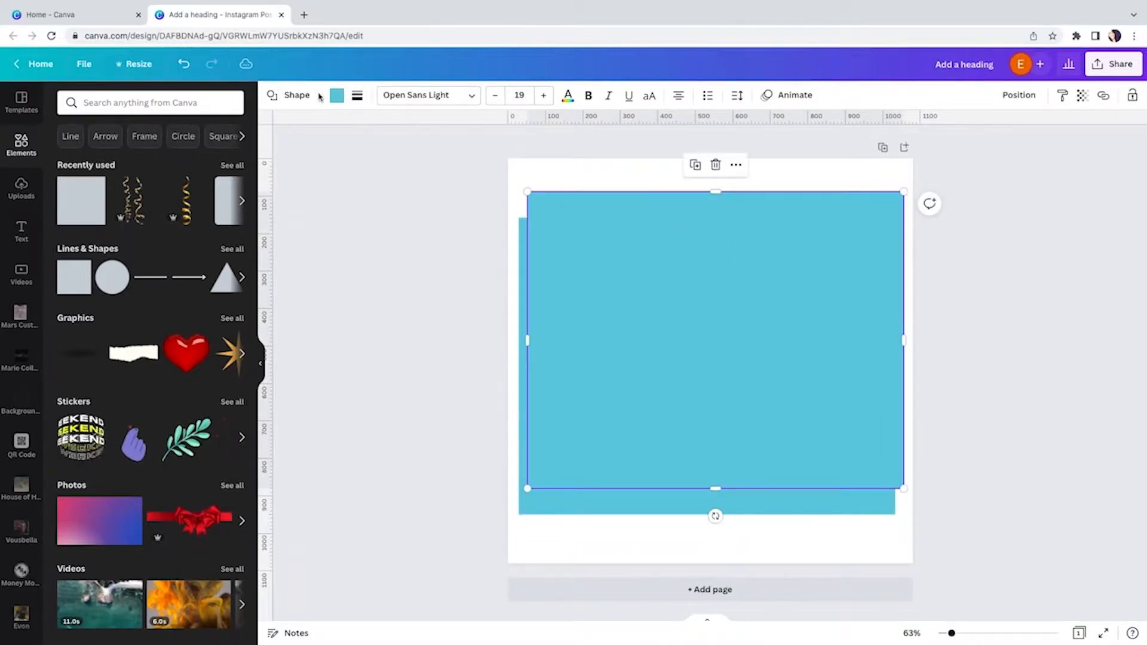
click(337, 96)
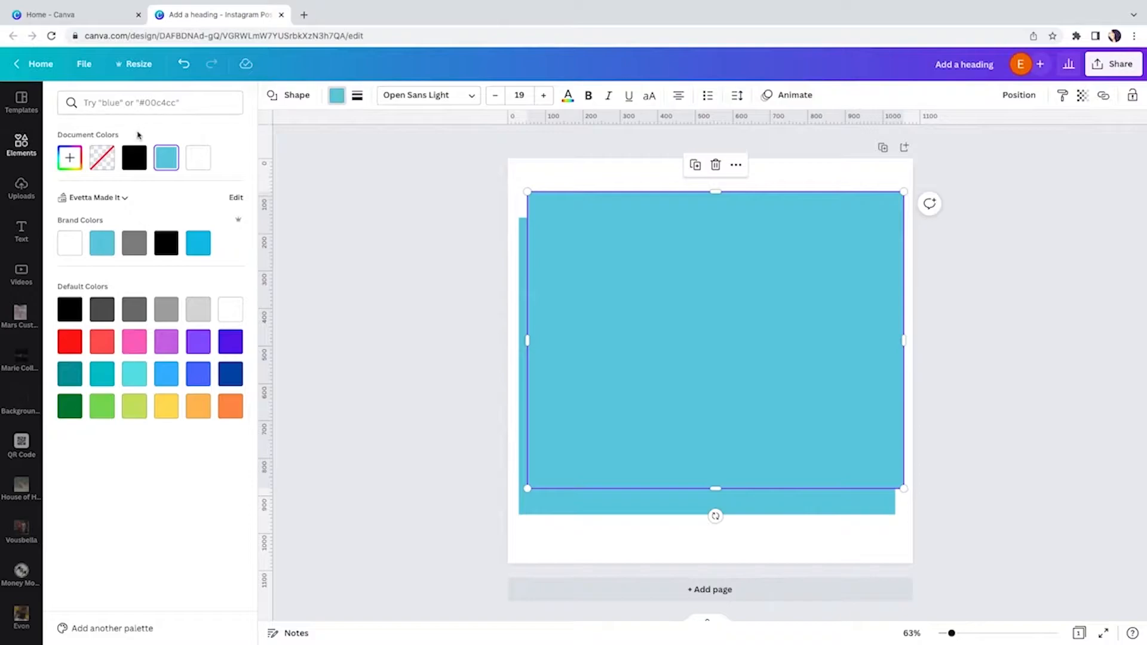
click(136, 157)
mouse_move(692, 293)
mouse_down()
mouse_move(699, 350)
mouse_move(691, 287)
mouse_up()
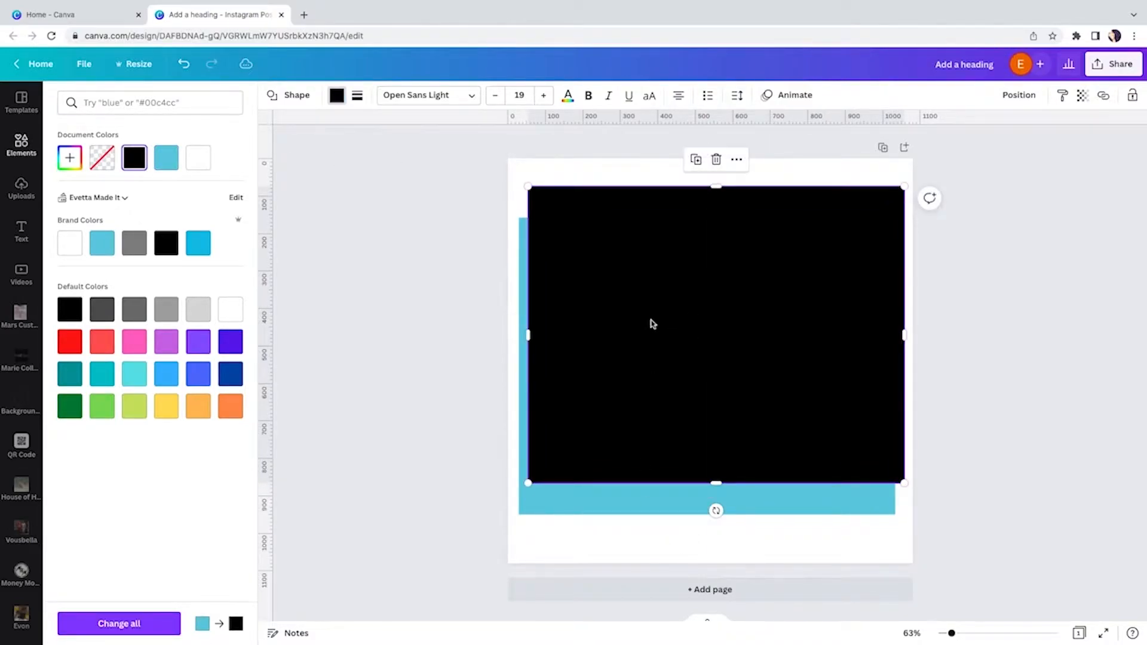
- Send the black rectangle behind the blue one and select the blue rectangle
click(738, 161)
click(812, 308)
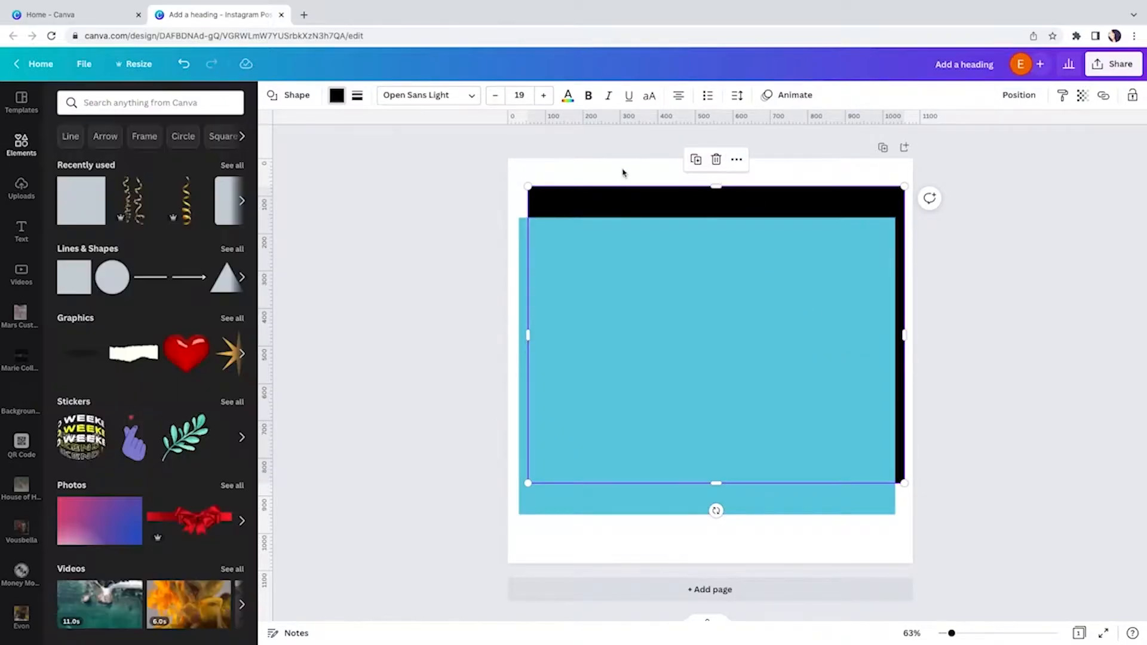
click(518, 181)
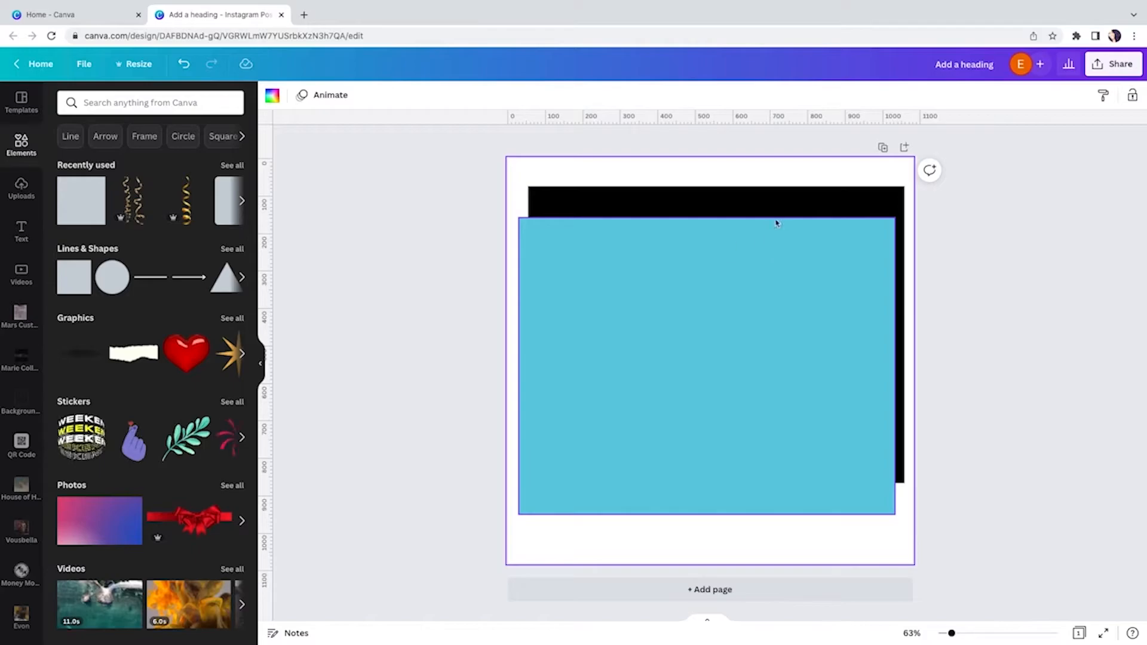
click(722, 279)
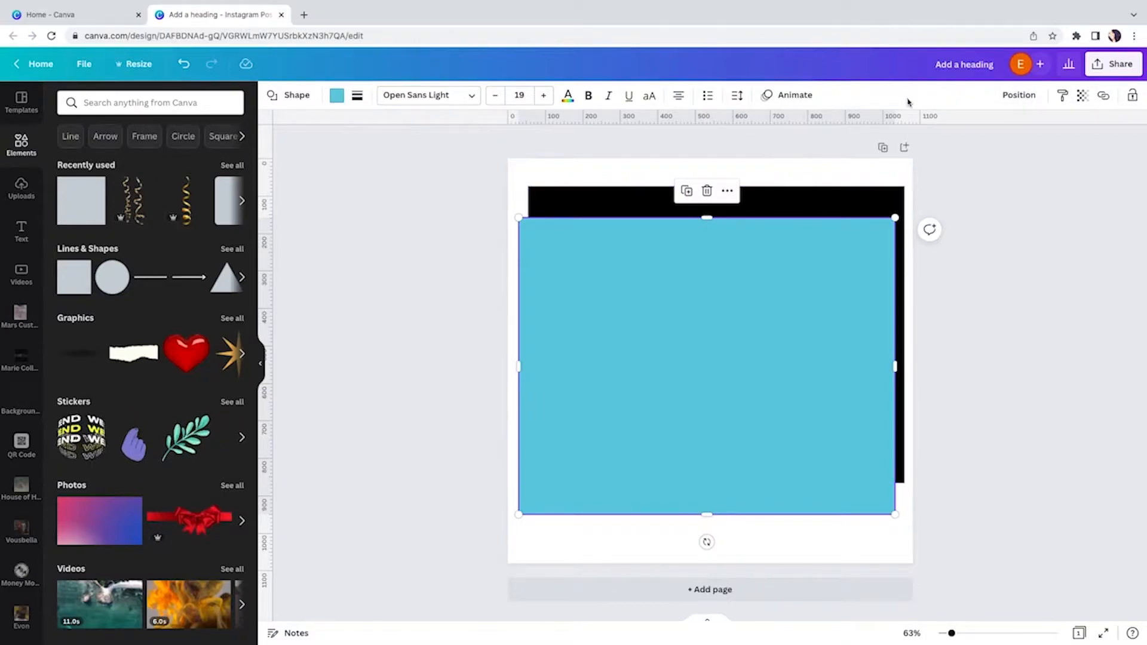
click(824, 173)
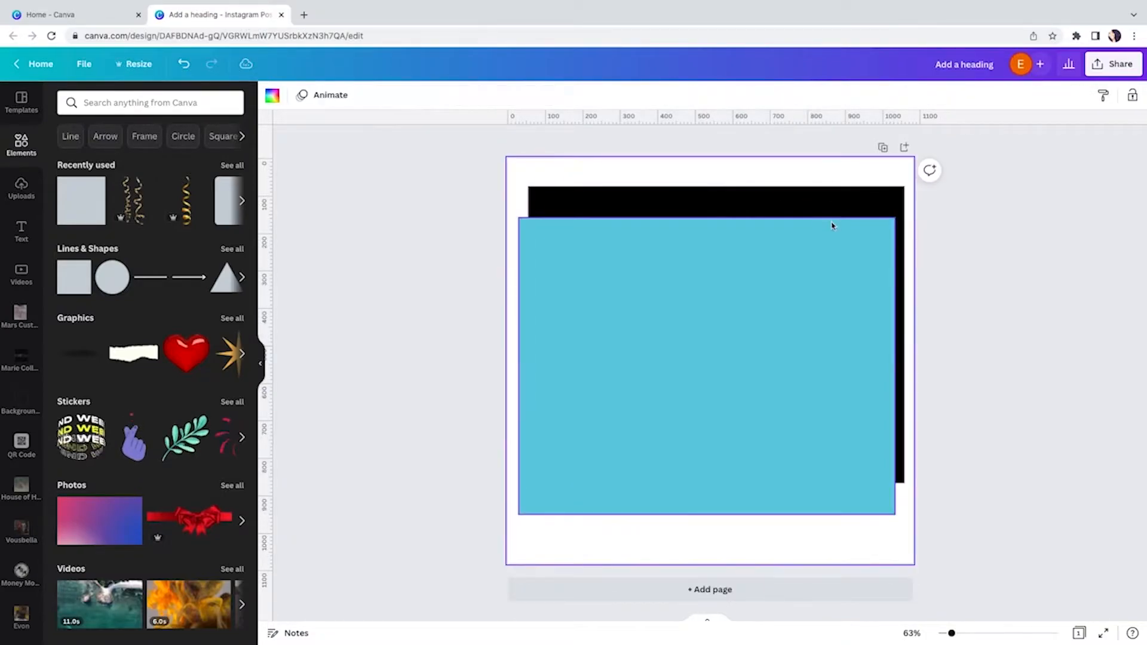
click(830, 228)
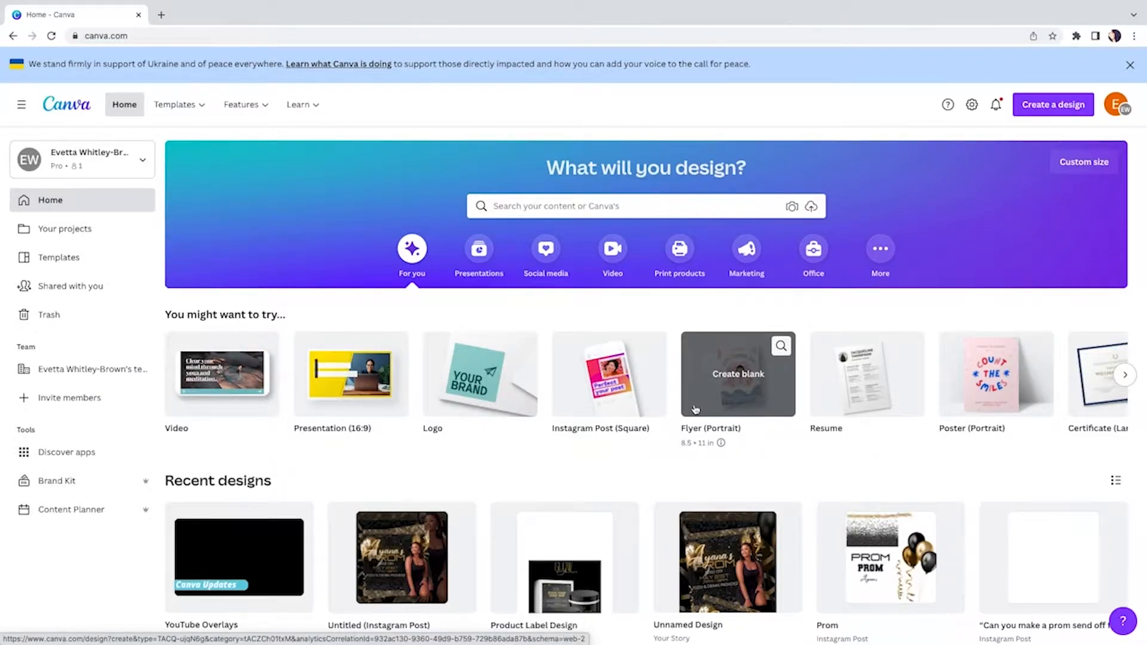
- Open the body butter jar Instagram Post from the recent designs and nudge the jar image slightly upward
scroll(695, 409, down, 10)
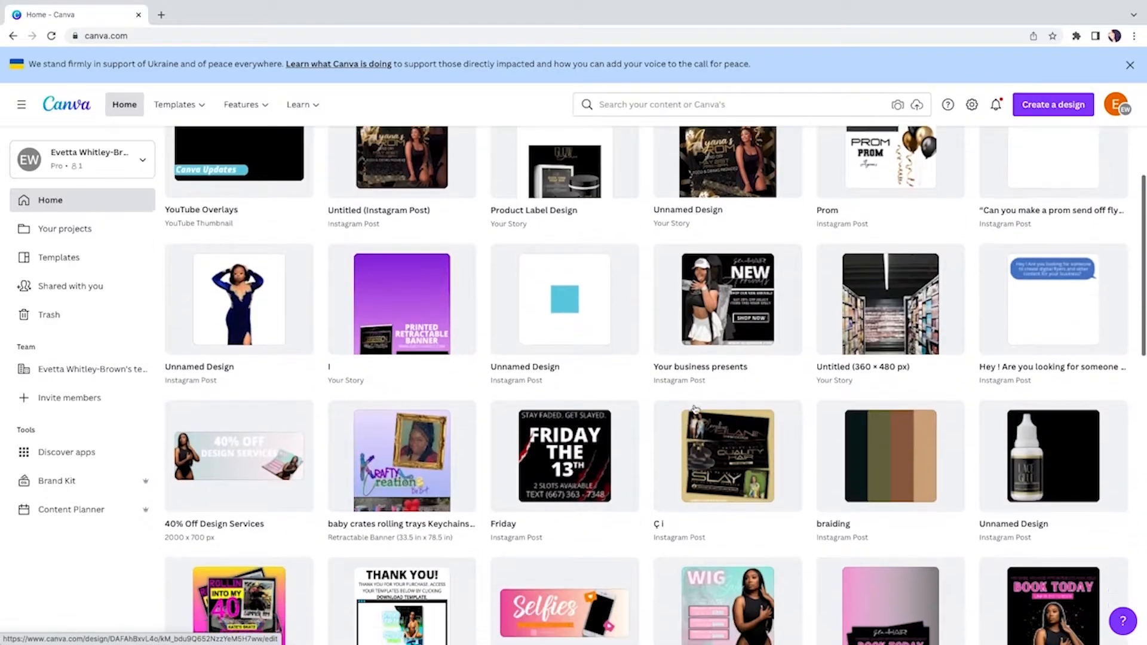
scroll(695, 408, down, 1)
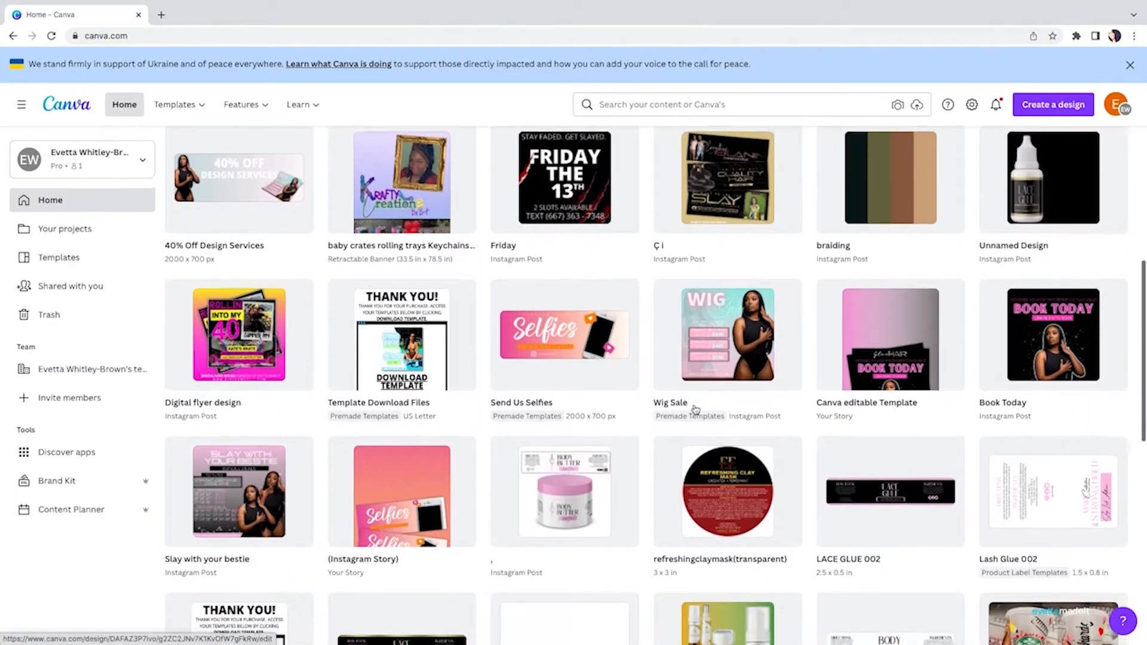
click(578, 492)
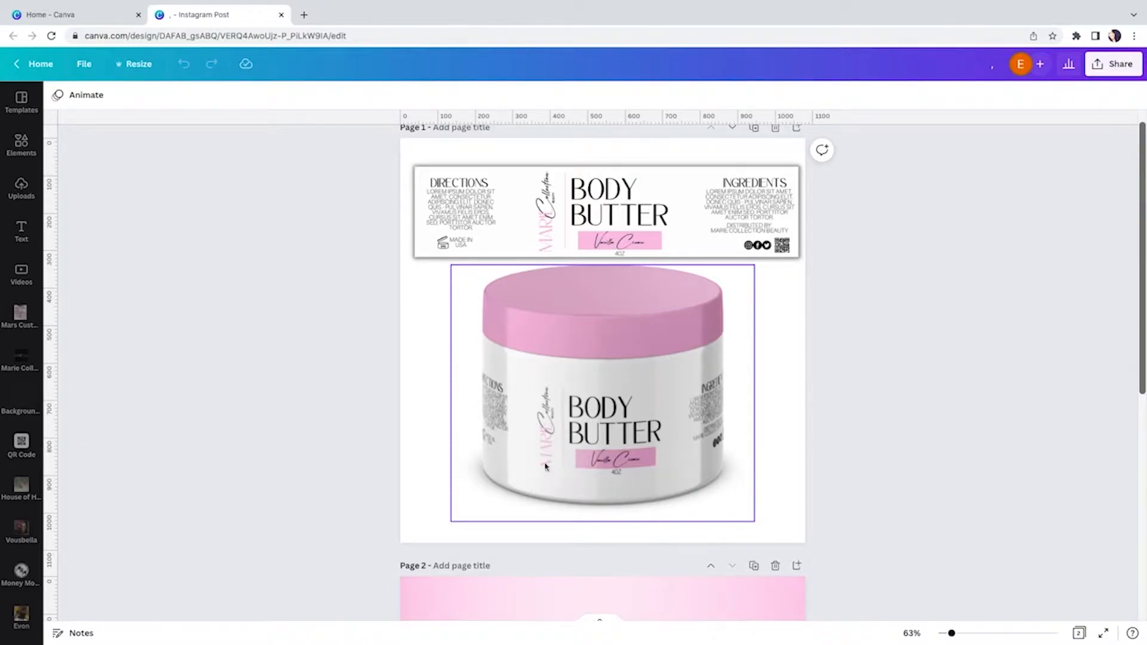
drag(635, 491, 634, 486)
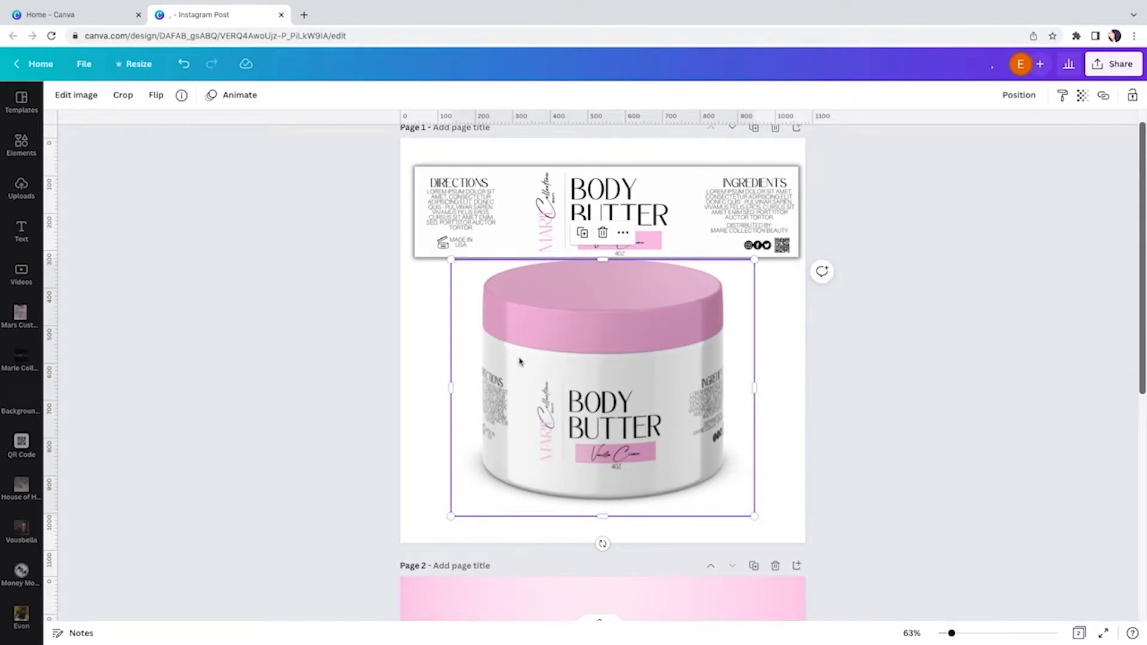
- Add a square shape over the jar image on page 1 and delete it
click(21, 145)
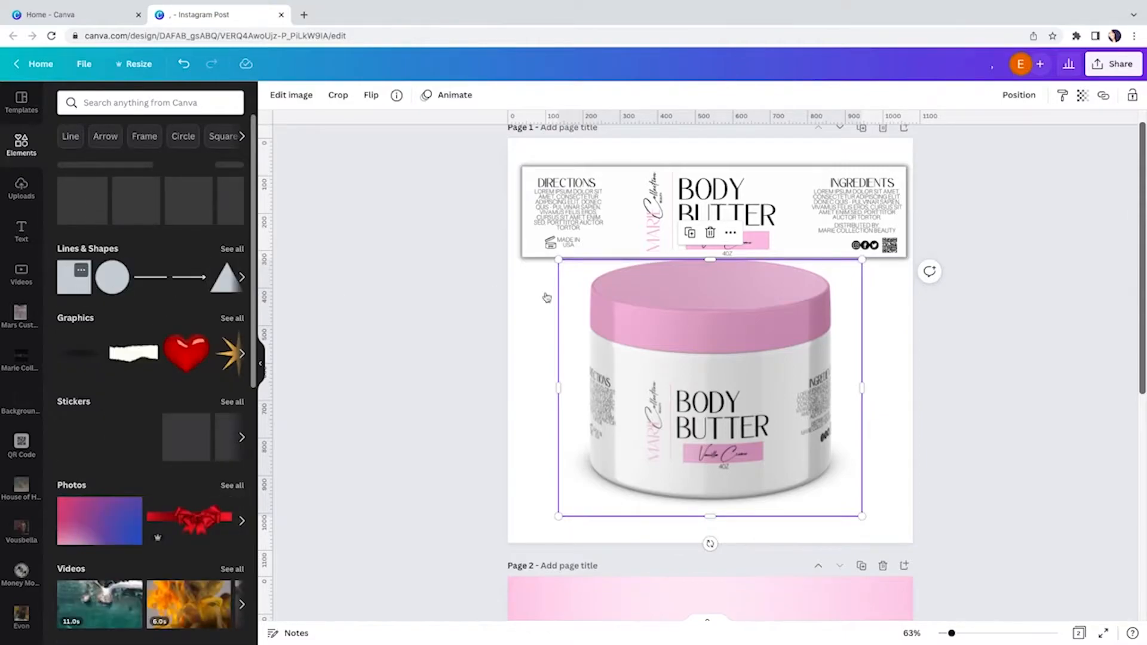
key(r)
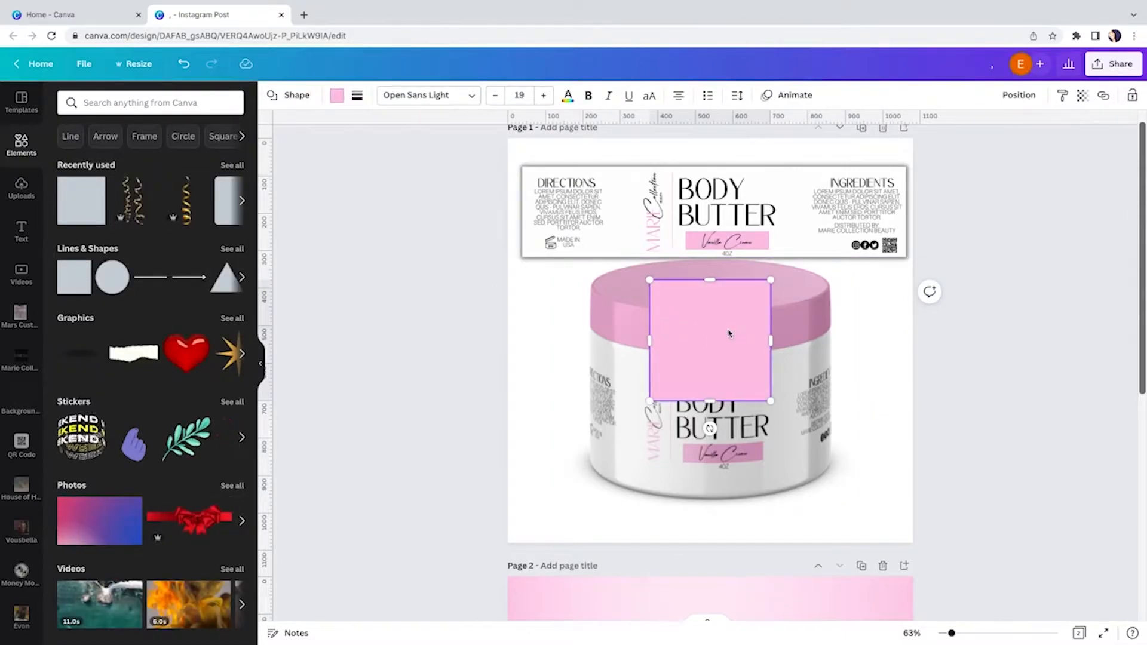
click(949, 323)
click(735, 335)
key(Delete)
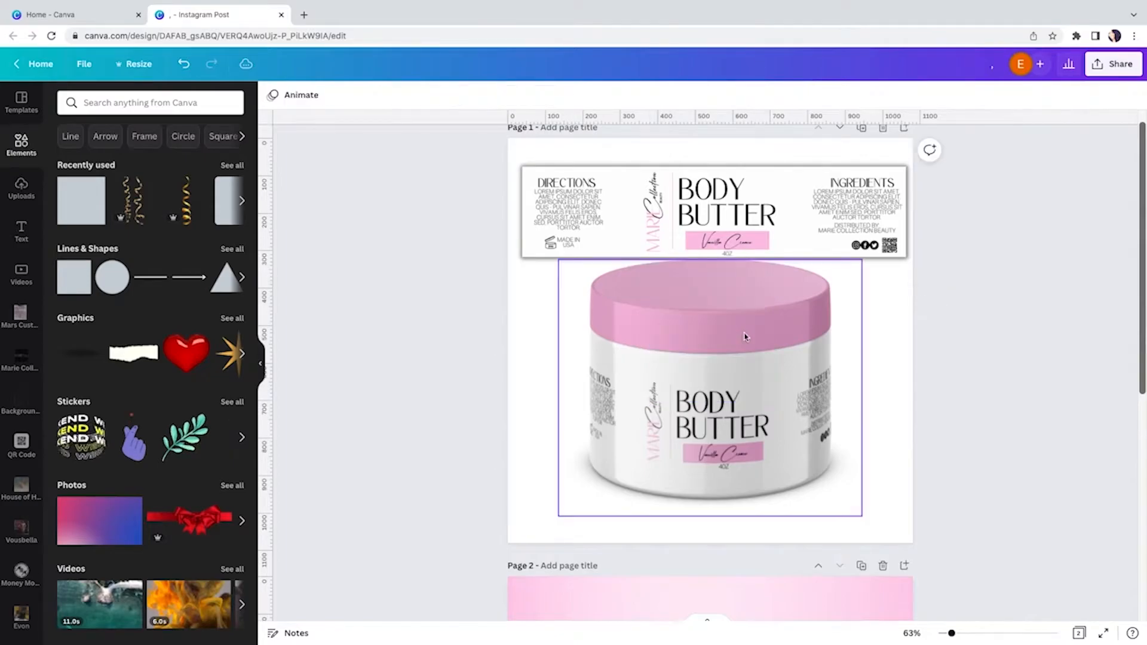
click(261, 363)
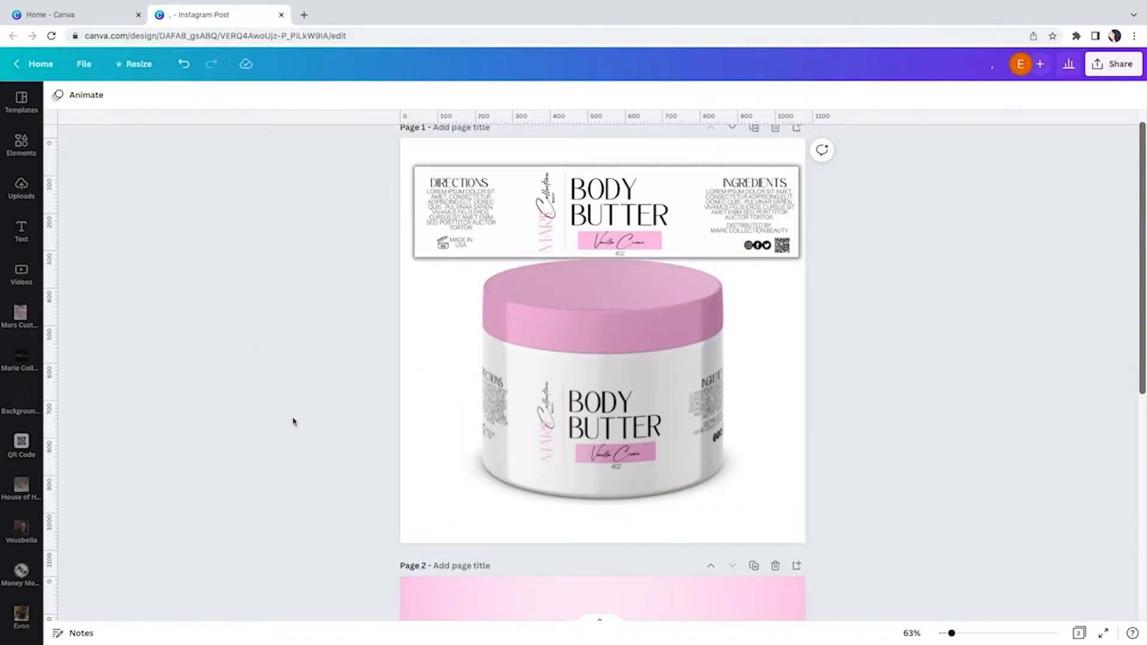
- Place a vertical ruler guide at about 340 px across page 1
drag(52, 362, 528, 373)
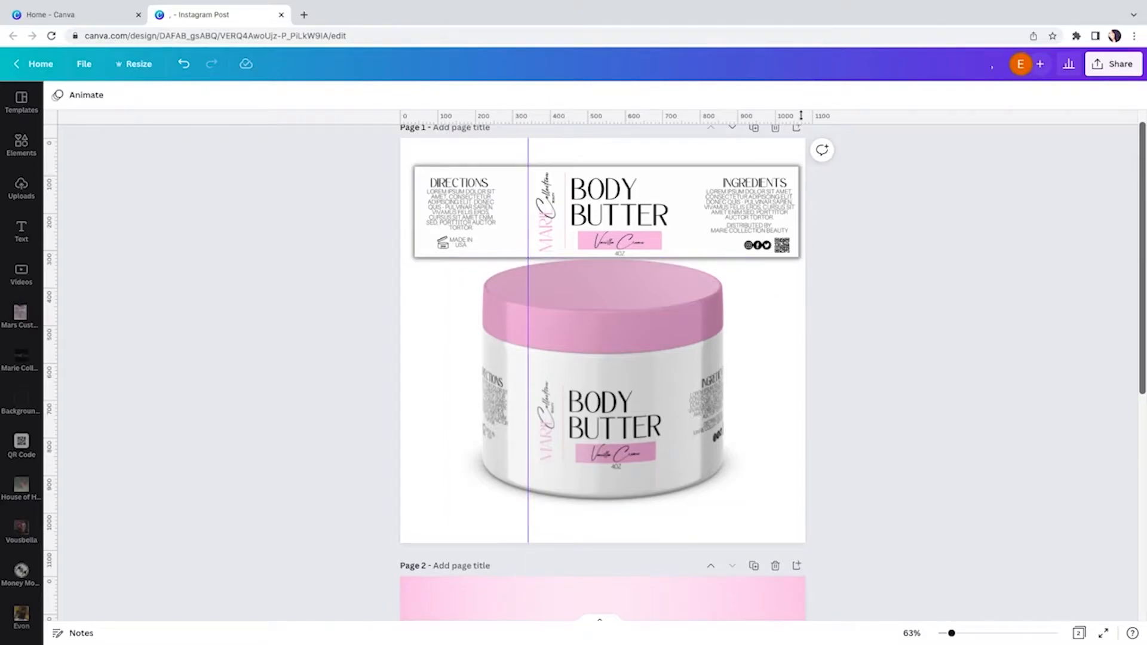
- Place horizontal ruler guides at about 610 px and 905 px and a second vertical guide at about 730 px on page 1
drag(709, 116, 699, 365)
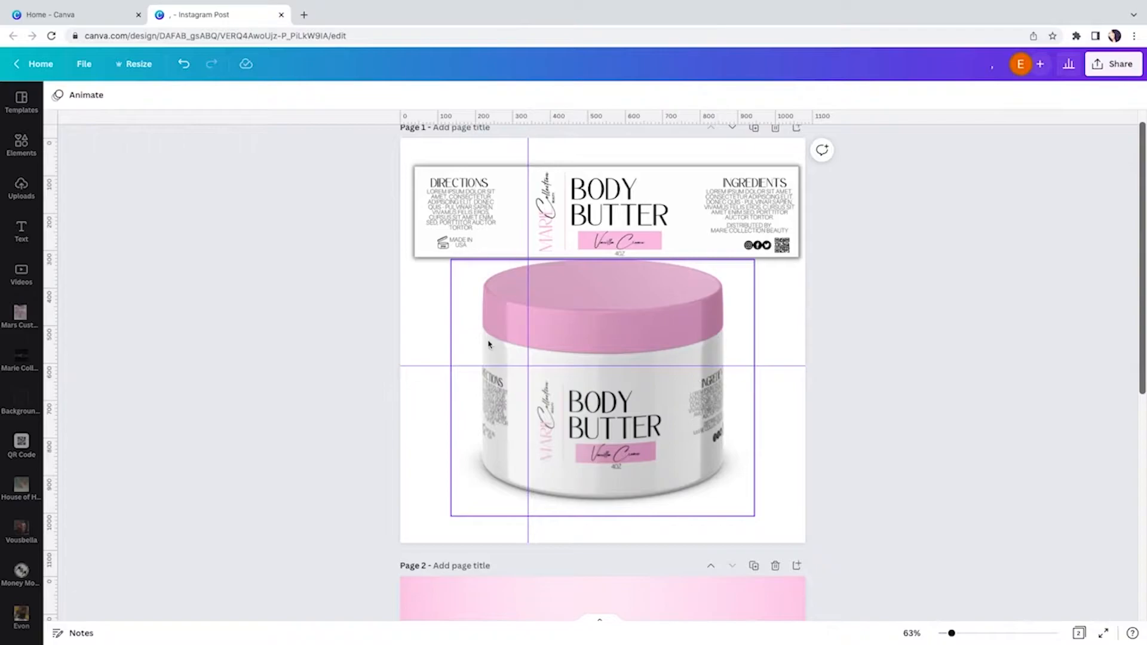
drag(51, 343, 674, 428)
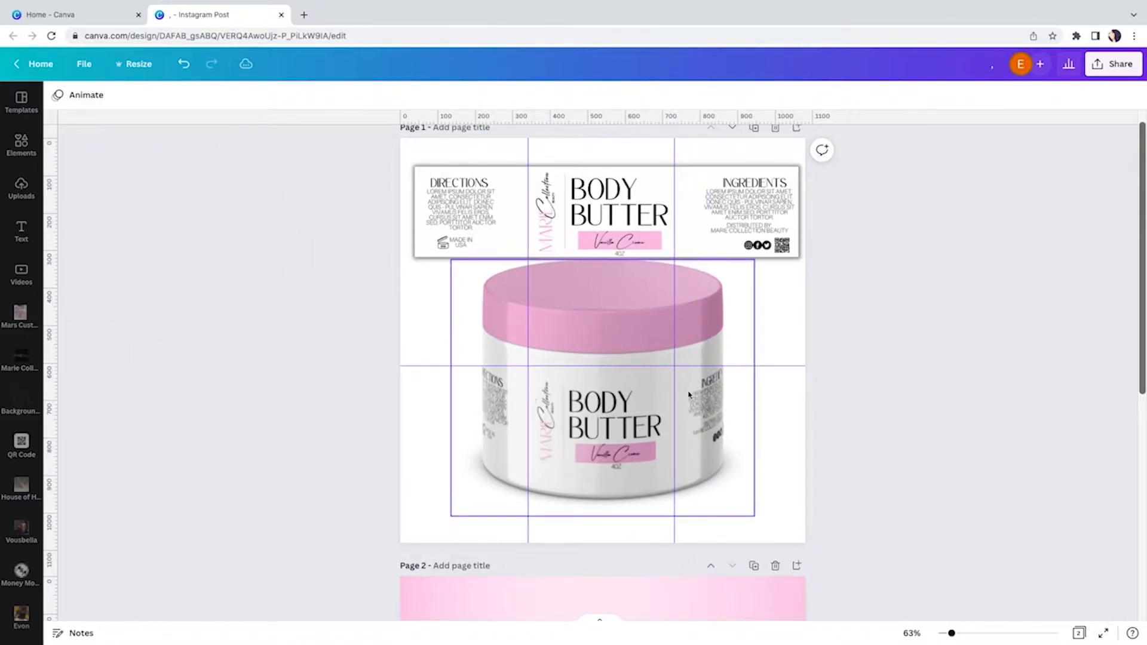
drag(607, 115, 604, 477)
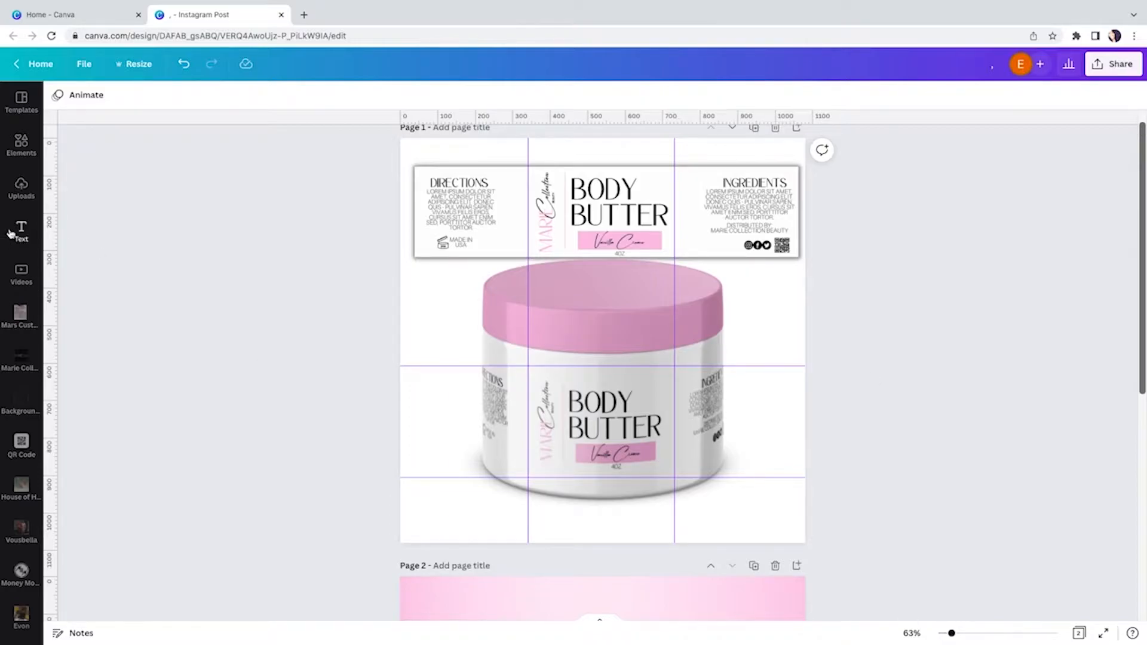
- Close the body butter Instagram Post and look through the recent designs on the home page
click(22, 144)
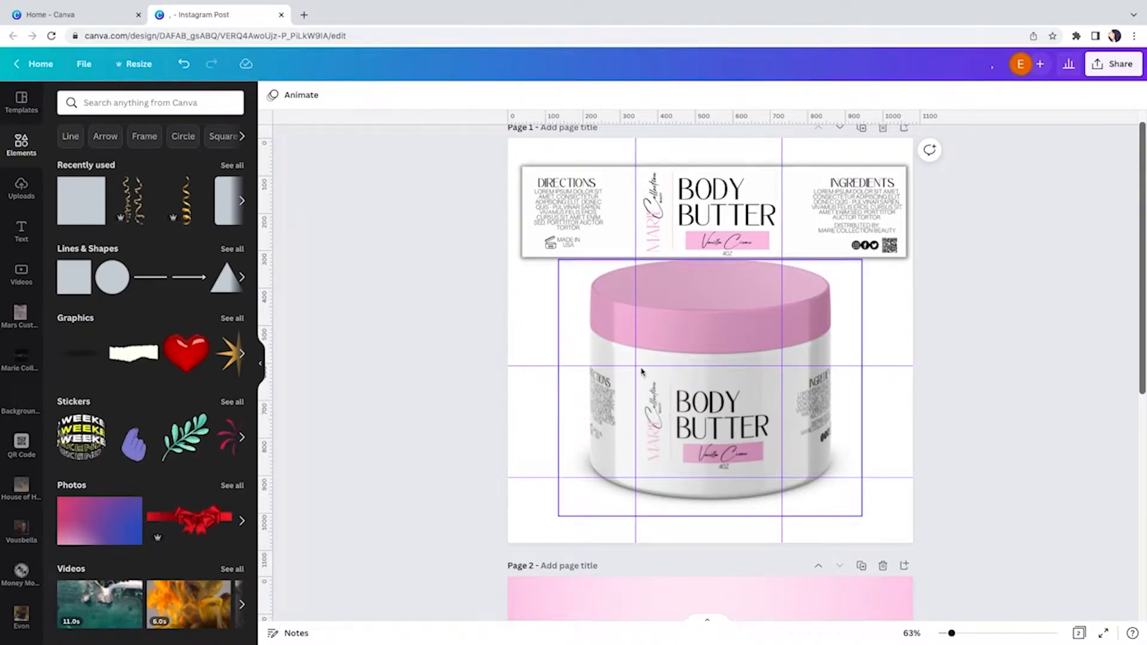
key(ctrl+w)
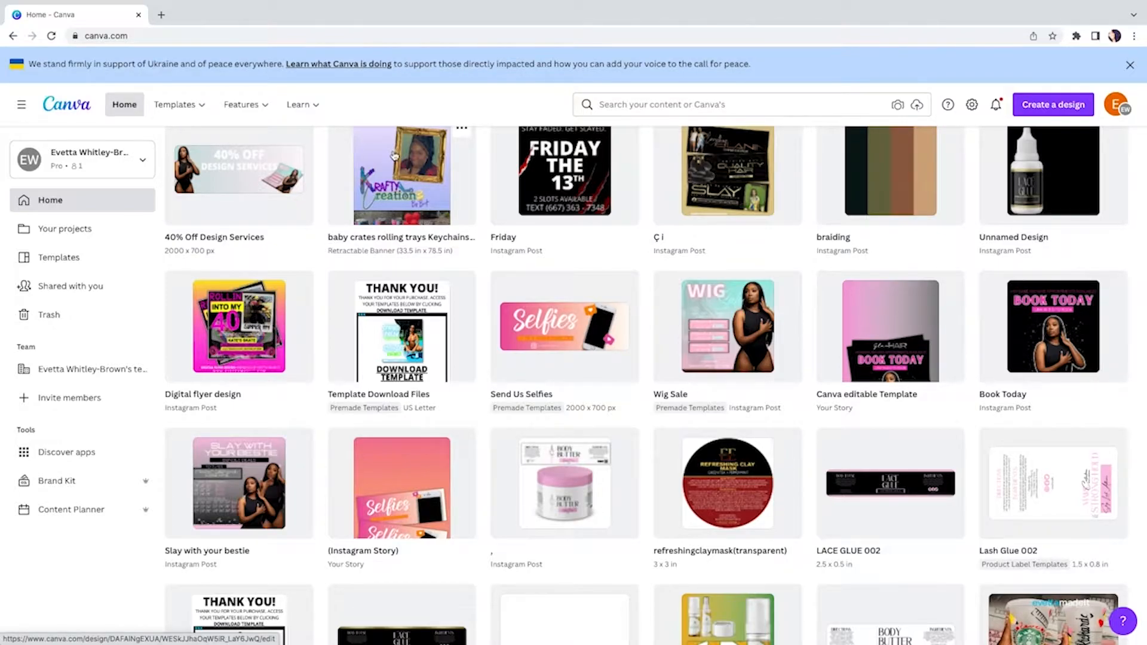
scroll(394, 156, up, 12)
scroll(394, 156, down, 11)
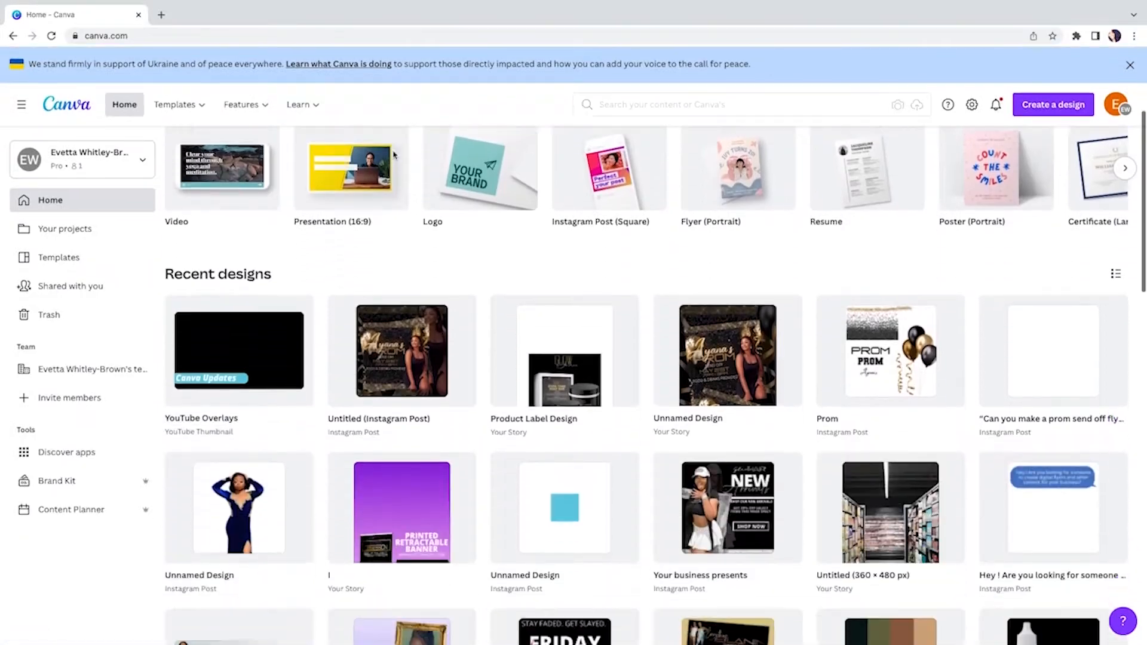
scroll(393, 154, down, 2)
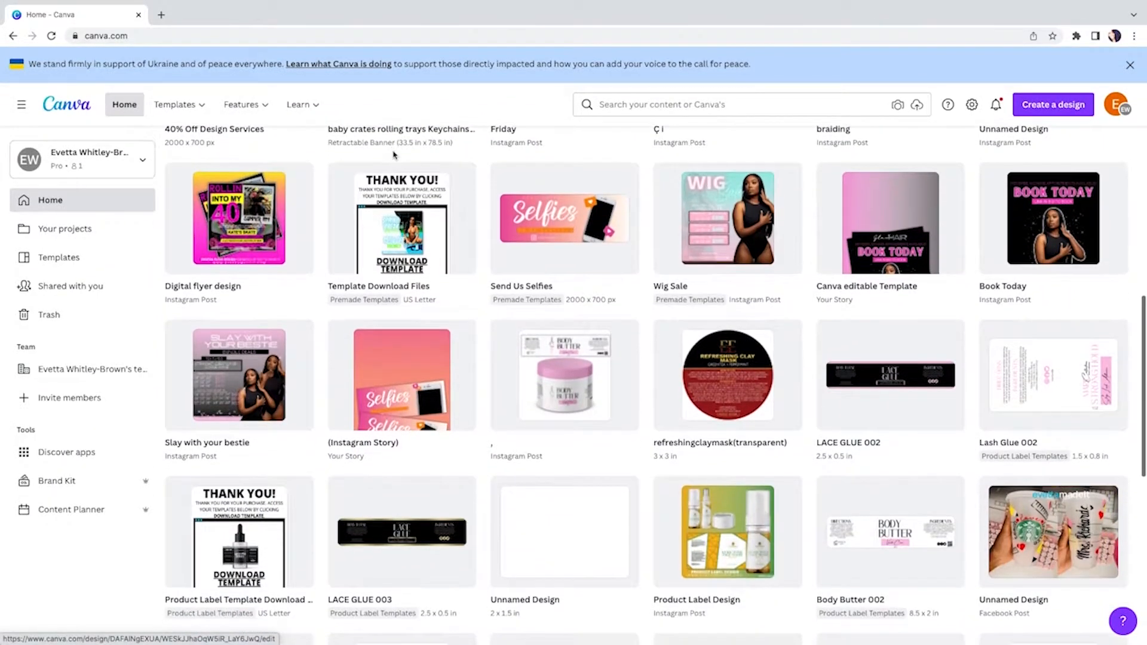
scroll(398, 154, up, 3)
scroll(398, 154, up, 8)
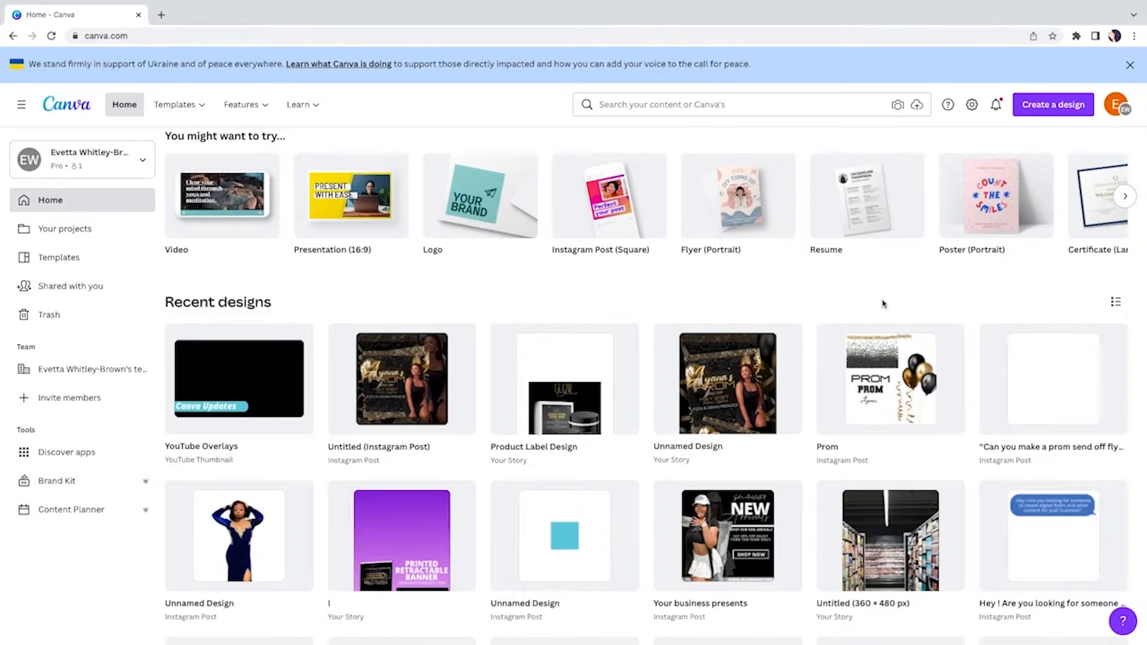
- Create a new custom-size design 4 in wide and 0.5 in high
click(1072, 113)
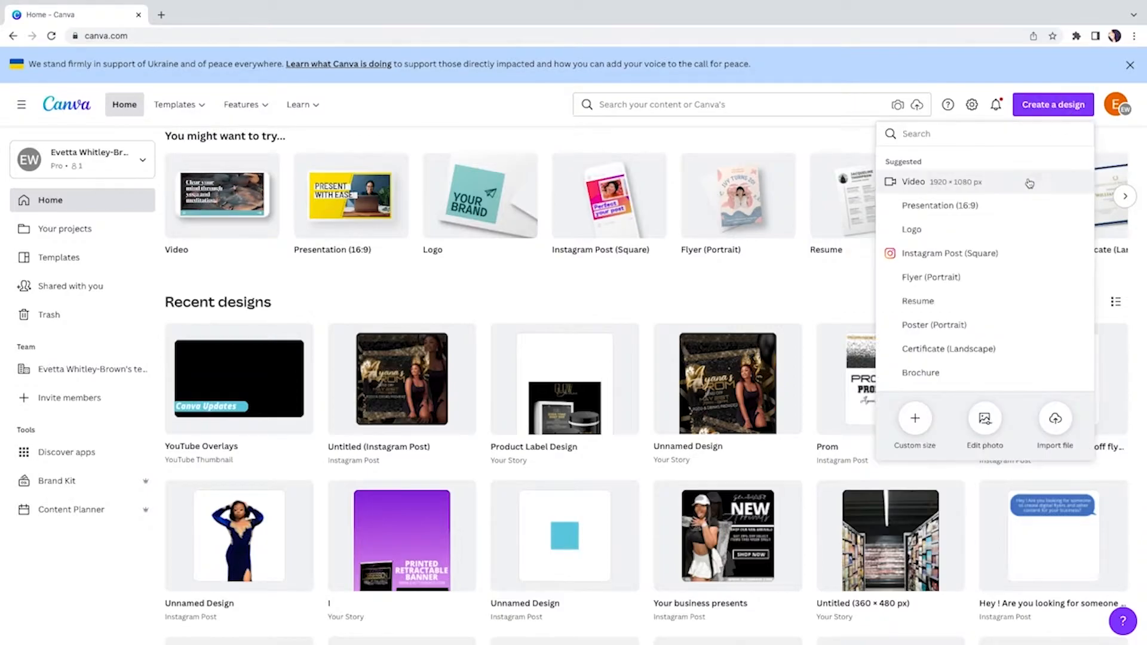
click(914, 426)
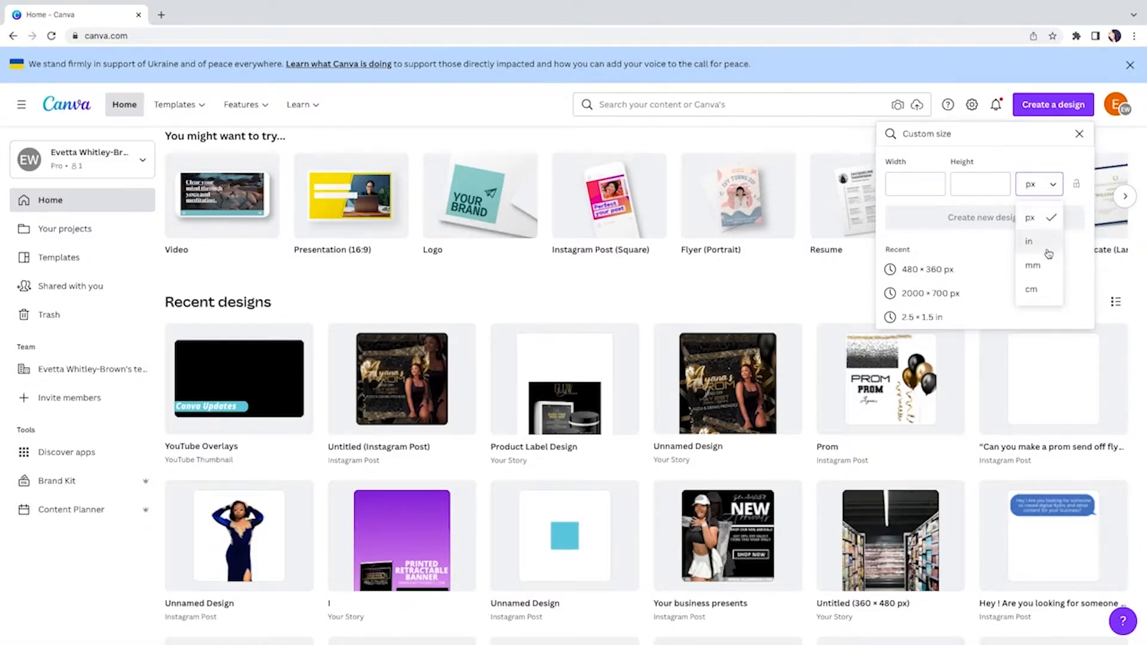
click(1030, 241)
click(929, 183)
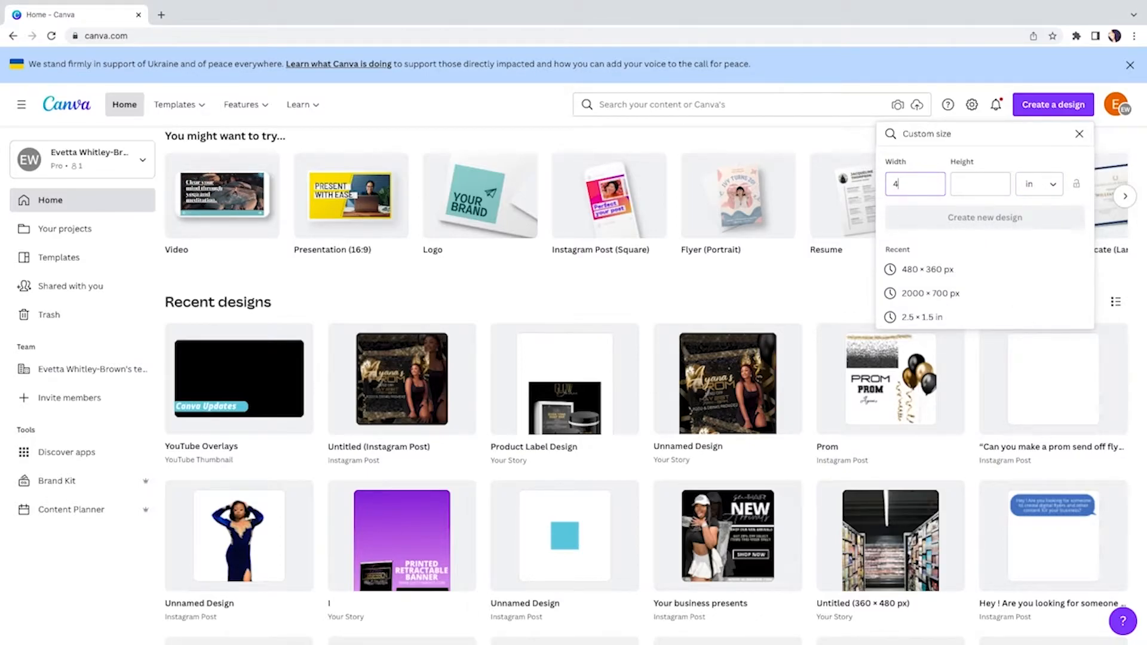
key(Tab)
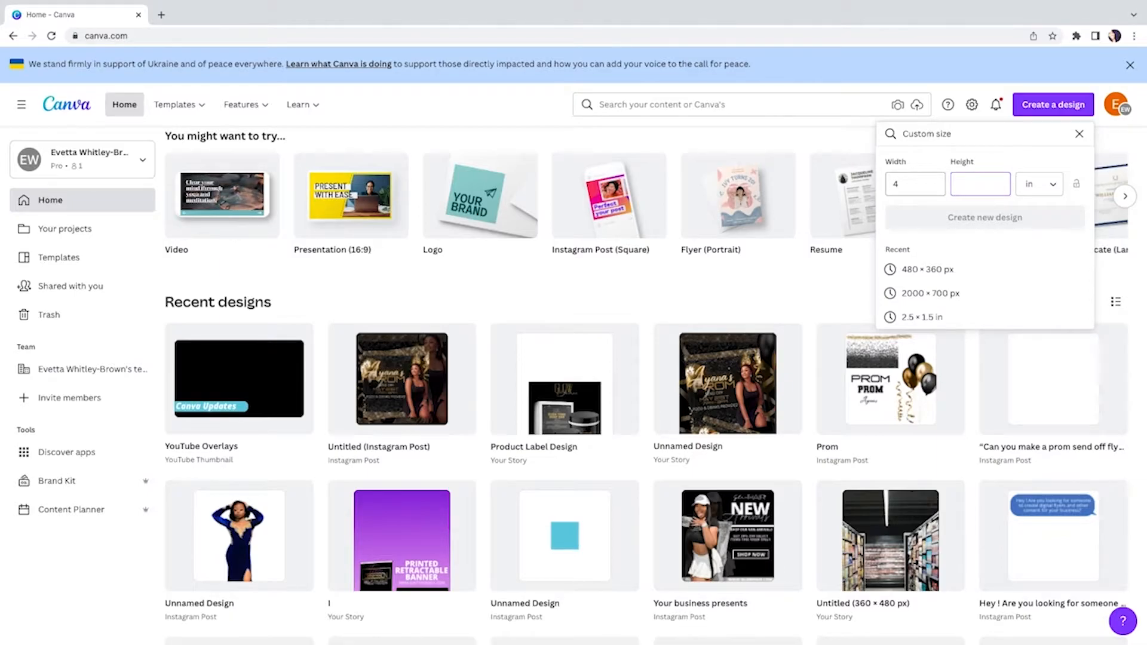
text(0.5)
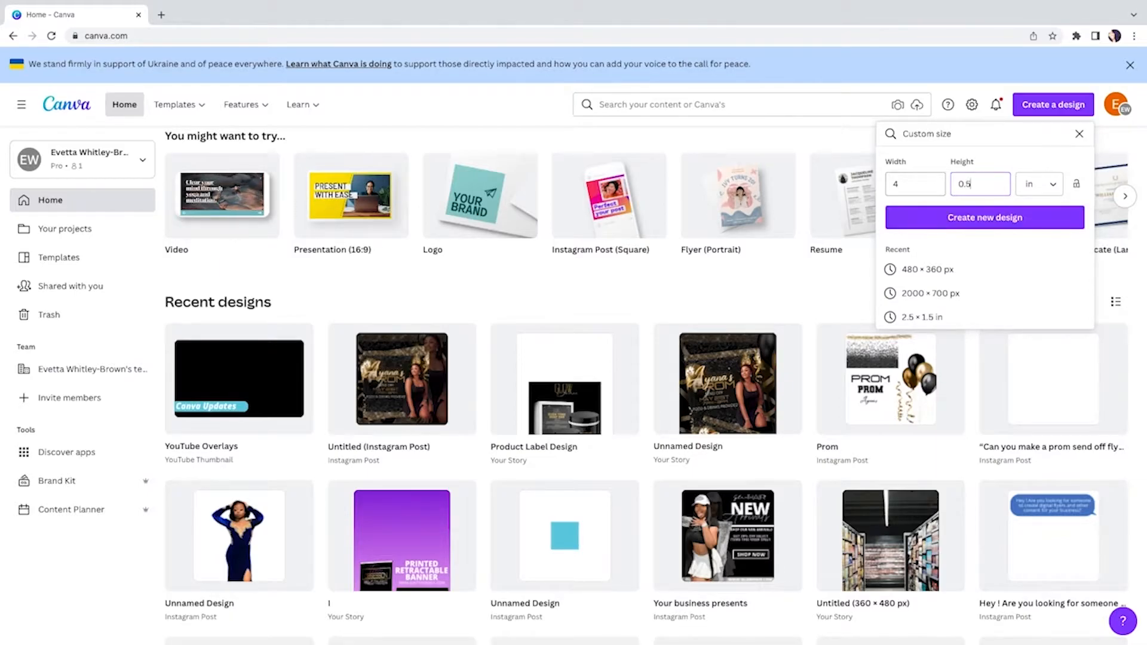
click(1037, 224)
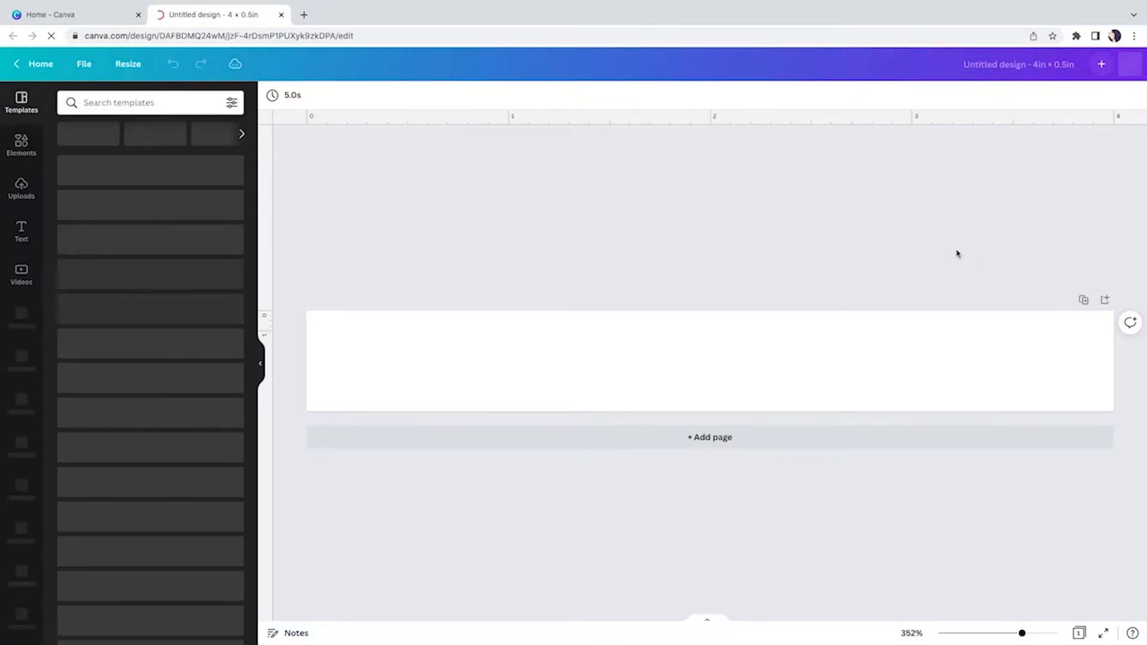
- Resize the design to a width of 2 in and add a second blank page
click(131, 65)
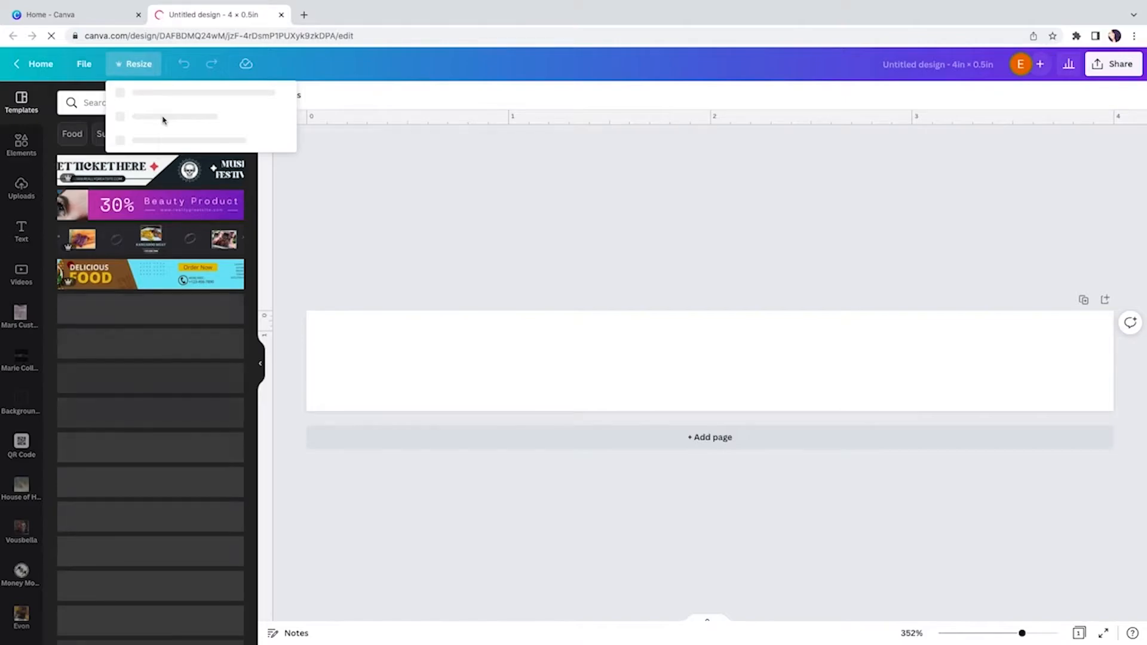
click(147, 162)
drag(147, 166, 128, 169)
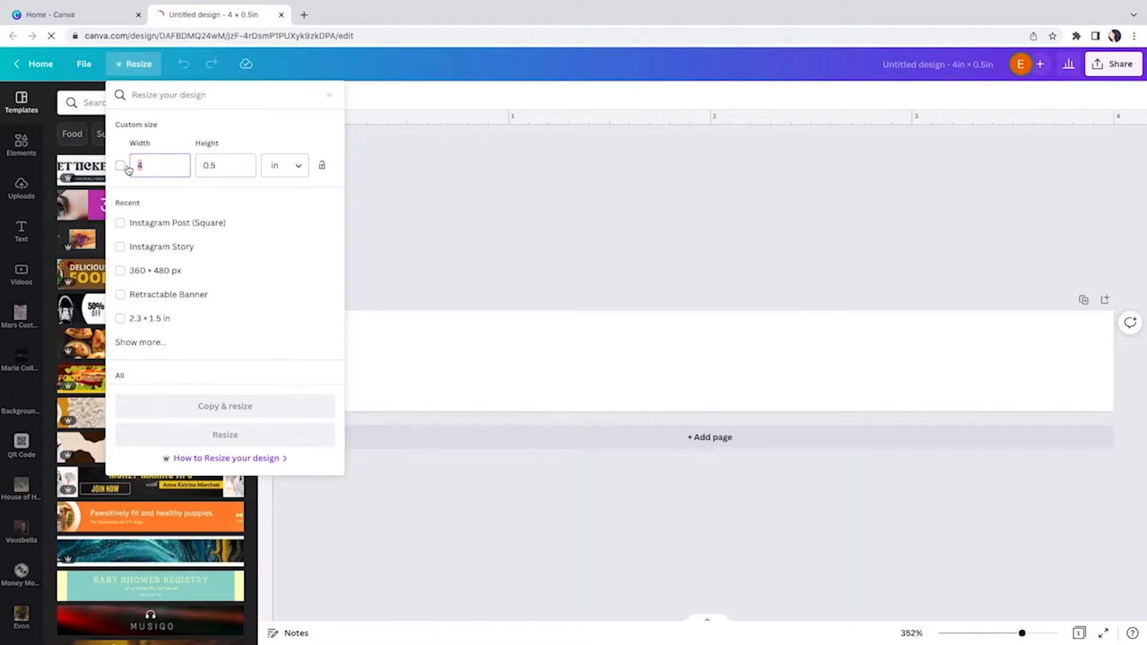
text(2)
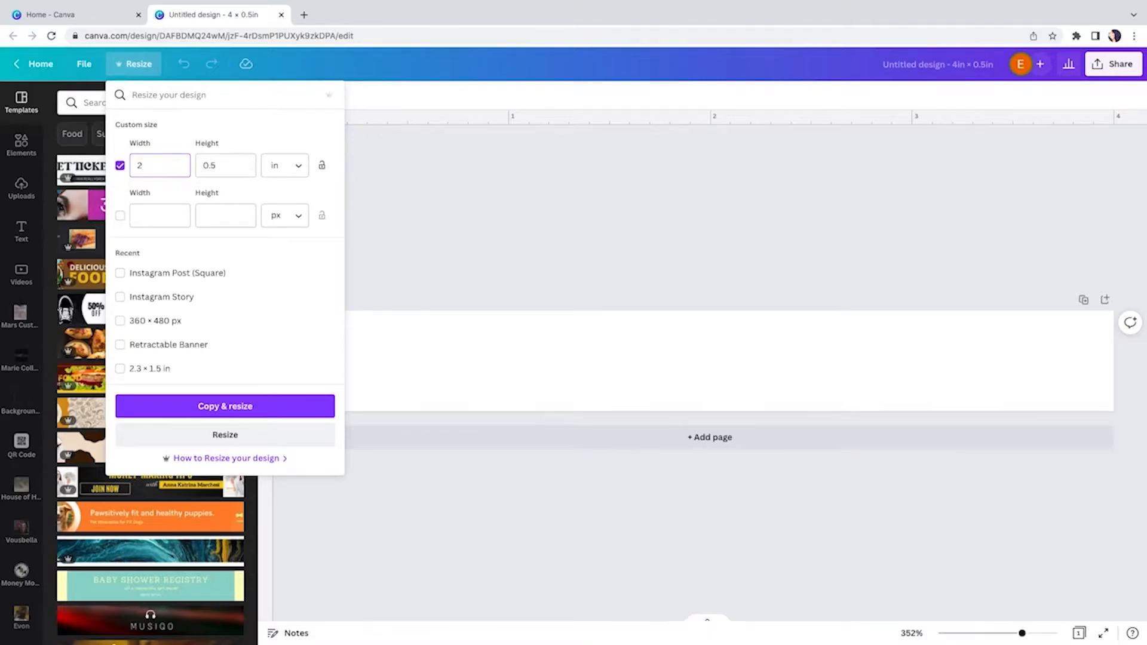
click(289, 434)
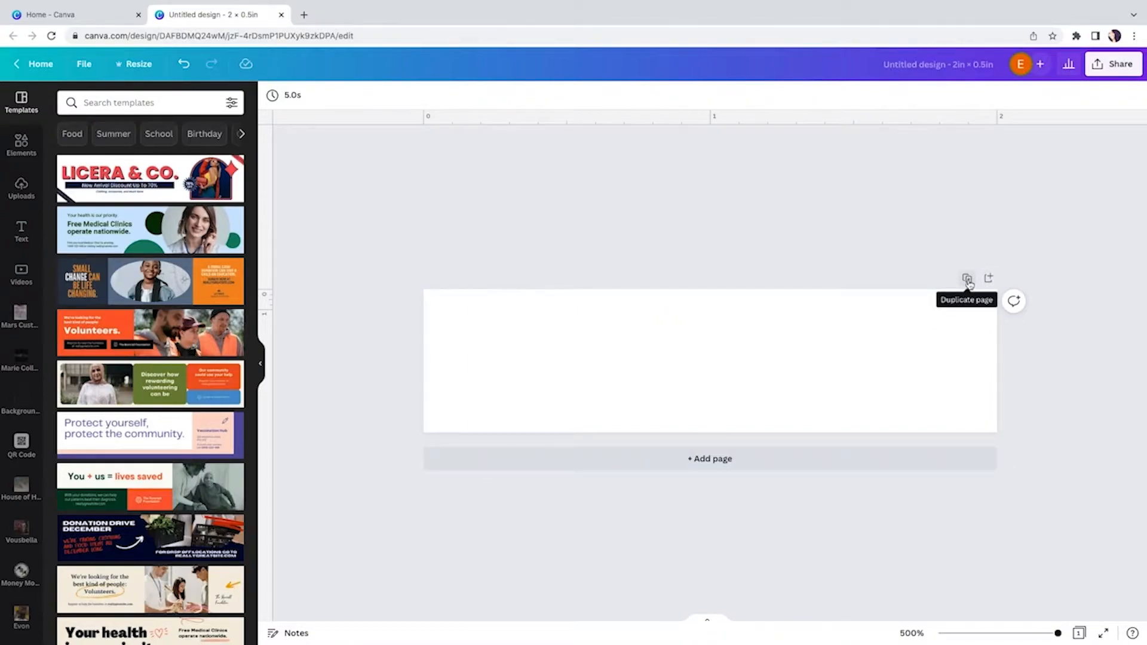
click(687, 460)
- Switch the logos to the Marie Collection Brand Kit and insert its pink-and-black logo on page 1
click(553, 261)
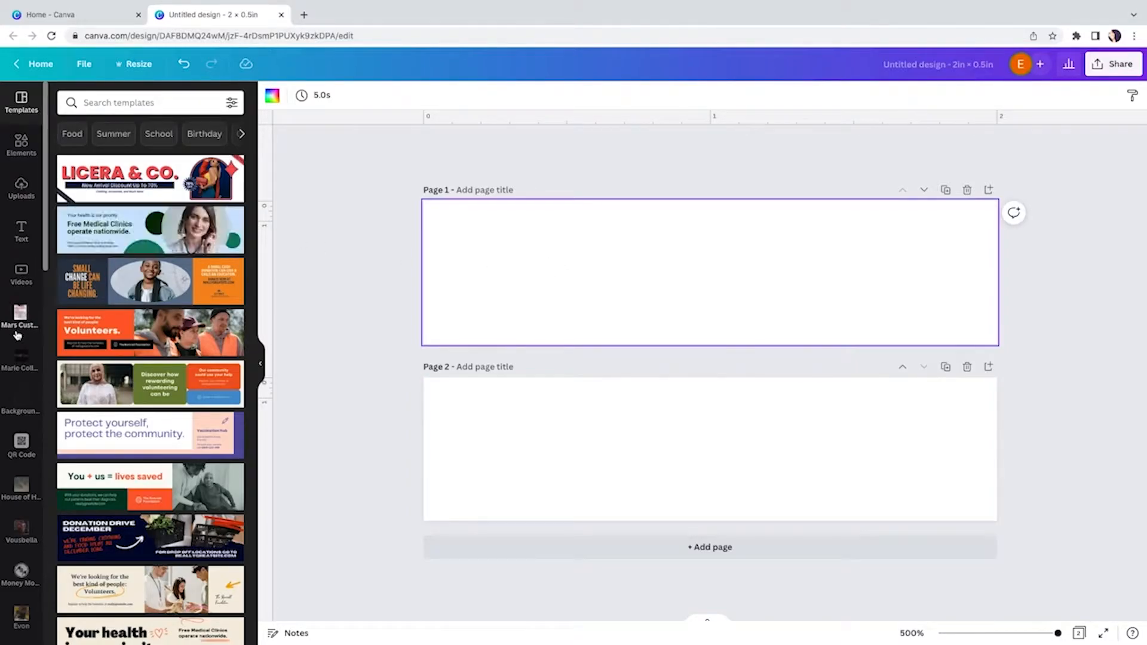
click(22, 190)
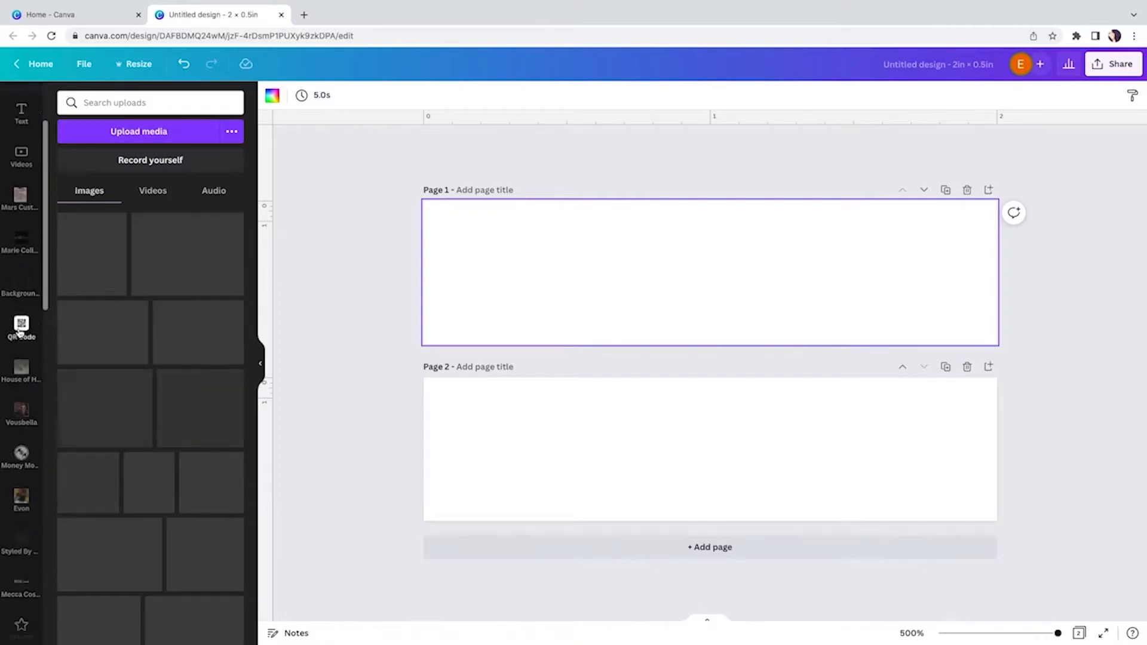
scroll(21, 322, down, 10)
click(22, 612)
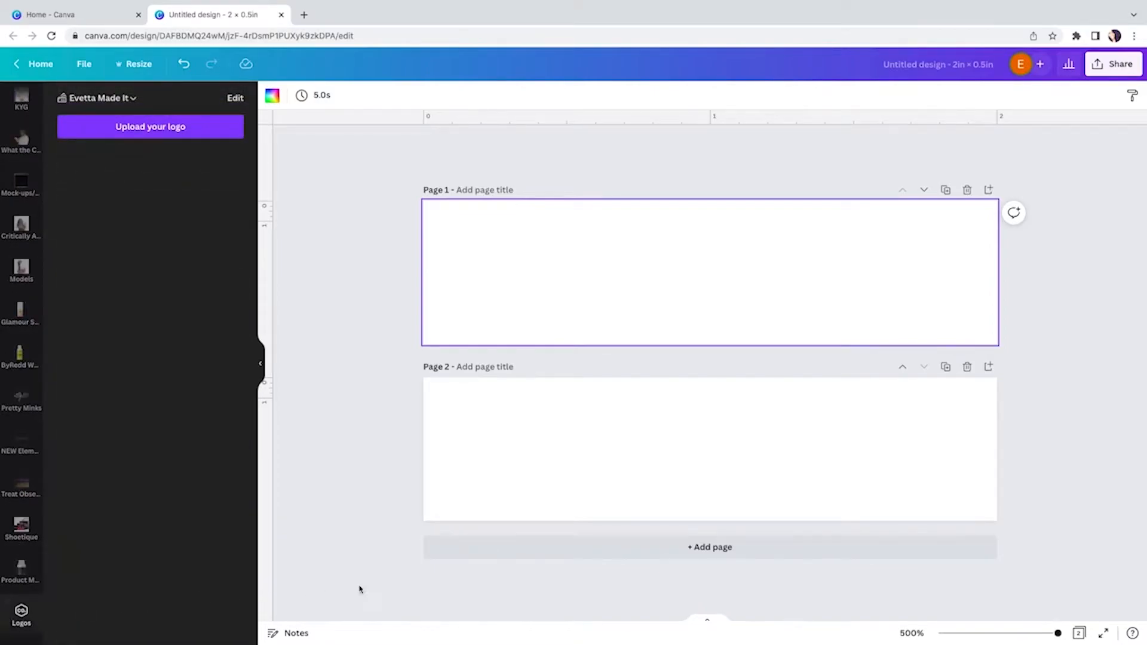
click(109, 99)
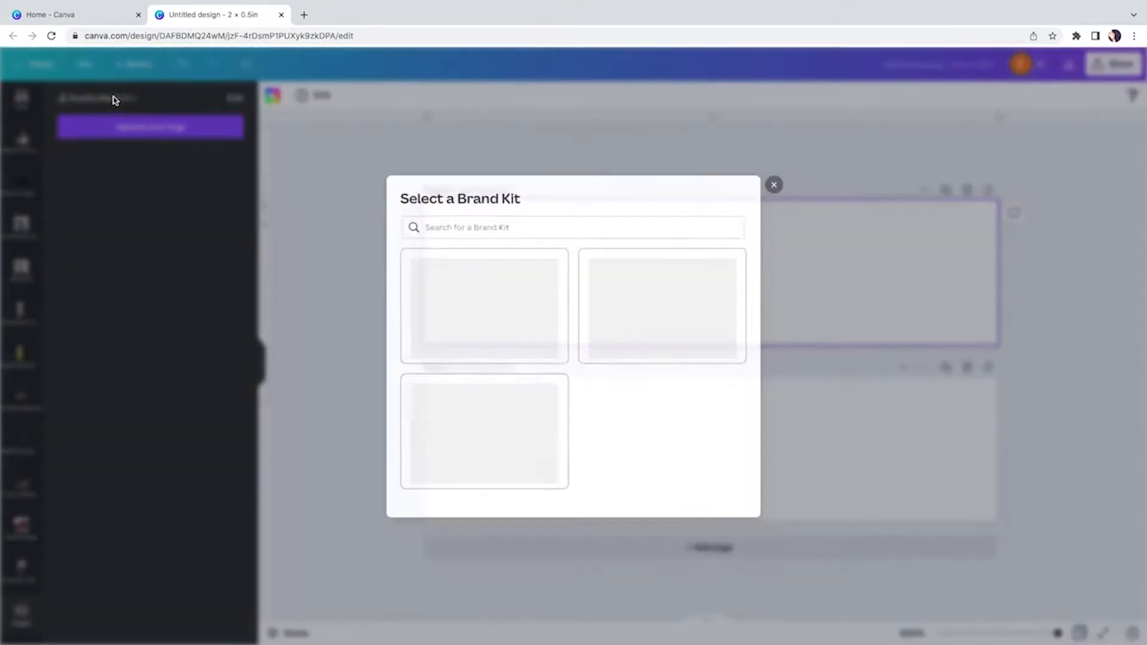
click(672, 363)
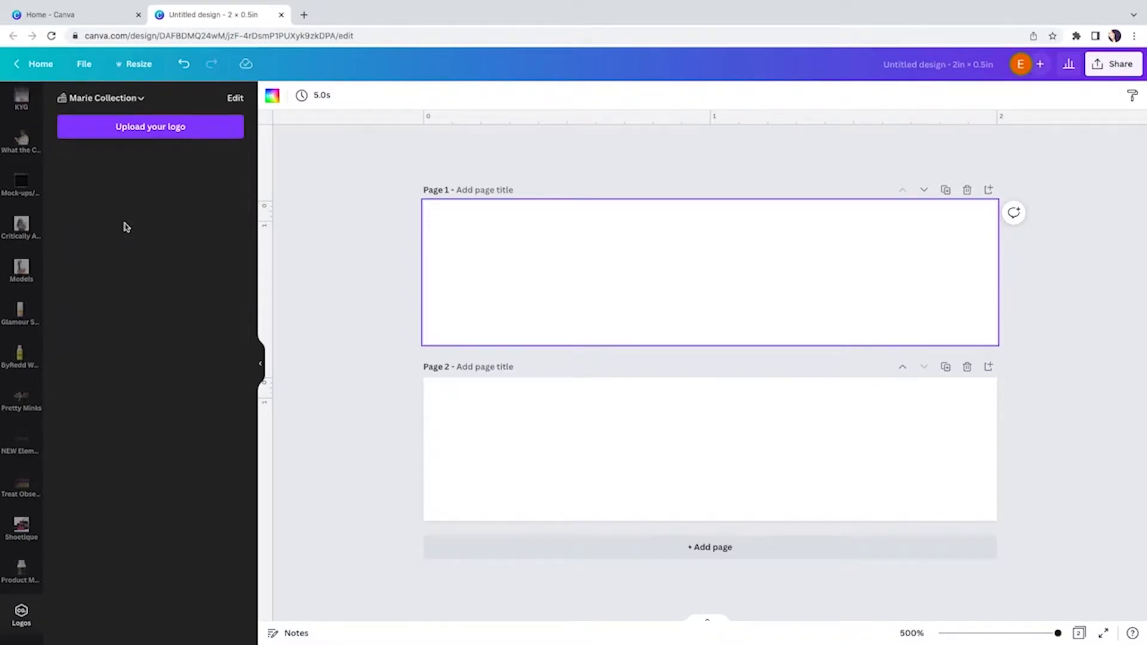
click(196, 323)
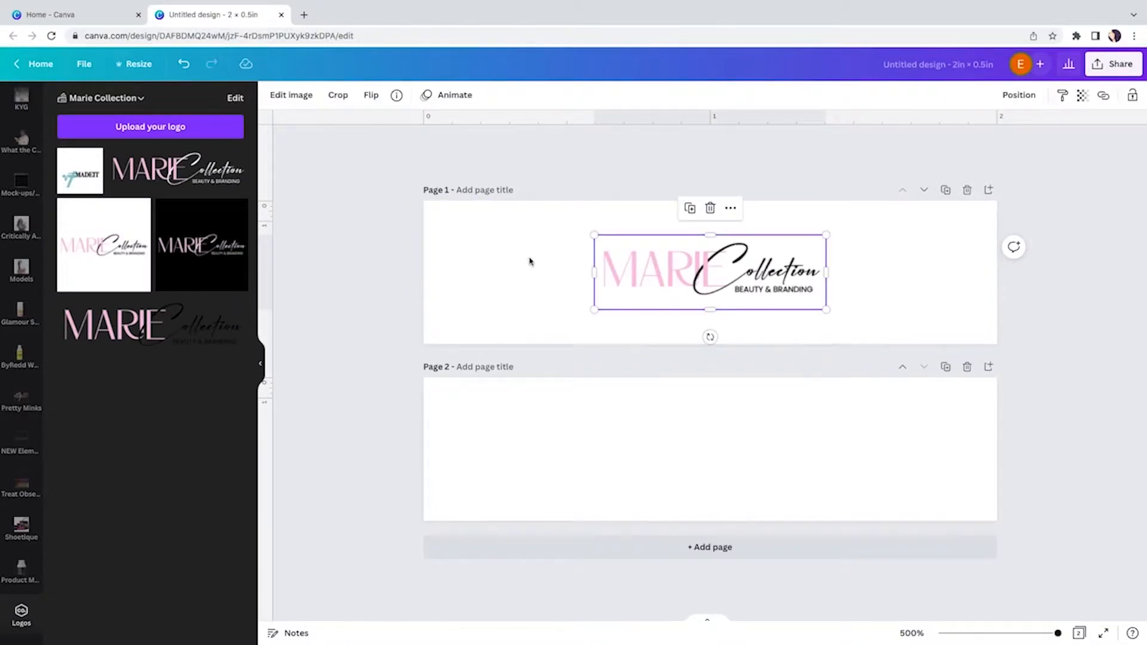
- Shrink the Marie Collection logo and move it to the upper-left corner of page 1
drag(759, 279, 638, 263)
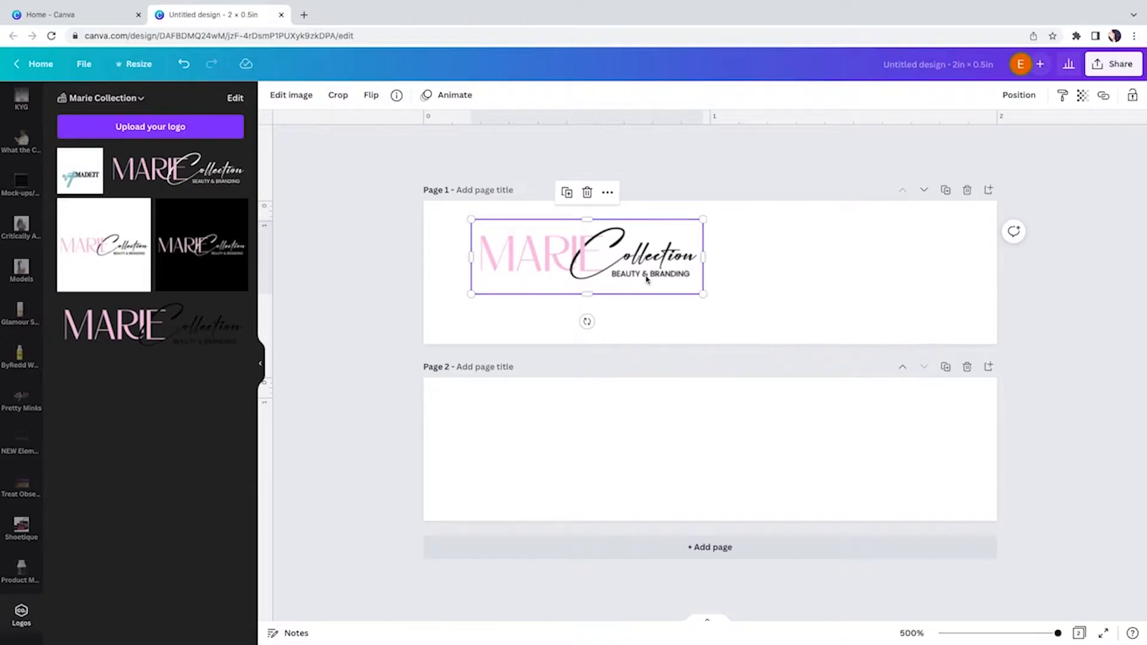
drag(703, 219, 669, 230)
mouse_move(631, 272)
mouse_down()
mouse_move(590, 257)
mouse_move(617, 257)
mouse_up()
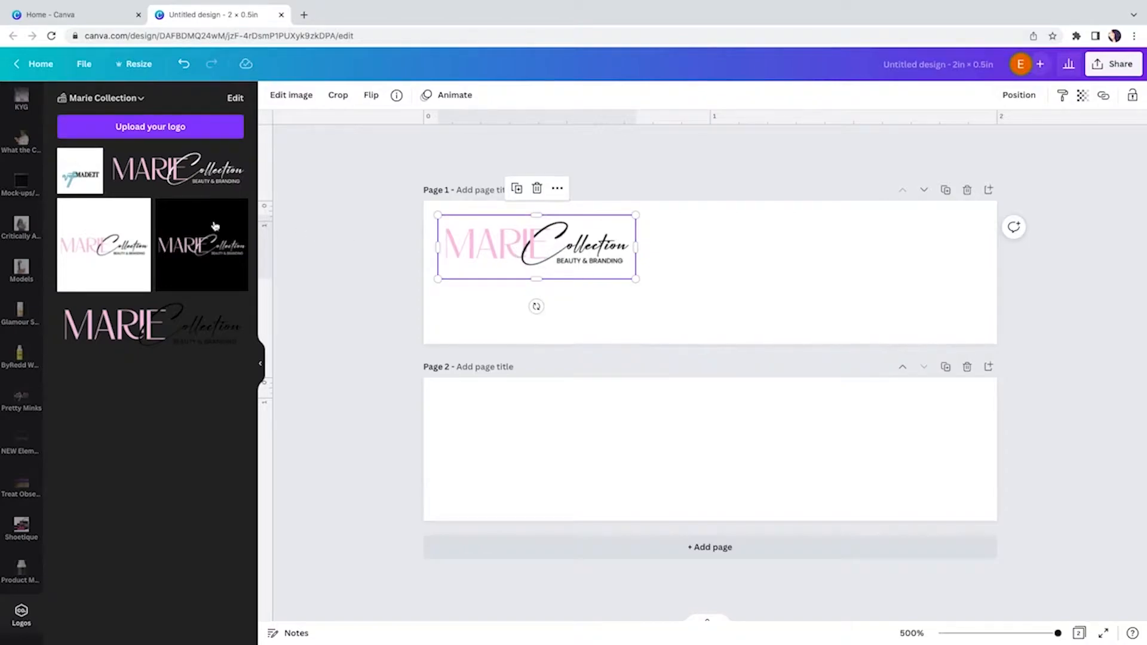
- Add a square shape to page 1 and position it just to the right of the logo
scroll(22, 157, up, 10)
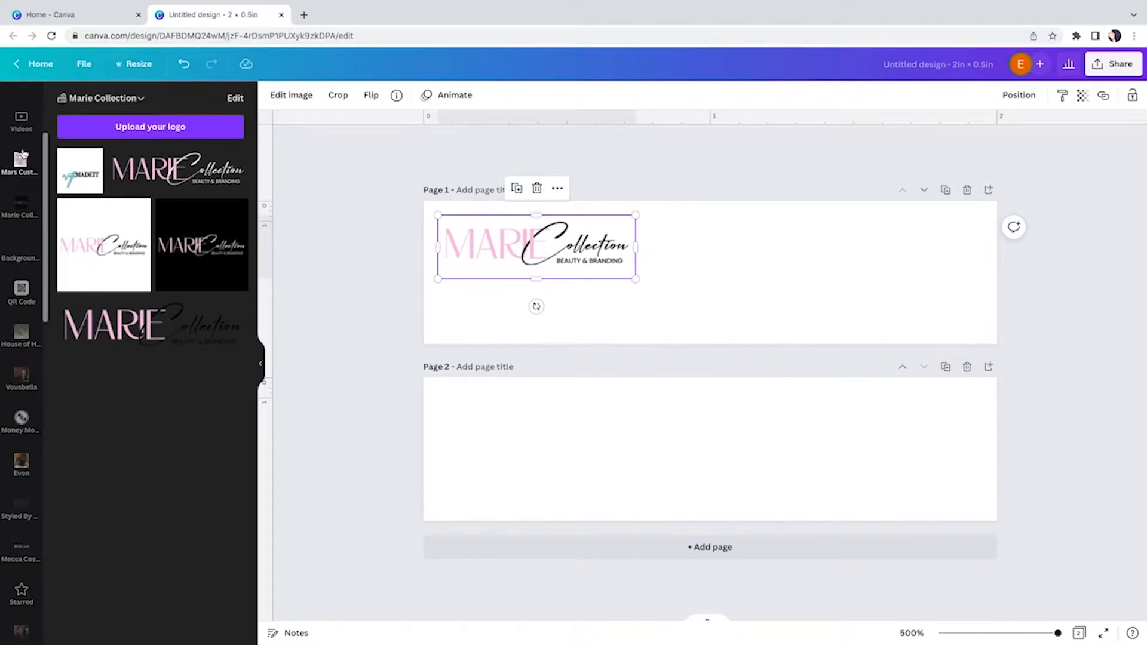
scroll(23, 154, up, 3)
click(21, 146)
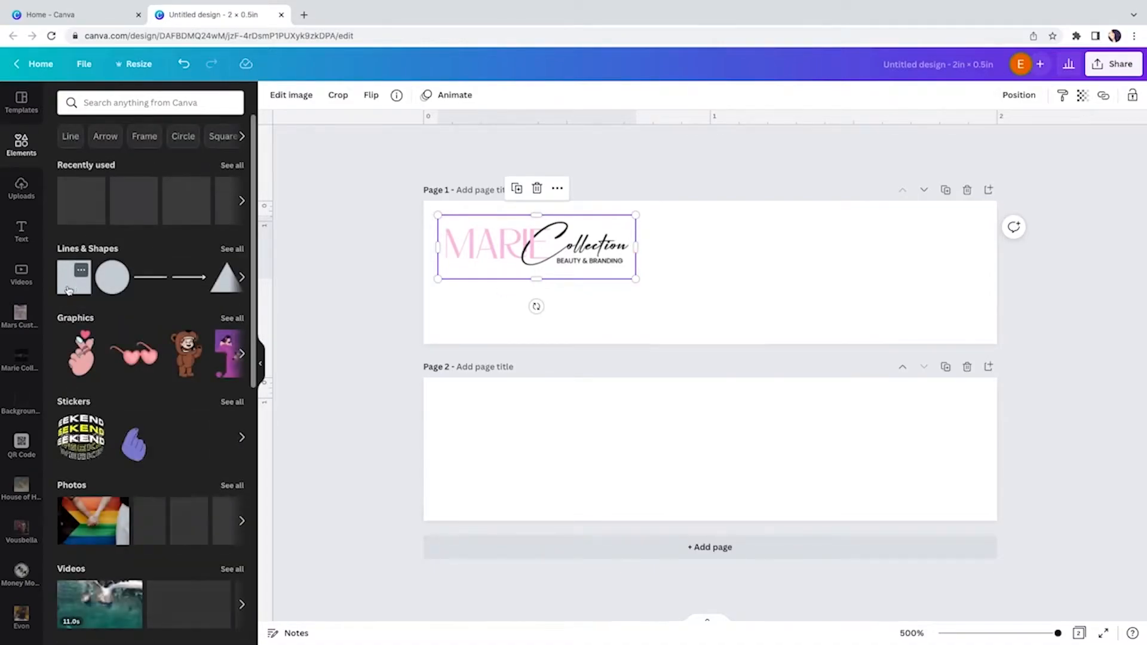
click(69, 291)
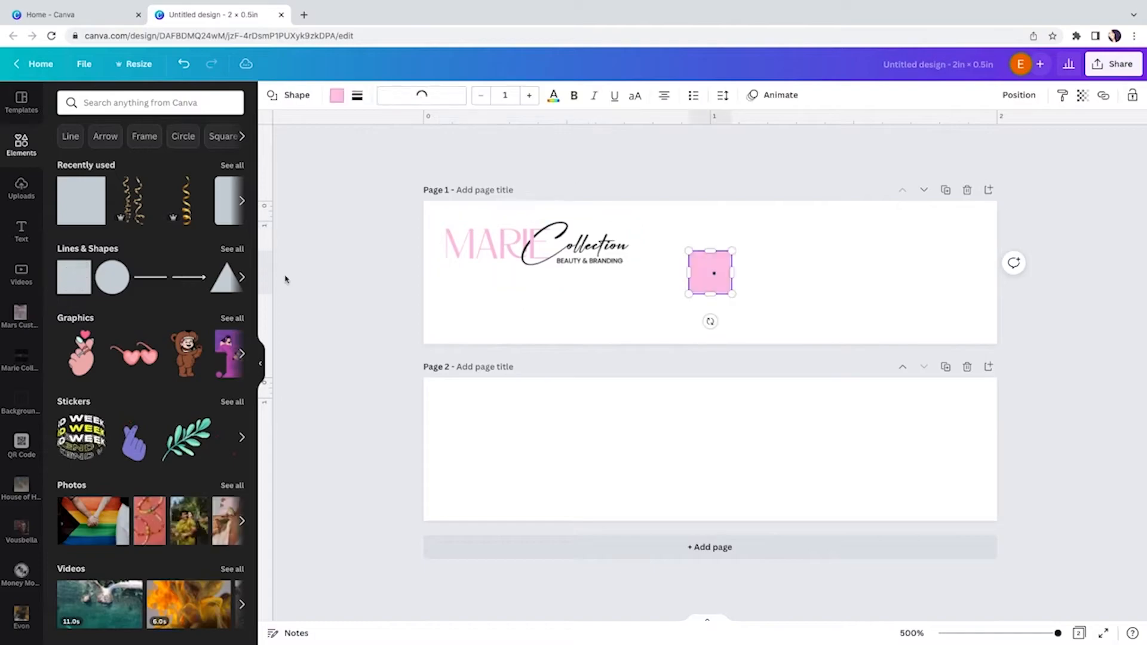
double_click(708, 272)
click(743, 293)
drag(711, 278, 671, 238)
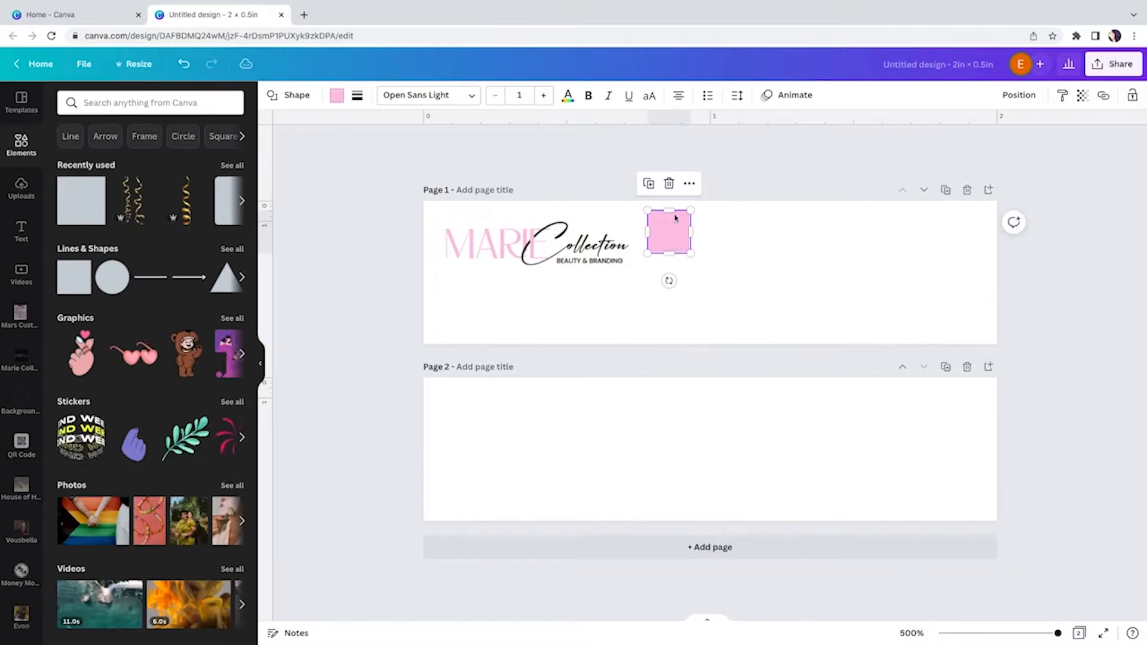
- Duplicate the pink square, place the copy directly below the original and color it black
click(648, 183)
drag(725, 289, 668, 279)
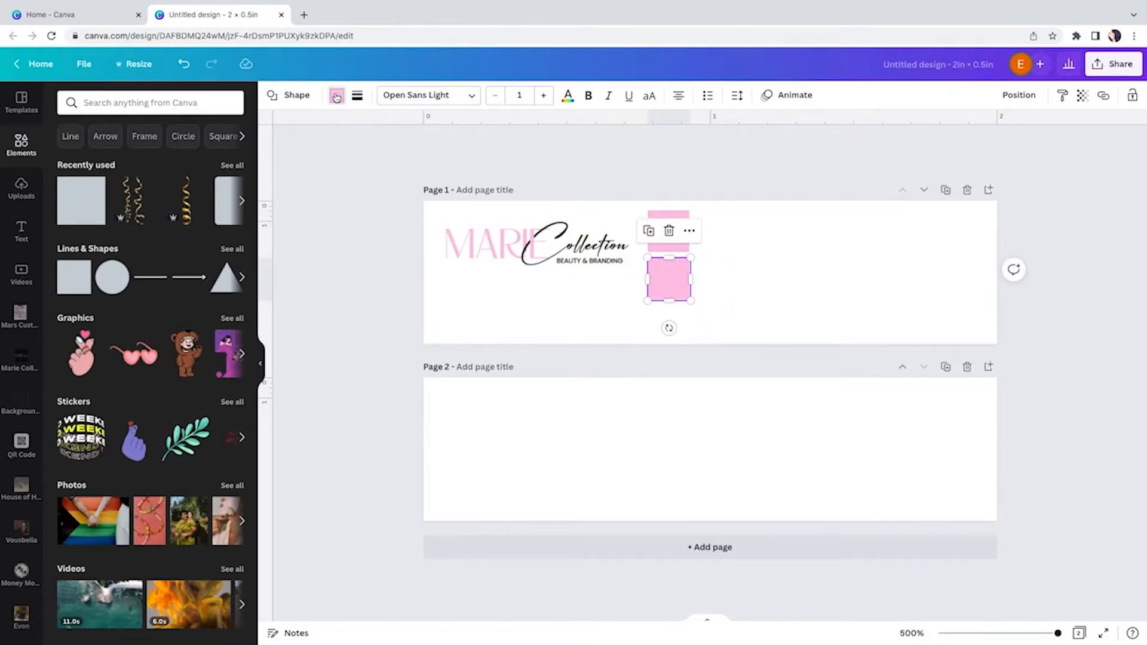
click(336, 97)
click(134, 157)
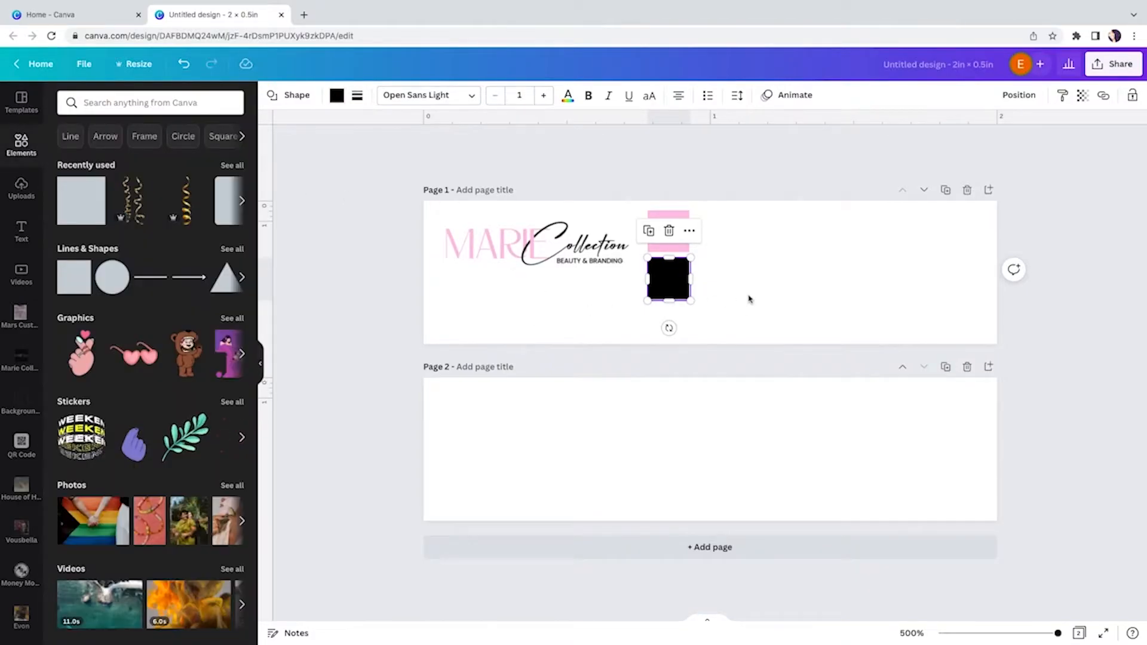
click(749, 299)
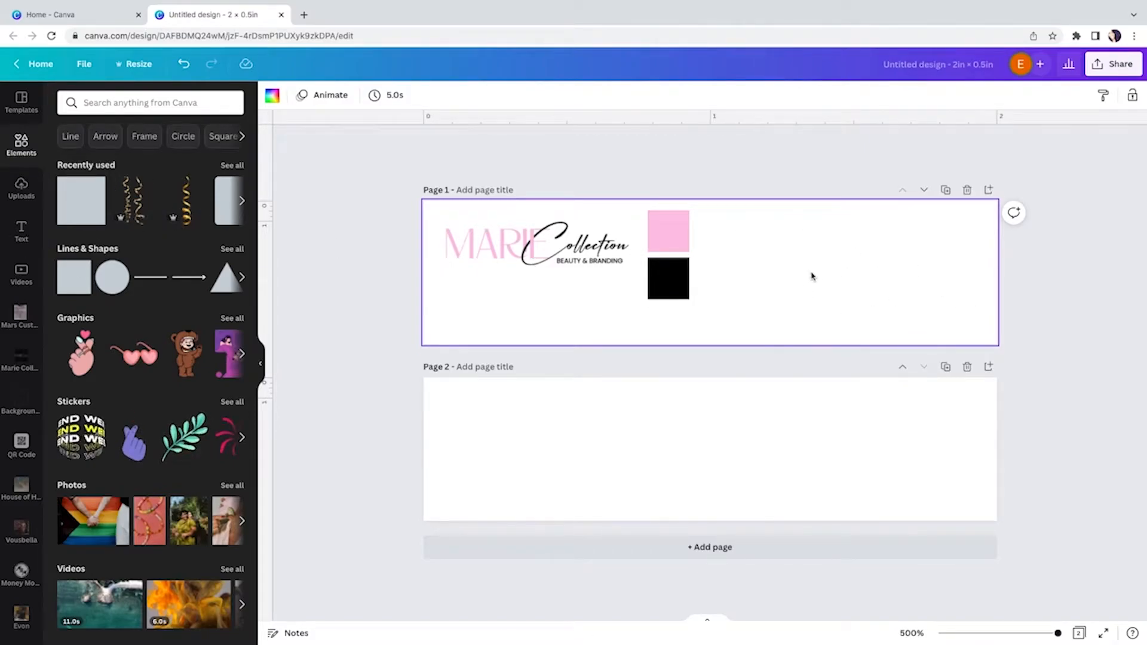
- Place a vertical ruler guide at 1 in across page 2
click(412, 260)
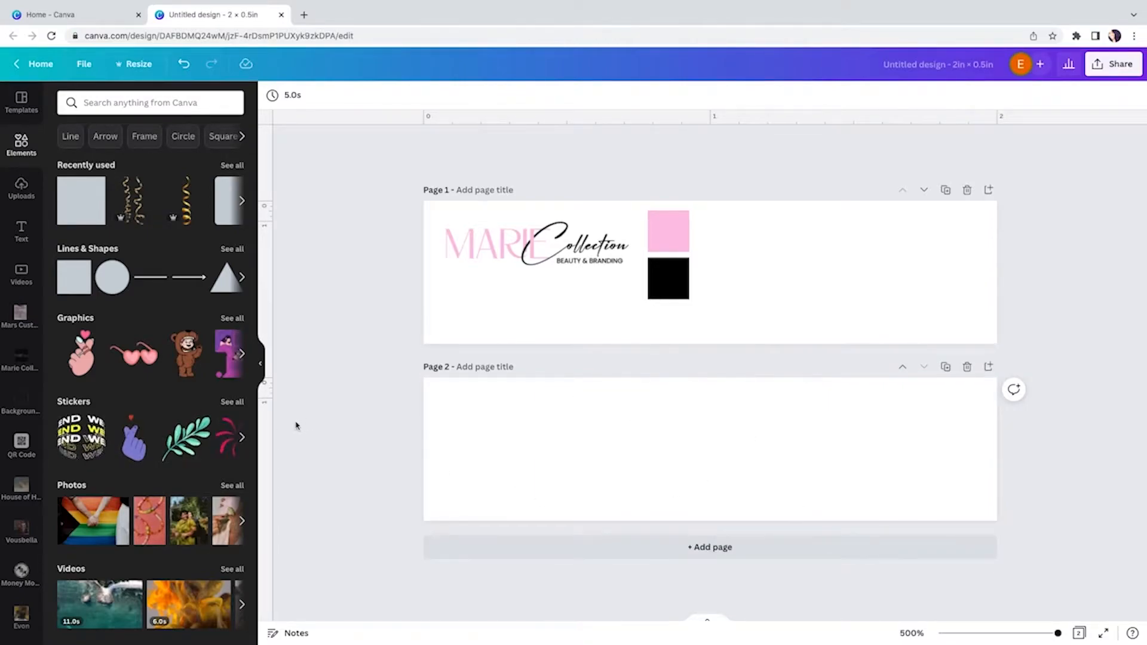
drag(269, 406, 710, 415)
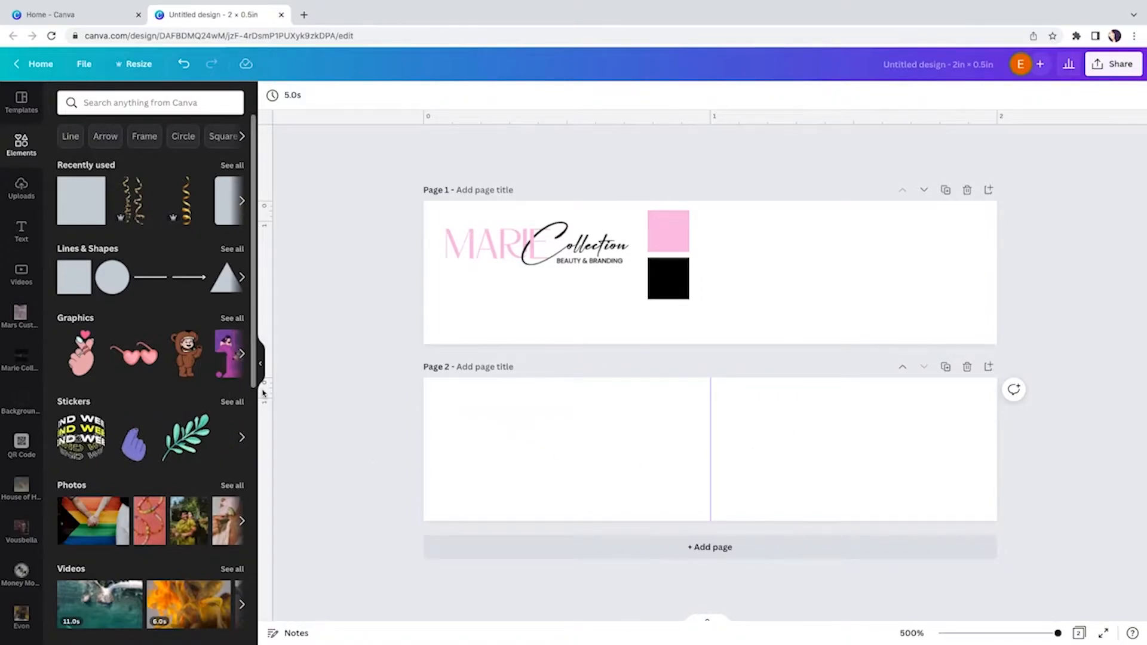
- Place vertical ruler guides across page 2 at 0.603 in and about 1.4 in, and remove the 1 in guide
drag(263, 401, 596, 429)
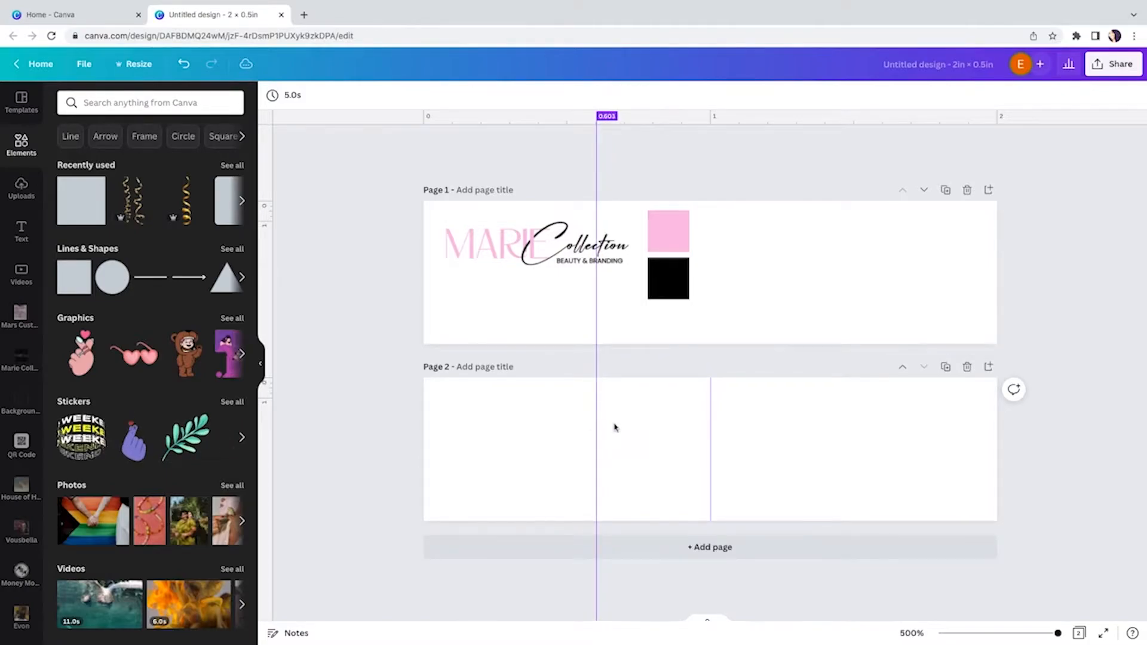
drag(265, 462, 817, 453)
drag(710, 445, 274, 456)
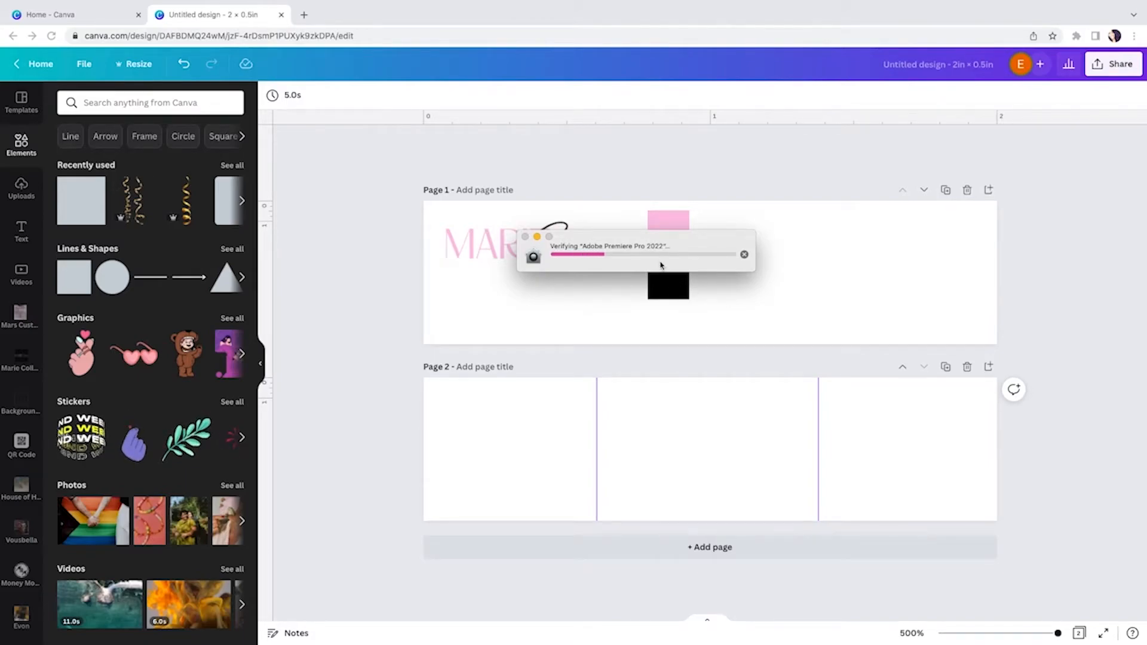
click(638, 179)
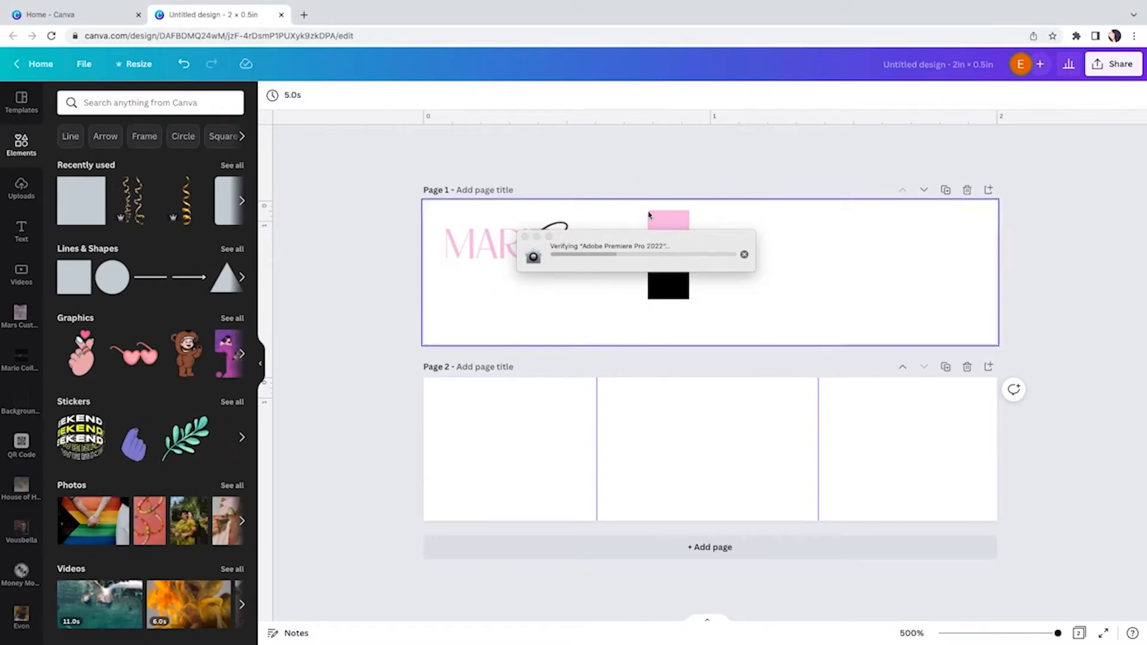
click(537, 237)
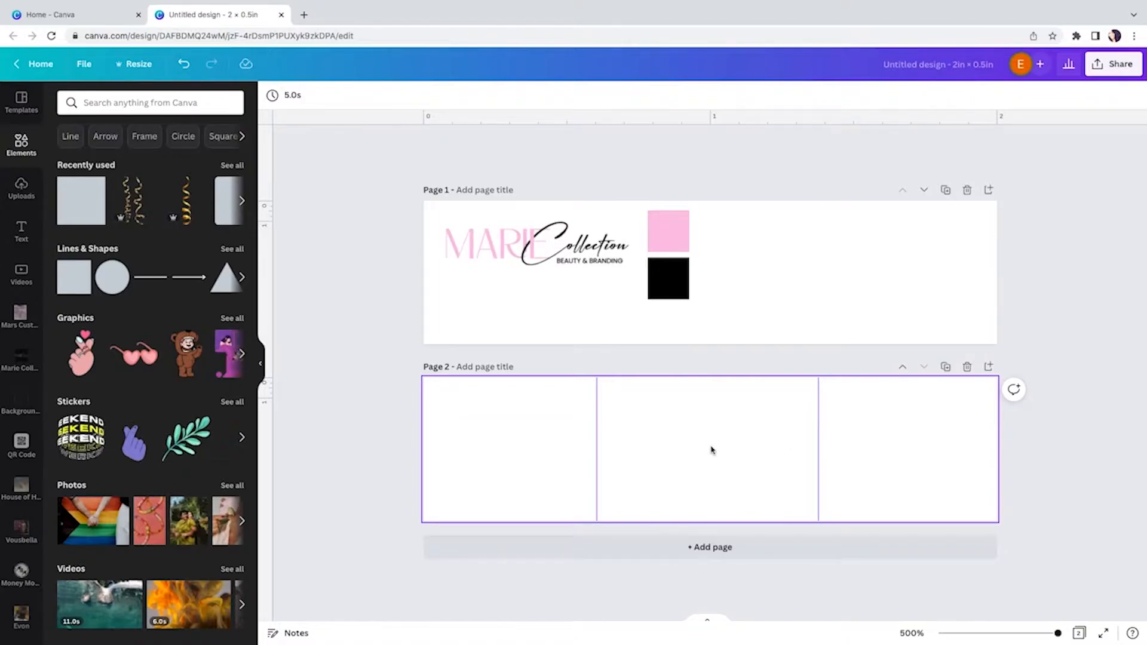
- Duplicate the page 1 logo and move the copy between the two vertical guides on page 2
click(525, 250)
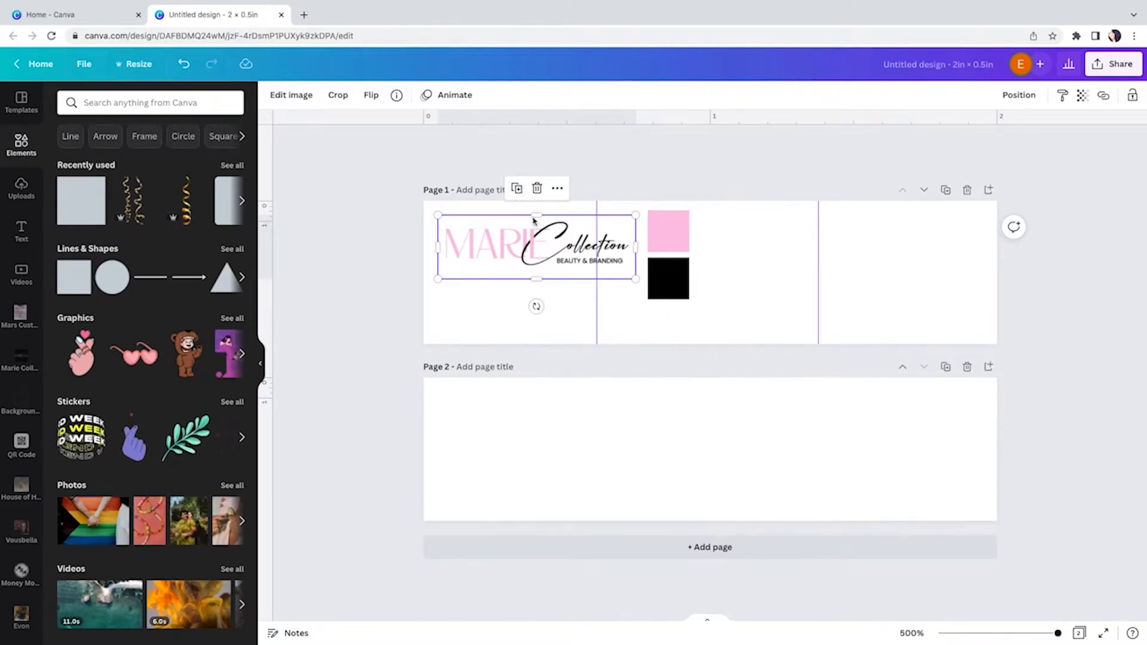
click(517, 189)
drag(565, 307, 697, 446)
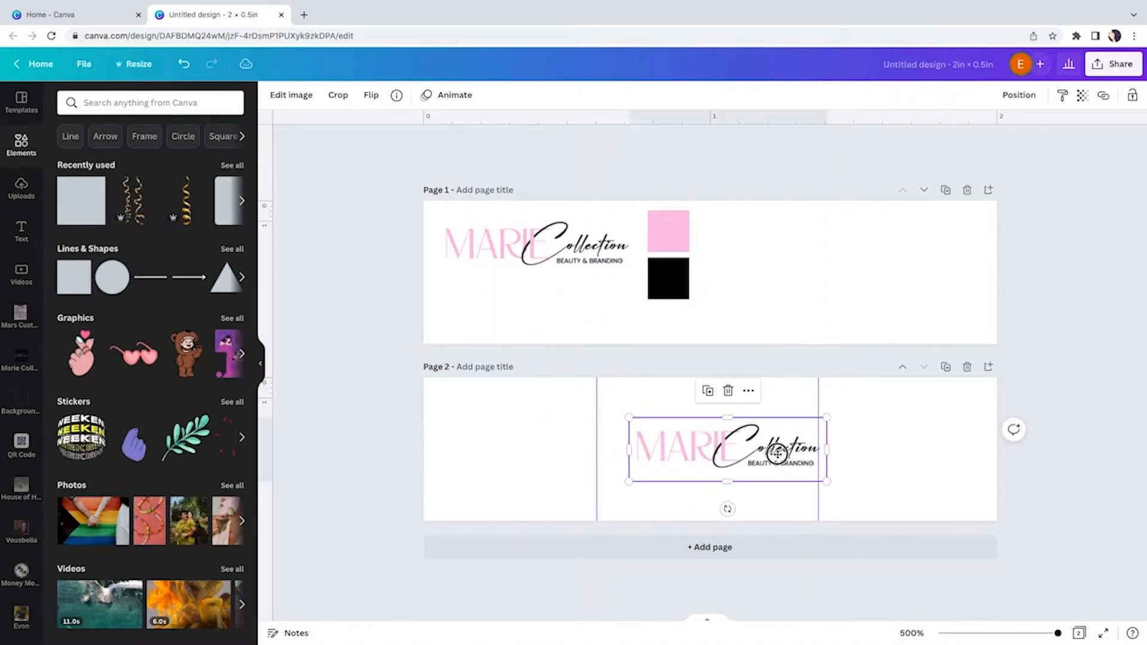
drag(777, 454, 755, 443)
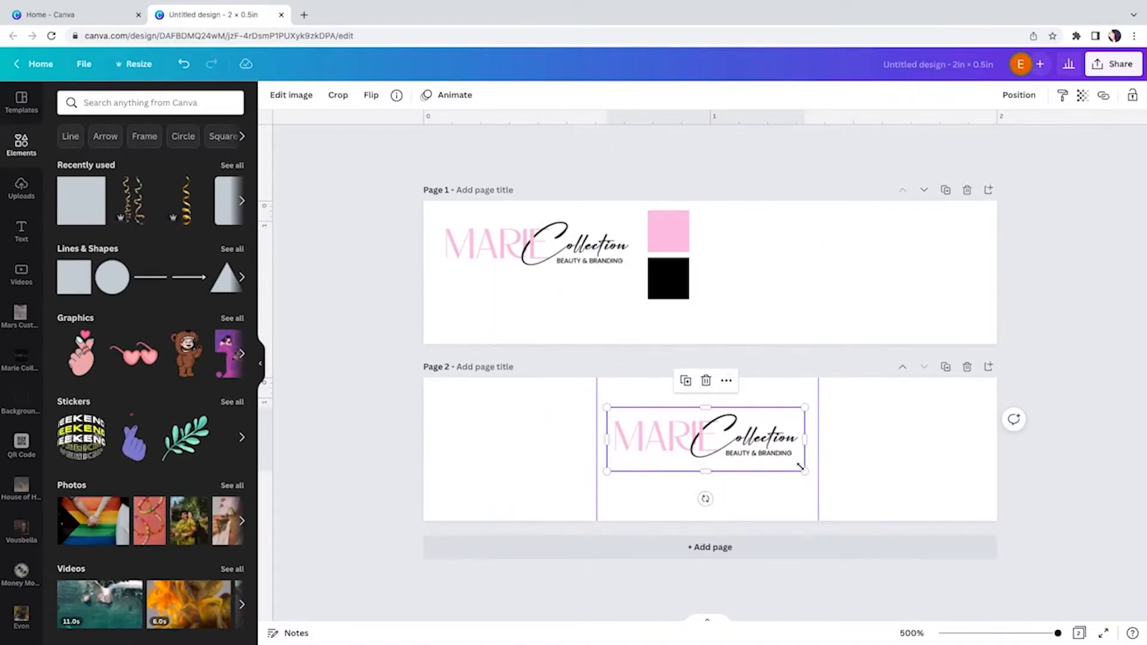
- Rotate the page 2 logo upright to read bottom to top, shrink it within the page and place it just inside the 0.603 in guide
drag(704, 499, 738, 433)
click(709, 349)
click(693, 408)
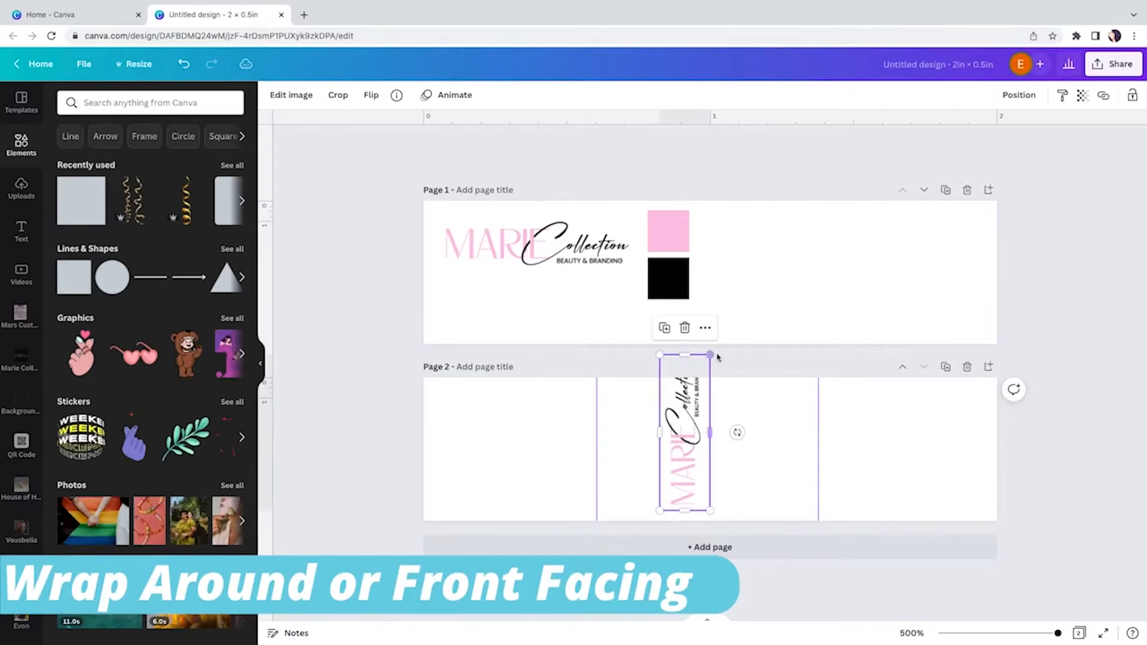
drag(710, 357, 695, 400)
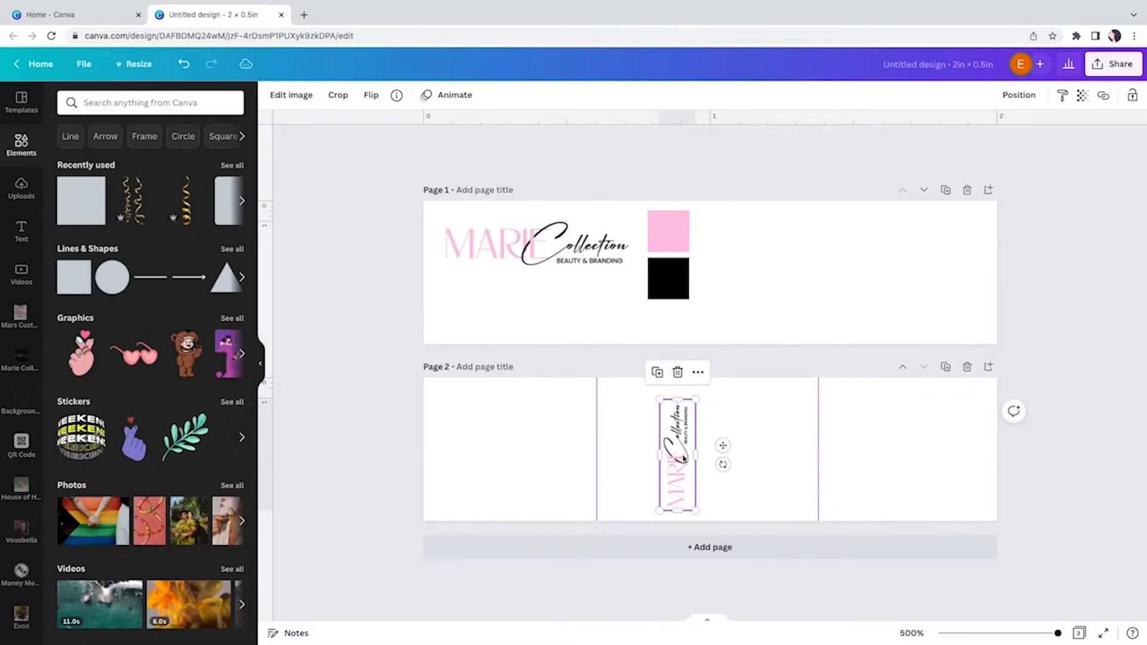
drag(678, 459, 630, 452)
click(739, 441)
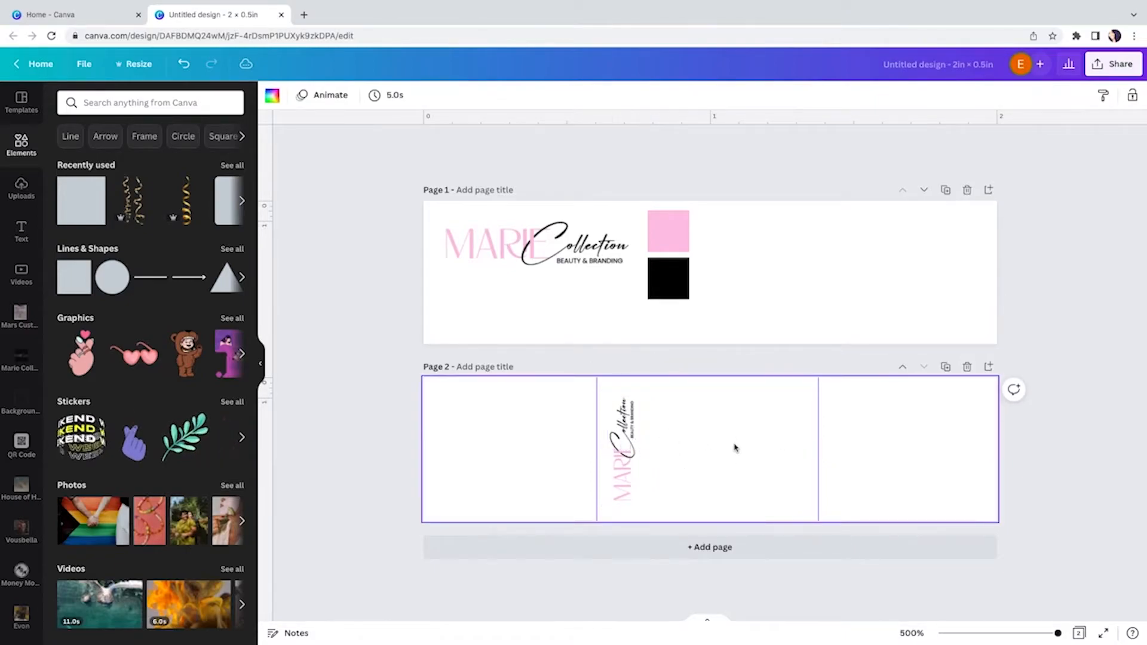
- Add a brand heading text box to page 2, clear its placeholder text and set the font size to 10
click(21, 230)
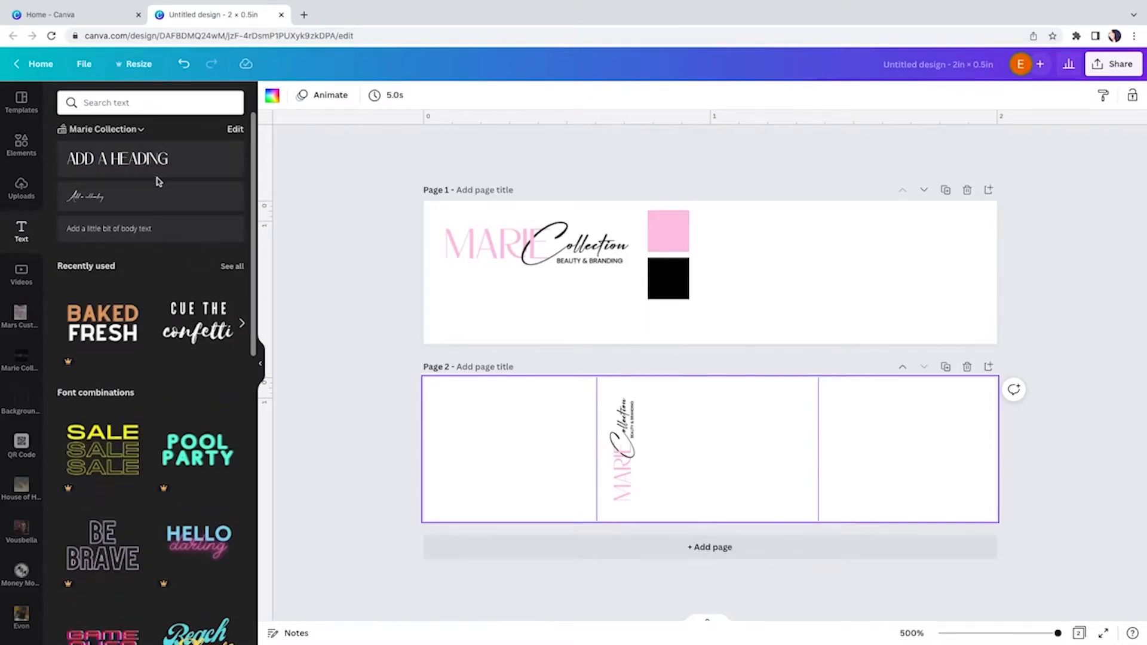
click(152, 161)
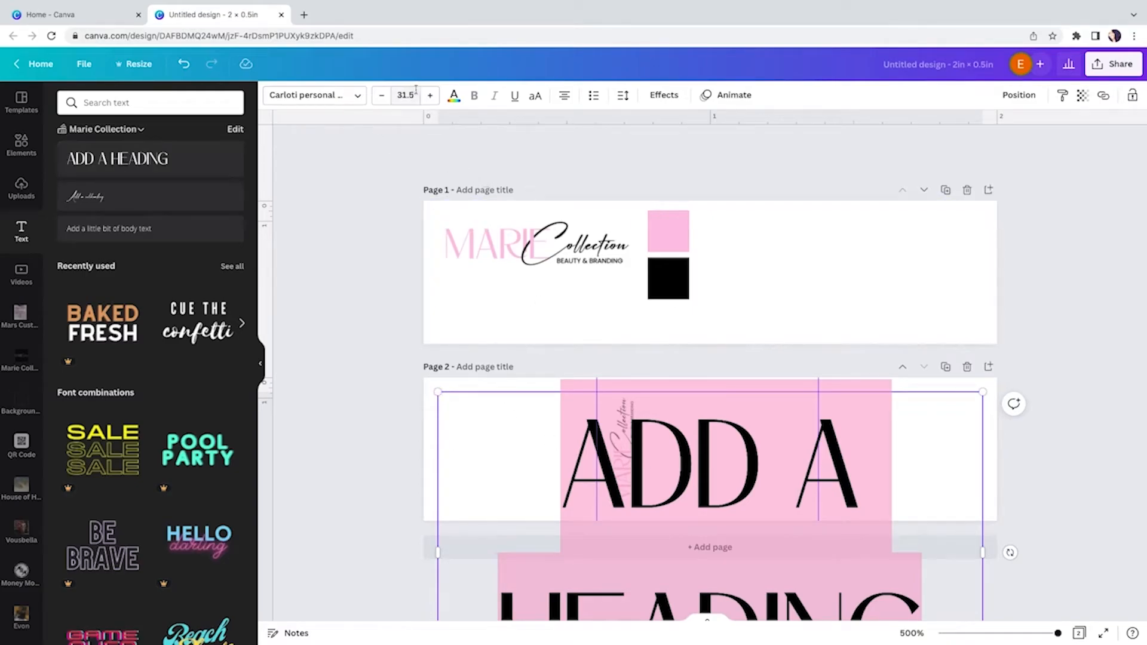
click(381, 96)
key(Return)
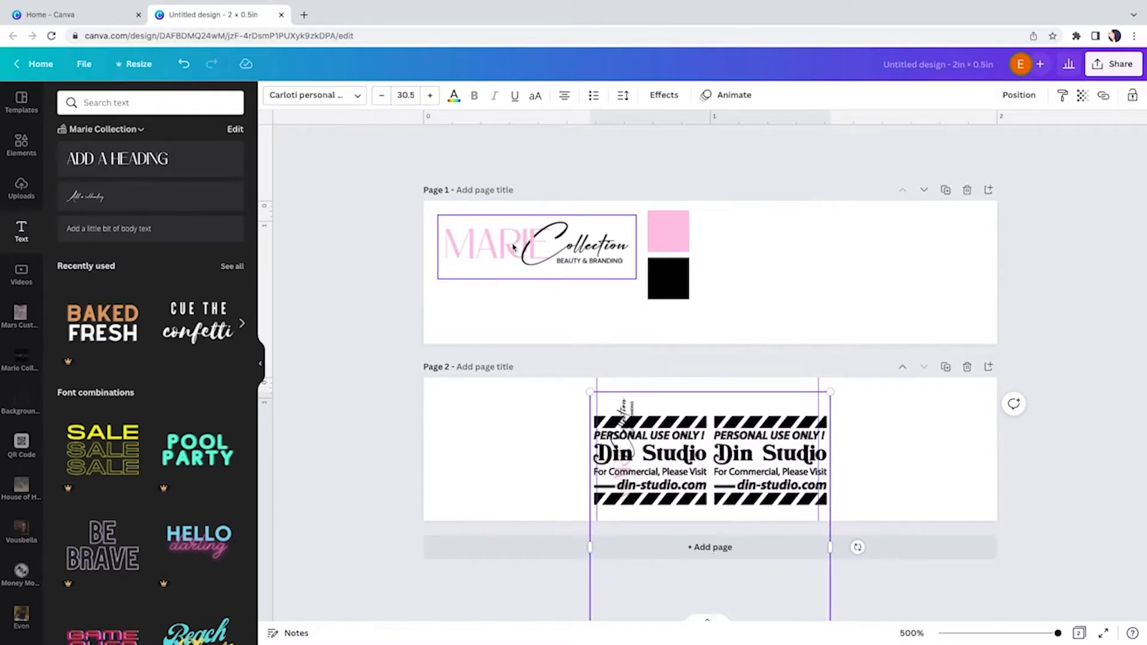
key(BackSpace)
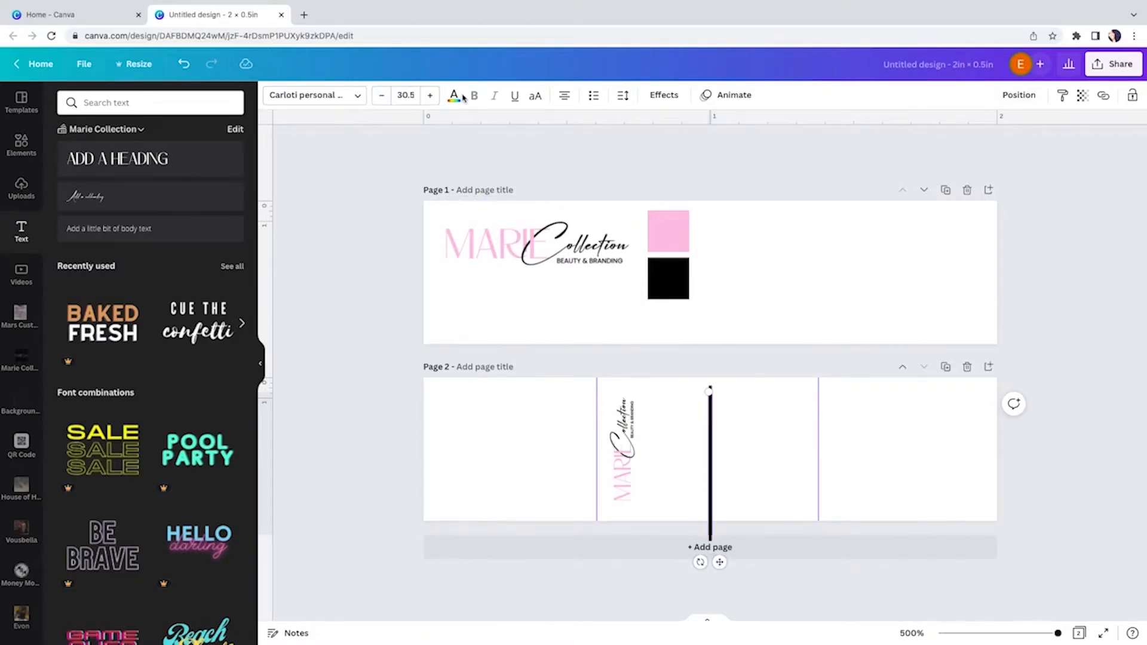
click(400, 95)
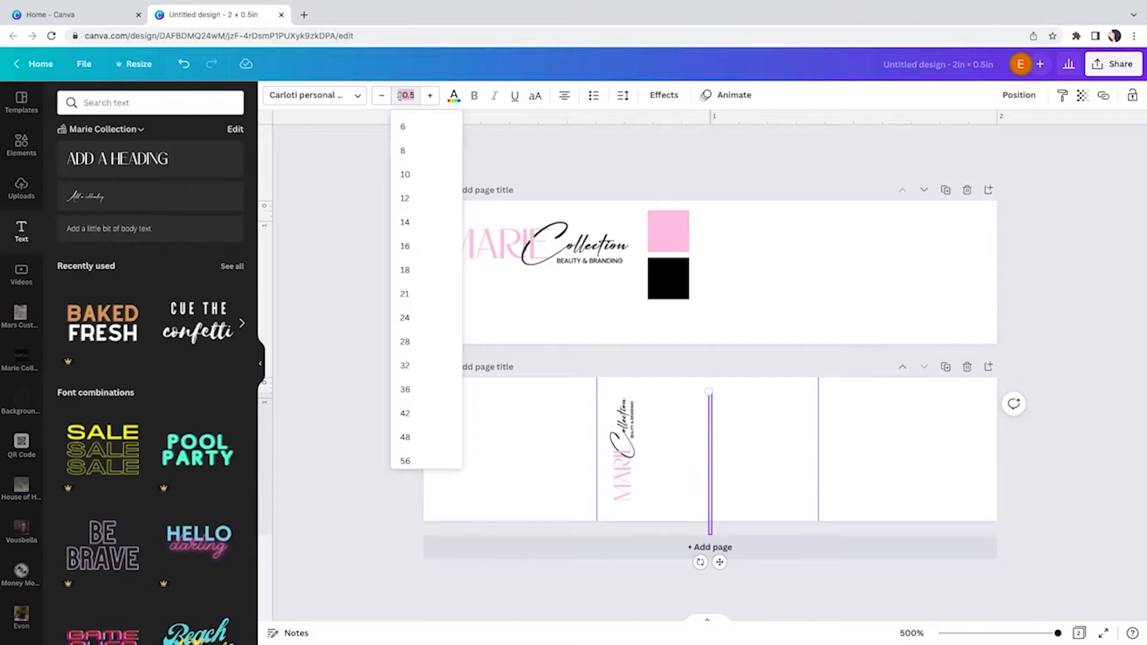
click(405, 174)
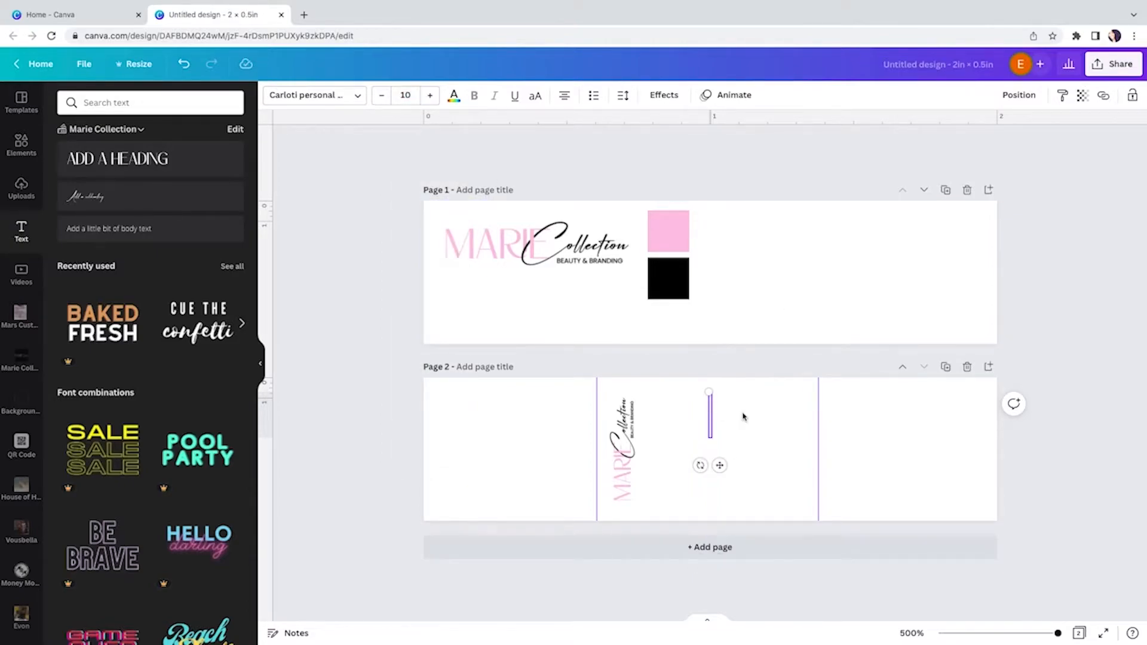
- Enter BODY BUTTER in the heading and widen the text box until each word fits on its own line
drag(714, 415, 724, 415)
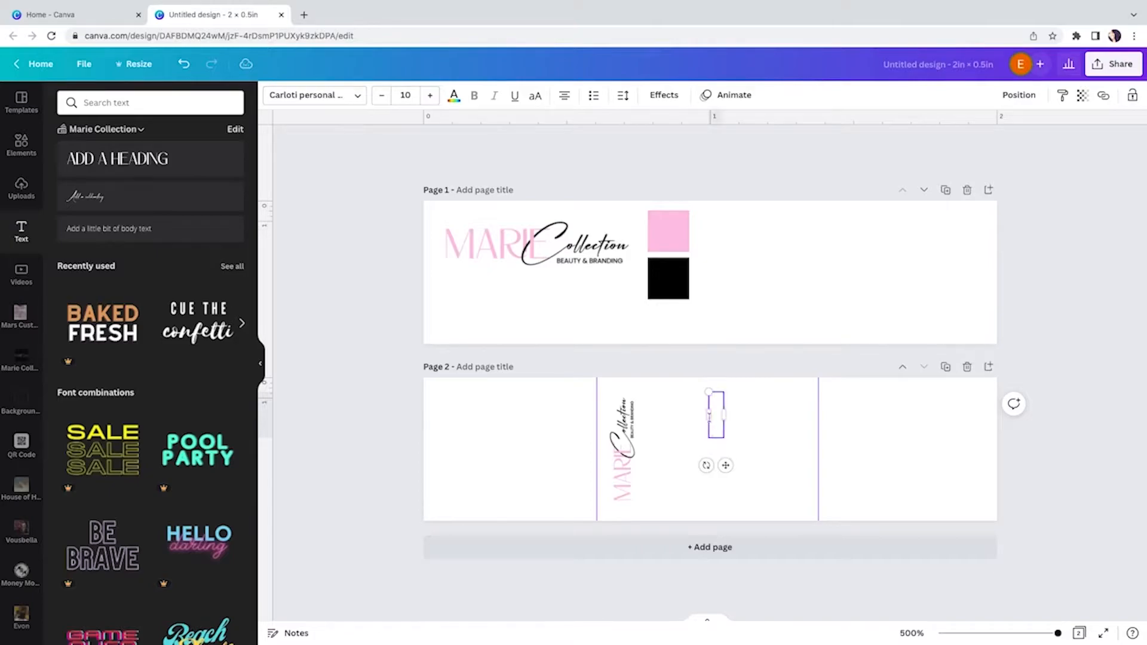
text(BODY)
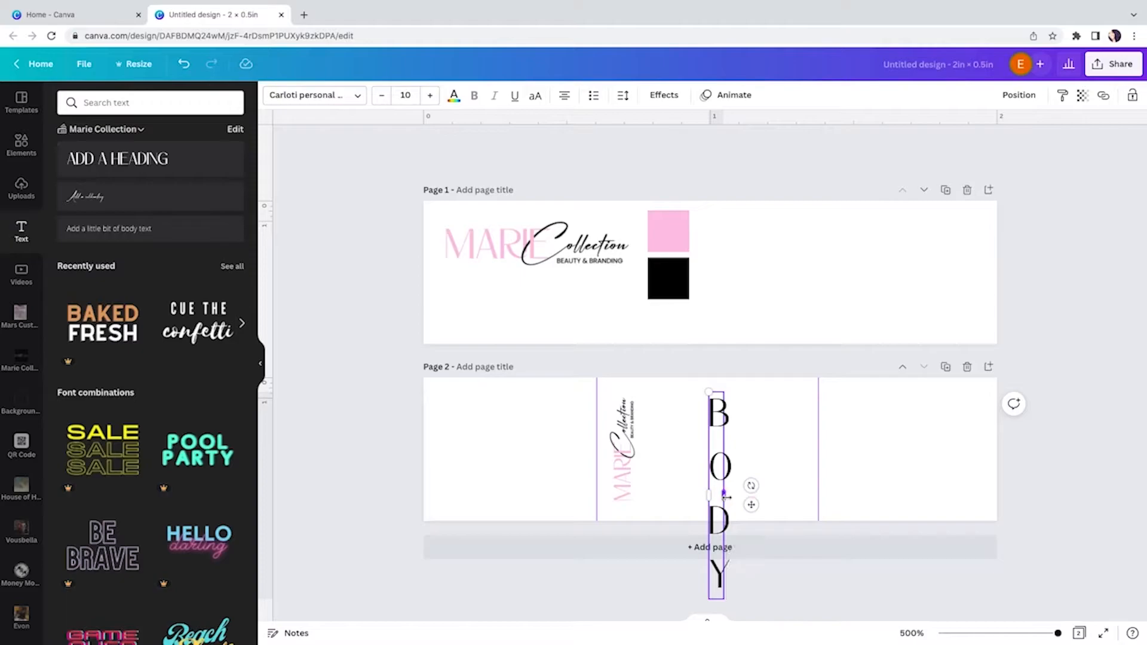
drag(724, 494, 838, 492)
text(BUTTER)
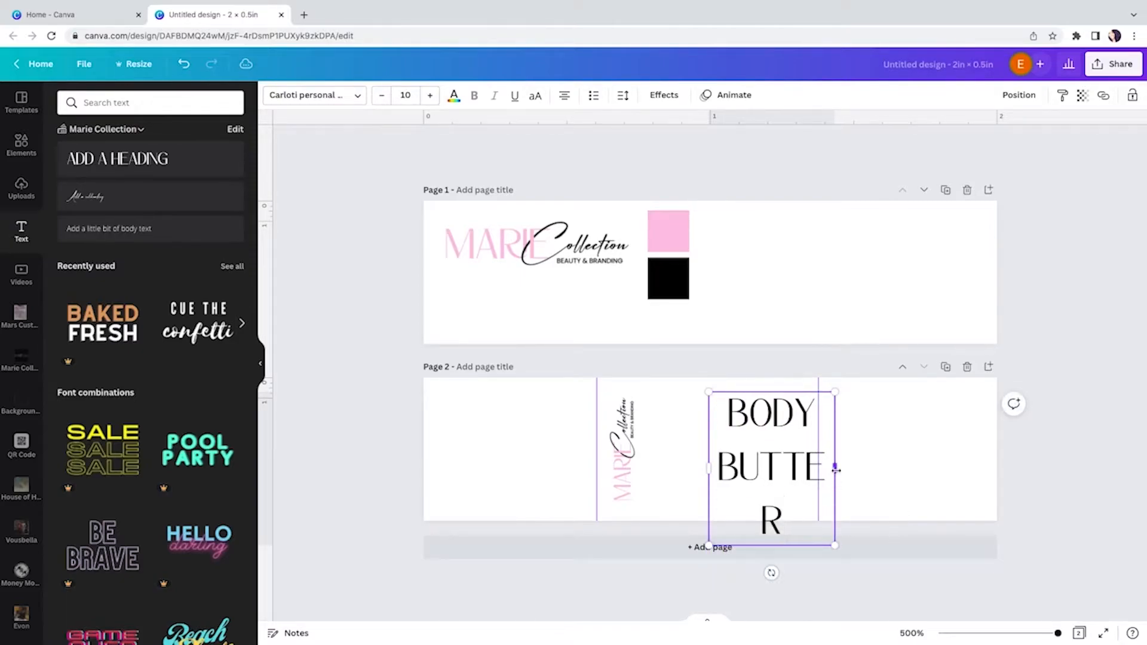
drag(836, 470, 938, 465)
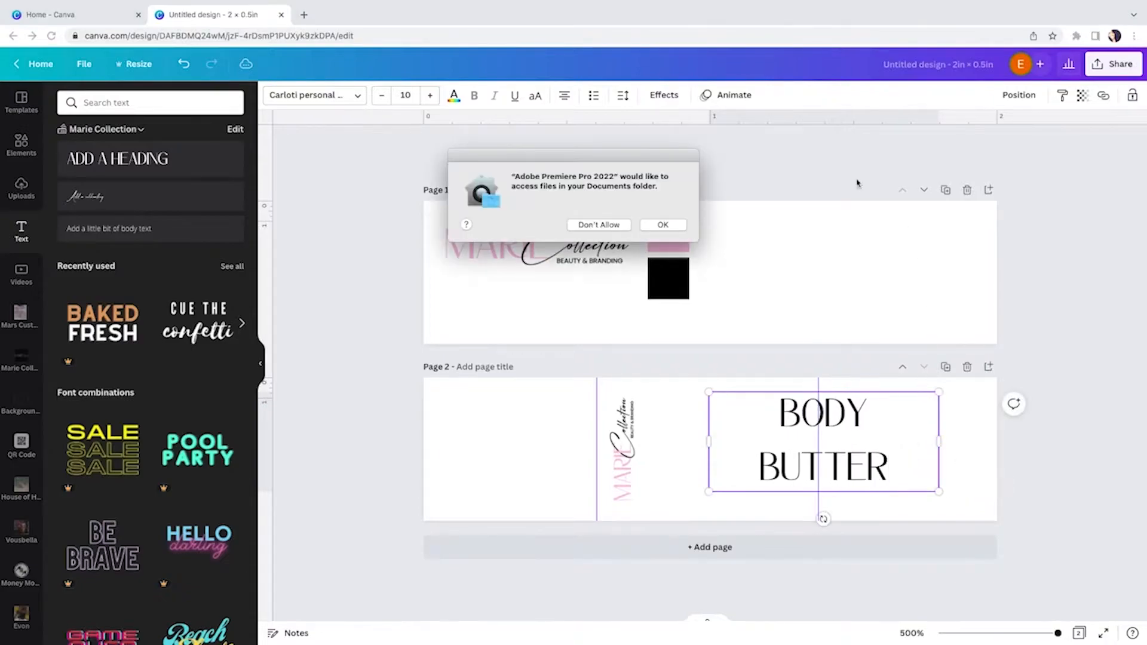
- Allow Adobe Premiere Pro 2022 to access files in the Documents folder
click(661, 226)
click(661, 225)
click(663, 226)
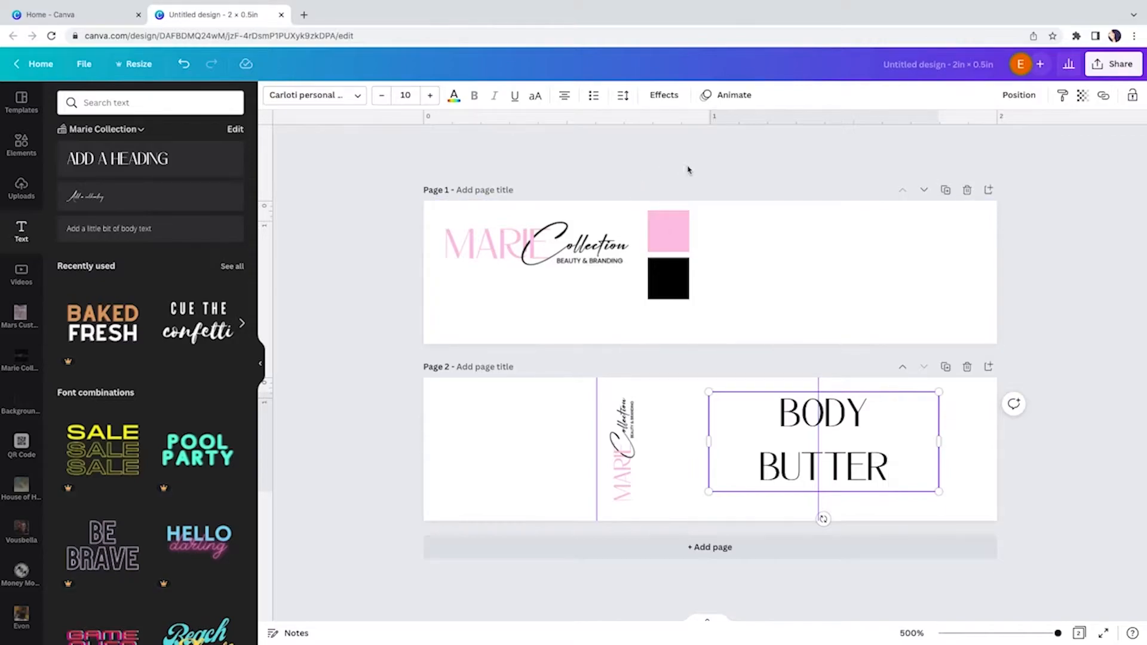
- Set the BODY BUTTER heading's line spacing to 0.5 and align its BUTTER line to the left
click(627, 95)
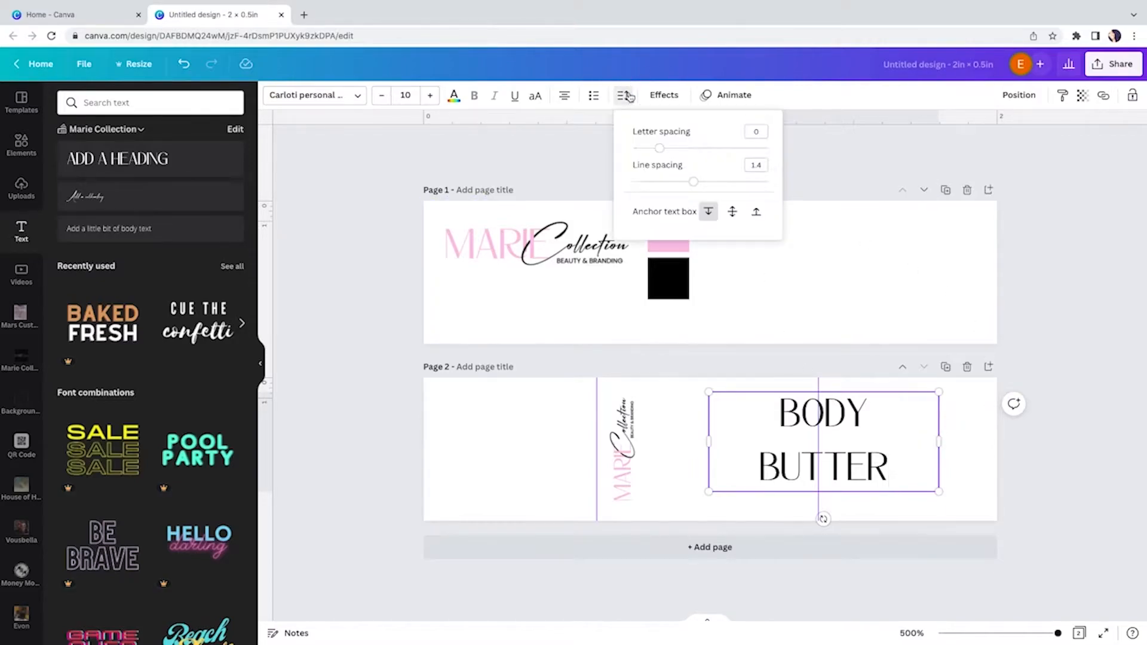
drag(692, 182, 628, 187)
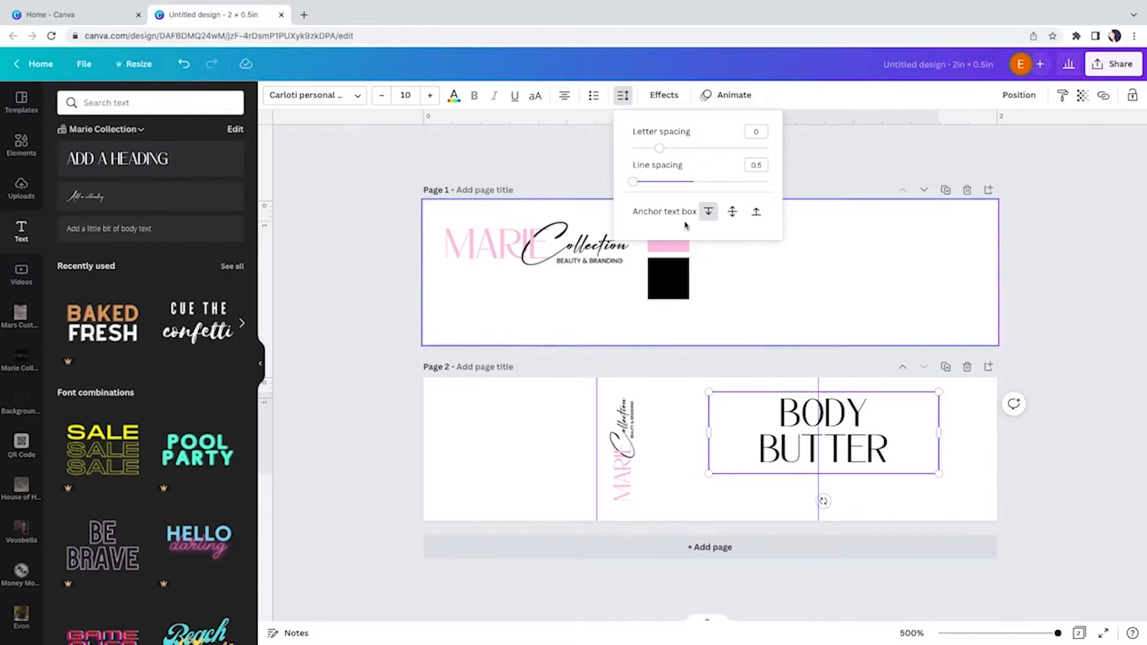
click(616, 95)
click(564, 95)
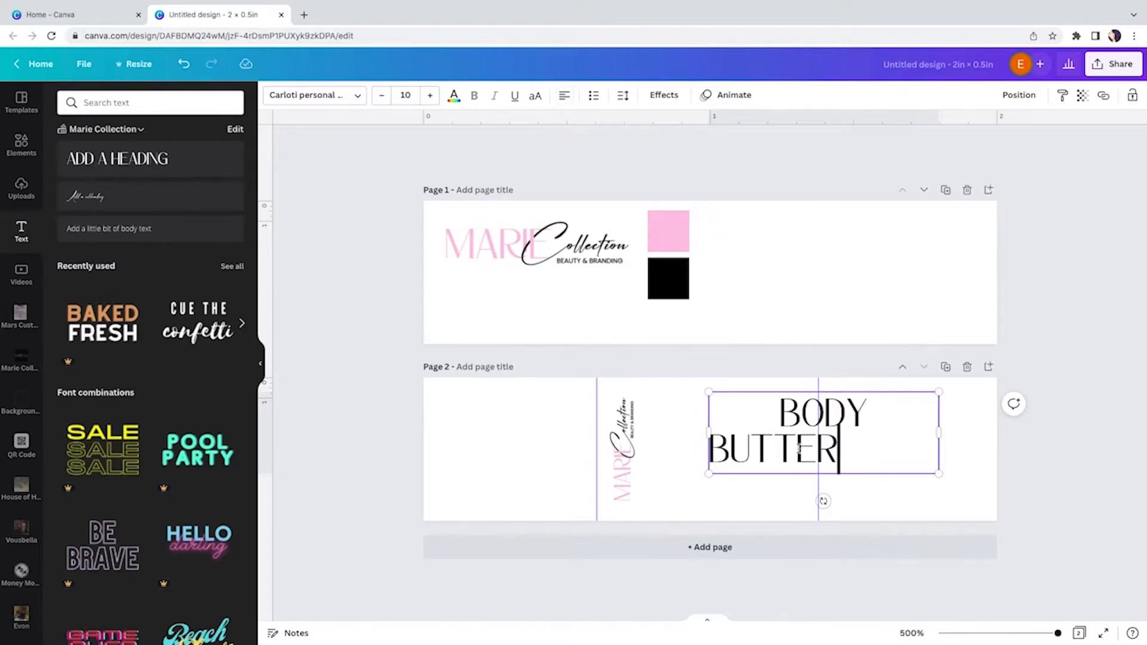
click(622, 94)
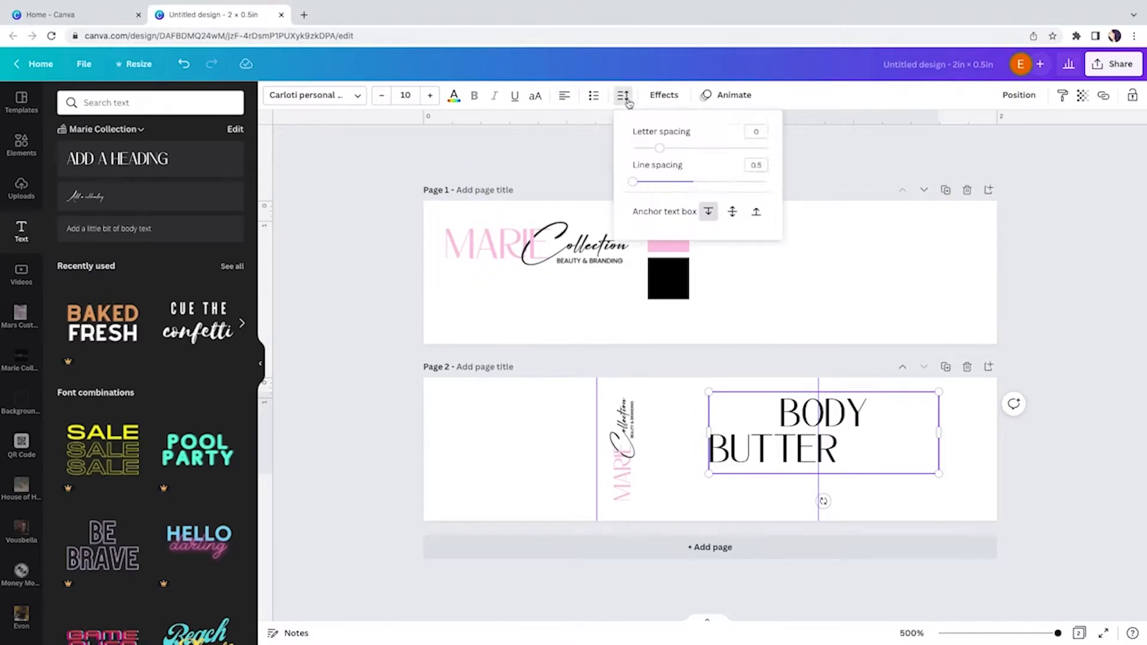
mouse_move(637, 180)
mouse_down()
mouse_move(676, 189)
mouse_move(632, 181)
mouse_up()
- Align both lines of the BODY BUTTER heading flush with the left edge of their text box
click(969, 470)
click(848, 412)
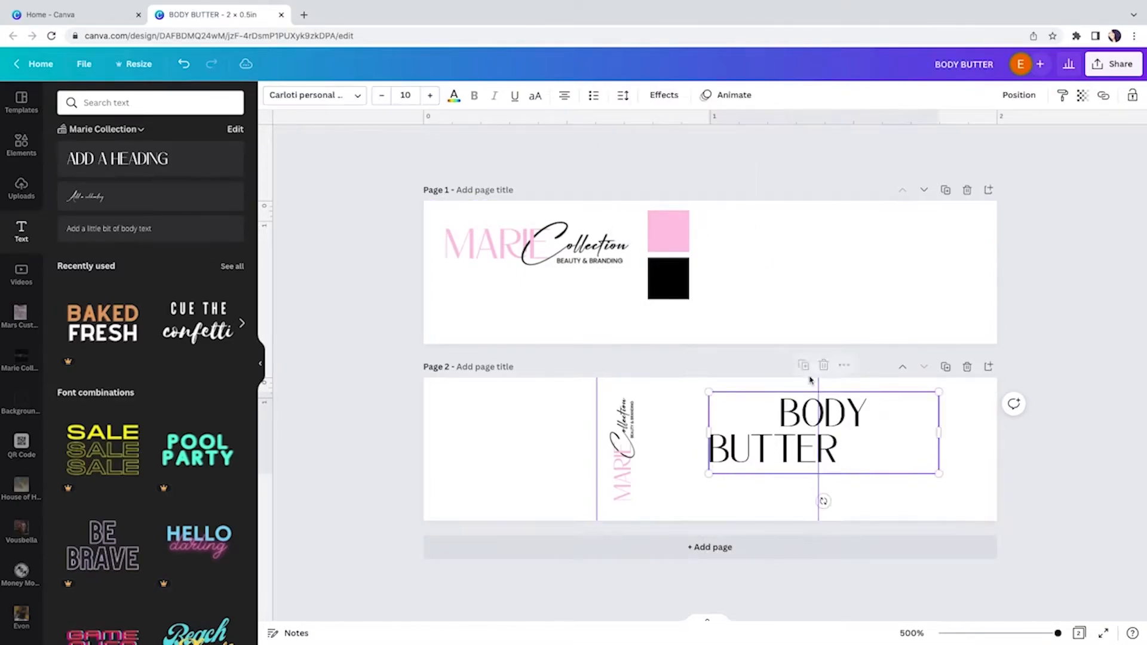
click(565, 96)
click(563, 98)
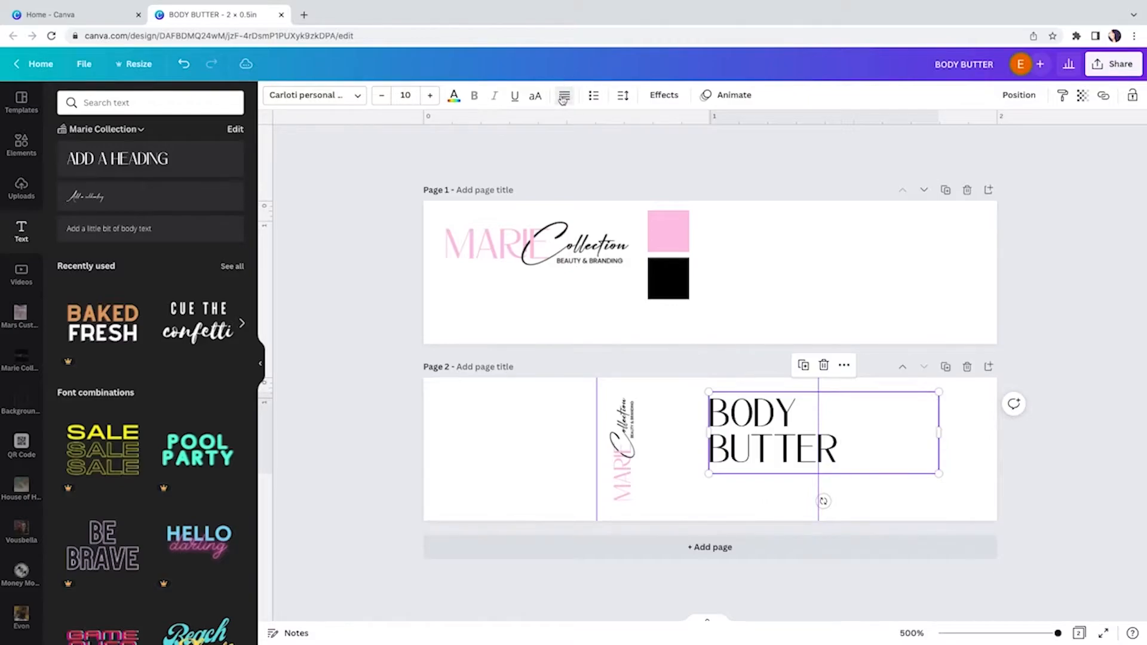
click(928, 426)
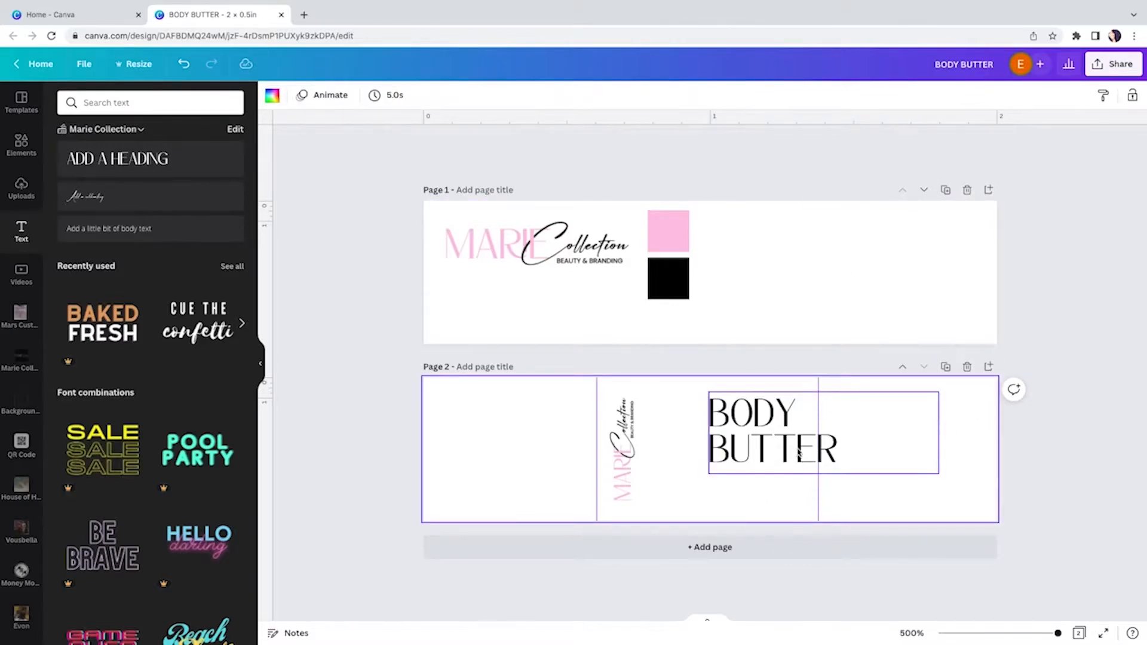
- Move the BODY BUTTER heading directly beside the vertical logo and narrow its text box to about 0.5 in wide
drag(774, 451, 715, 449)
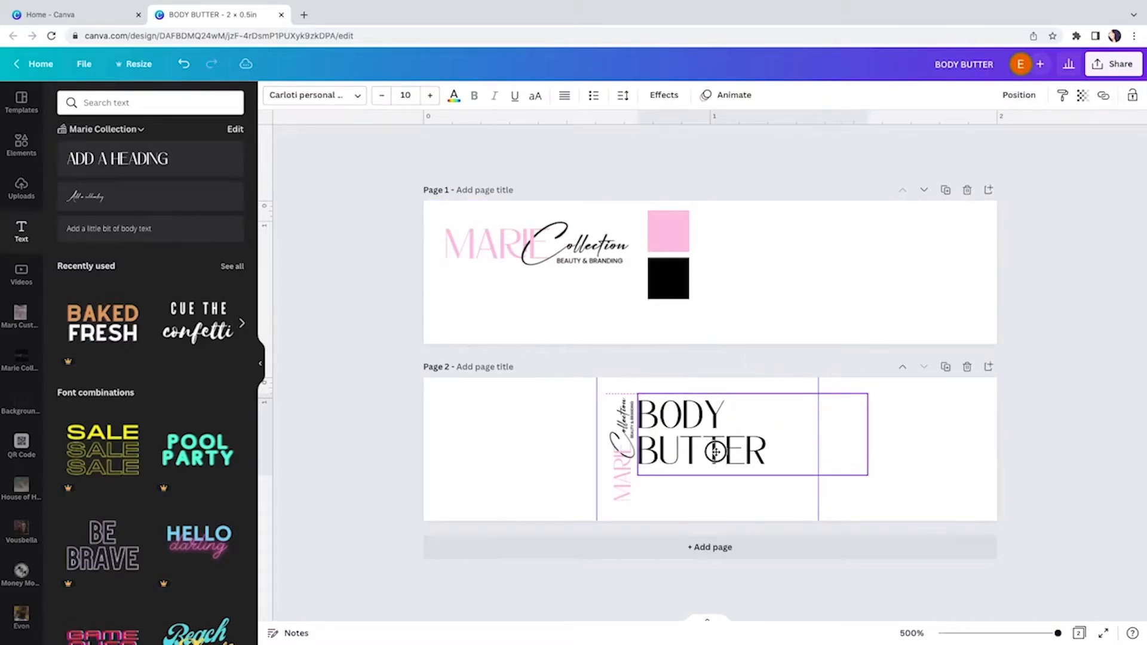
drag(867, 433, 790, 432)
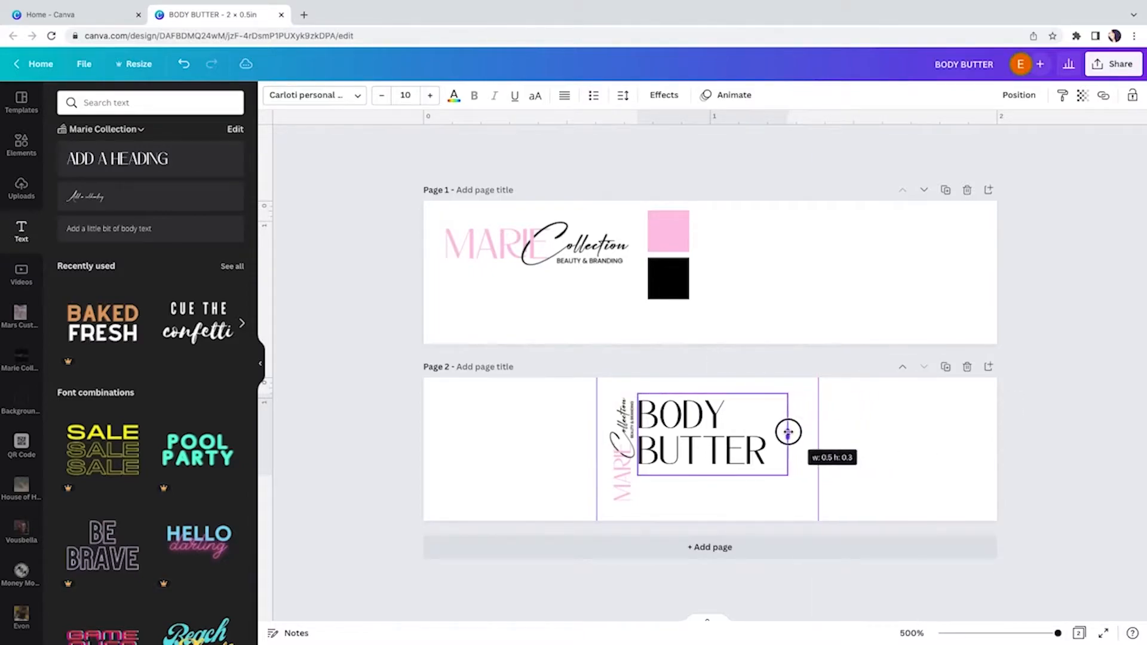
click(868, 455)
click(790, 428)
click(777, 425)
click(888, 438)
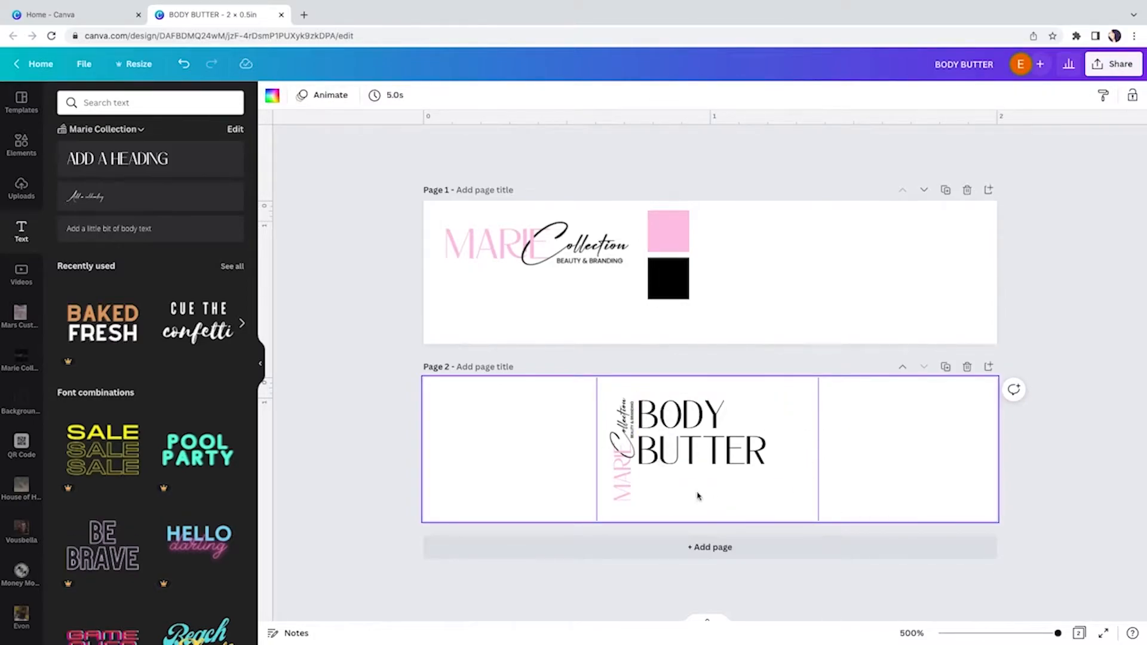
- Add a brand-script subheading to the page 2 label reading "Ultra Moisturizing"
click(141, 199)
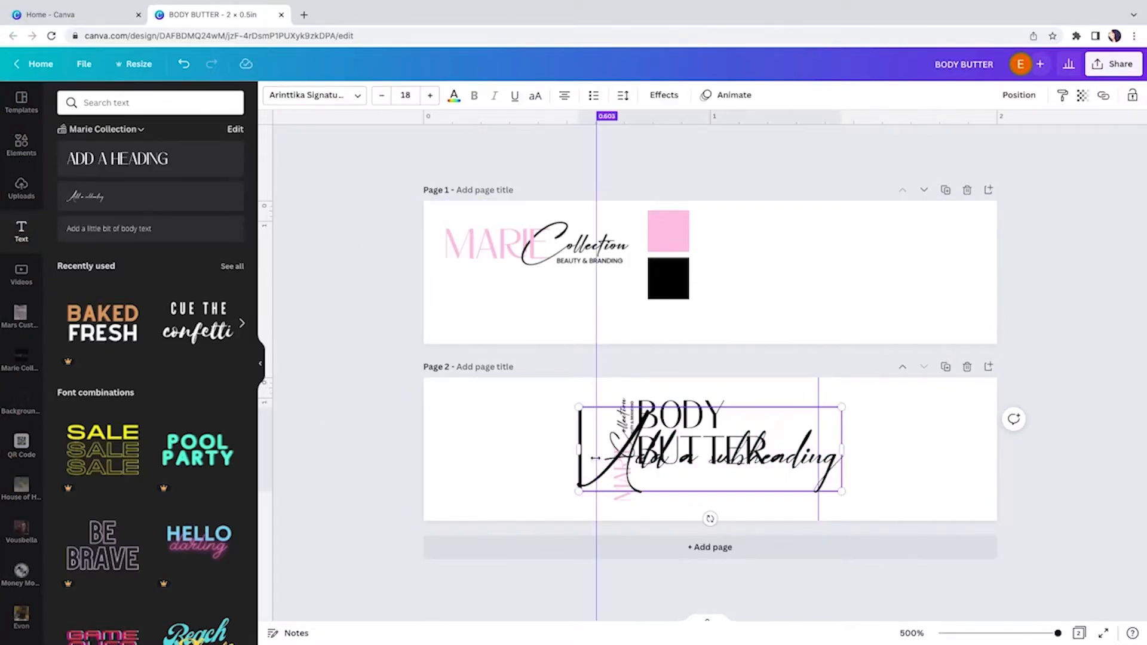
key(BackSpace)
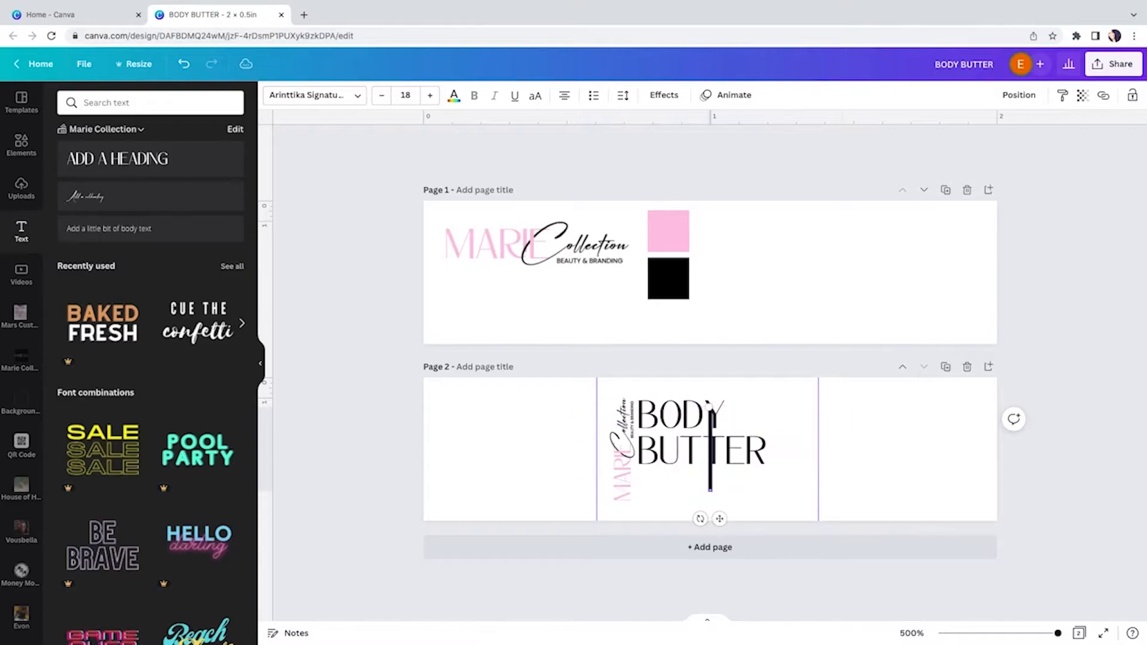
text(ULTRA)
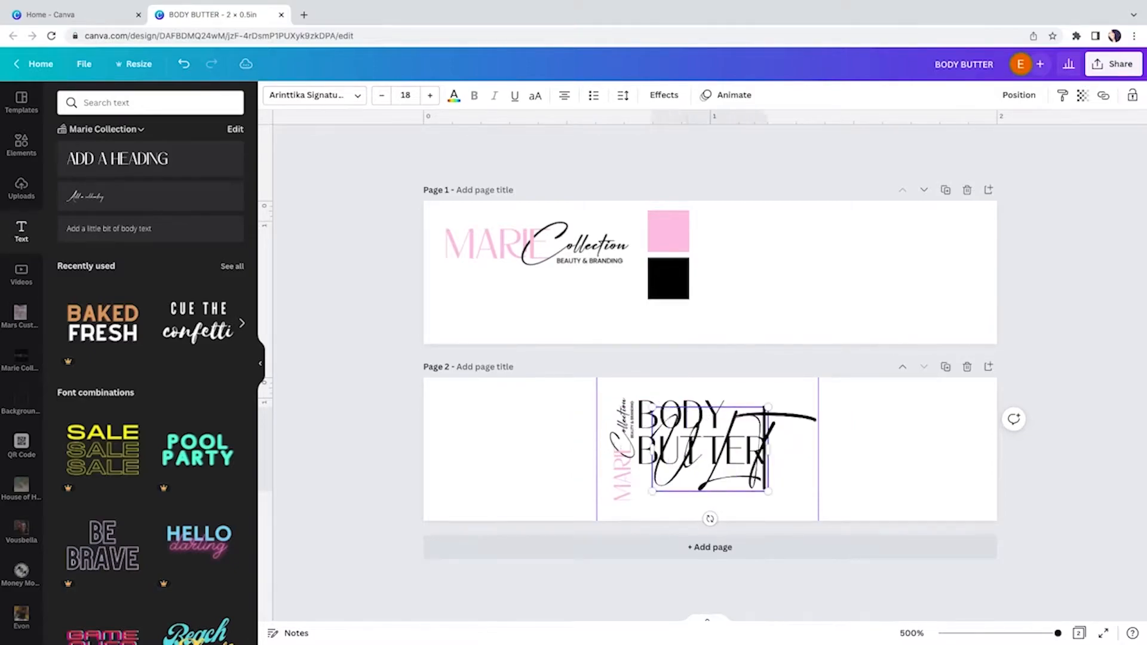
key(BackSpace)
key(BackSpace)
key(BackSpace)
key(BackSpace)
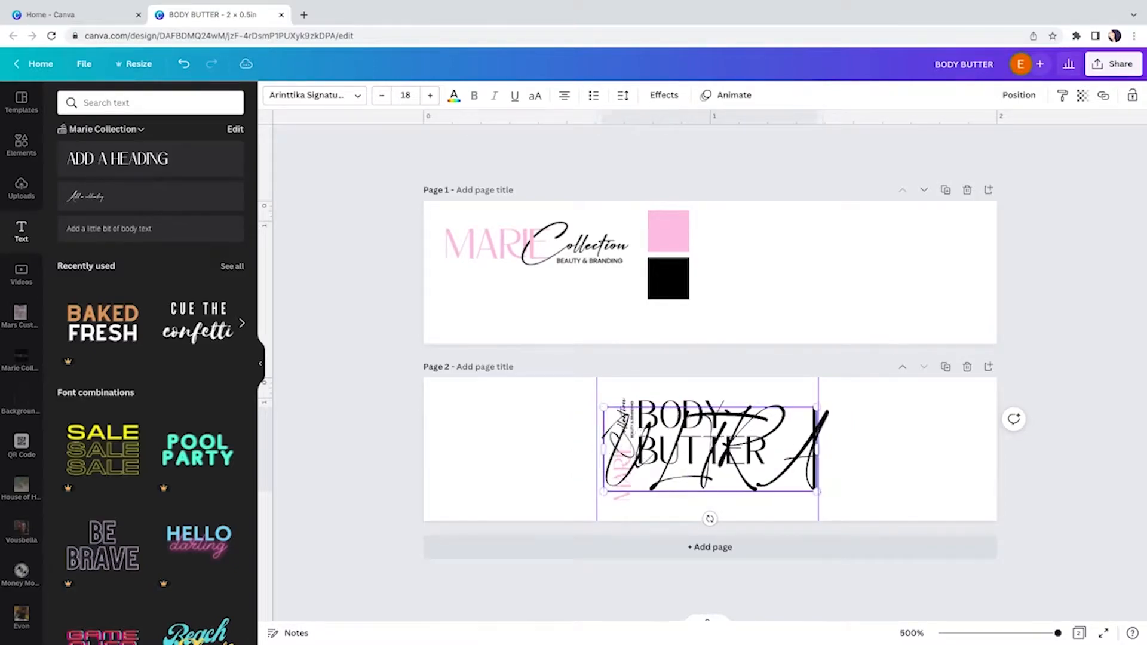
text(ltra)
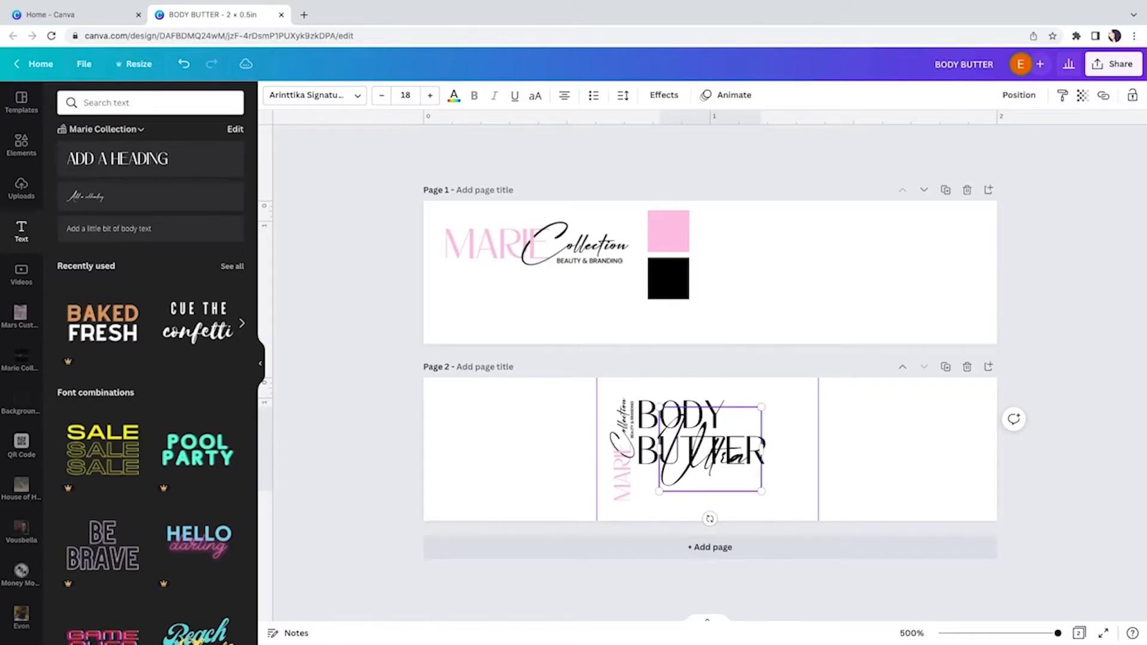
text( Moi)
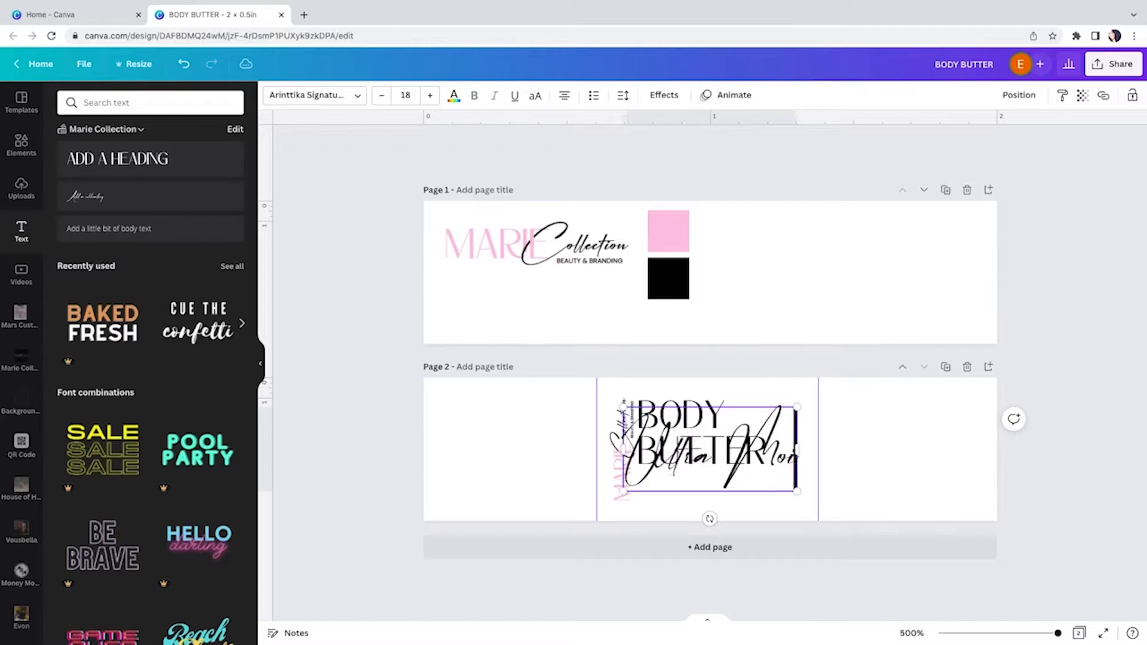
text(sturizin)
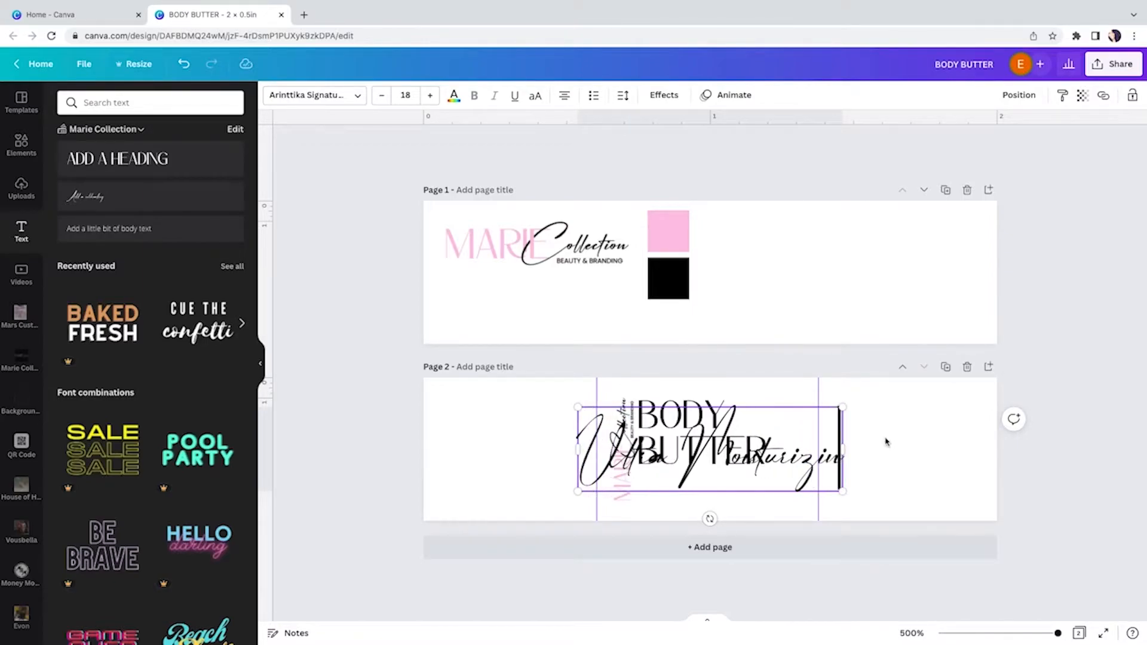
text(g)
click(886, 419)
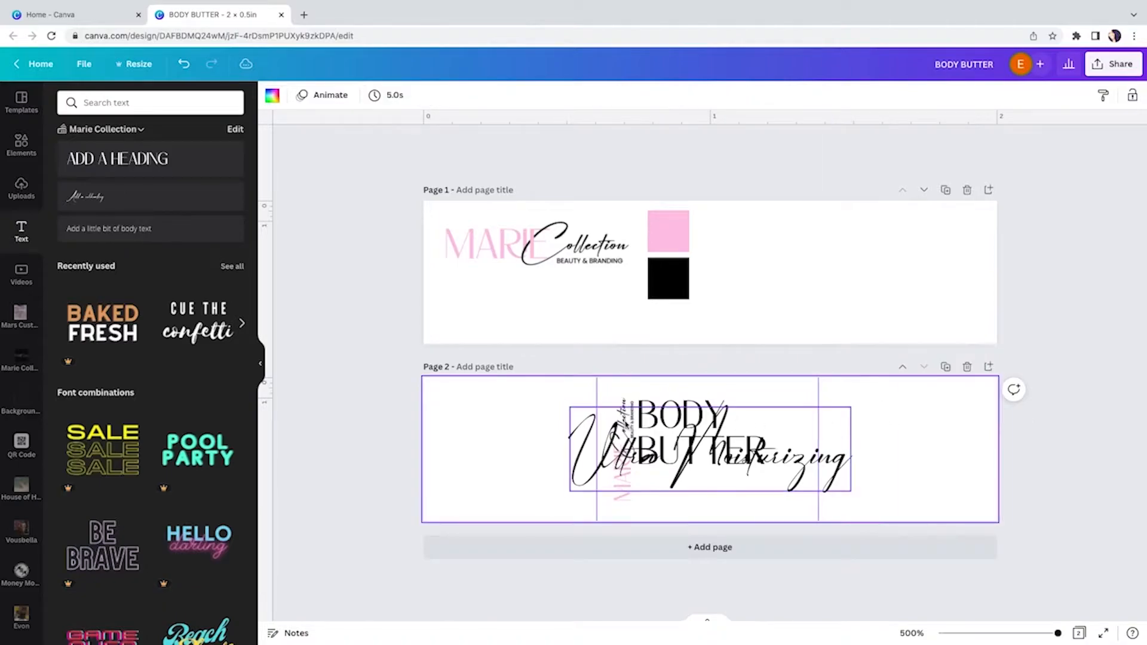
- Shrink the Ultra Moisturizing subheading to size 5.8 and place it directly beneath the word BUTTER
click(572, 410)
drag(568, 406, 731, 456)
drag(825, 478, 736, 481)
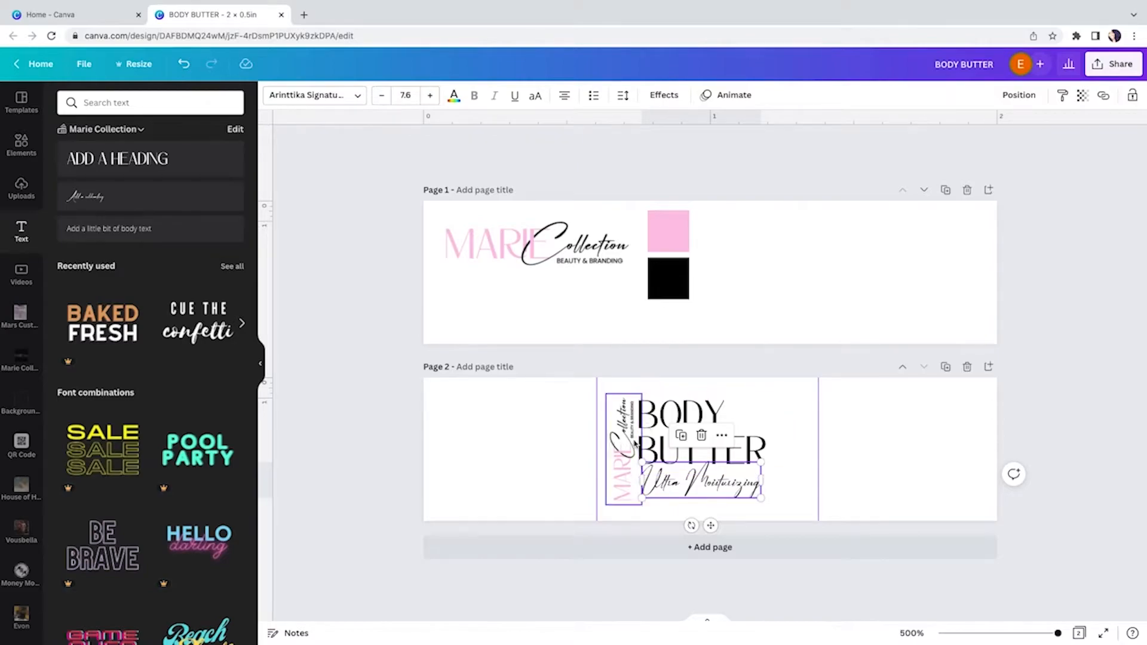
drag(759, 496, 715, 485)
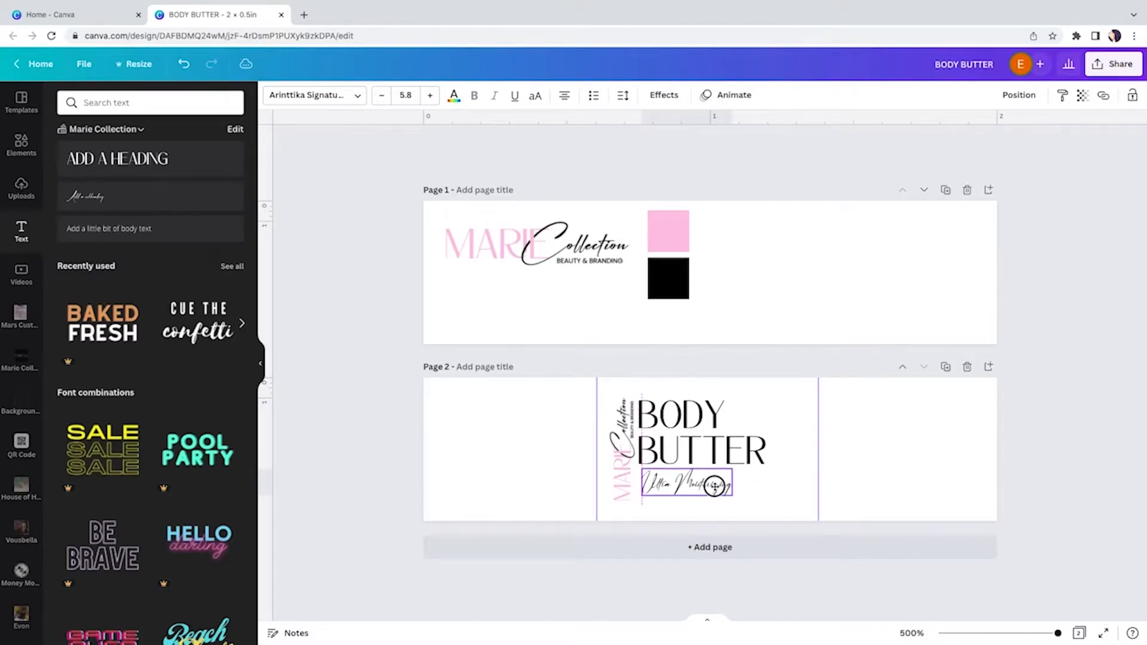
click(836, 464)
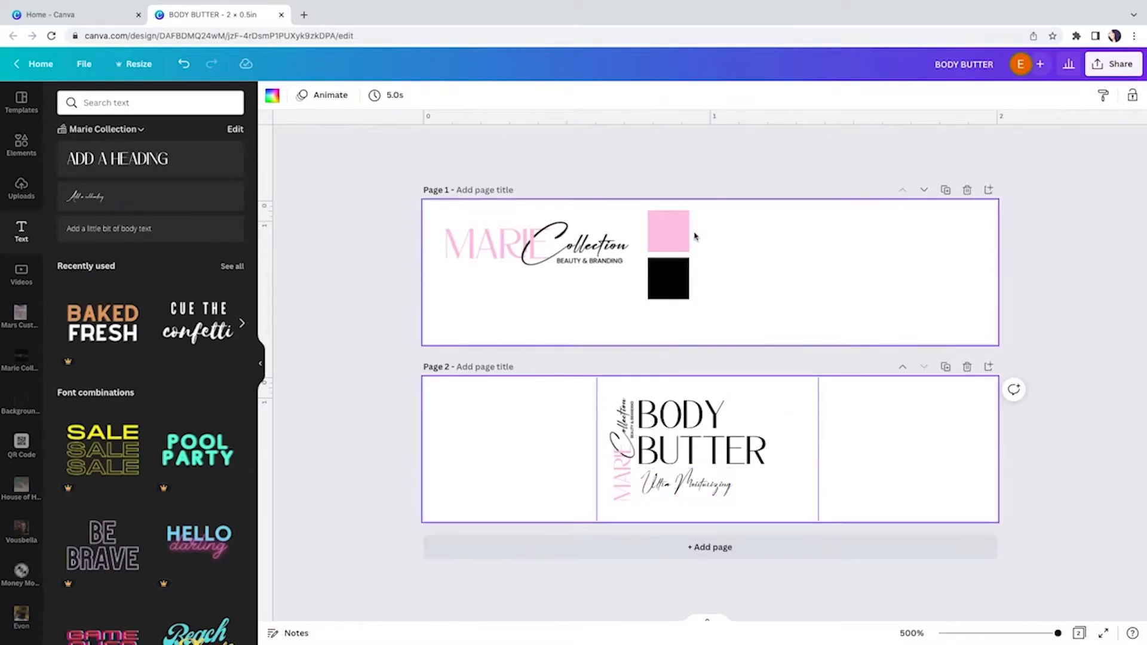
- Add a pink rectangle to the label and shape it into a strip behind the Ultra Moisturizing text
click(22, 145)
click(97, 209)
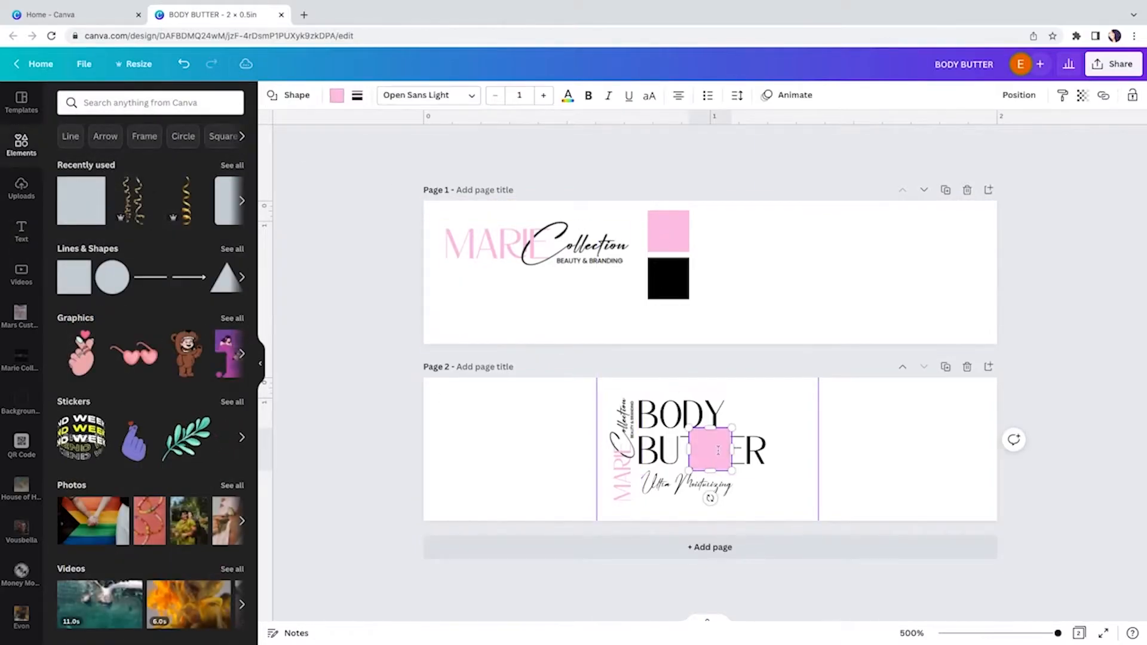
click(914, 488)
click(717, 451)
drag(717, 451, 787, 484)
click(918, 467)
click(780, 482)
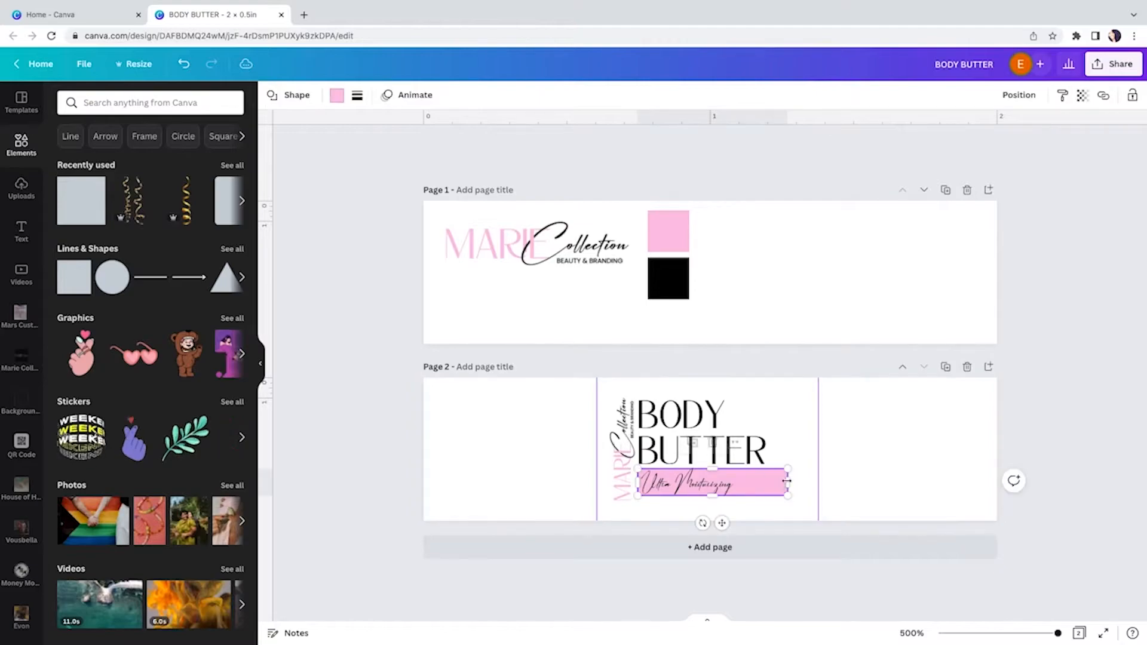
- Shorten the pink strip to end just past the word BUTTER and center the Ultra Moisturizing text on it
drag(780, 480, 824, 473)
click(823, 473)
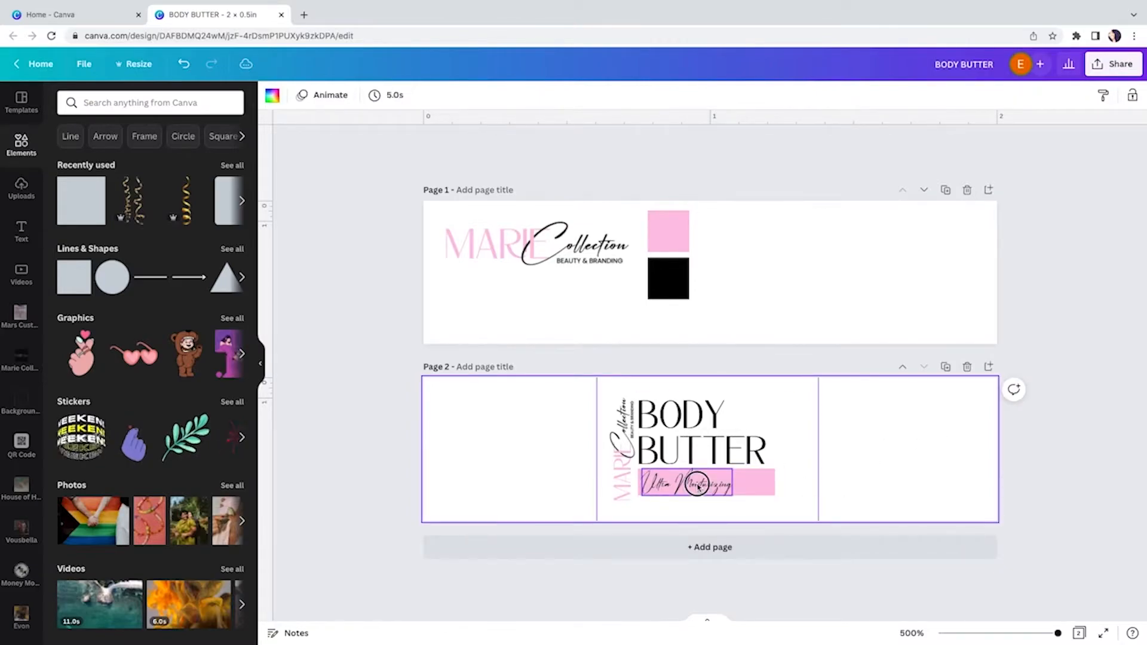
click(698, 485)
click(939, 462)
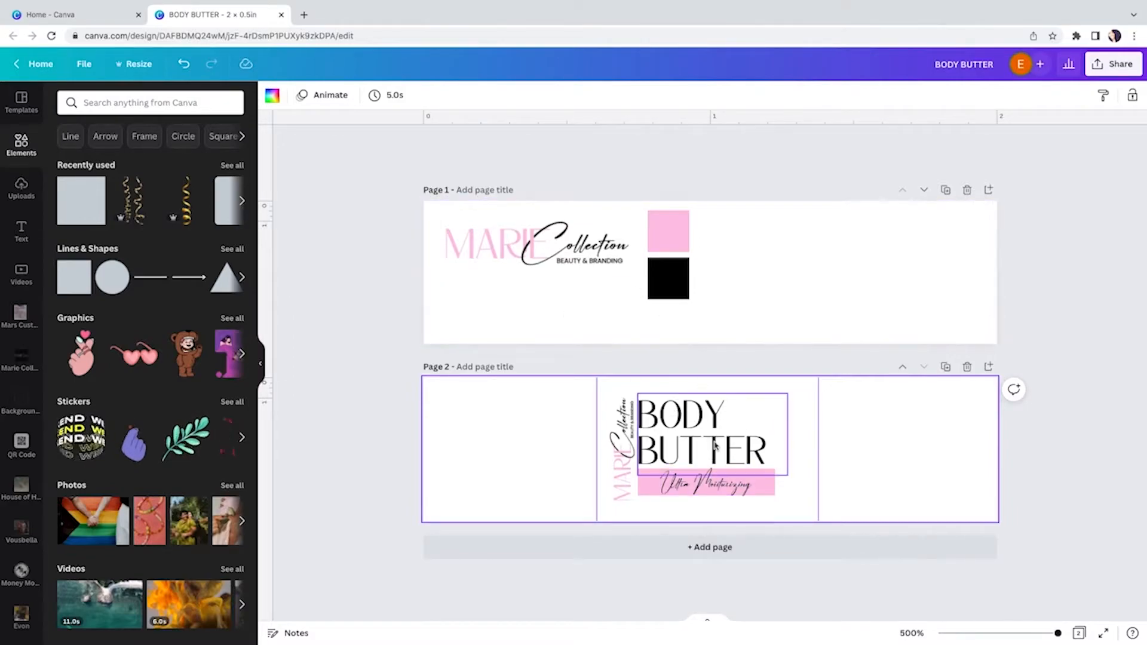
- Add a brand body text line below the pink strip reading "4oz"
click(22, 230)
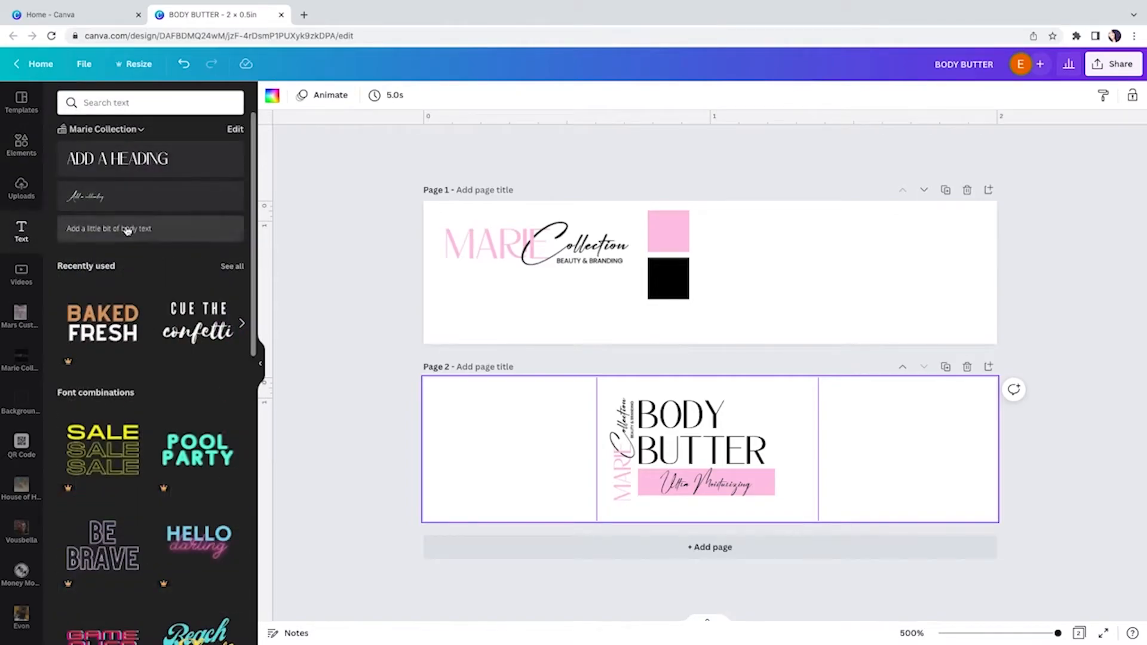
click(126, 228)
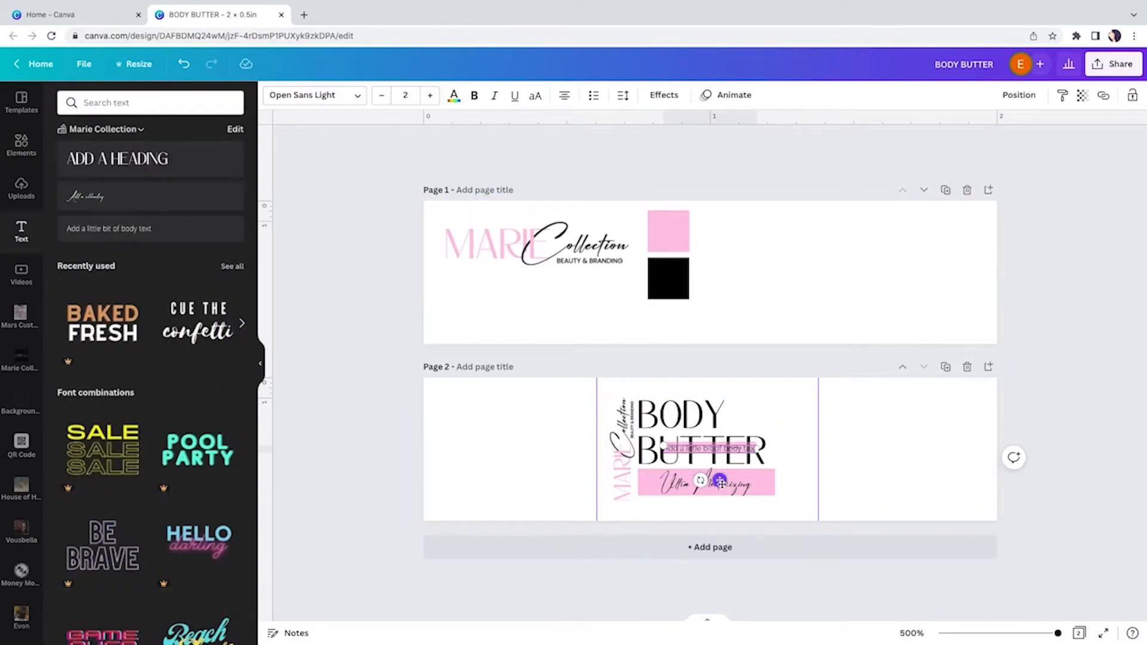
drag(721, 481, 722, 541)
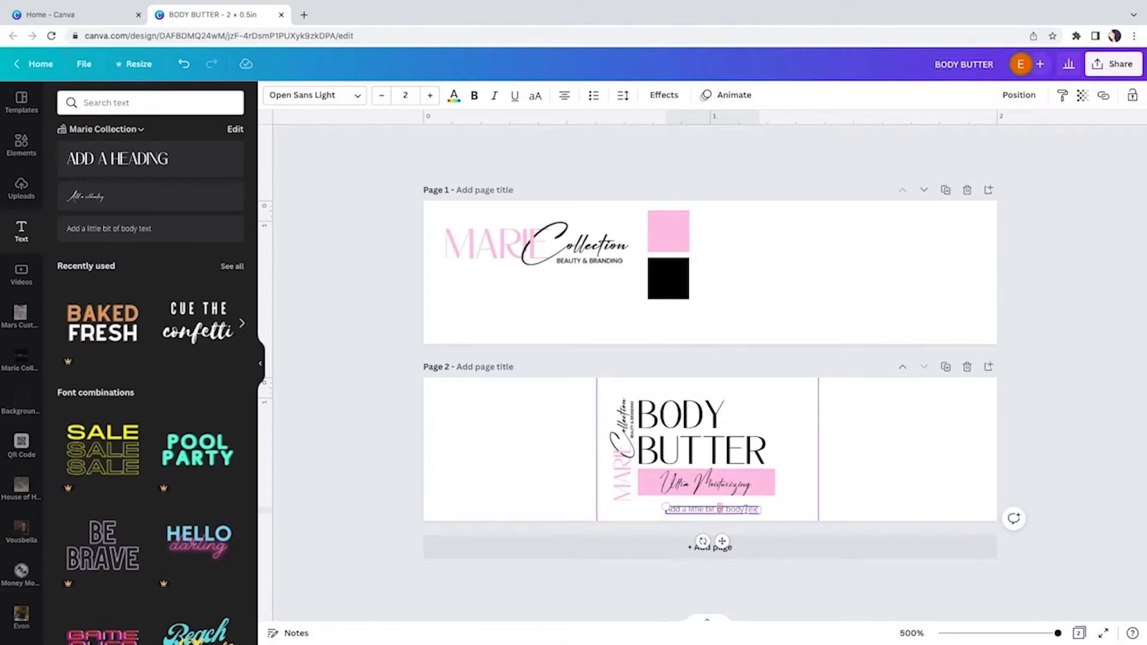
drag(667, 509, 785, 512)
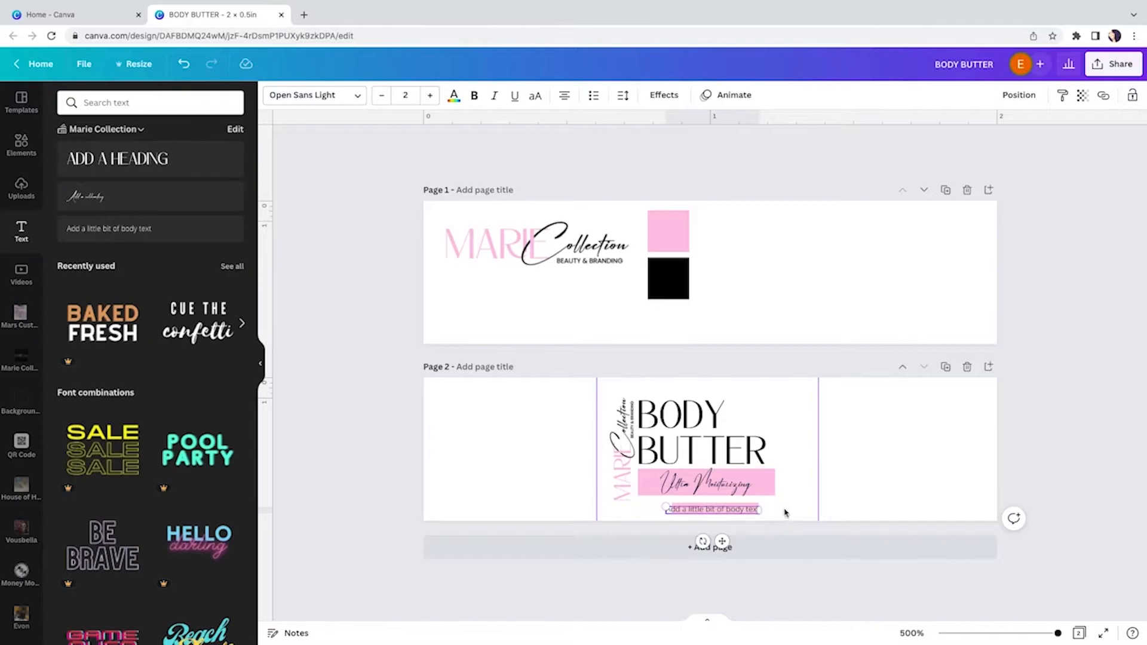
key(BackSpace)
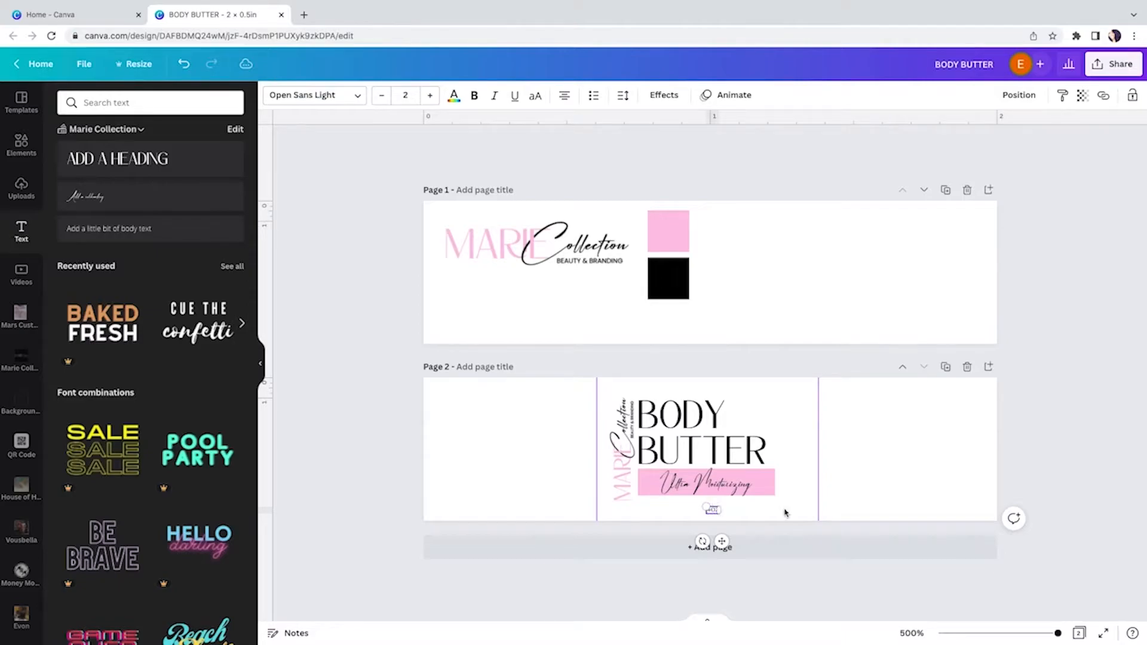
- Enlarge the 4oz text to size 3.5 and center it horizontally on the label beneath the pink strip
drag(703, 507, 695, 500)
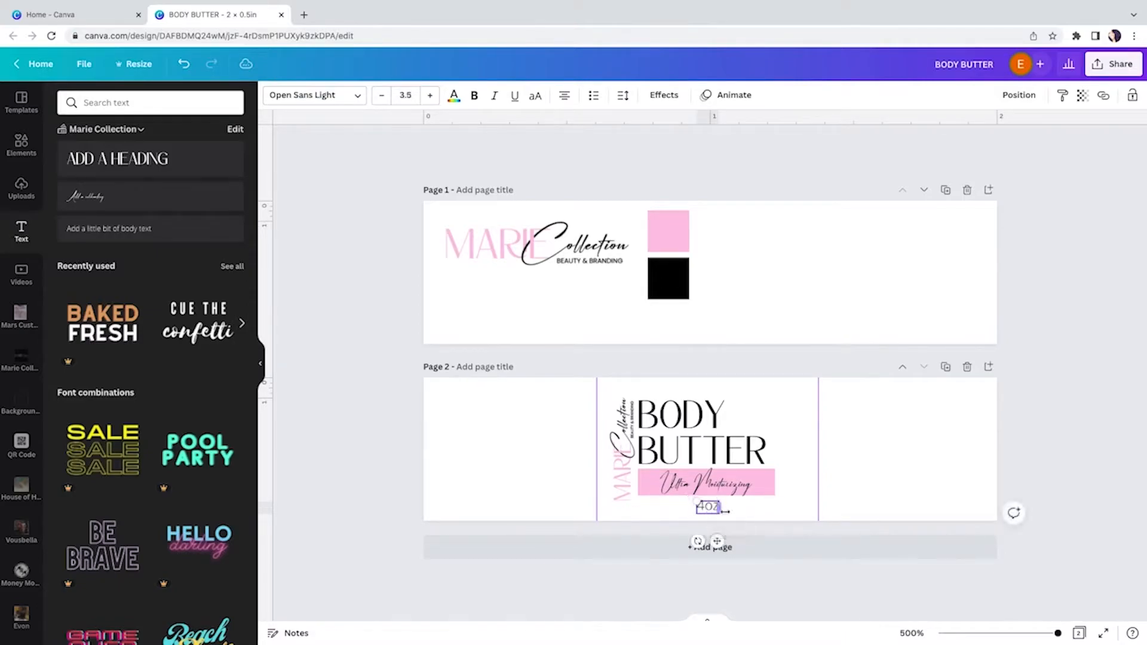
drag(716, 540, 719, 543)
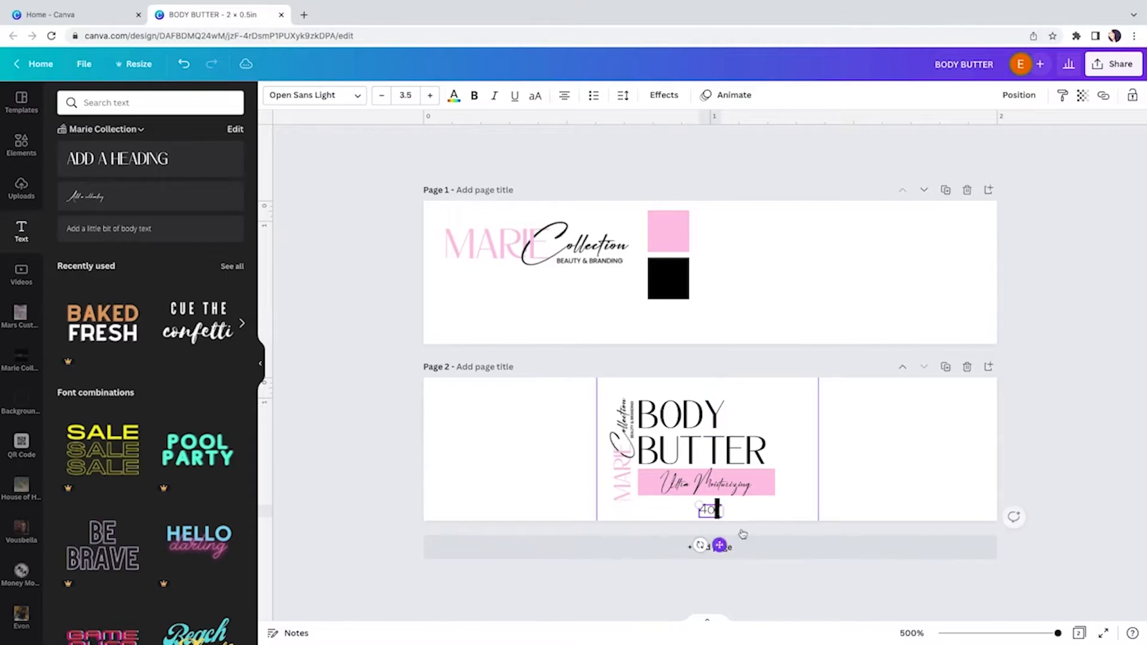
click(1031, 93)
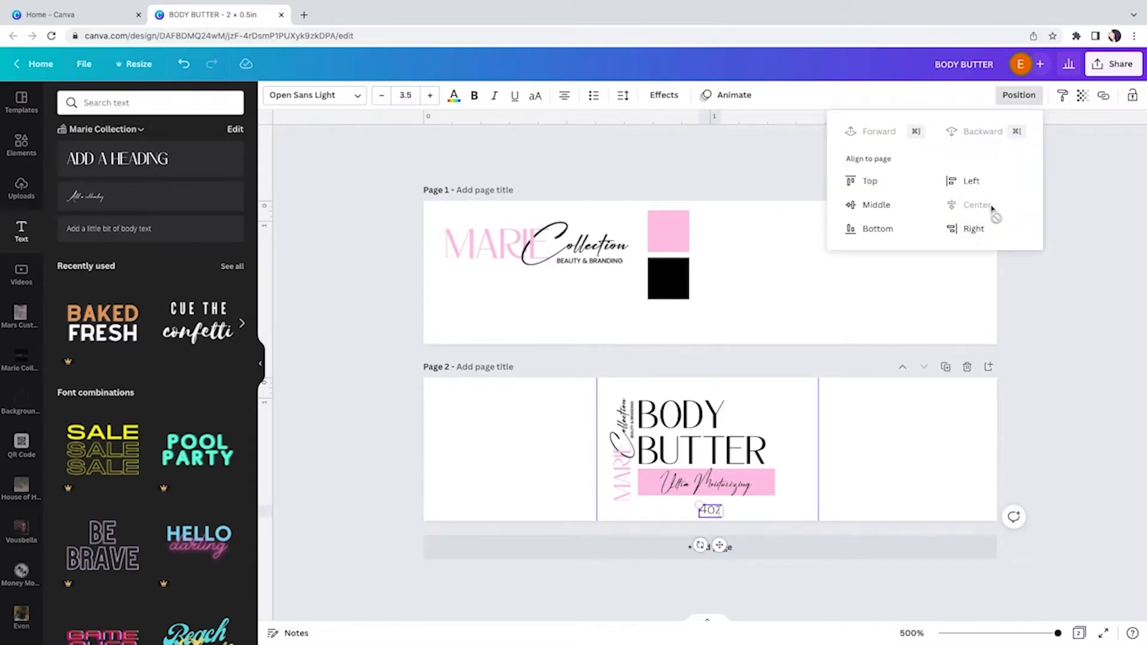
click(912, 530)
click(902, 466)
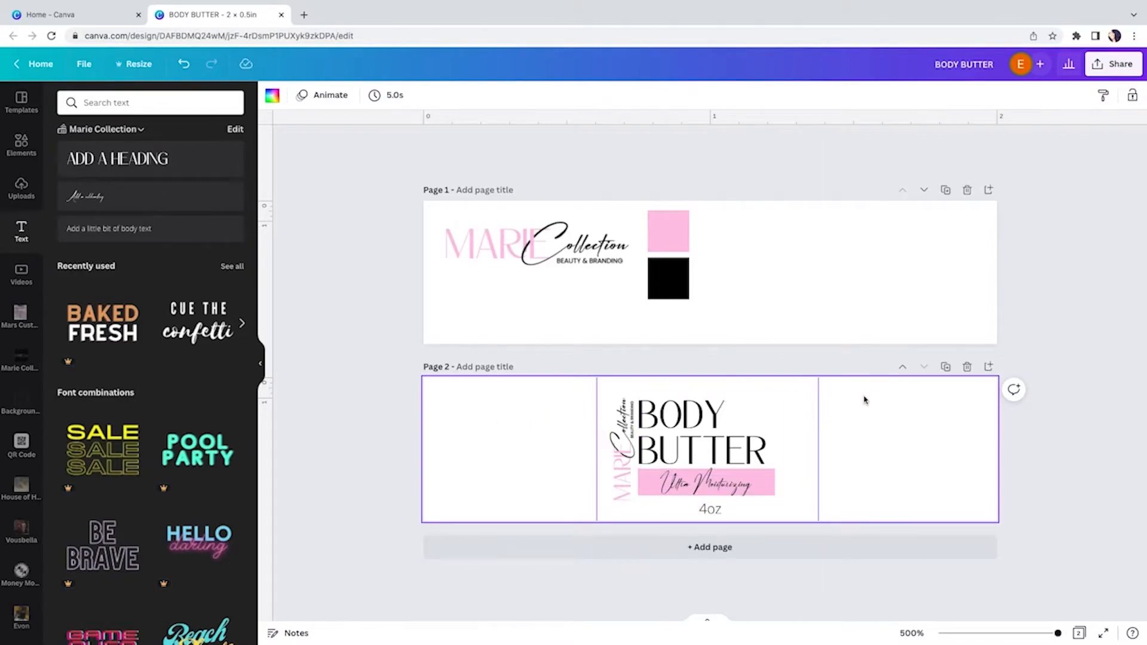
- Duplicate the BODY BUTTER heading into the label's left section and scale the copy down to size 7.3
click(681, 424)
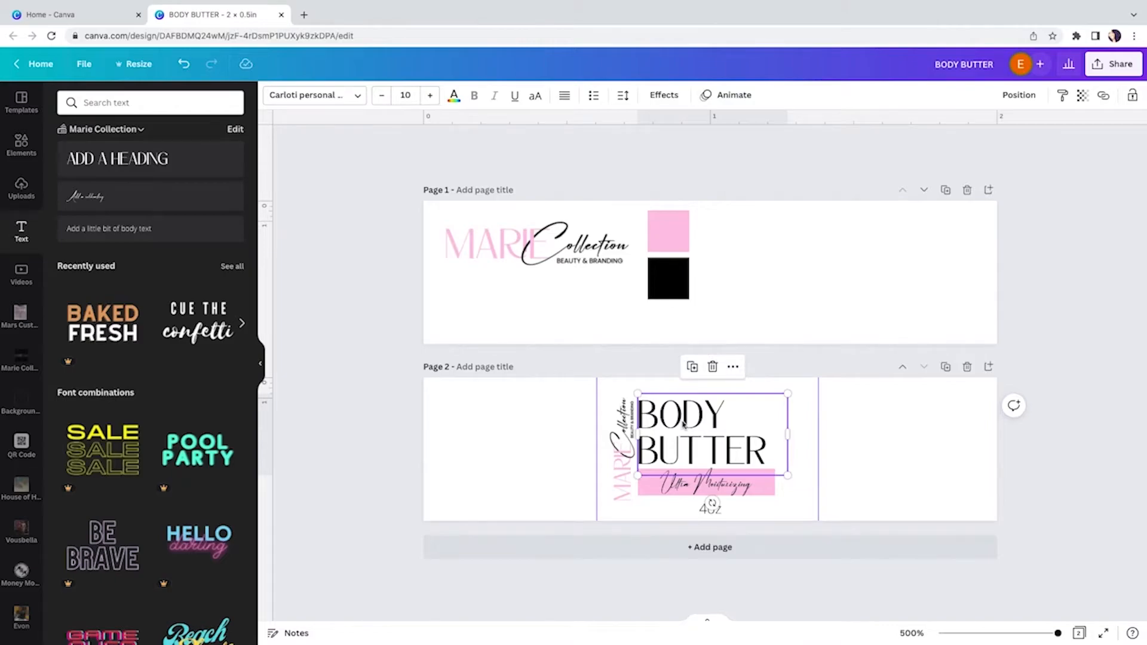
key(ctrl+d)
drag(805, 511, 557, 451)
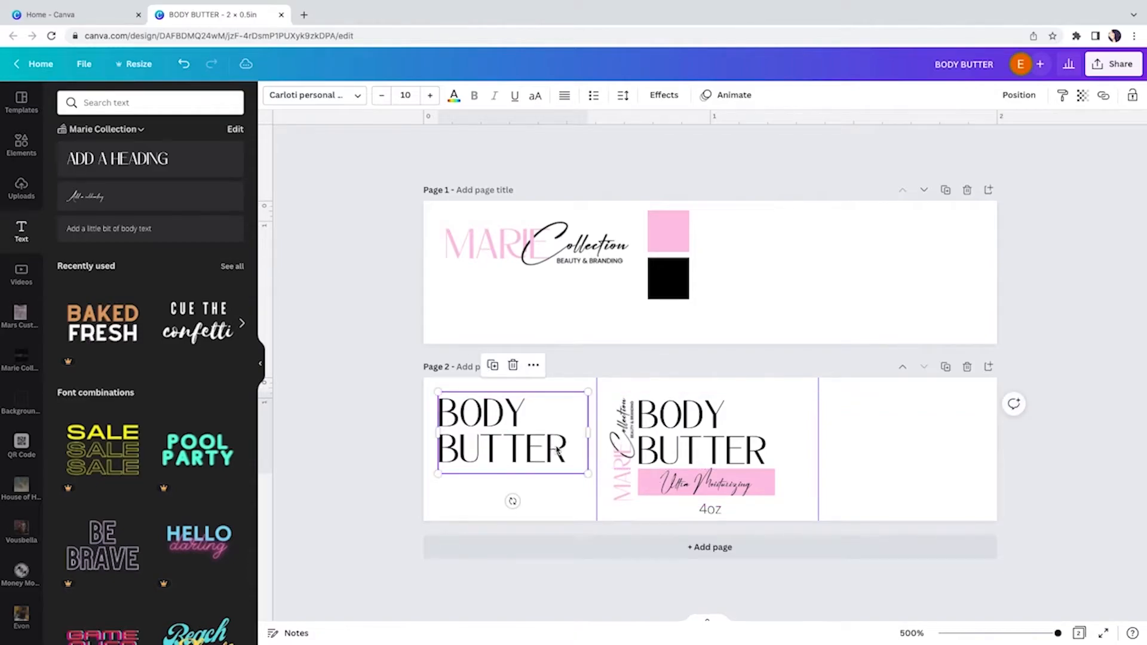
drag(588, 473, 547, 455)
- Change the copied heading to HOW TO USE and fit it on one line at size 4.3 near the left section's top
drag(494, 424, 451, 399)
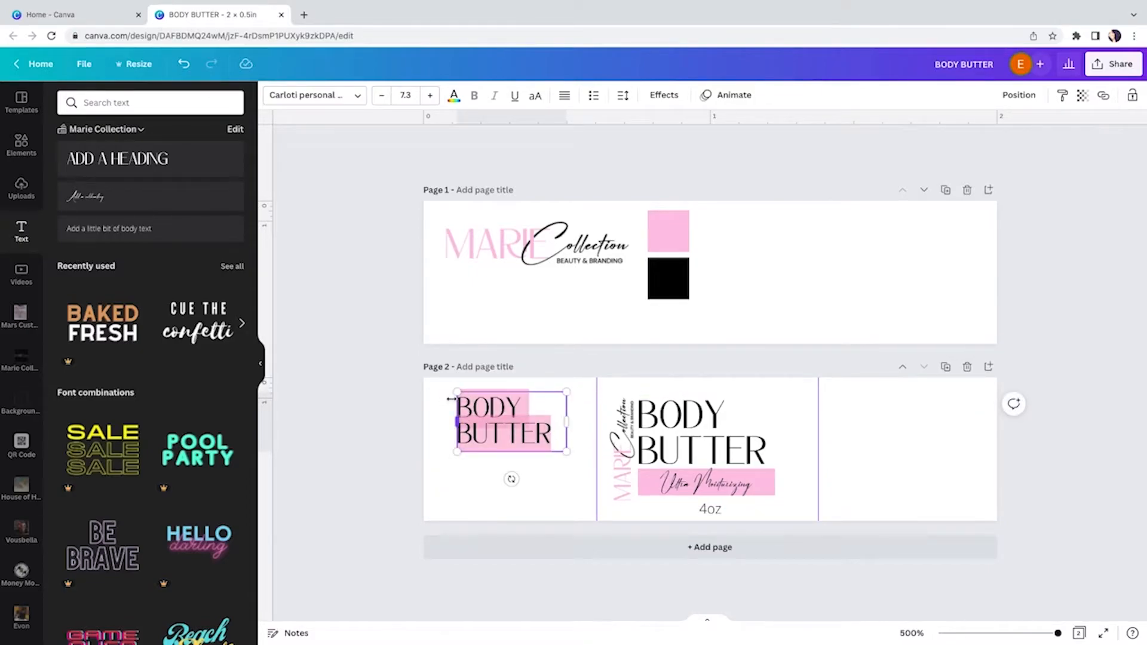
text(HOW )
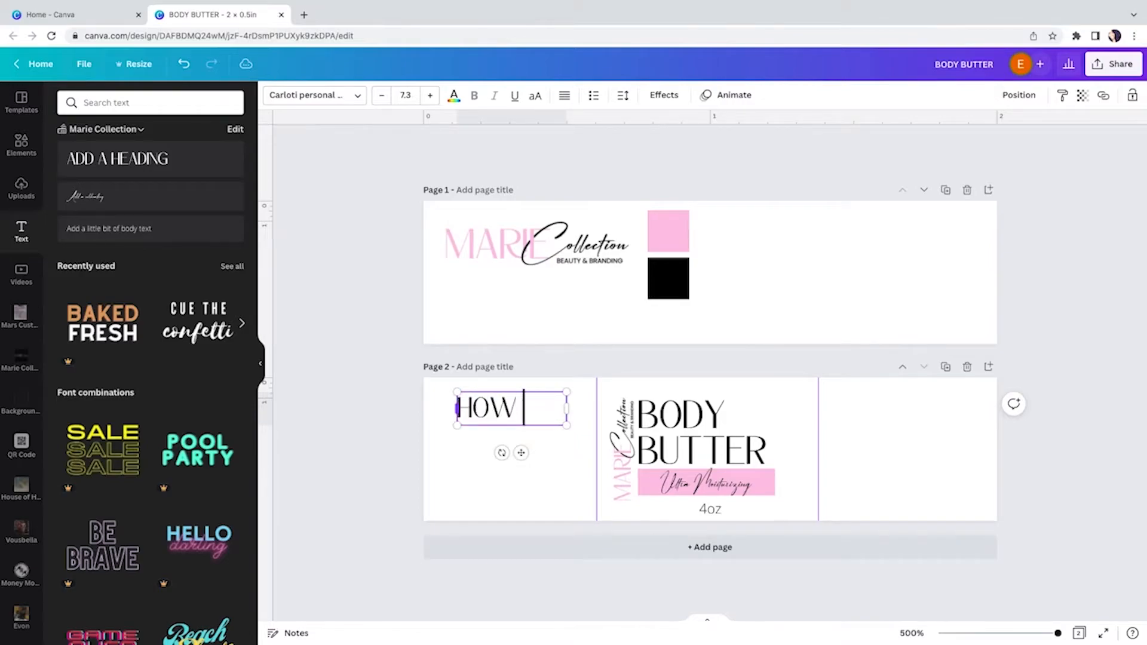
text(TO USE)
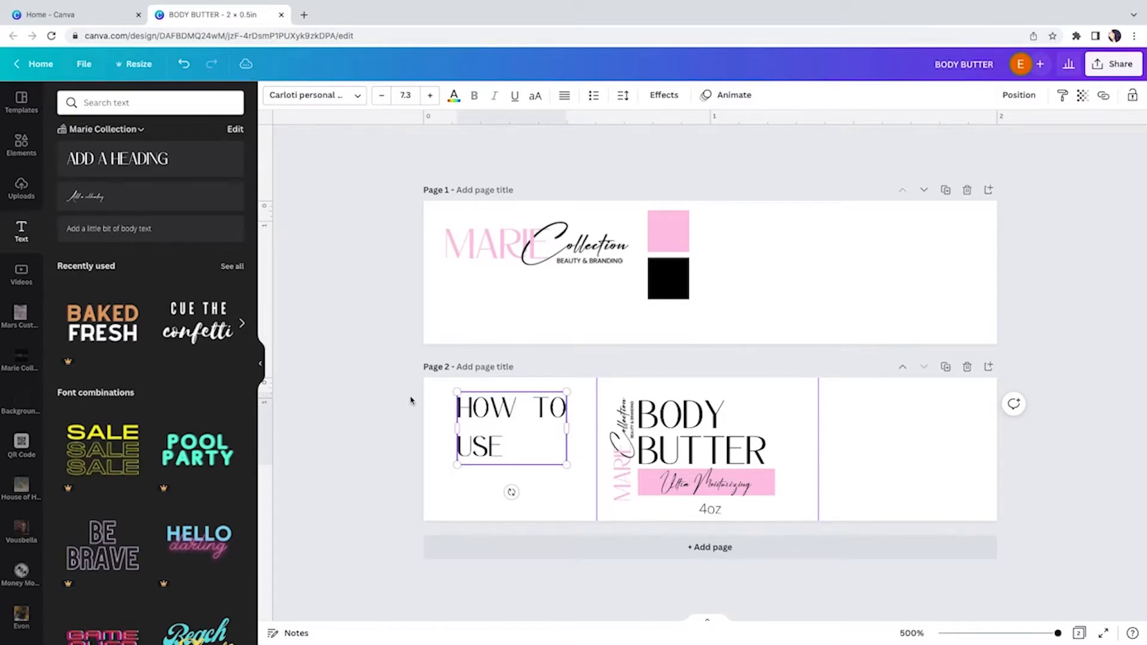
drag(573, 427, 580, 401)
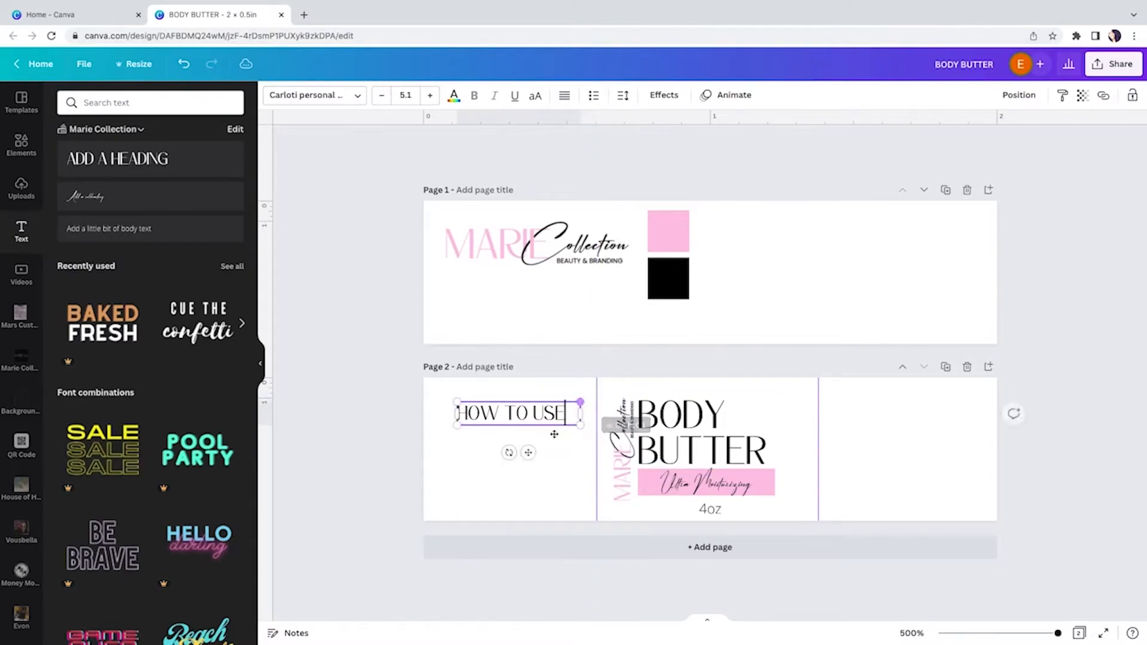
mouse_move(523, 448)
mouse_down()
mouse_move(509, 443)
mouse_move(567, 413)
mouse_move(520, 437)
mouse_up()
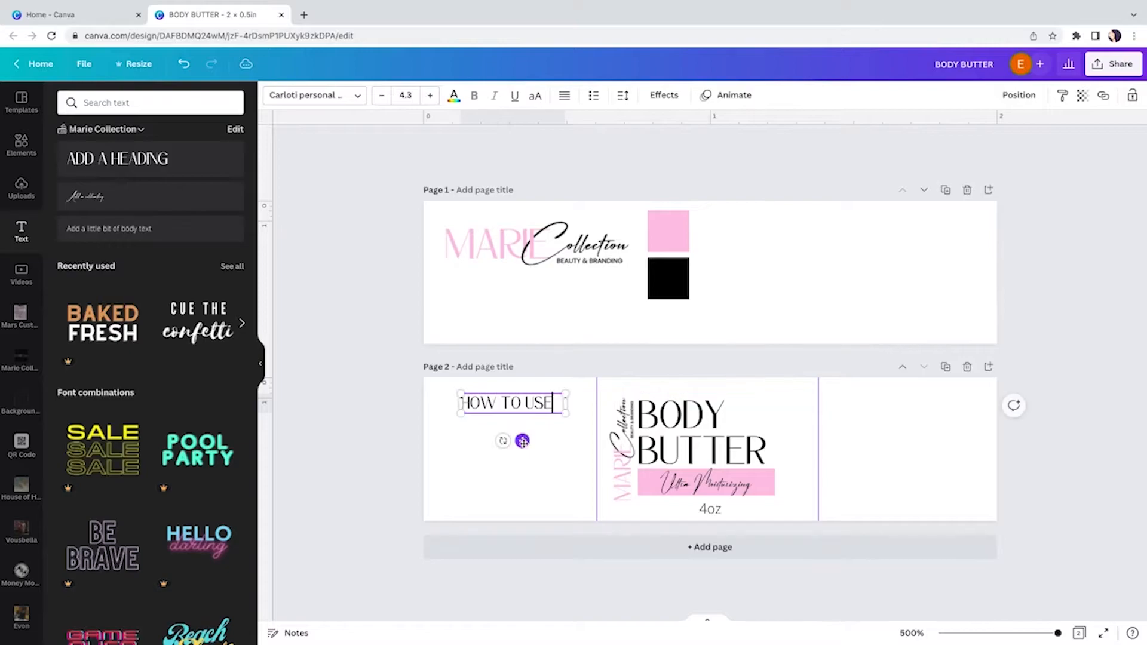
click(563, 487)
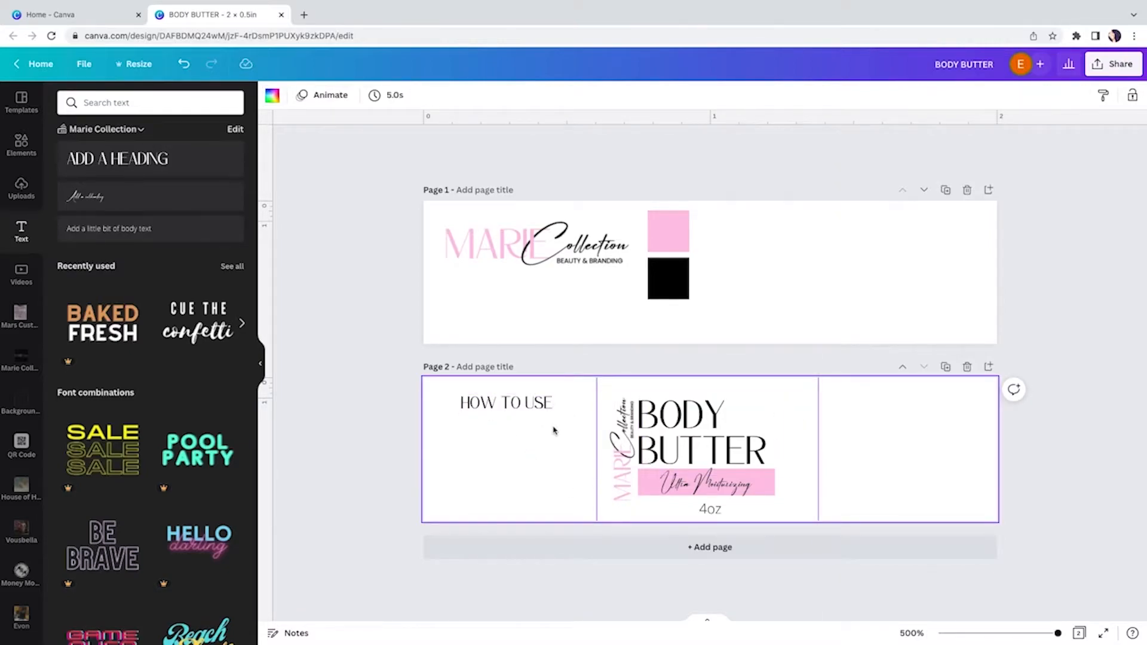
- Duplicate the 4oz text beneath the HOW TO USE heading and replace the copy with a lorem ipsum paragraph
click(716, 511)
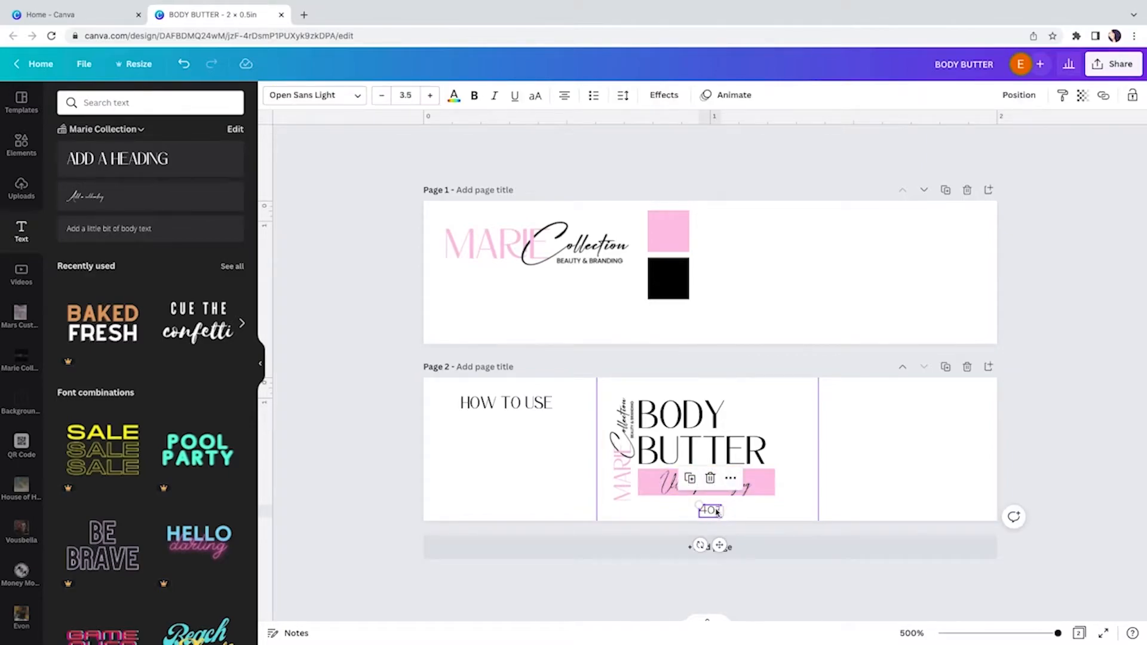
key(ctrl+d)
drag(778, 604, 522, 454)
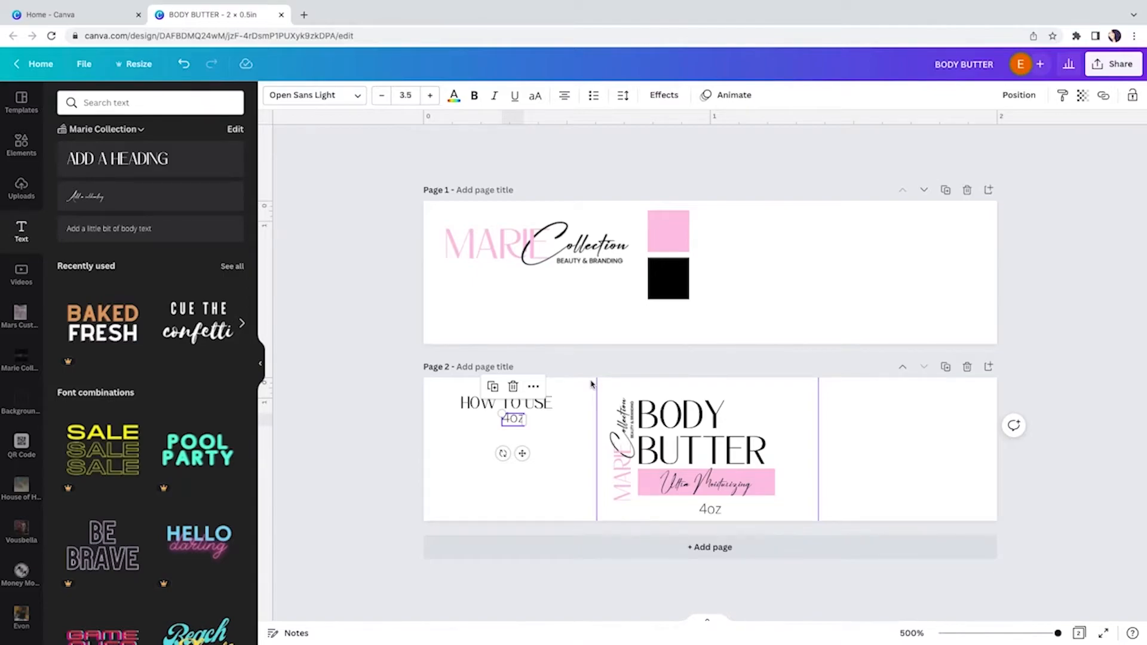
key(super+a)
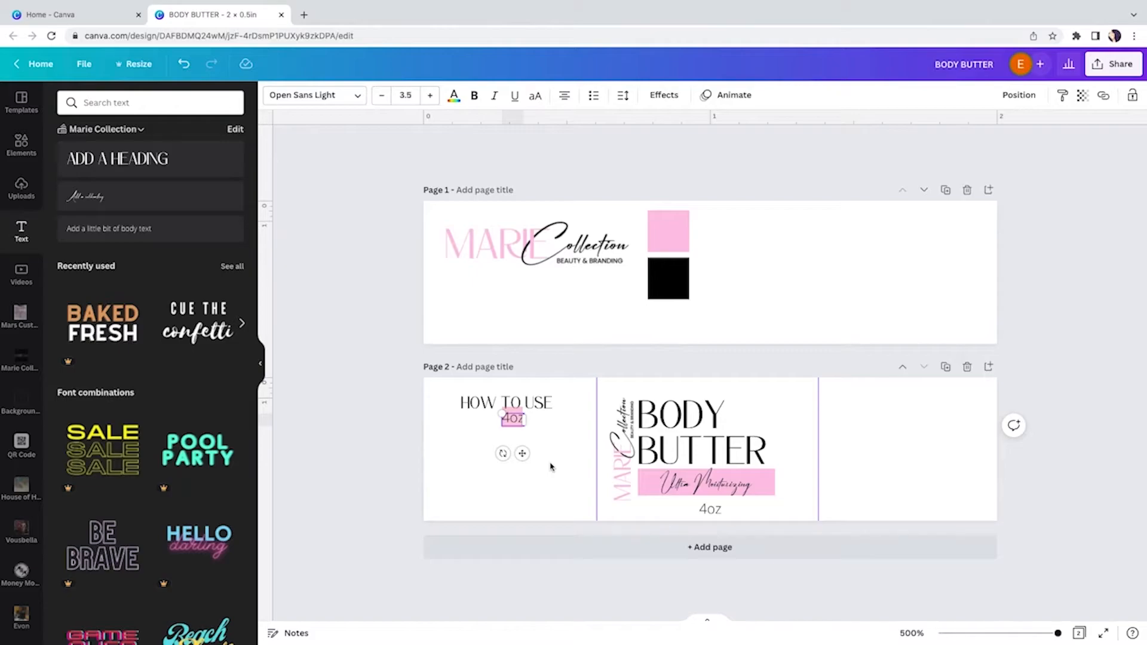
text(Lorem ipsum dolor sit amet, consectetur adipiscing elit. Donec quis pulvinar sapien. Vivamus felis eros, cursus sit amet enim sed, porttitor auctor tortor.)
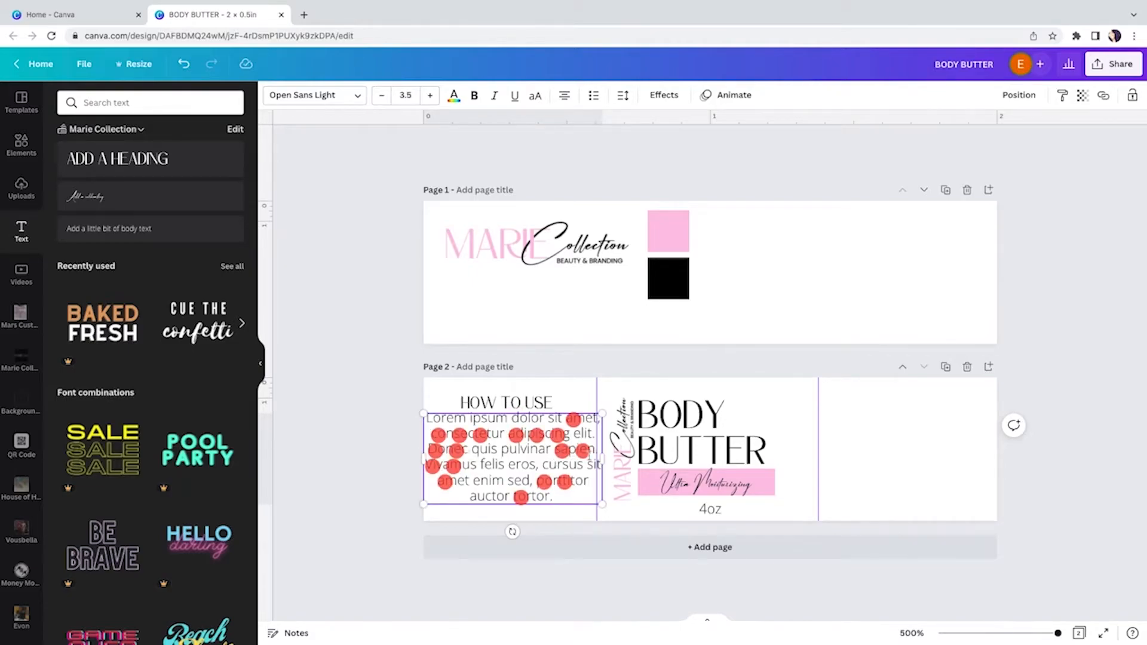
- Narrow the lorem ipsum paragraph, scale it down to size 2.7, and center it beneath the HOW TO USE heading
drag(600, 458, 560, 459)
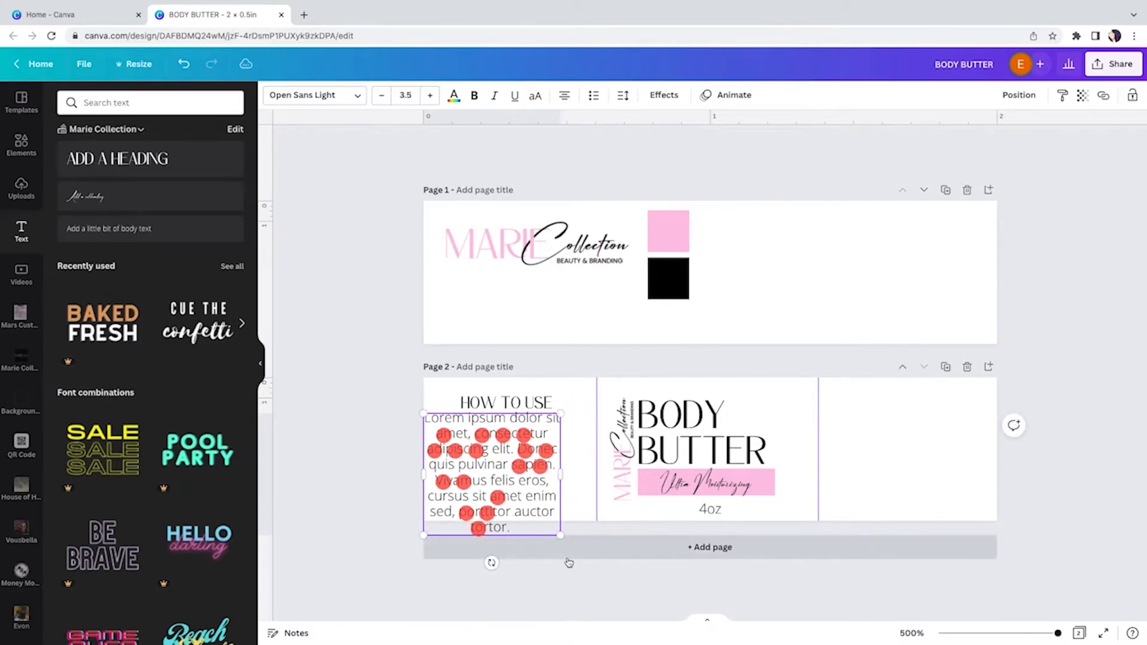
drag(558, 530, 539, 502)
drag(559, 457, 578, 455)
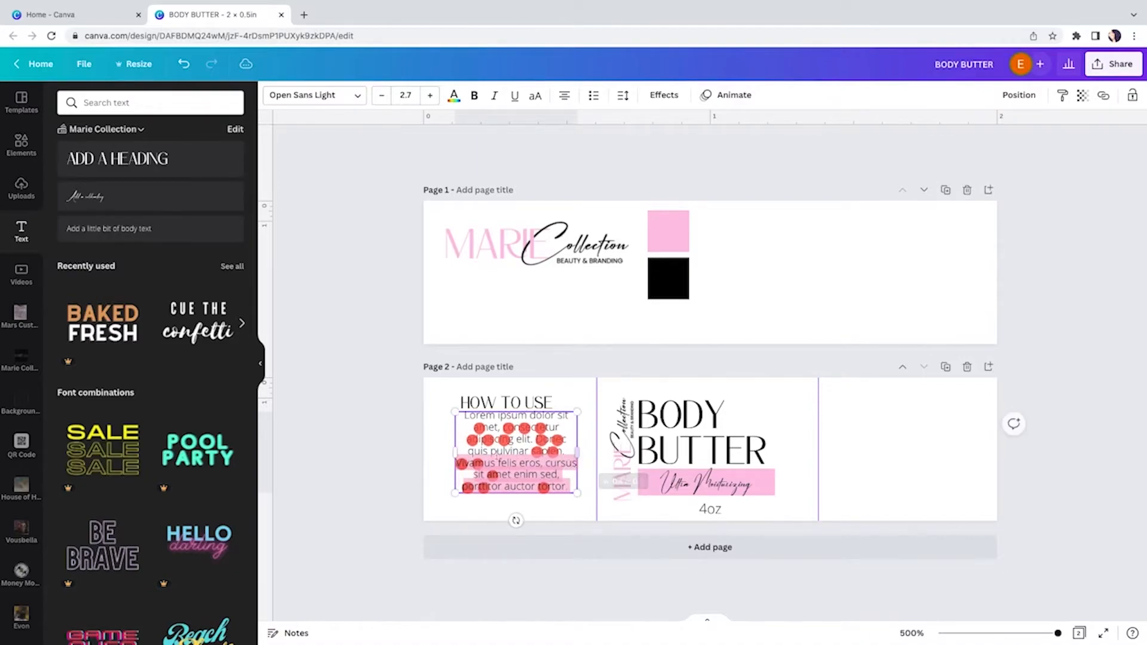
click(547, 503)
click(538, 481)
drag(537, 482, 534, 467)
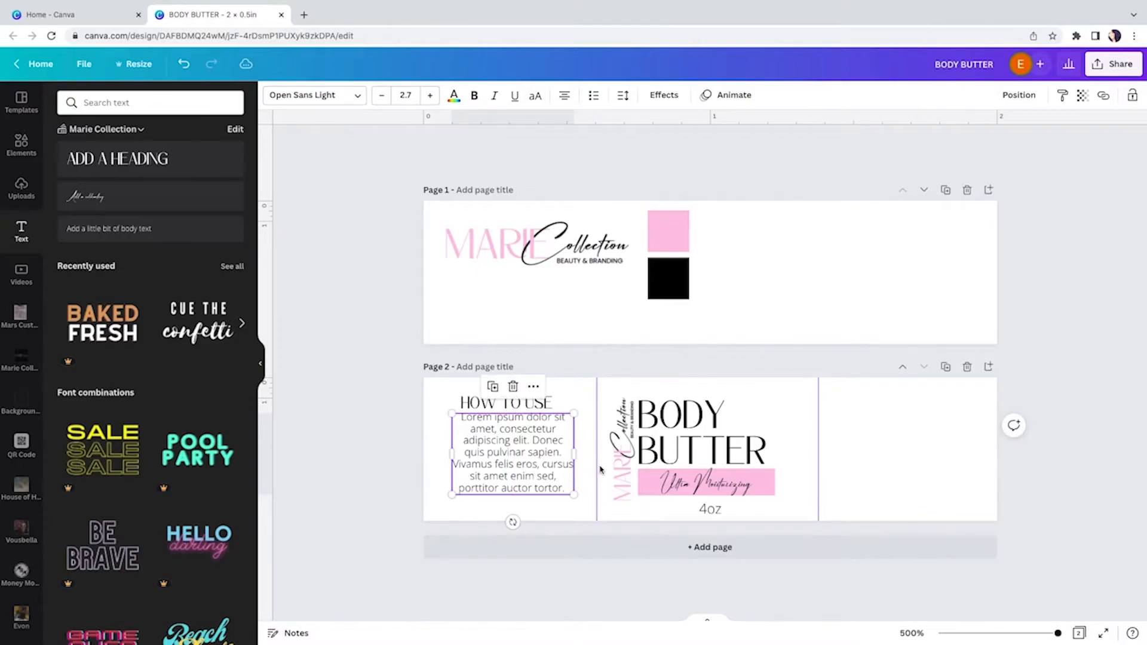
click(901, 443)
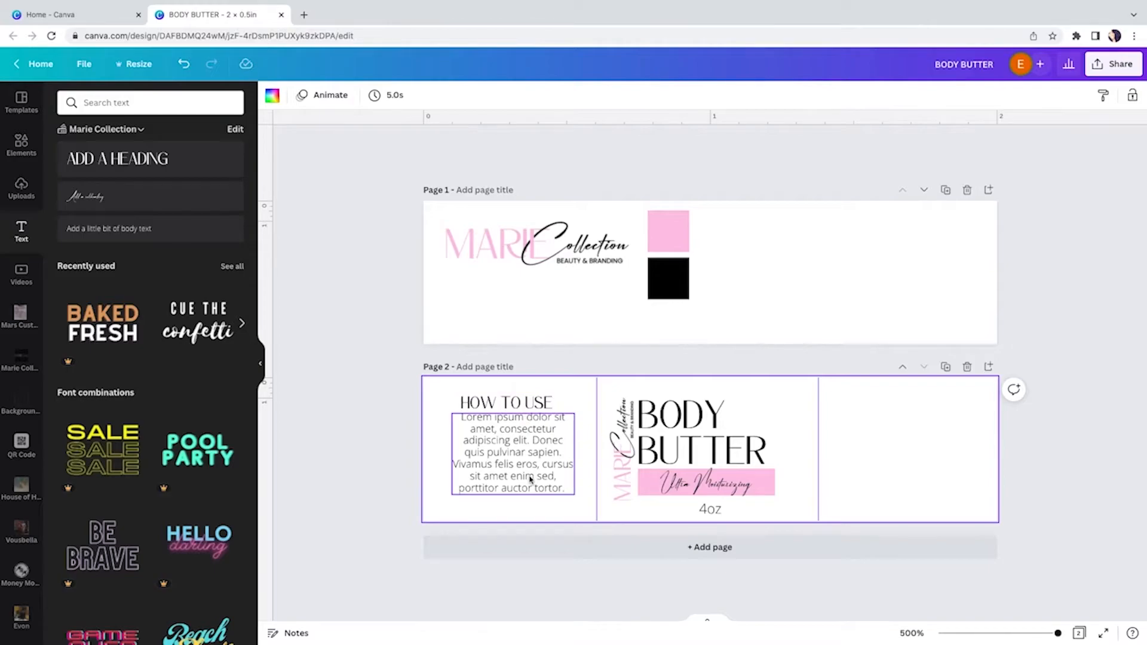
- Duplicate the HOW TO USE heading with its paragraph and place the copies at the same height in the label's right section
drag(450, 393, 566, 503)
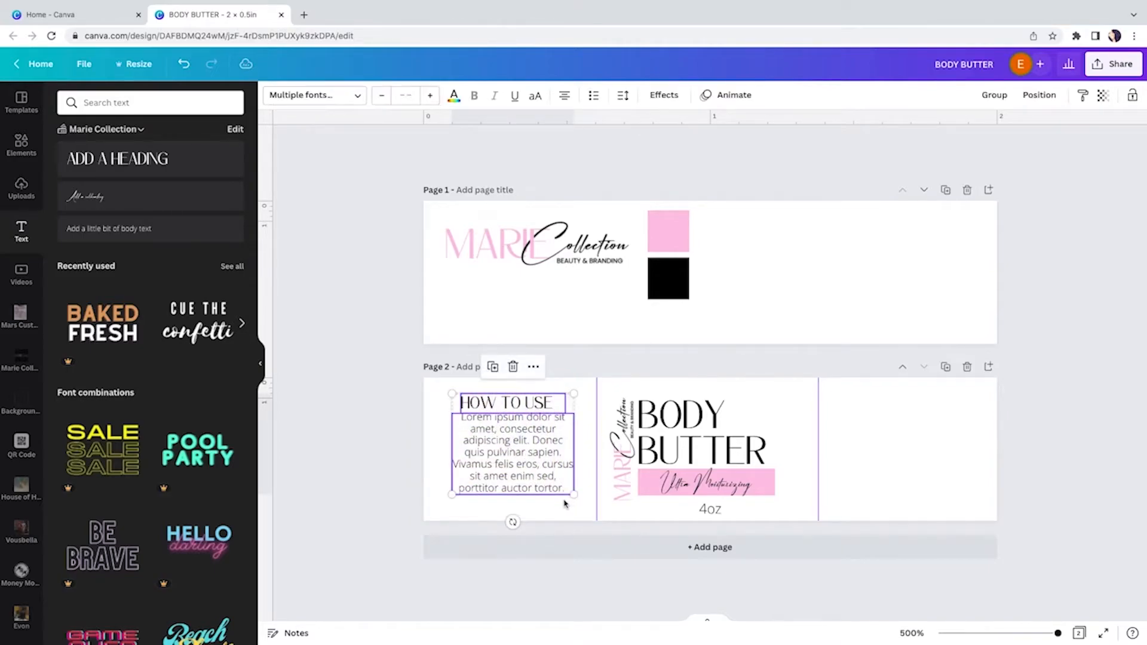
key(ctrl+d)
drag(578, 500, 916, 448)
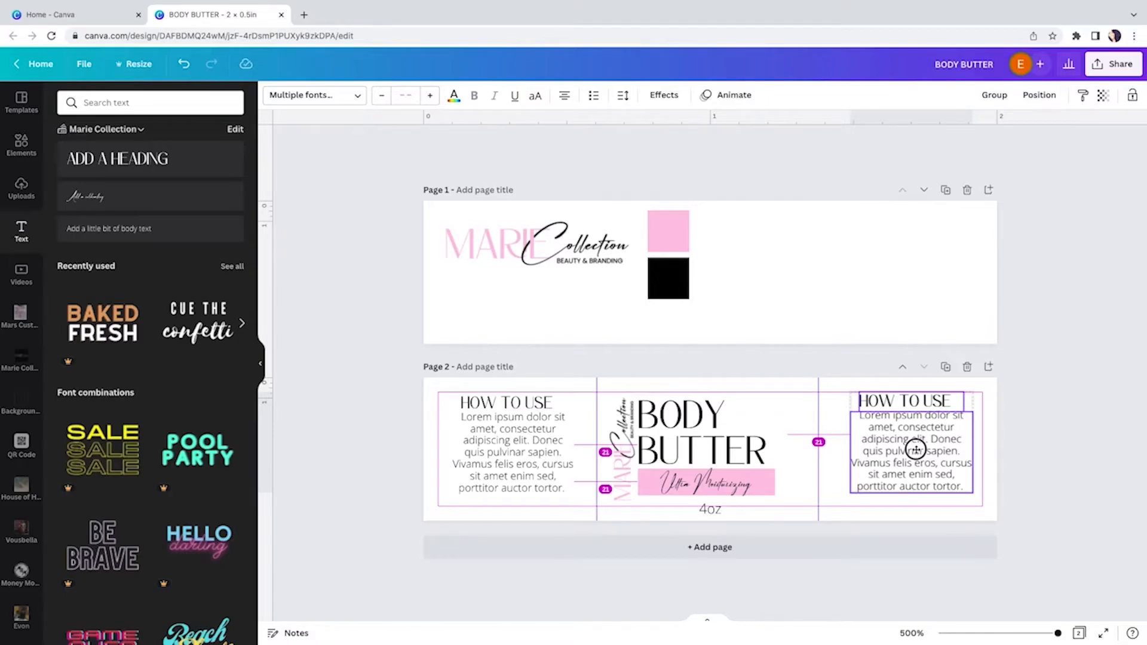
drag(916, 449, 916, 450)
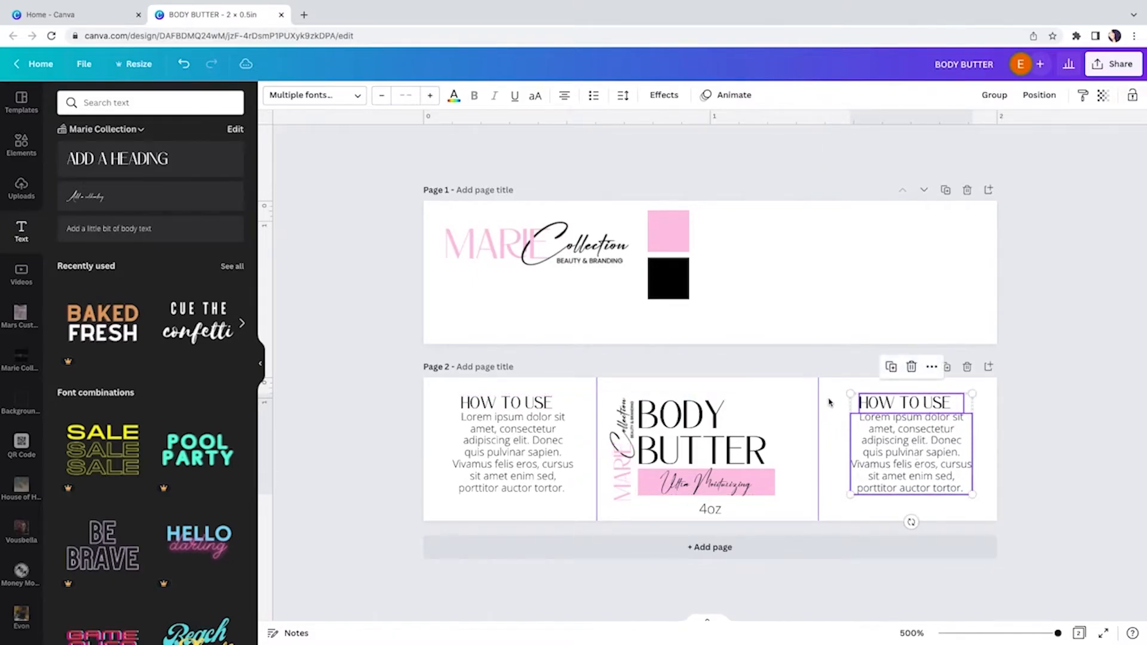
click(832, 403)
- Change the copied heading in the label's right section to INGREDIENTS
click(927, 408)
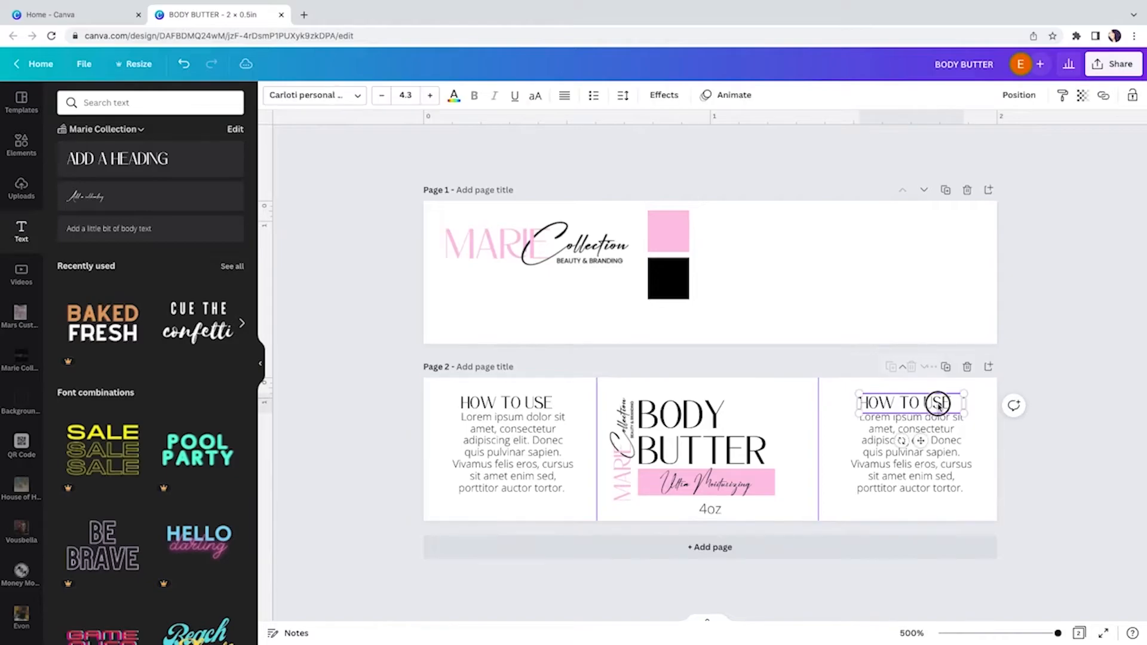
click(951, 404)
drag(950, 402, 860, 402)
text(IN)
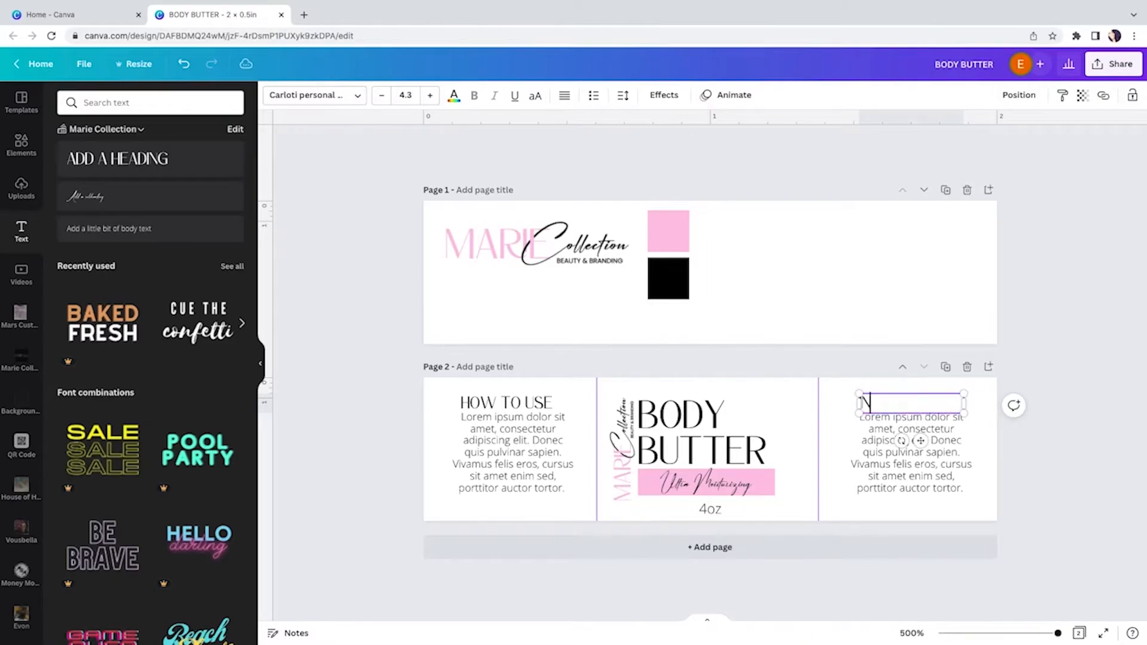
text(GREDIENTS)
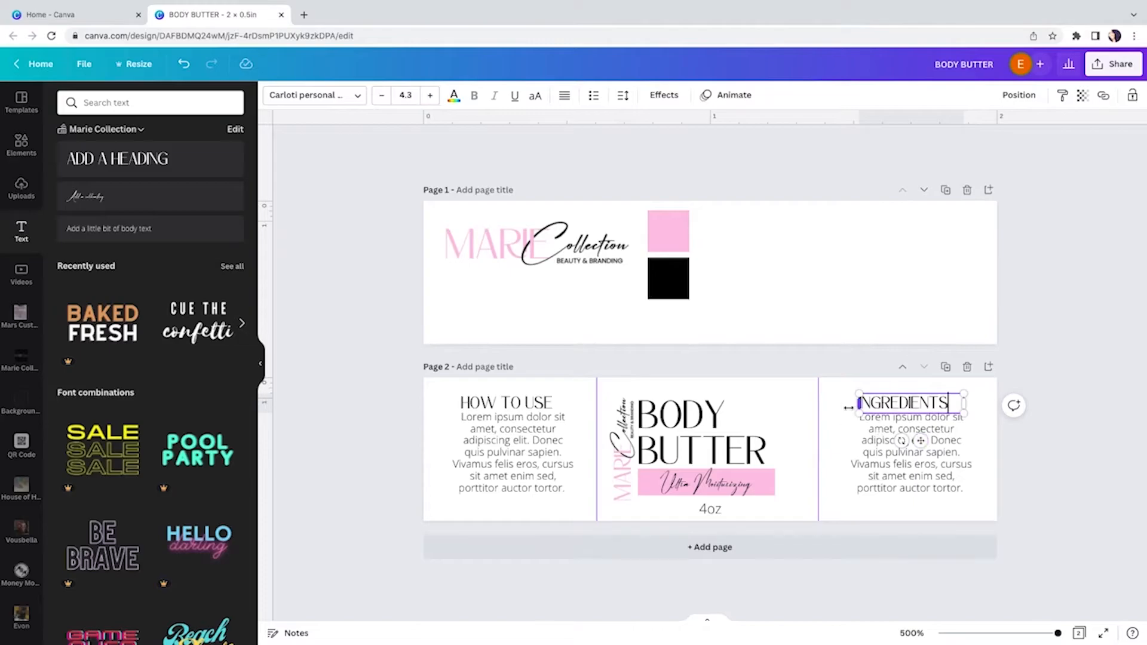
drag(921, 440, 920, 442)
- Center the BODY BUTTER heading horizontally on the label
click(620, 424)
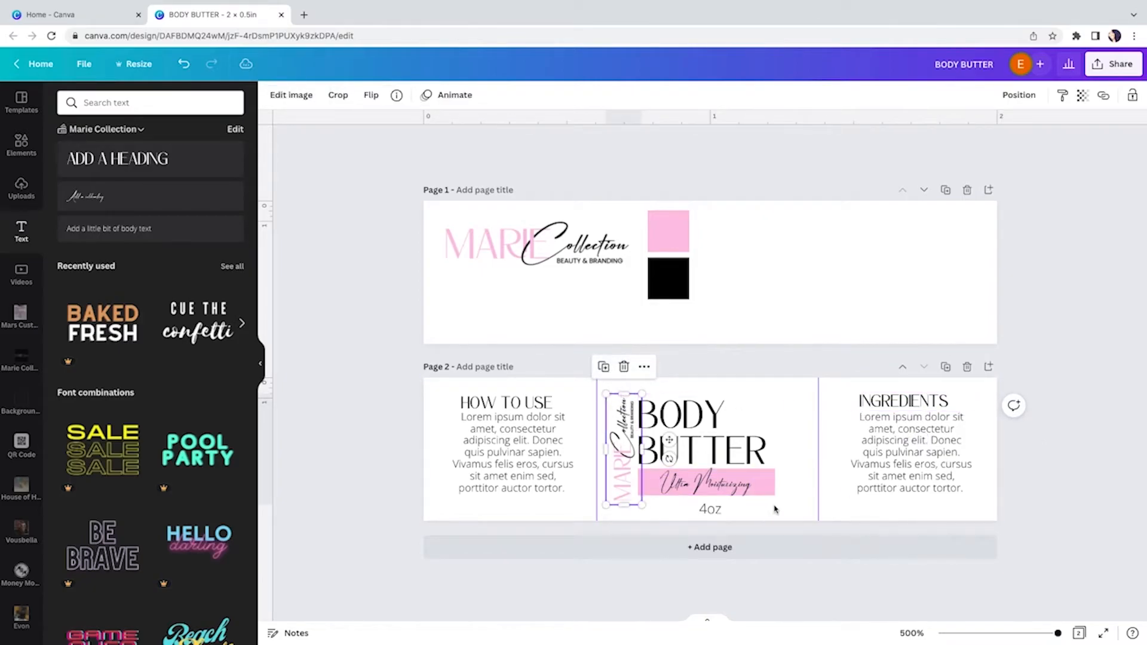
click(696, 406)
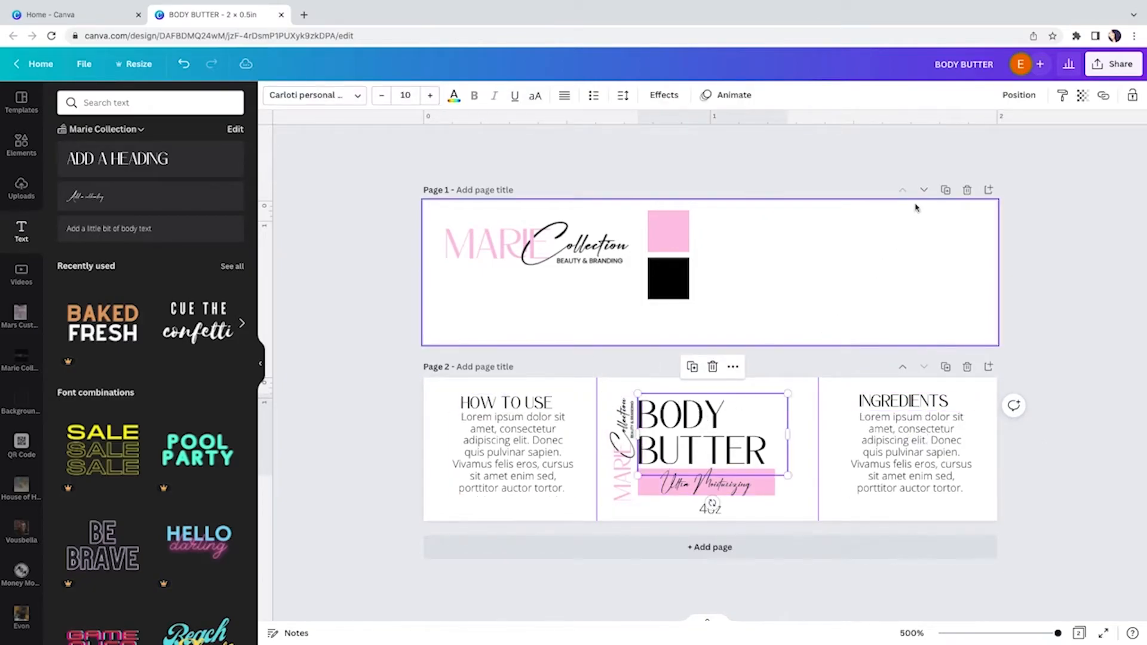
click(1018, 95)
click(973, 229)
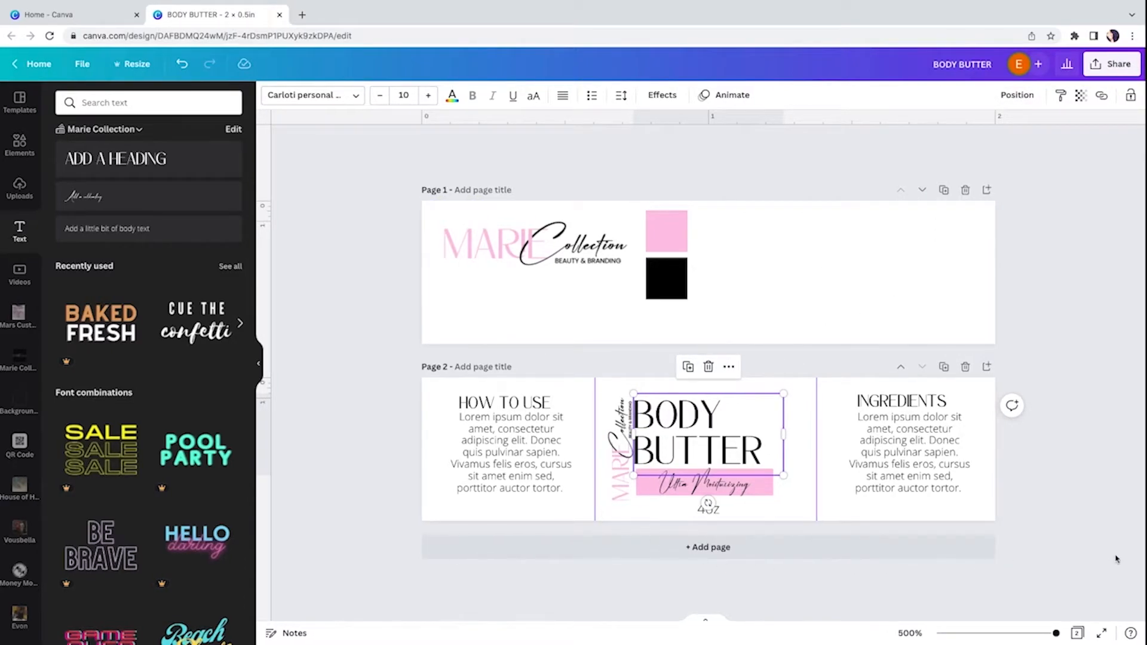
click(901, 172)
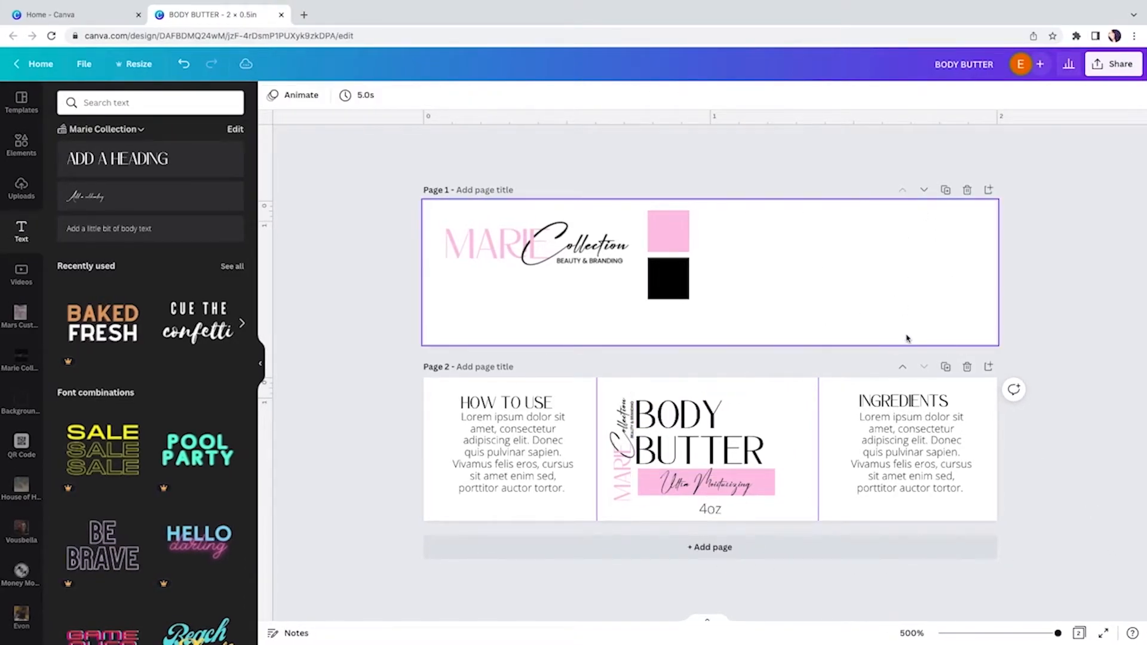
- Center INGREDIENTS above its paragraph, then widen the paragraph's text box and scale it down to size 2.3 just under the heading
click(912, 402)
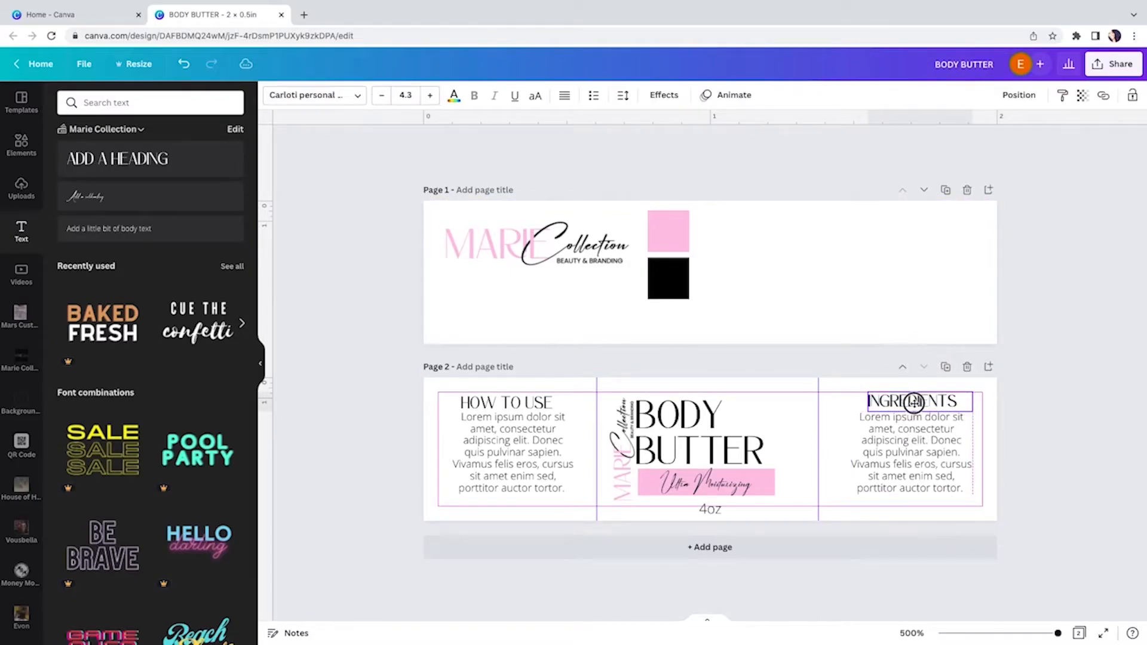
click(1035, 504)
click(918, 457)
drag(848, 452, 827, 450)
drag(827, 410, 848, 422)
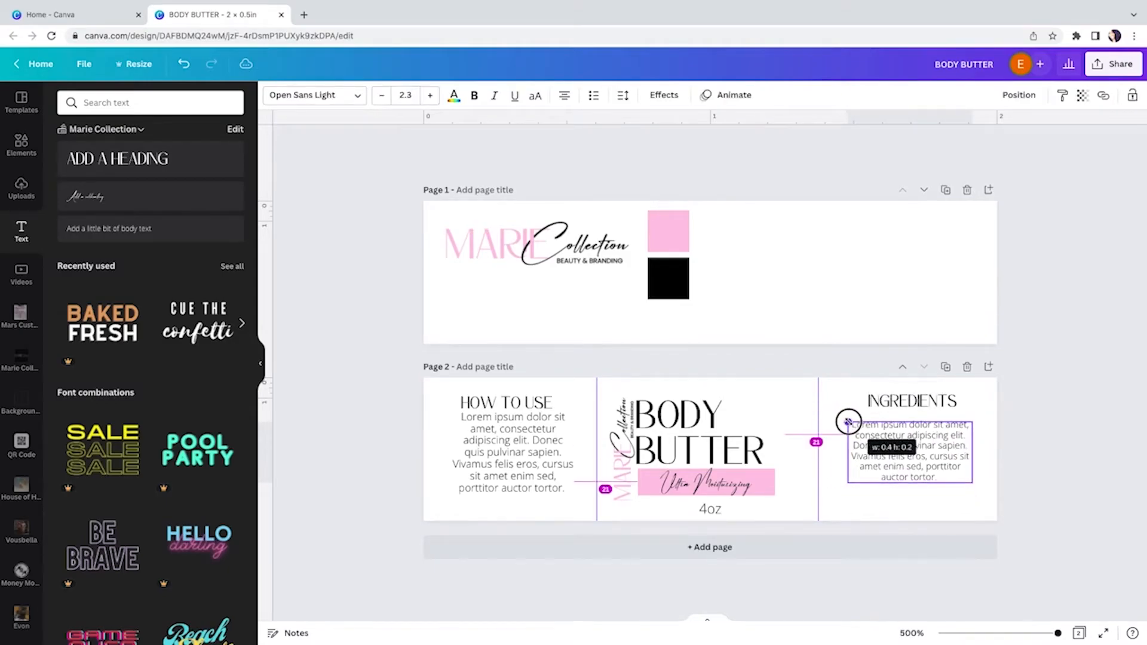
drag(926, 457, 926, 451)
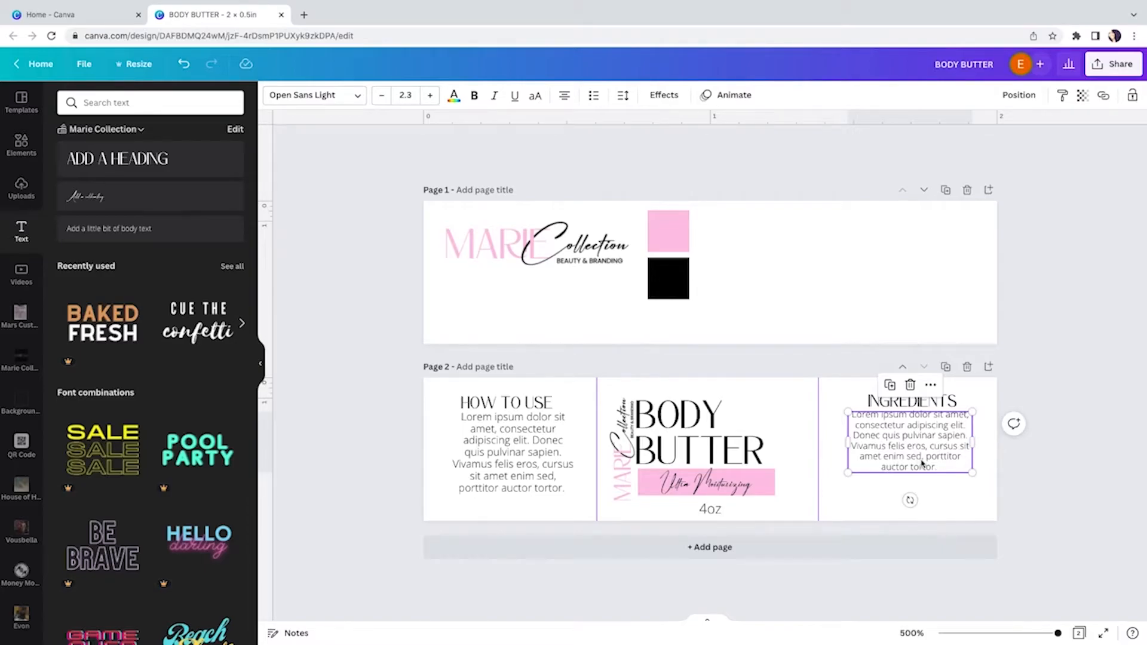
click(987, 466)
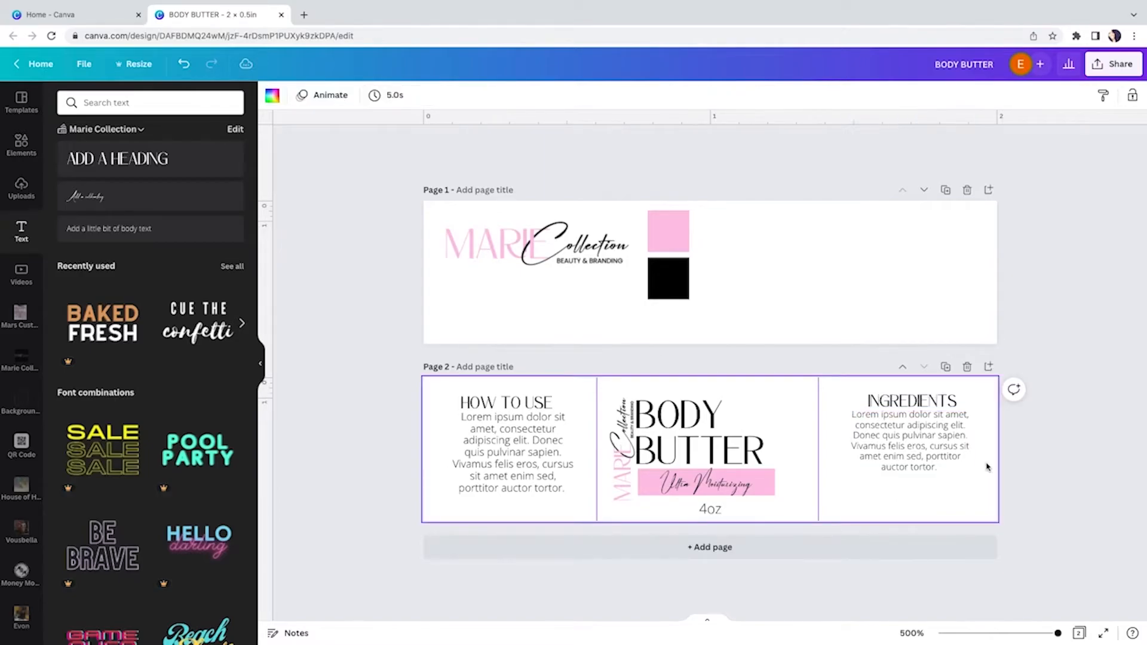
- Duplicate the ingredients paragraph and scale the copy down to size 1.6 below the original
click(933, 456)
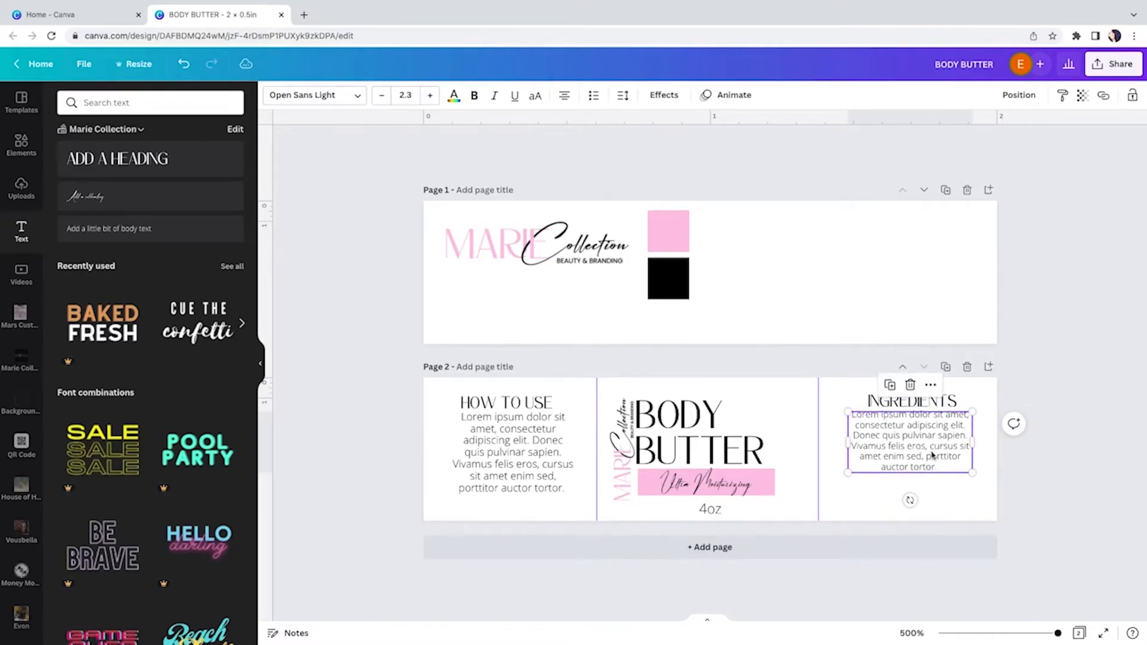
key(ctrl+d)
drag(905, 492, 848, 486)
click(905, 501)
key(ctrl+v)
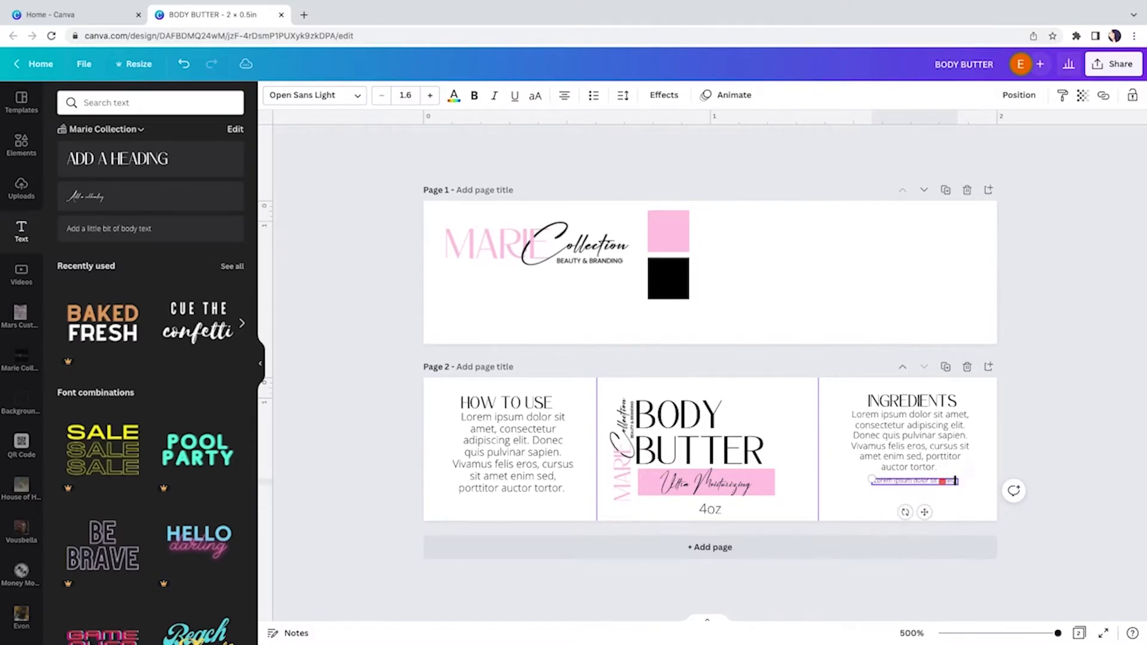
- Replace the small text below the ingredients paragraph with the two lines "Distrubuted By" and "Marie Collection"
drag(953, 481, 865, 481)
key(BackSpace)
drag(933, 482, 896, 482)
key(Return)
text(Marie Collecti)
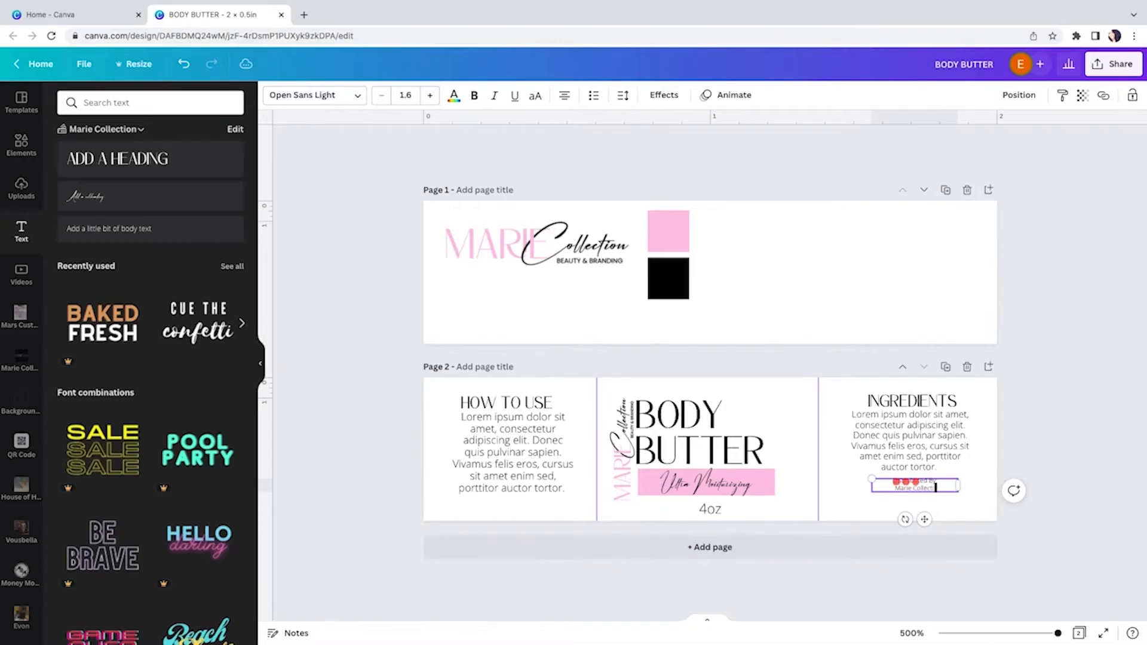
text(on)
click(920, 494)
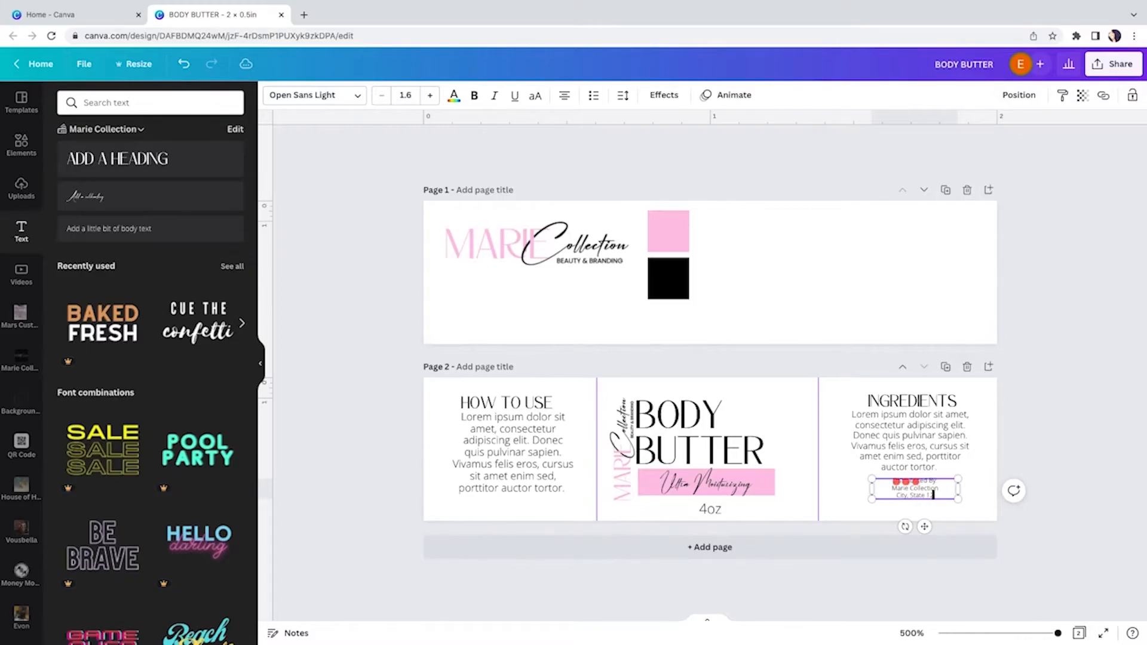
text(5)
key(Return)
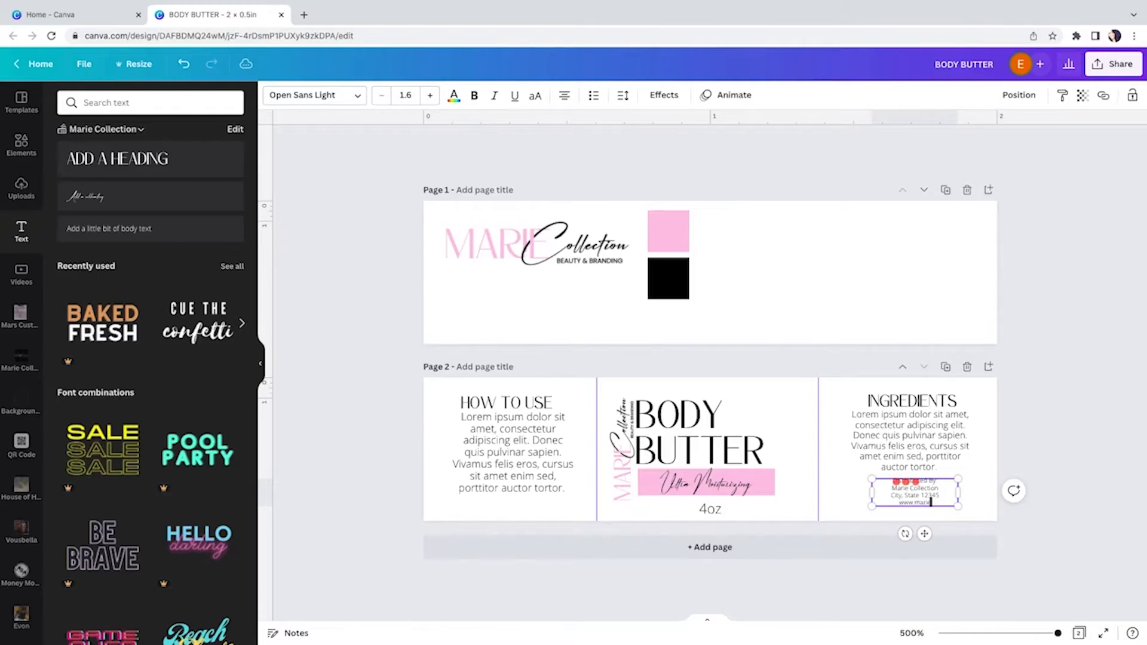
text(www.mariecollection.shop)
click(974, 496)
click(935, 500)
drag(935, 501, 929, 496)
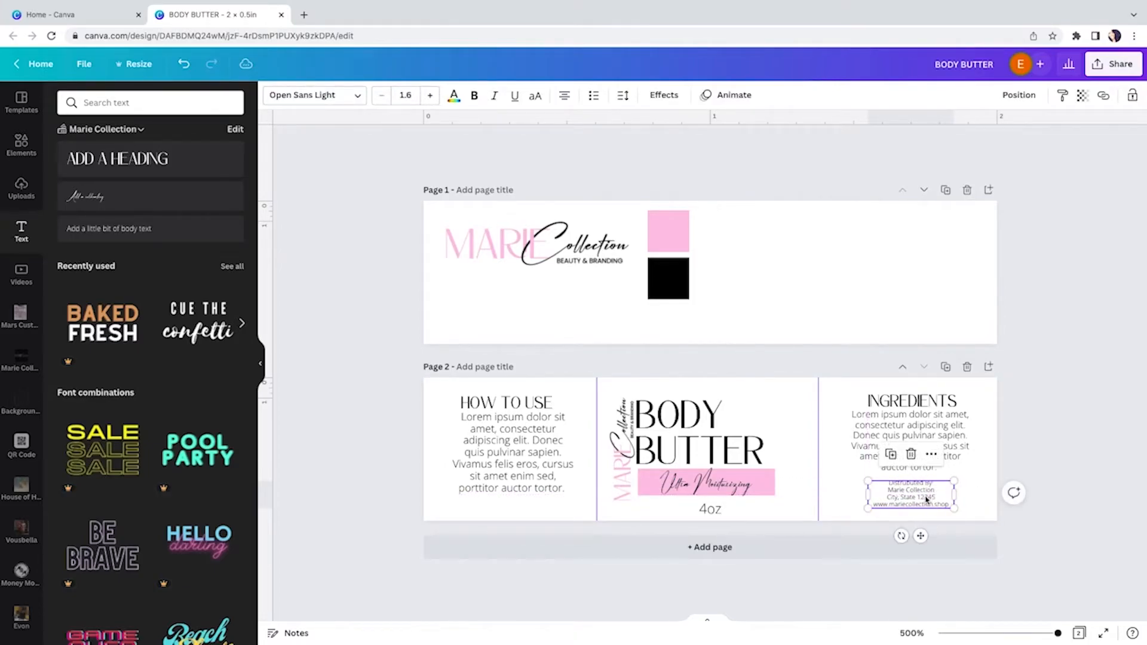
- Widen the HOW TO USE paragraph, scale it down to size 2, and center it beneath its heading
click(561, 449)
drag(574, 453, 596, 451)
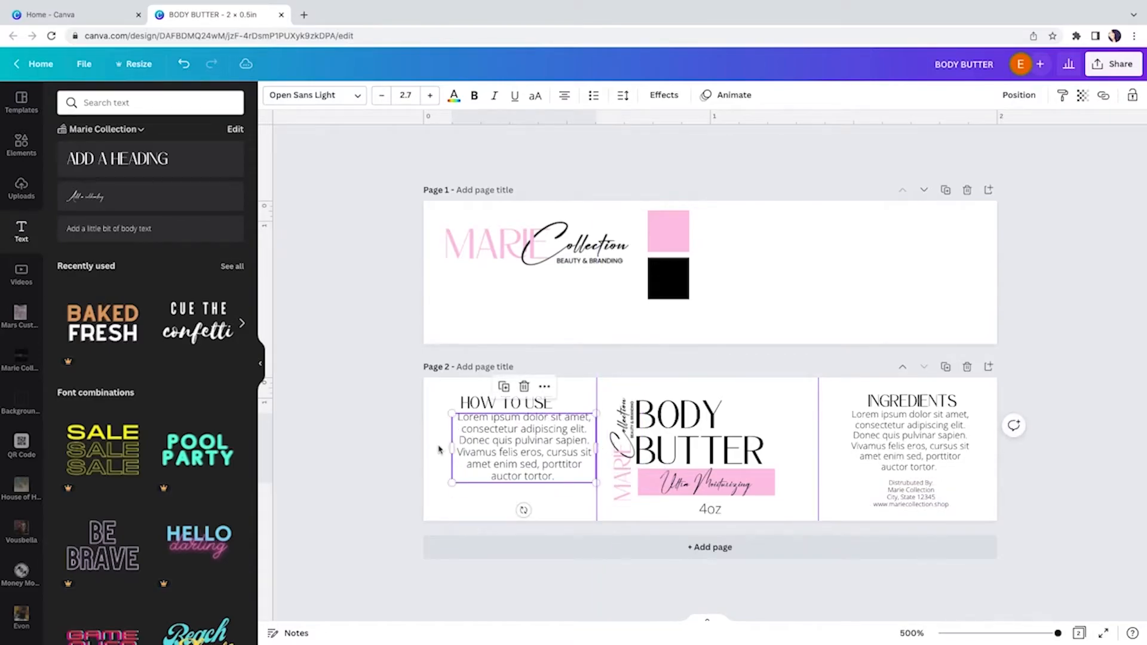
drag(451, 450, 439, 449)
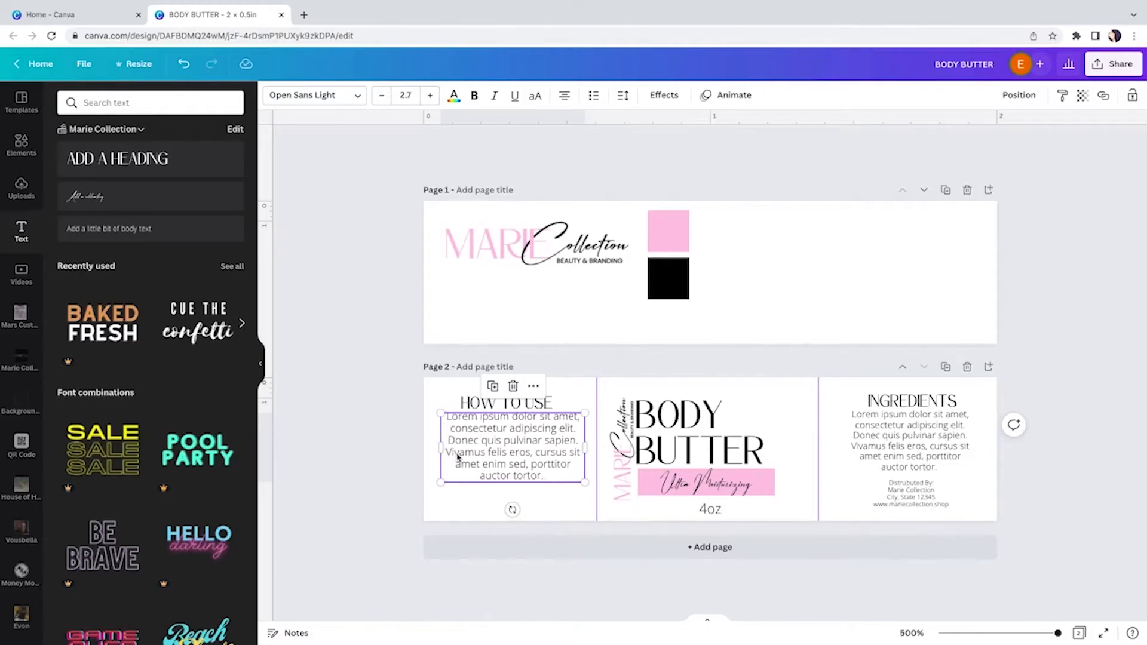
drag(440, 482, 502, 432)
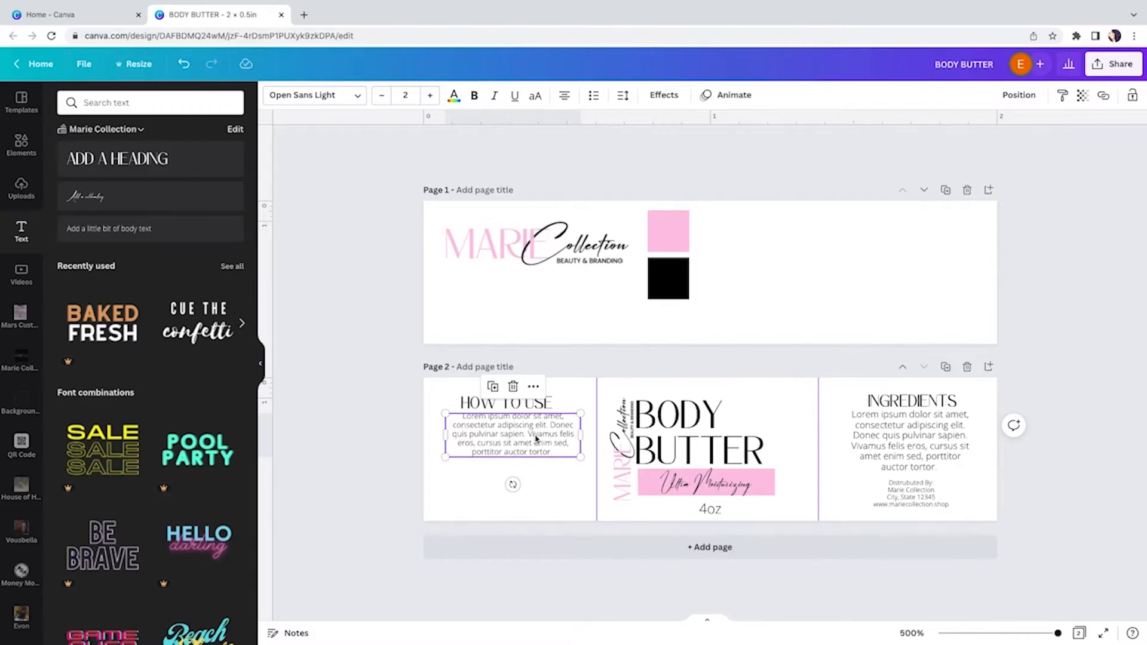
- Set the ingredients paragraph to size 2, matching the HOW TO USE paragraph
click(926, 433)
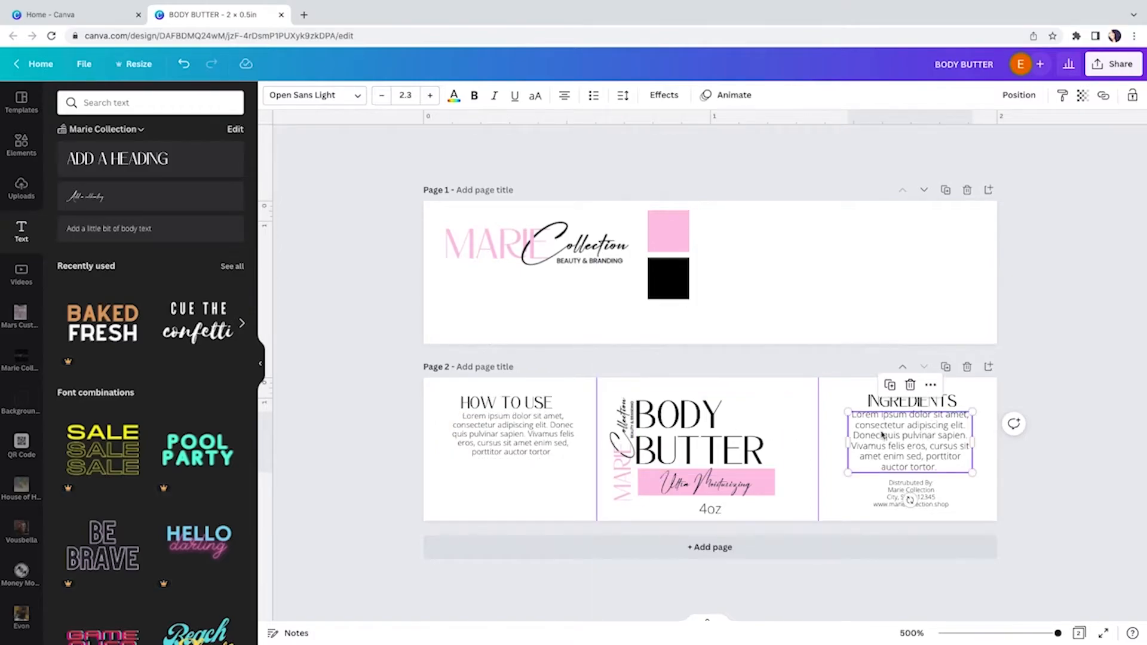
click(548, 435)
click(890, 428)
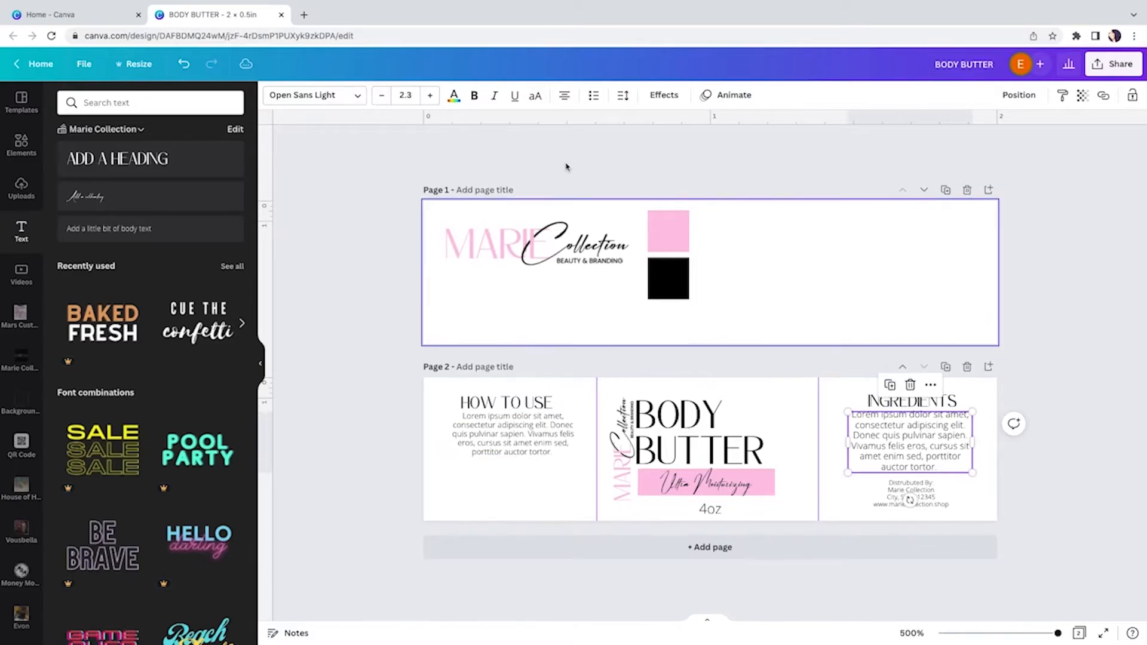
click(416, 97)
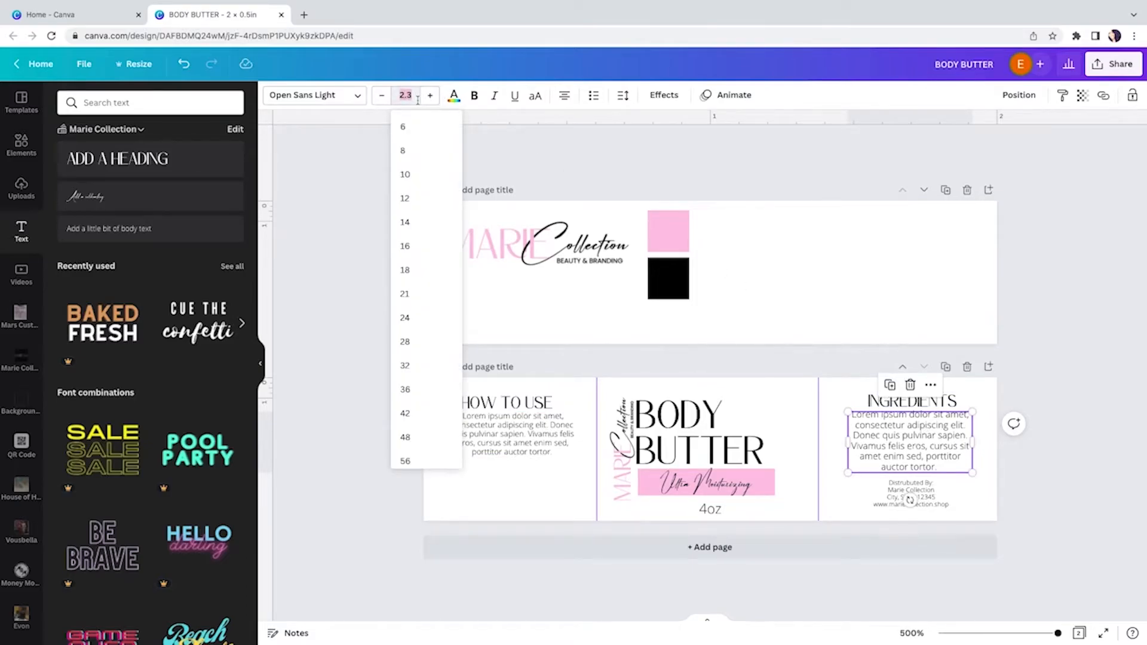
click(440, 133)
click(512, 436)
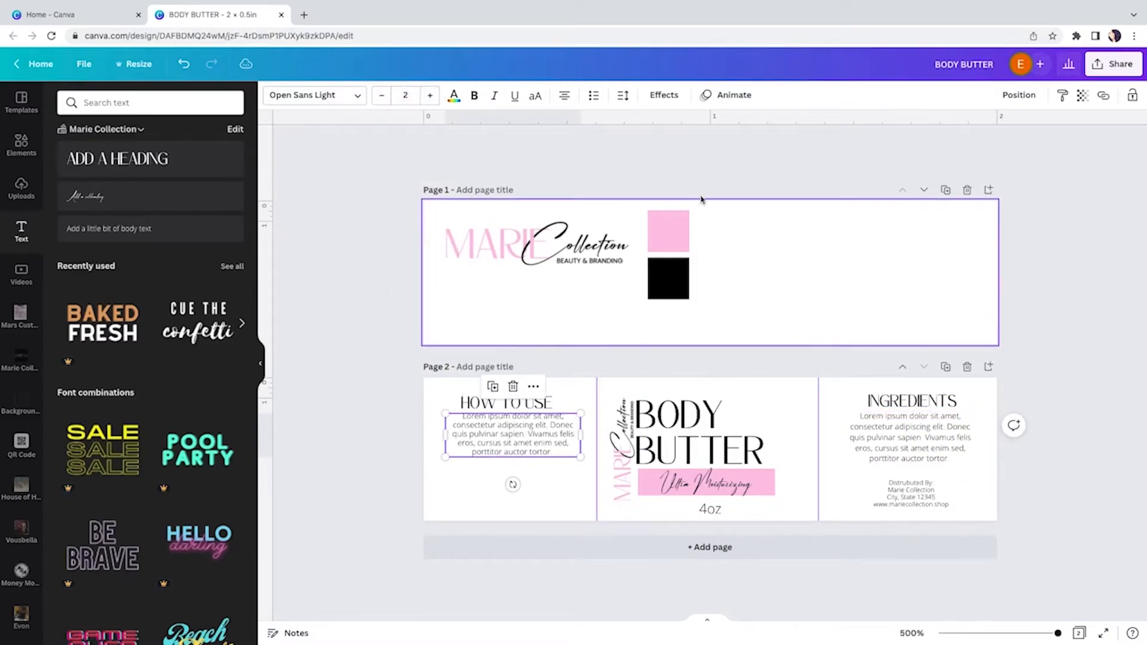
- Set the line spacing of both the HOW TO USE and the ingredients paragraphs to 1
click(623, 95)
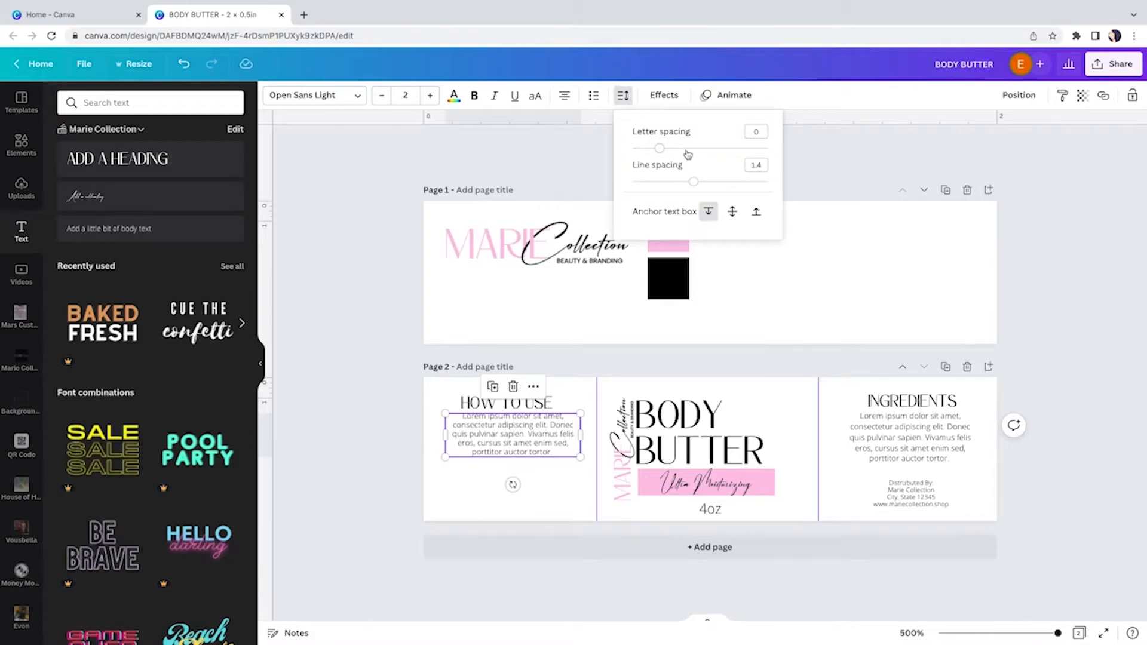
drag(691, 182, 666, 182)
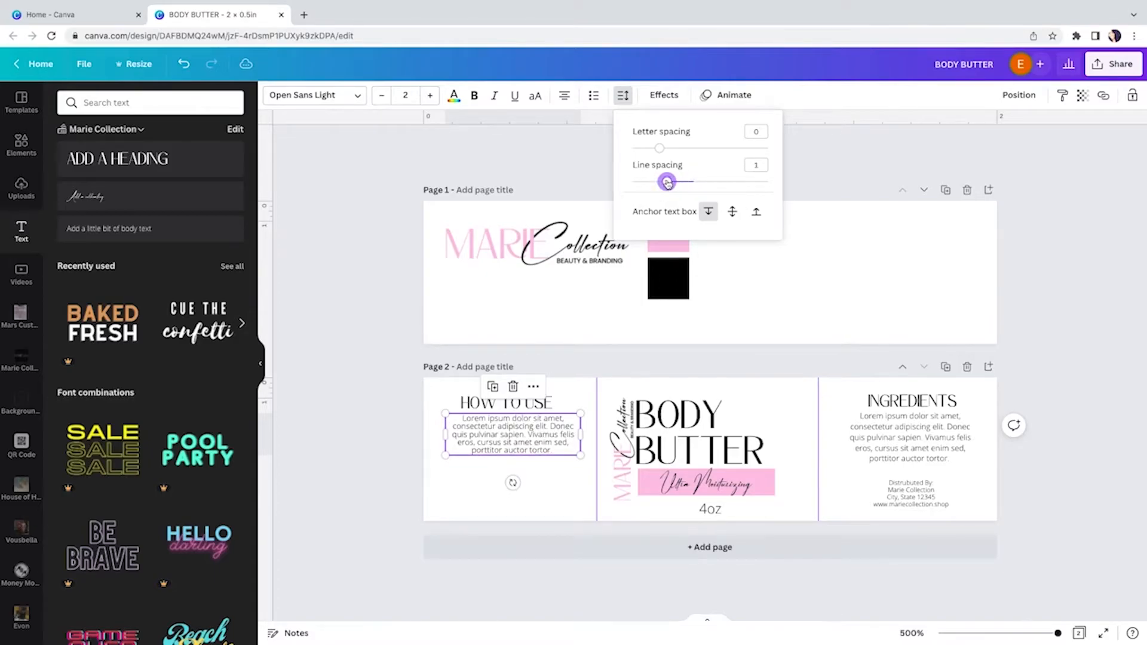
click(878, 430)
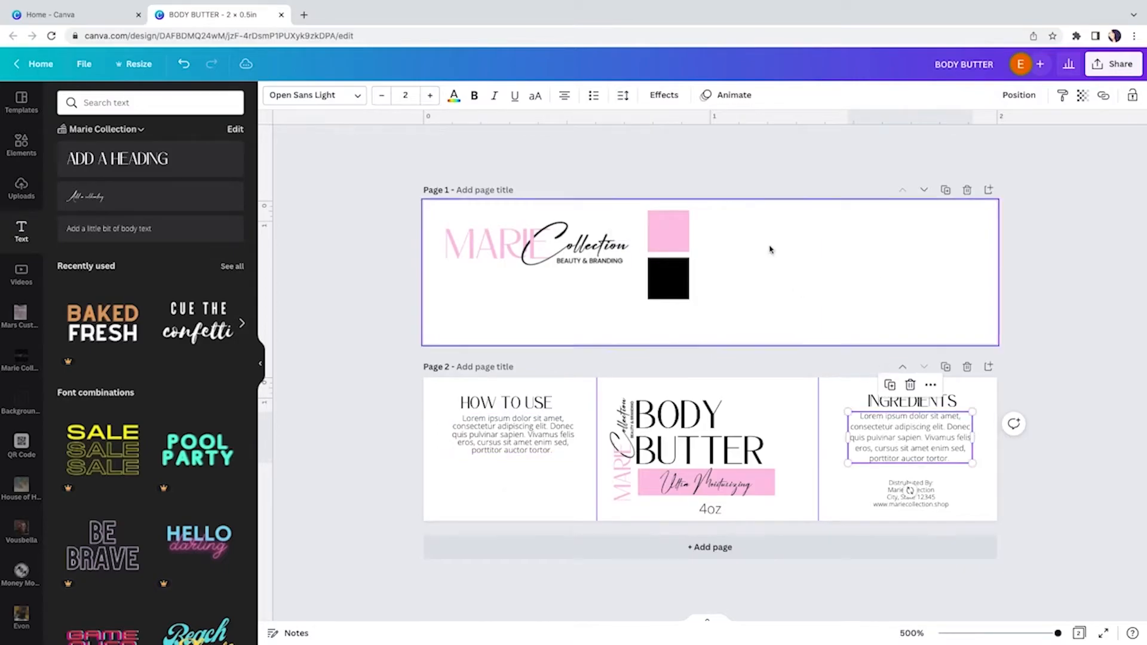
click(622, 95)
click(761, 165)
drag(763, 165, 743, 170)
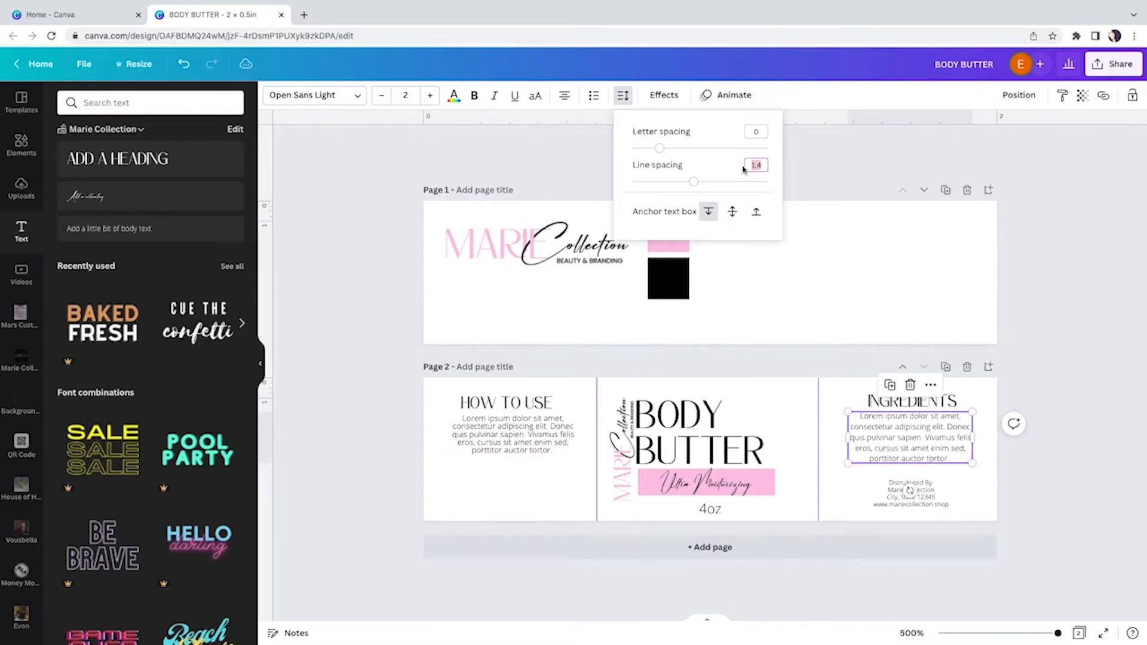
text(1)
key(Return)
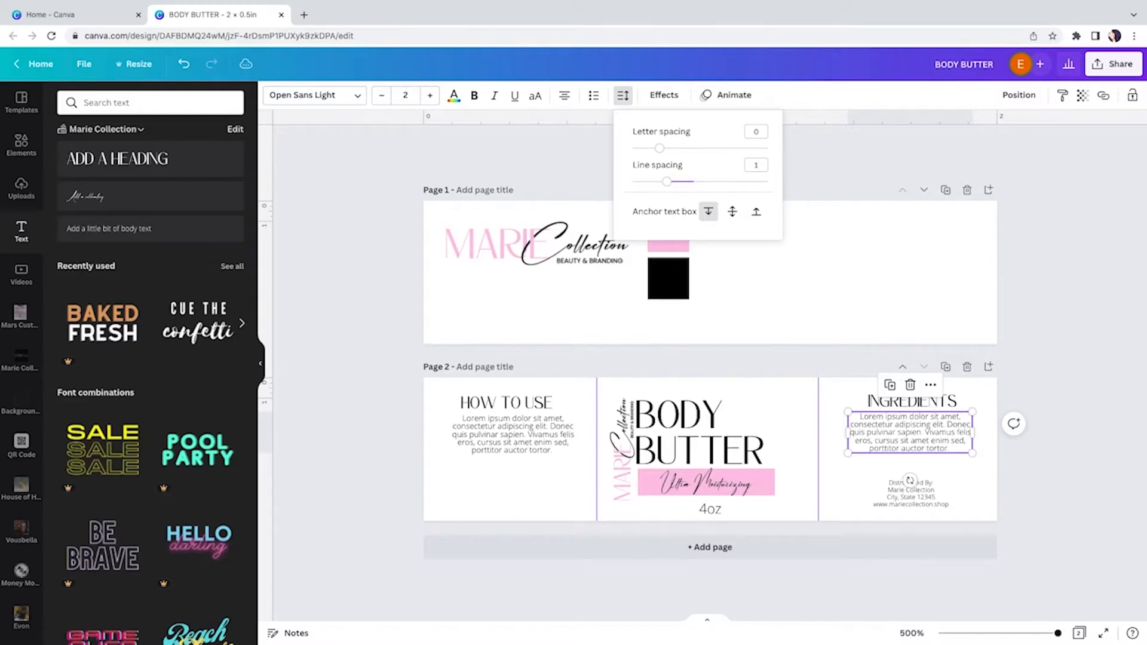
click(821, 459)
- Move the distributor text block from the ingredients panel to below the HOW TO USE paragraph, centered under it
click(890, 495)
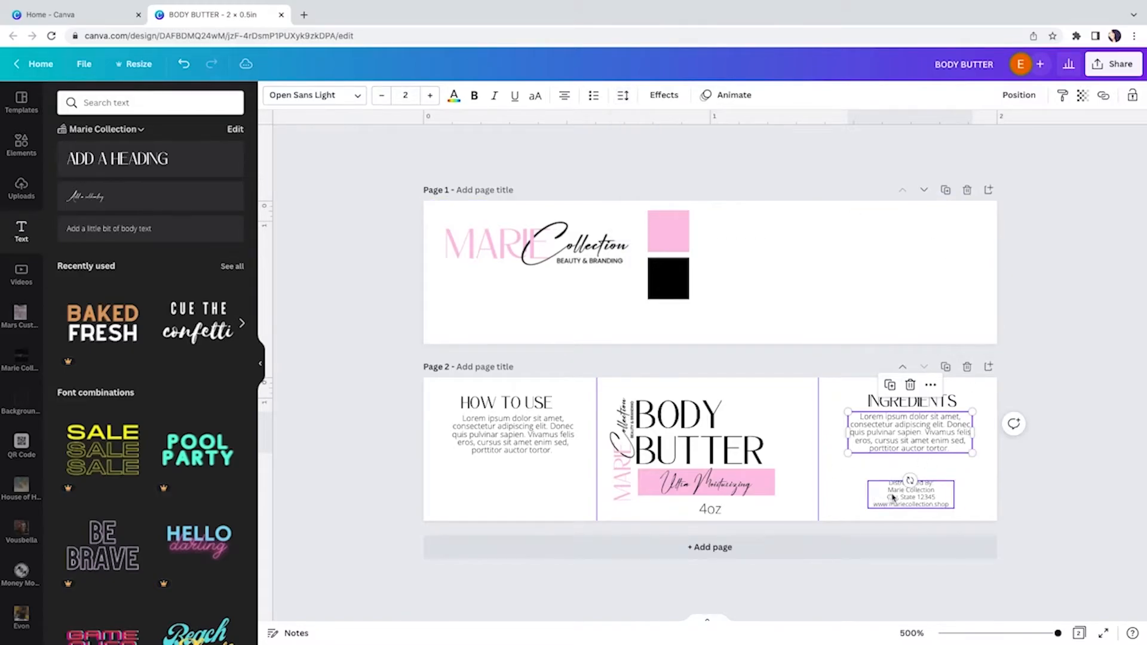
drag(929, 498, 528, 489)
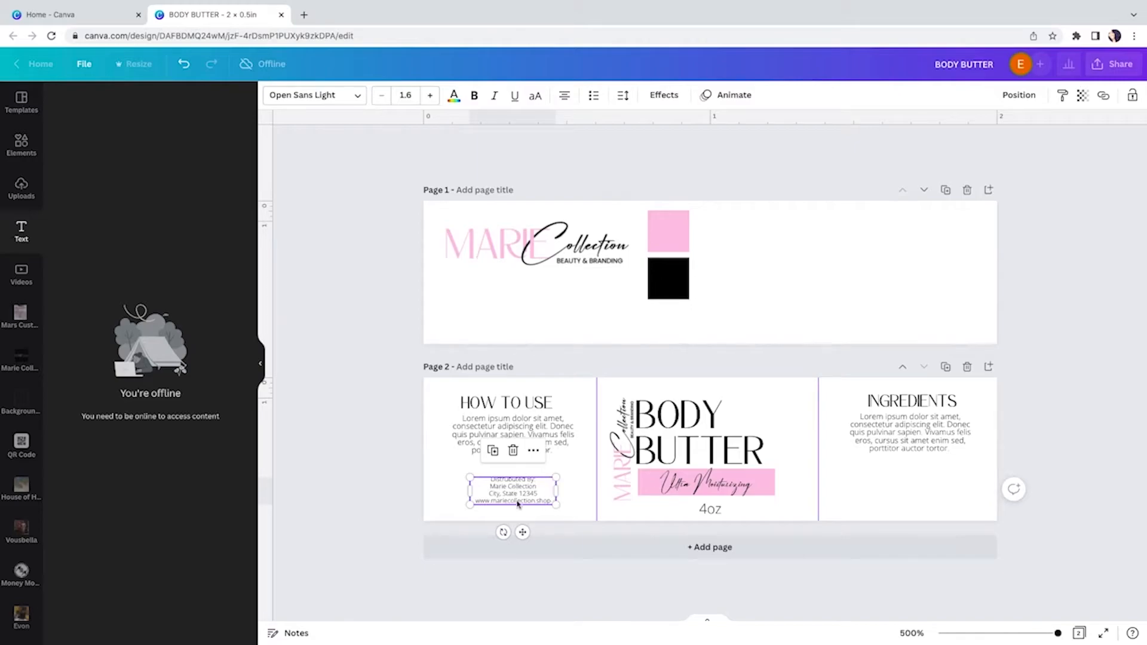
click(580, 479)
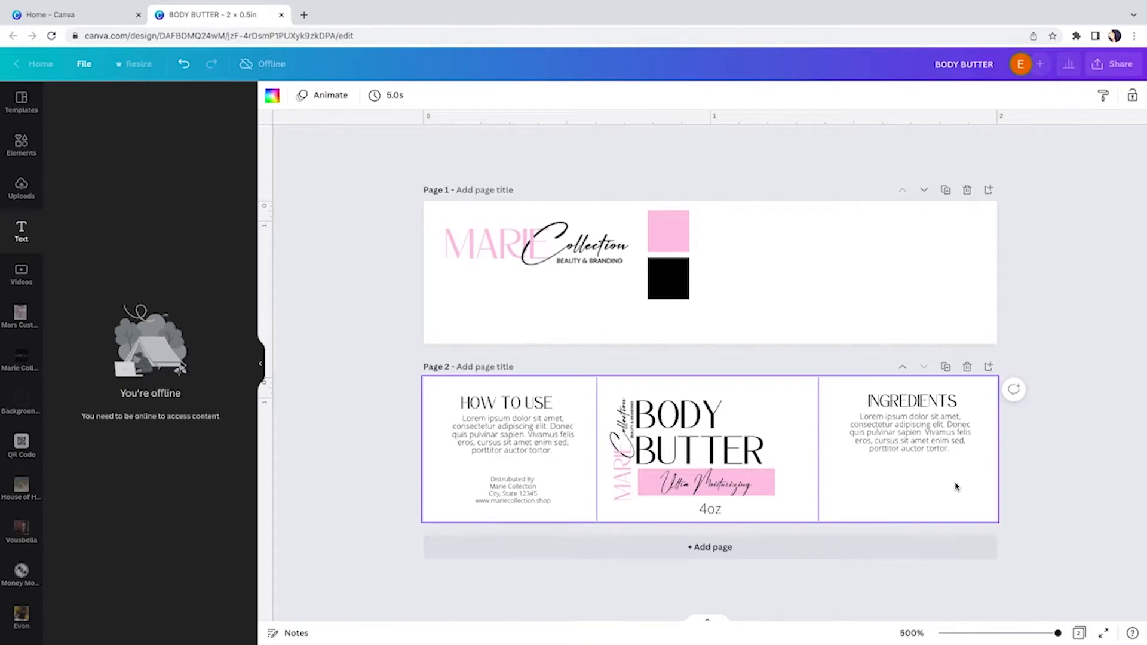
- Search the elements for "instagram", add the black circular Instagram icon, and place it at a small size beneath the ingredients paragraph
click(25, 148)
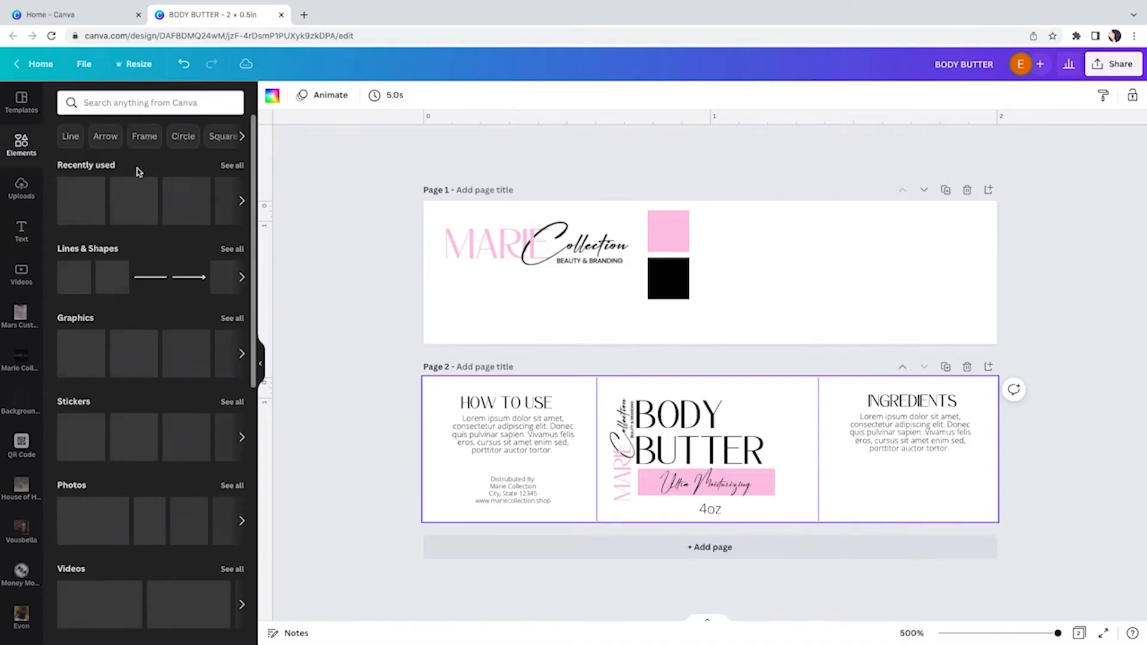
click(146, 102)
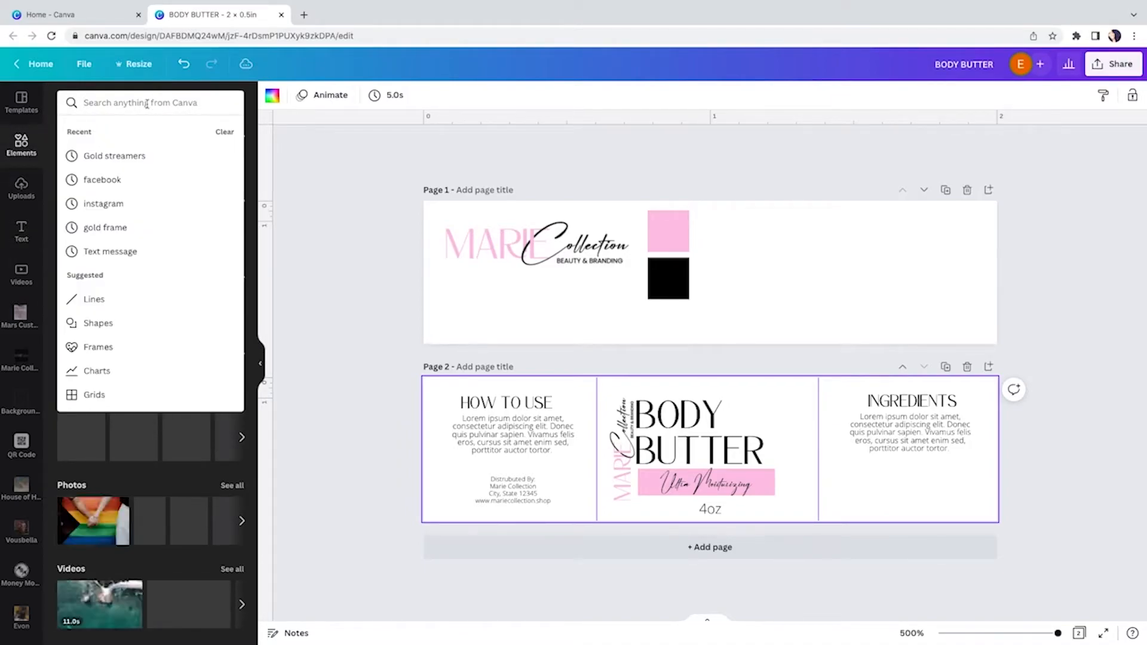
click(108, 203)
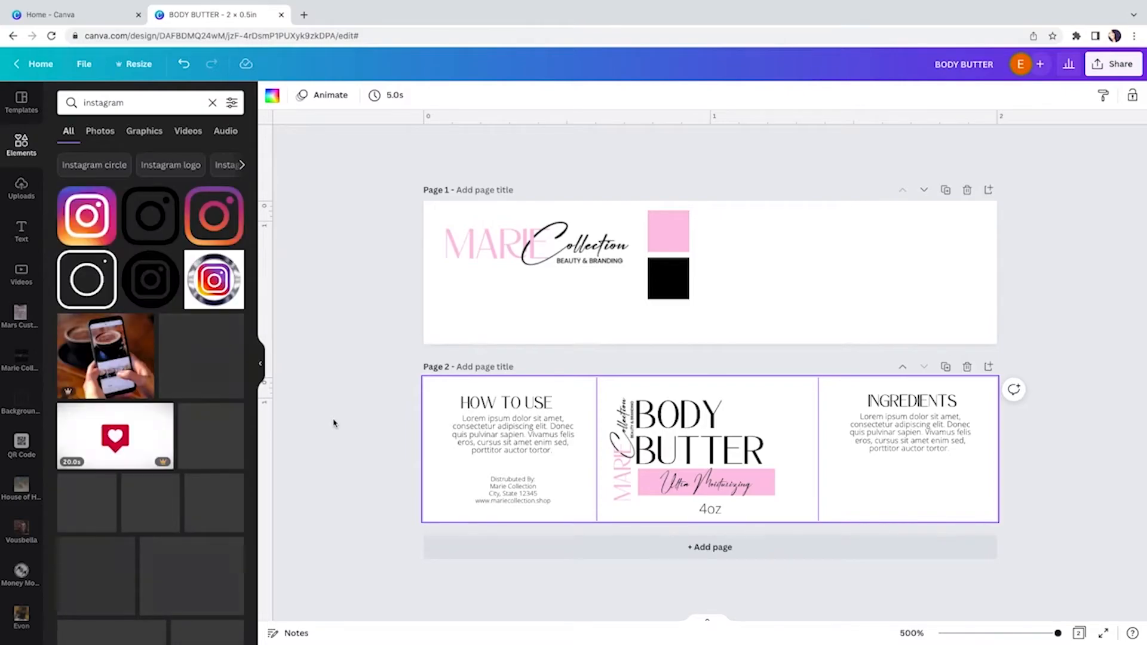
click(166, 298)
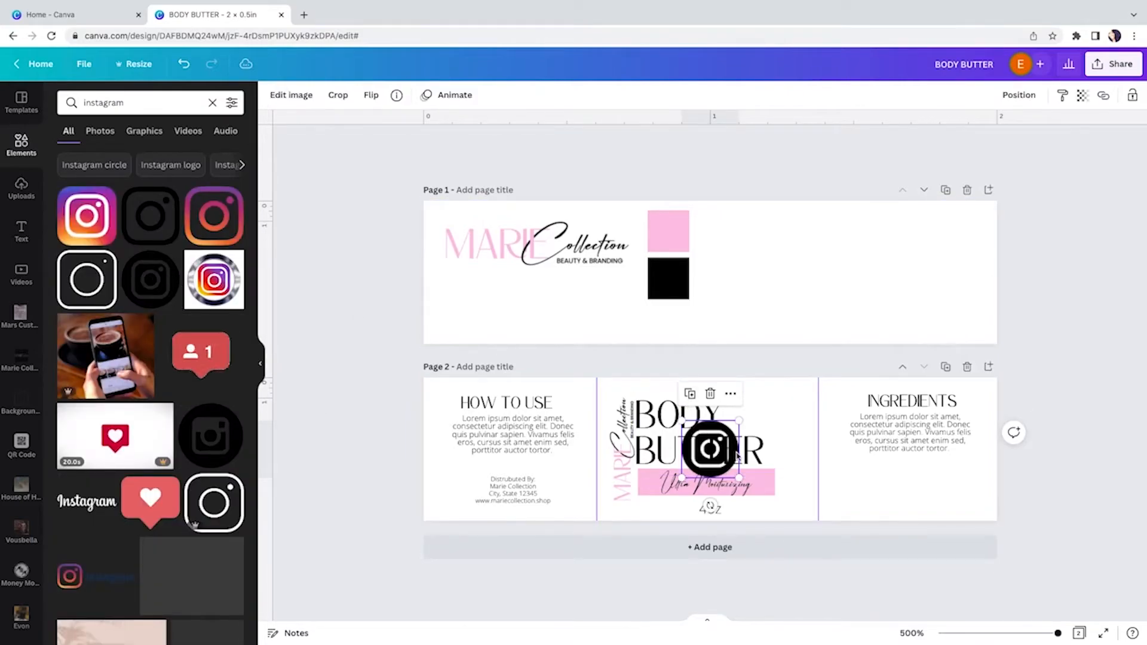
drag(763, 458, 891, 503)
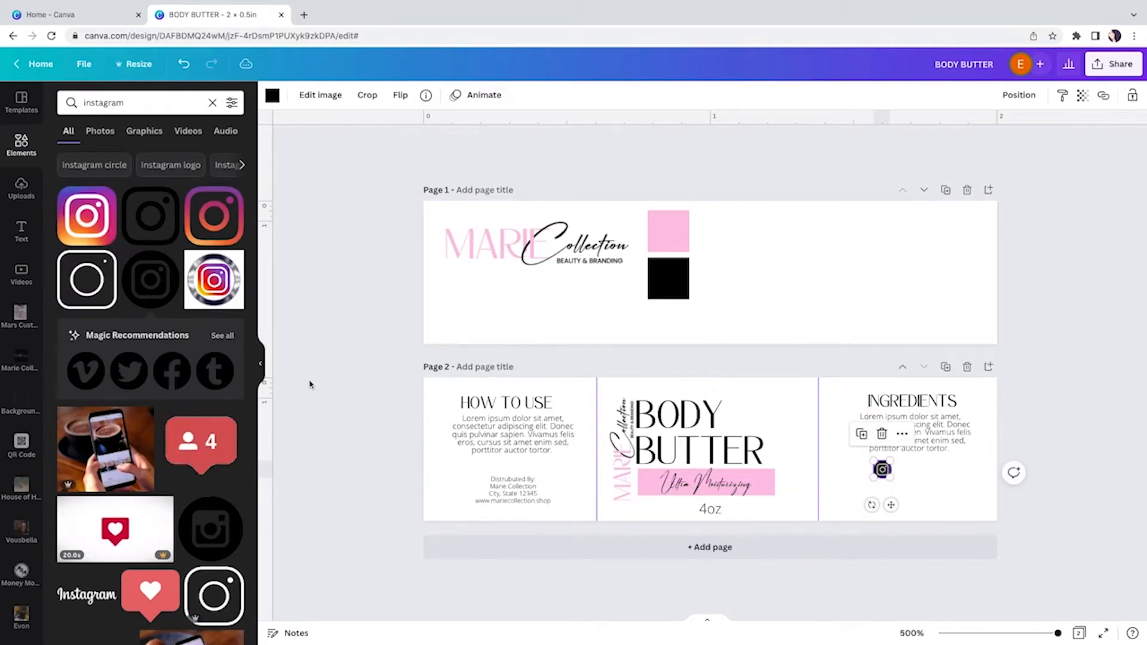
- Add the recommended black circular Facebook icon and scale it to match the Instagram icon, placed directly beside it
click(173, 371)
drag(699, 471, 932, 469)
drag(892, 427, 920, 455)
drag(942, 513, 914, 508)
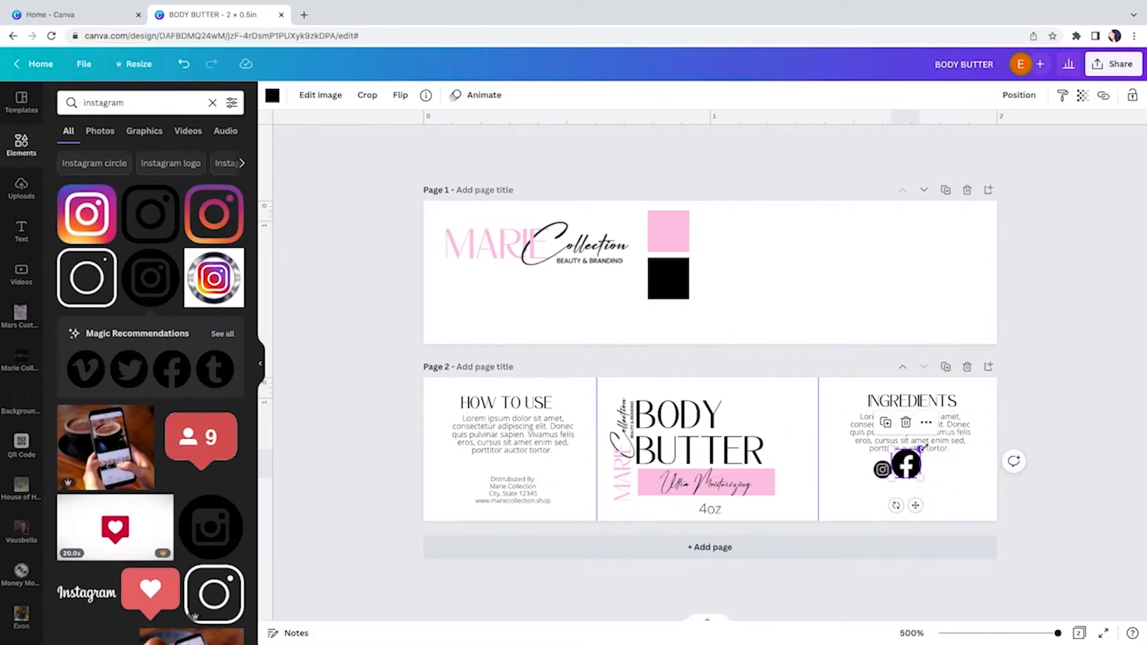
drag(920, 449, 914, 463)
- Center the Instagram and Facebook icons together beneath the ingredients paragraph
click(882, 475)
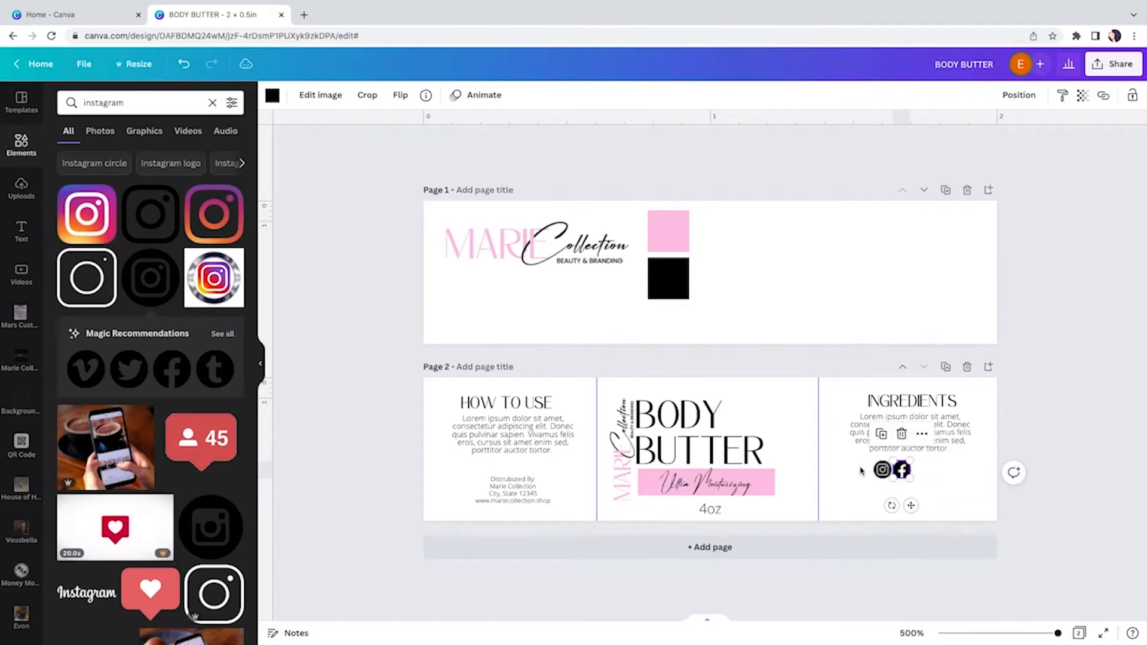
shift+click(902, 470)
mouse_move(902, 469)
mouse_down()
mouse_move(920, 471)
mouse_move(910, 469)
mouse_up()
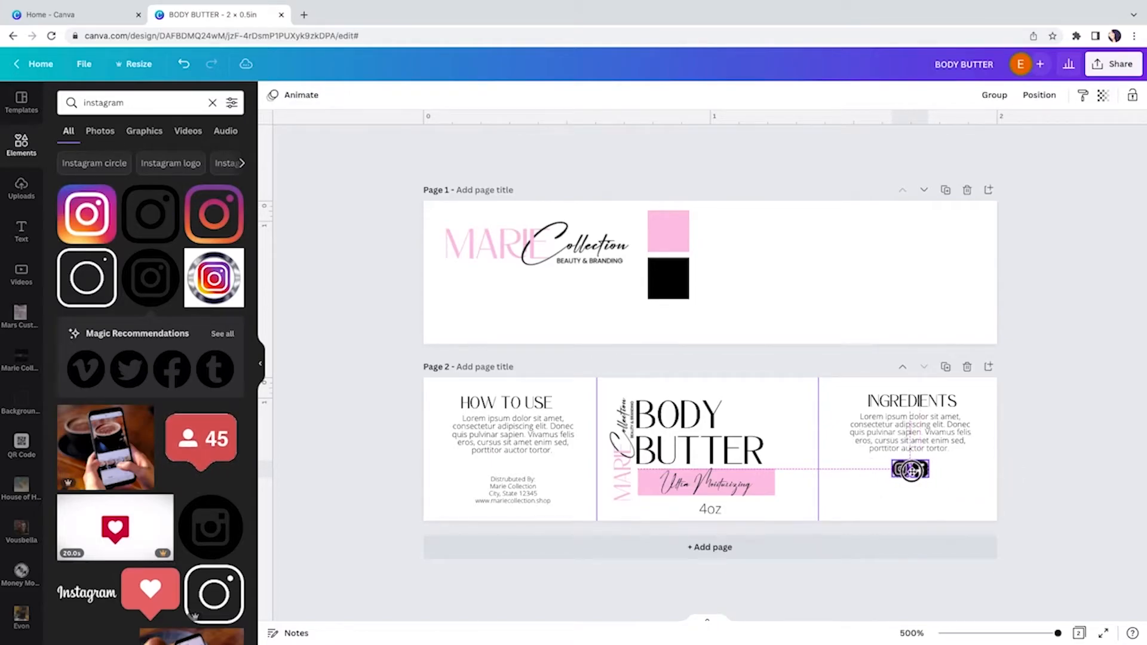
click(847, 481)
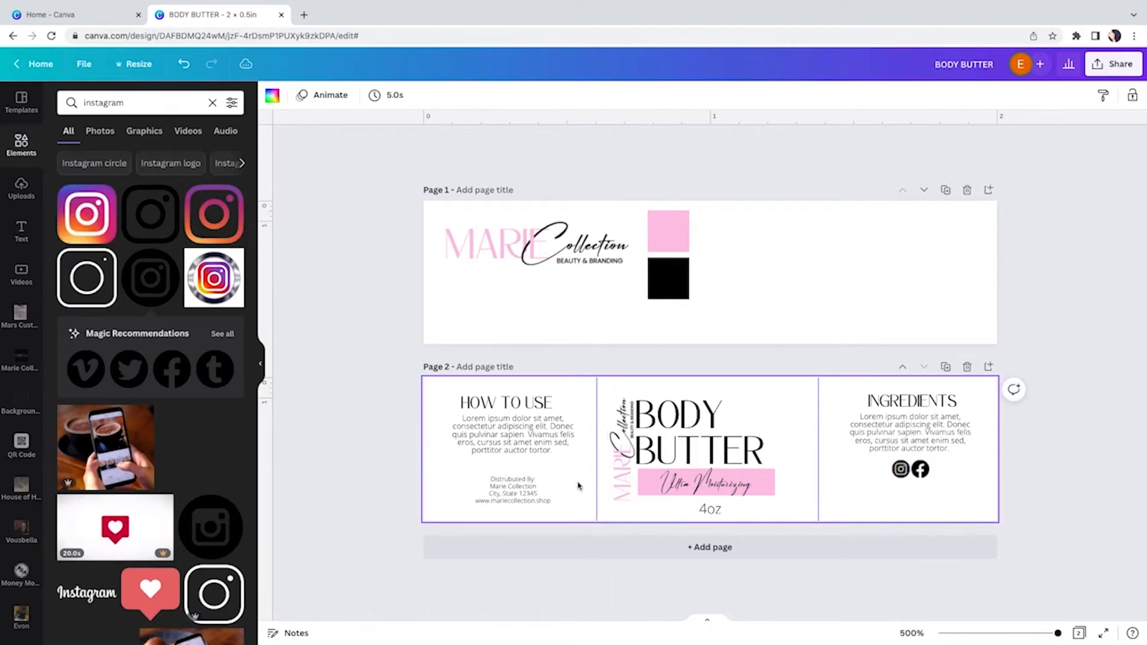
click(717, 508)
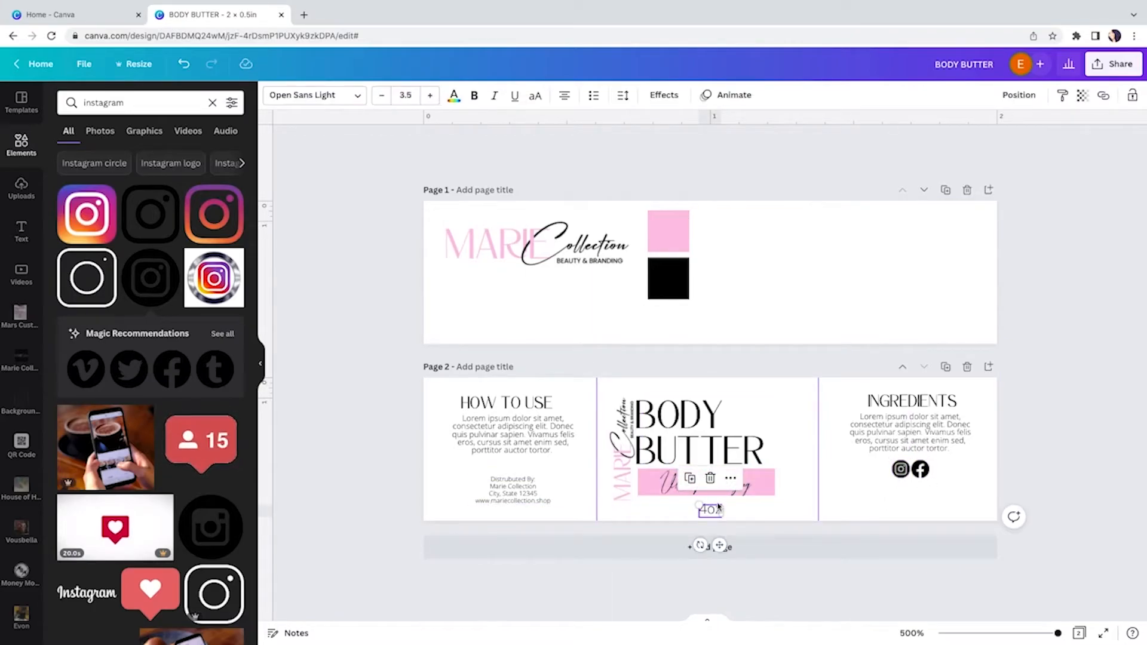
drag(718, 509, 908, 489)
double_click(908, 486)
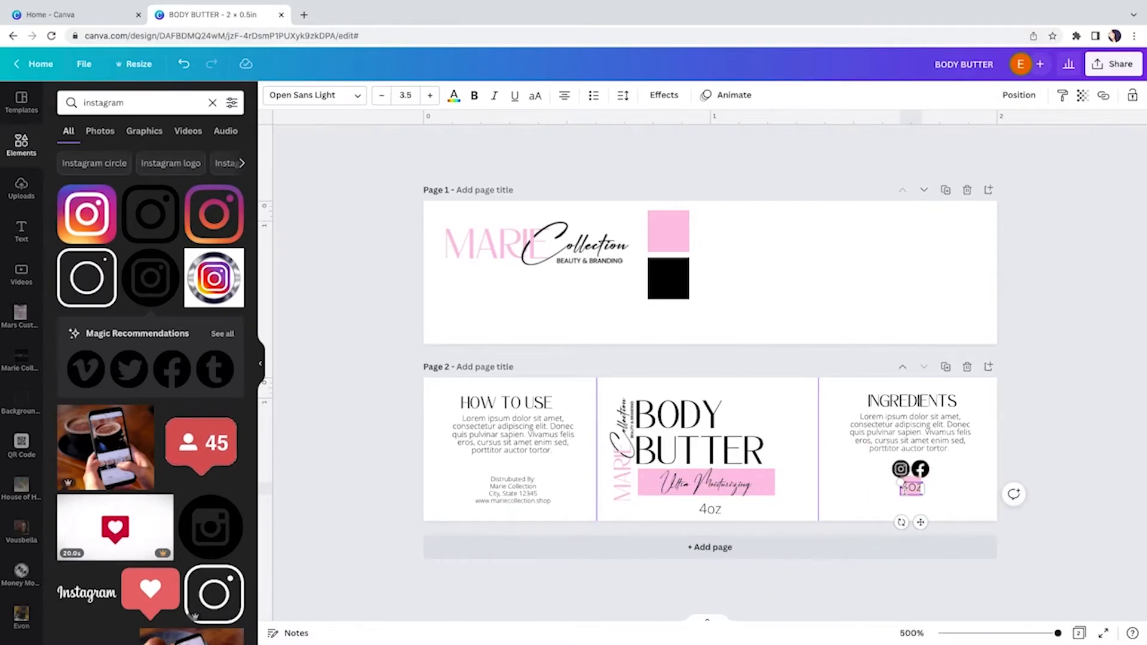
text(@mari)
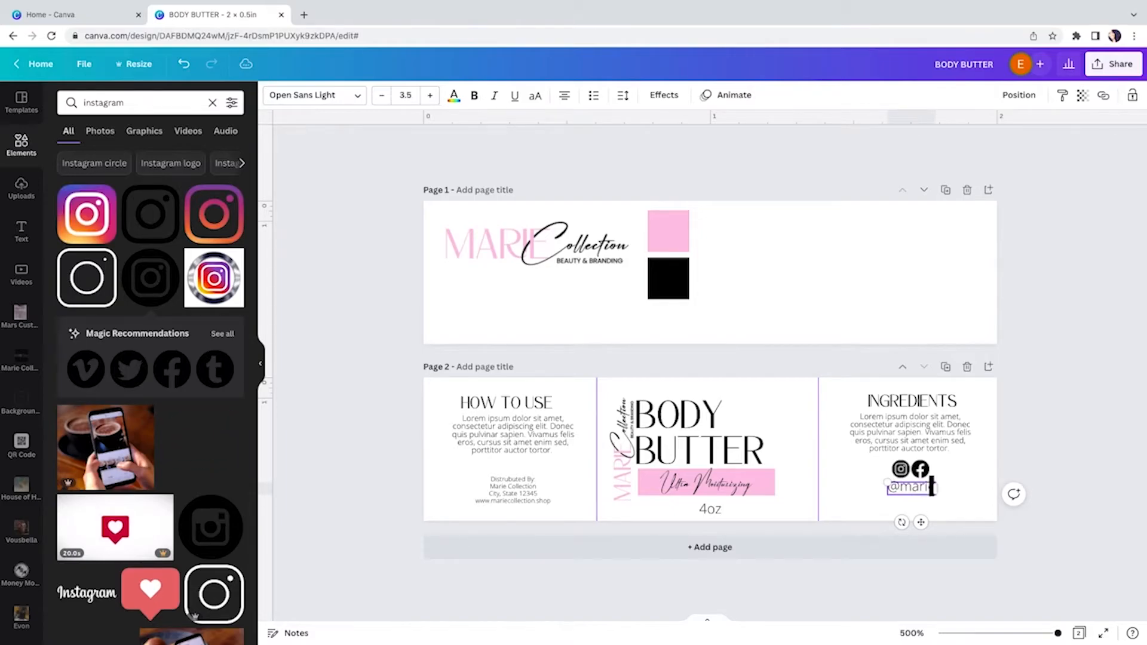
text(ecollection.shop)
- Set the social media handle text beneath the icons to size 2
click(405, 95)
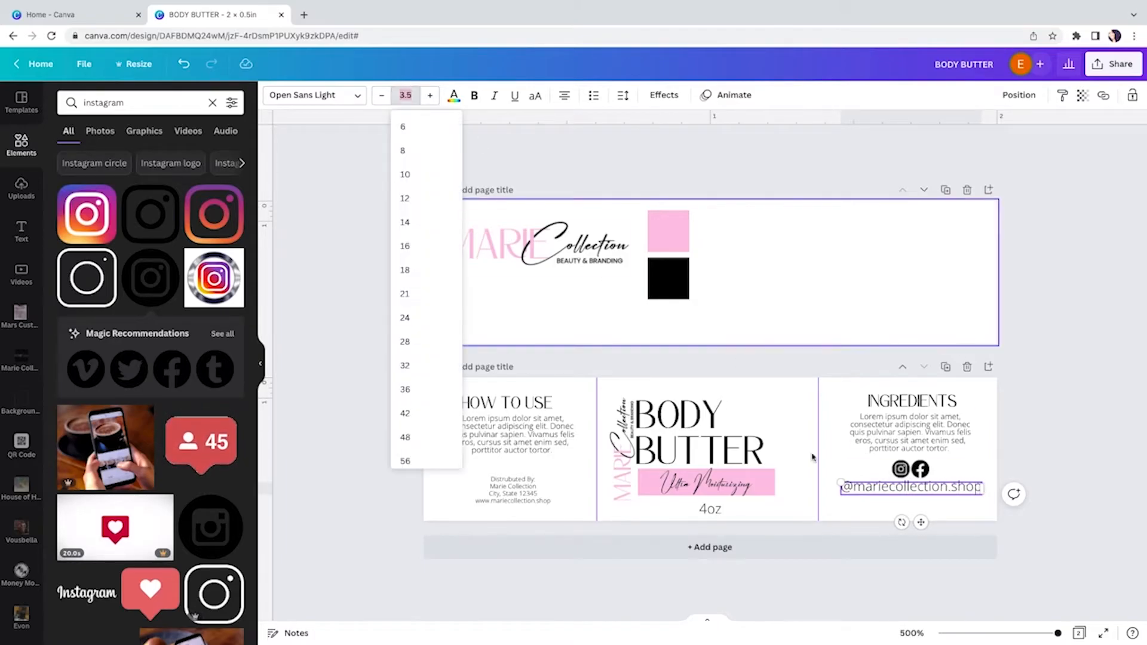
click(848, 469)
click(896, 488)
click(397, 95)
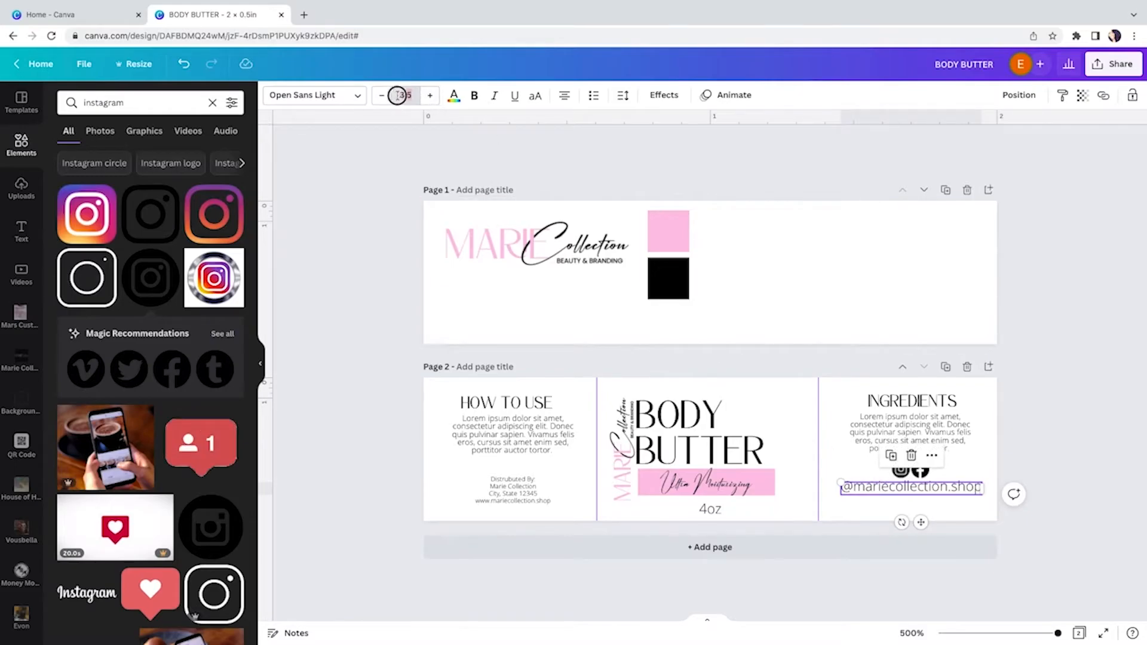
text(2)
key(Return)
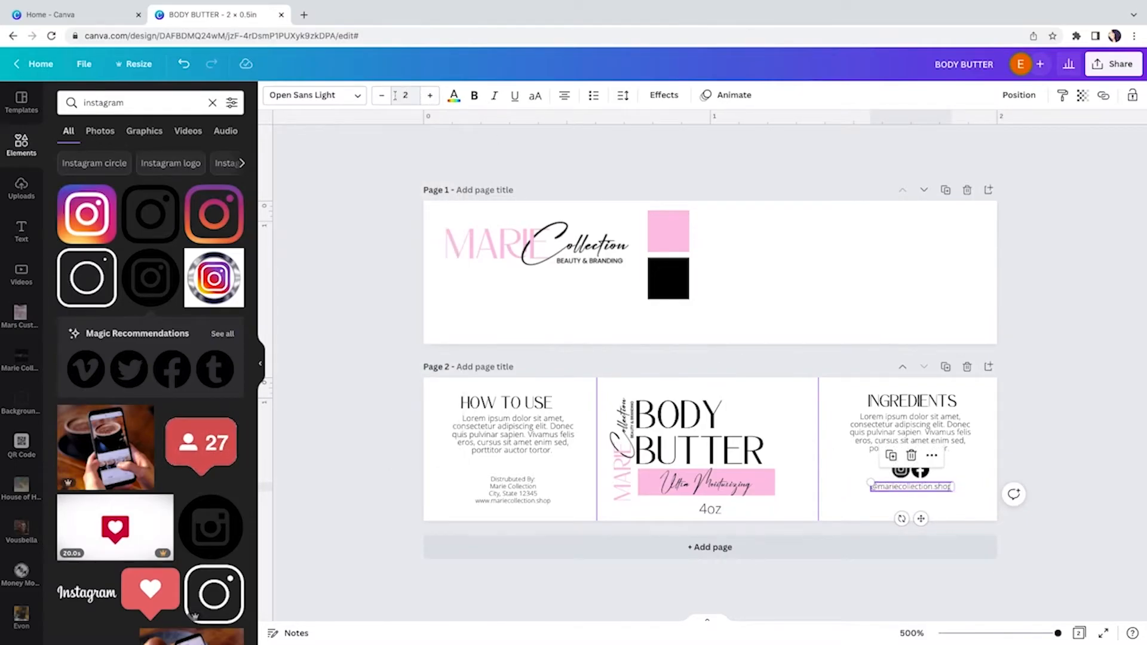
click(768, 455)
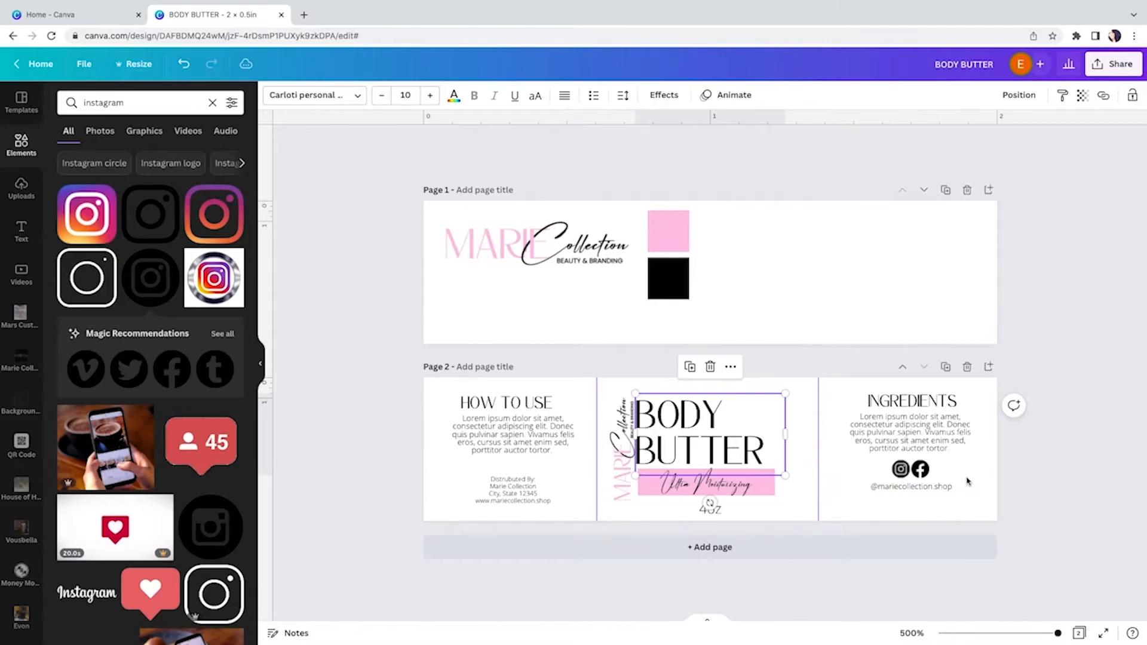
- Duplicate the handle text, place the copy lower in the ingredients panel, and replace its wording with "need more butter?"
click(902, 492)
drag(902, 492, 883, 533)
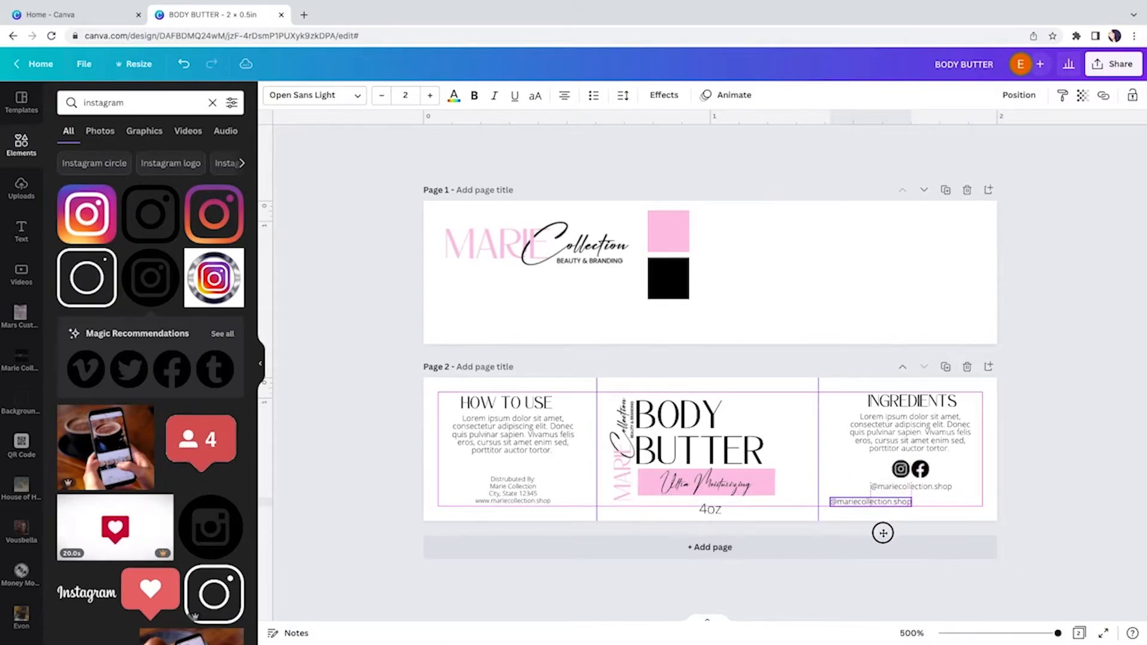
click(835, 502)
drag(832, 502, 928, 504)
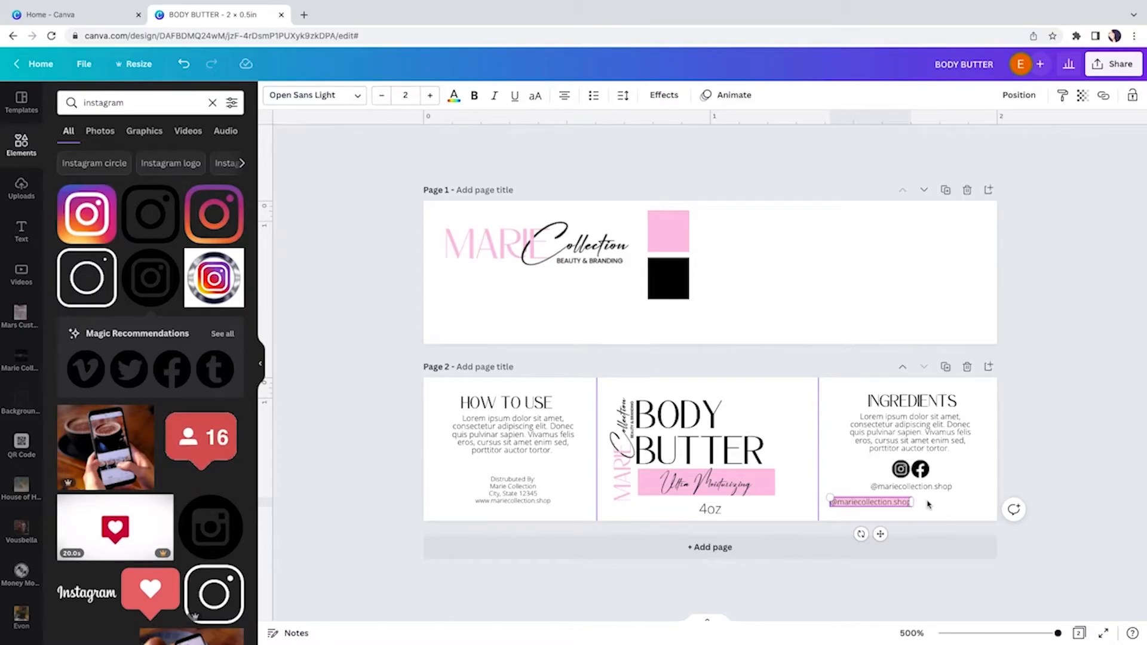
text(need more)
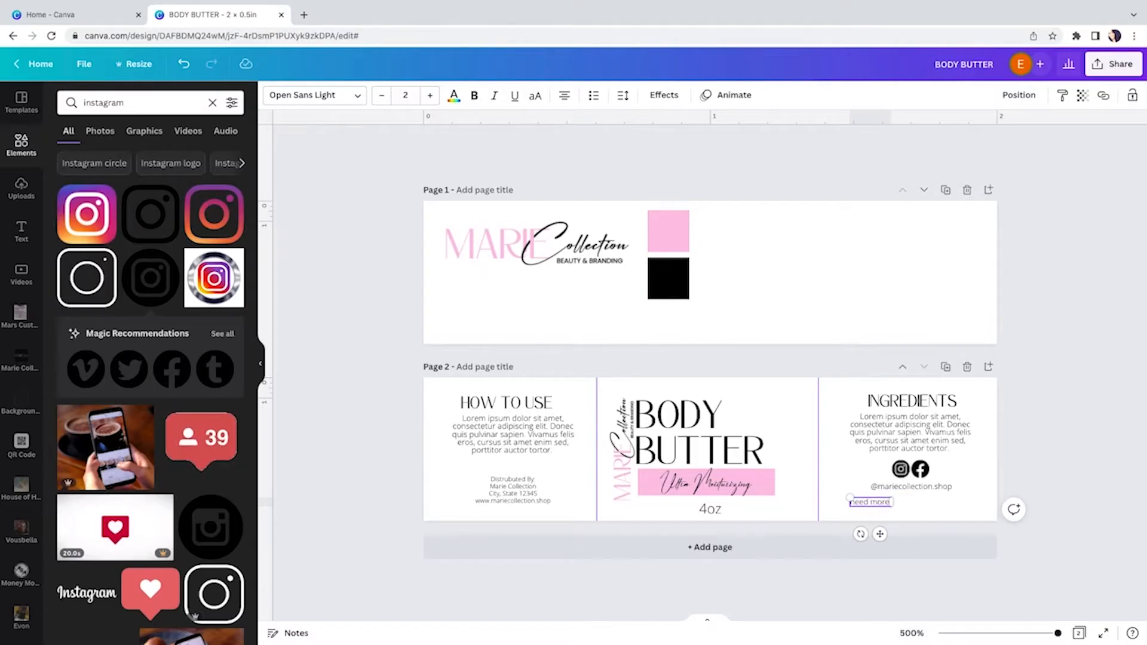
text( butte)
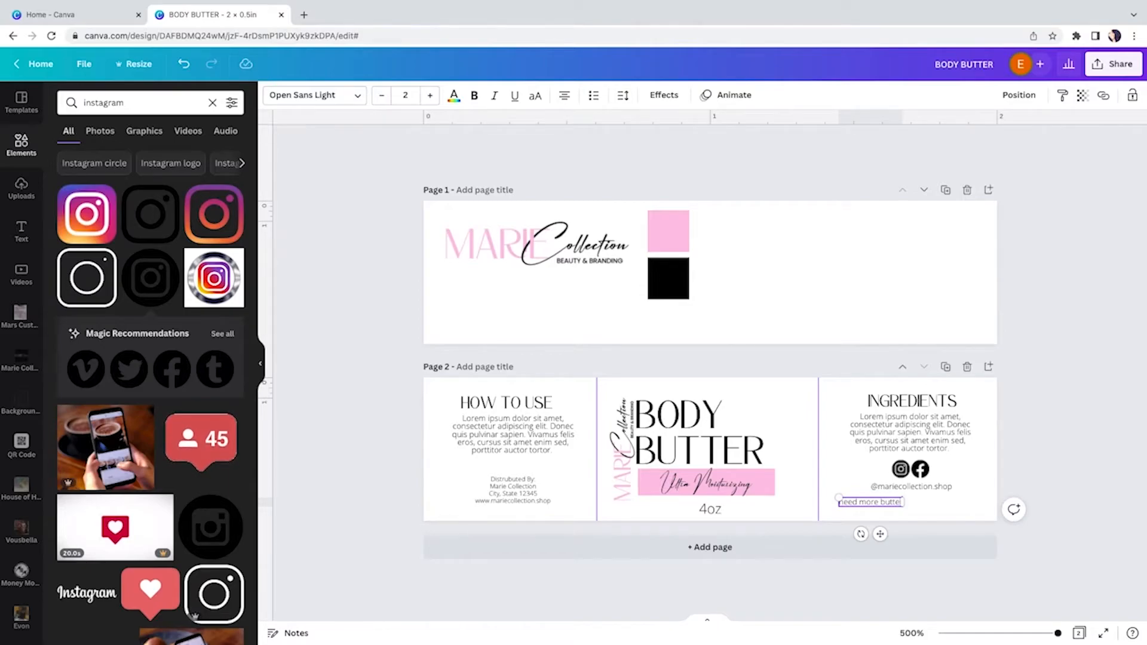
text(r)
- Enlarge the "need more butter?" text to about size 2.7
click(916, 512)
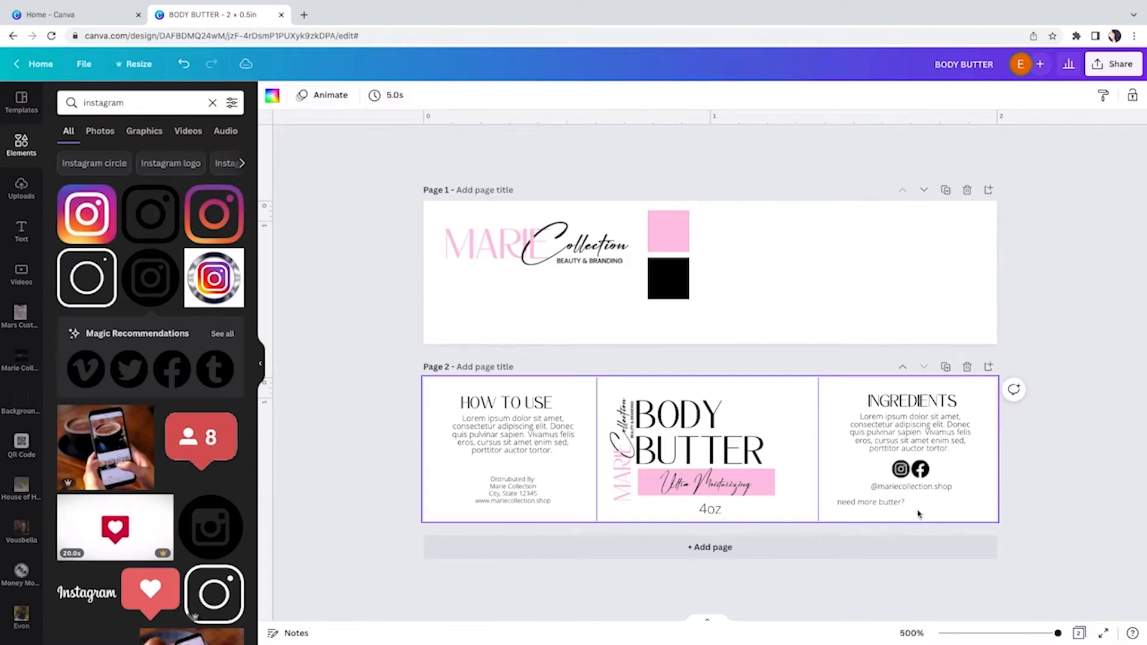
click(888, 505)
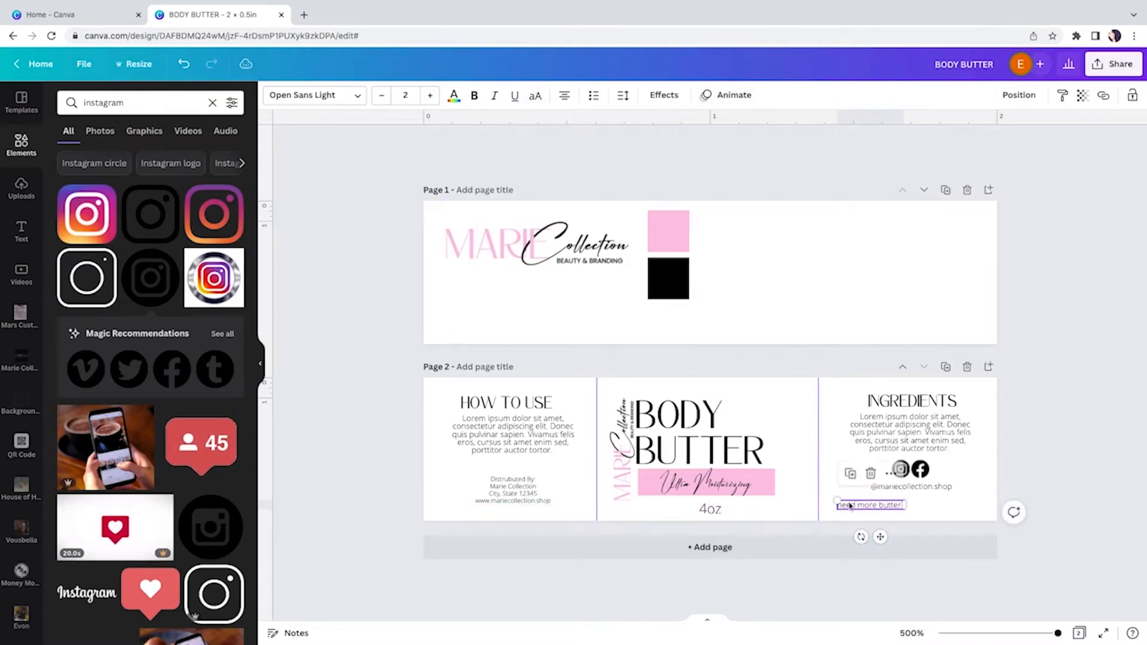
drag(829, 494, 876, 501)
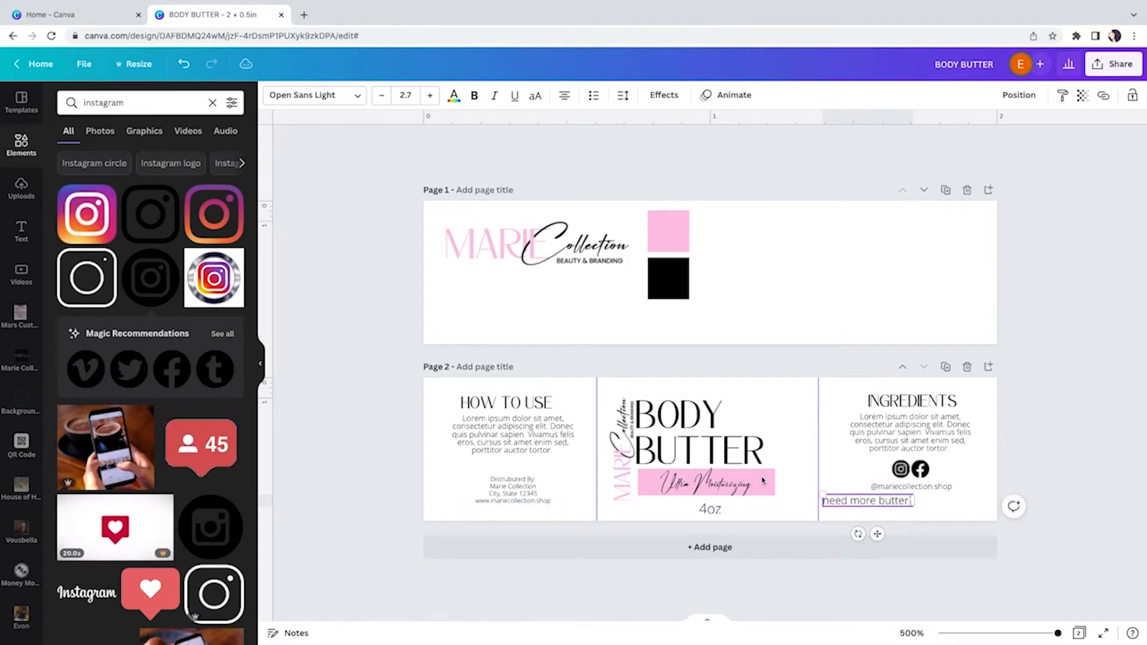
scroll(20, 333, down, 1)
click(21, 351)
click(129, 187)
text(www.m)
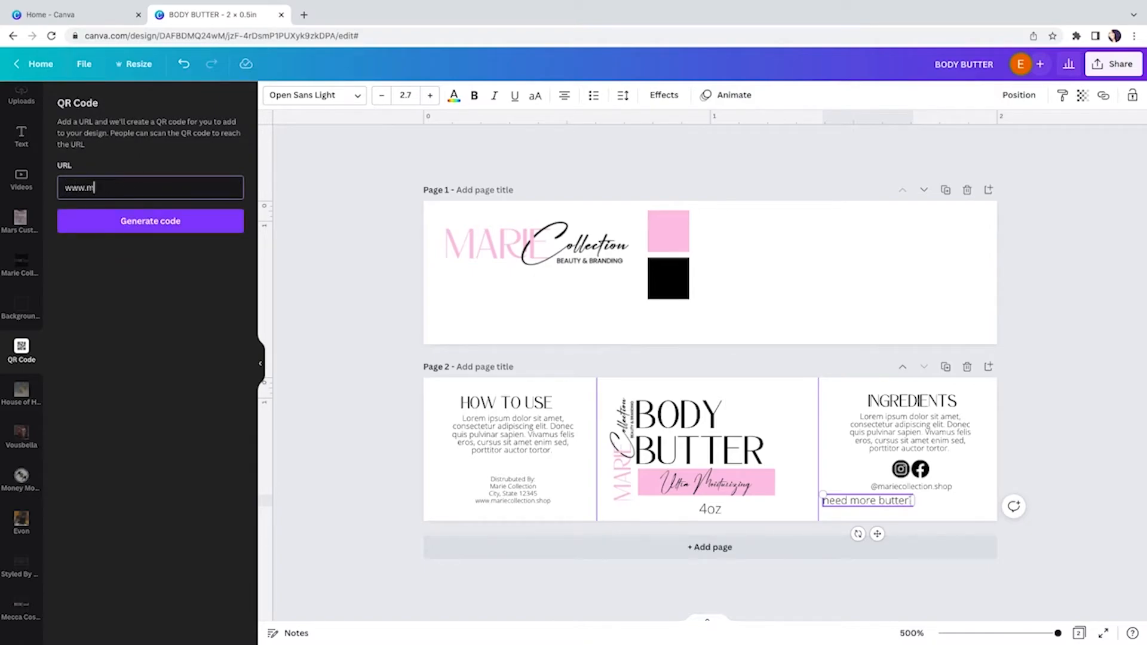
text(areecollection.shop)
click(159, 220)
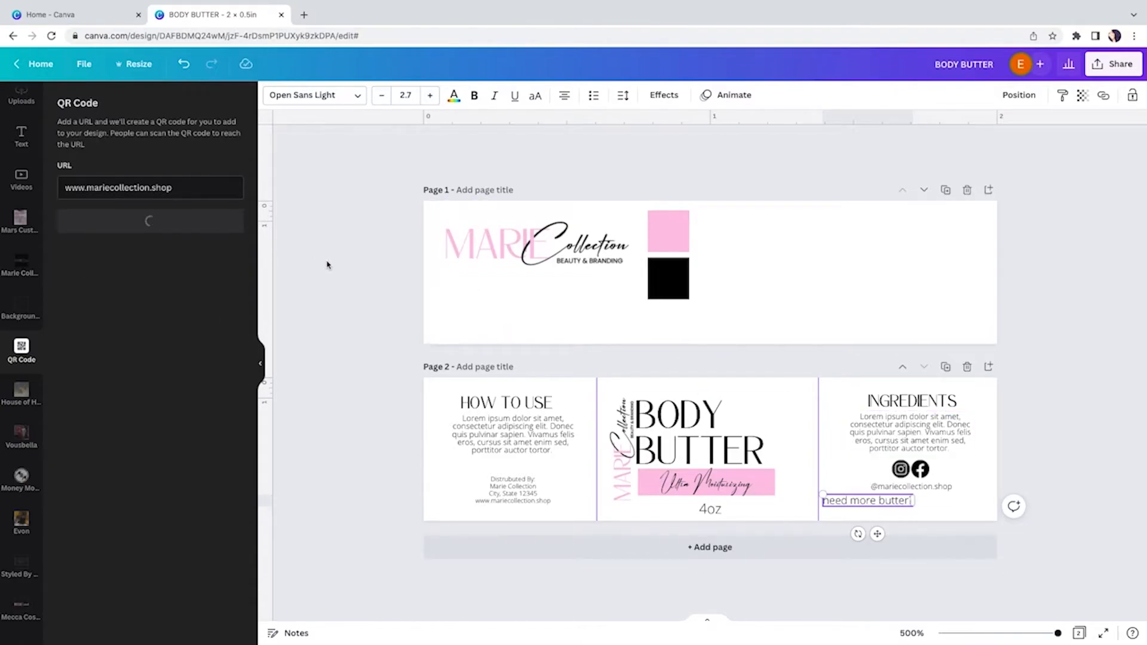
drag(723, 448, 975, 493)
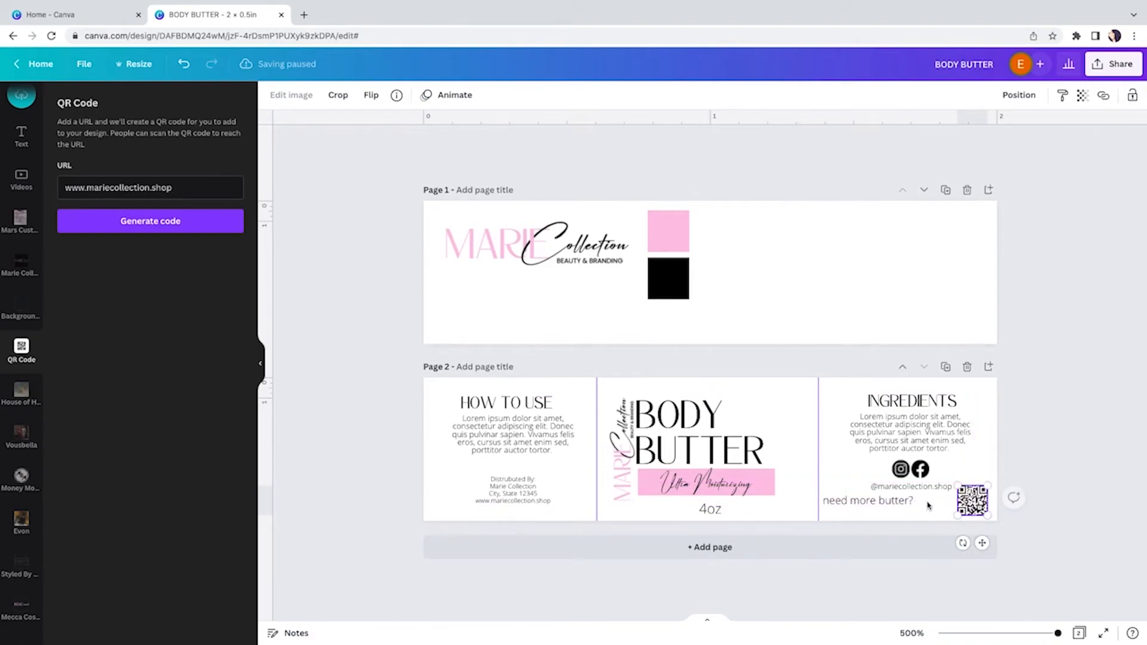
- Enlarge the "need more butter?" text slightly and position it right beside the QR code
click(886, 506)
drag(887, 507, 922, 506)
click(1008, 442)
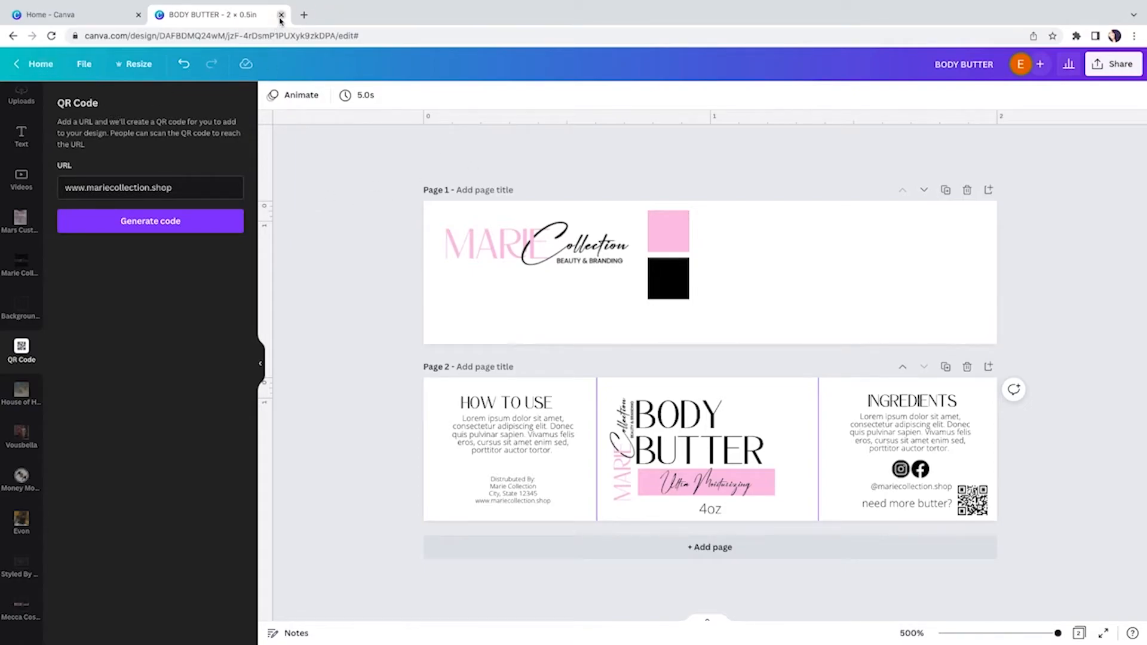
- Return to the Canva home page and open the custom-size settings for a new design
click(121, 17)
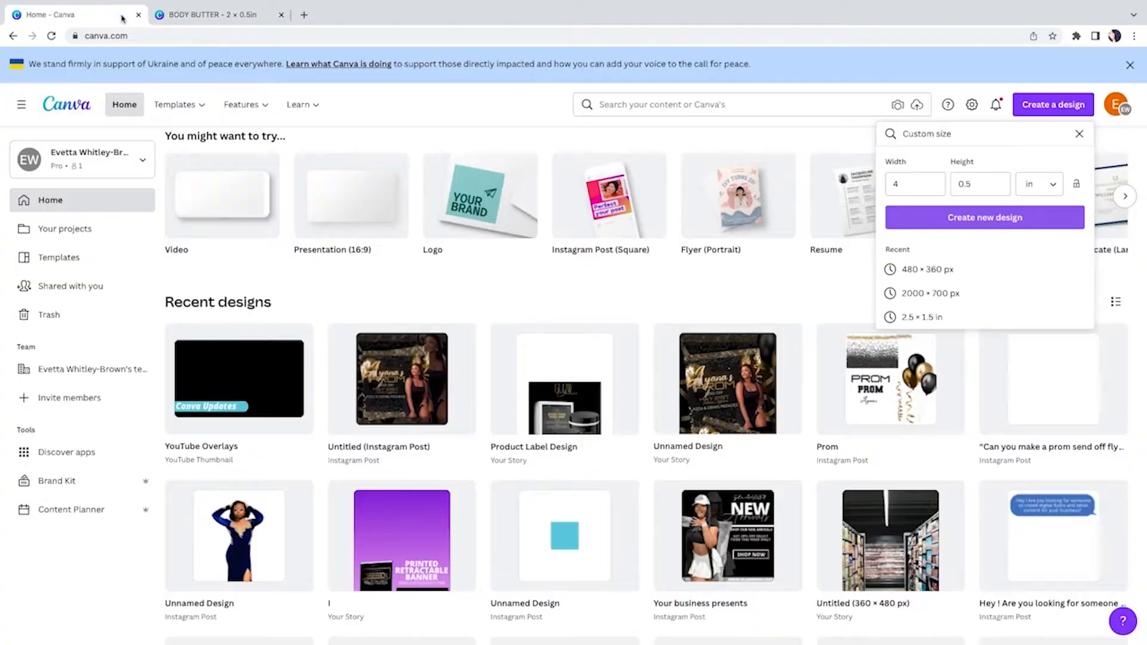
scroll(851, 291, down, 1)
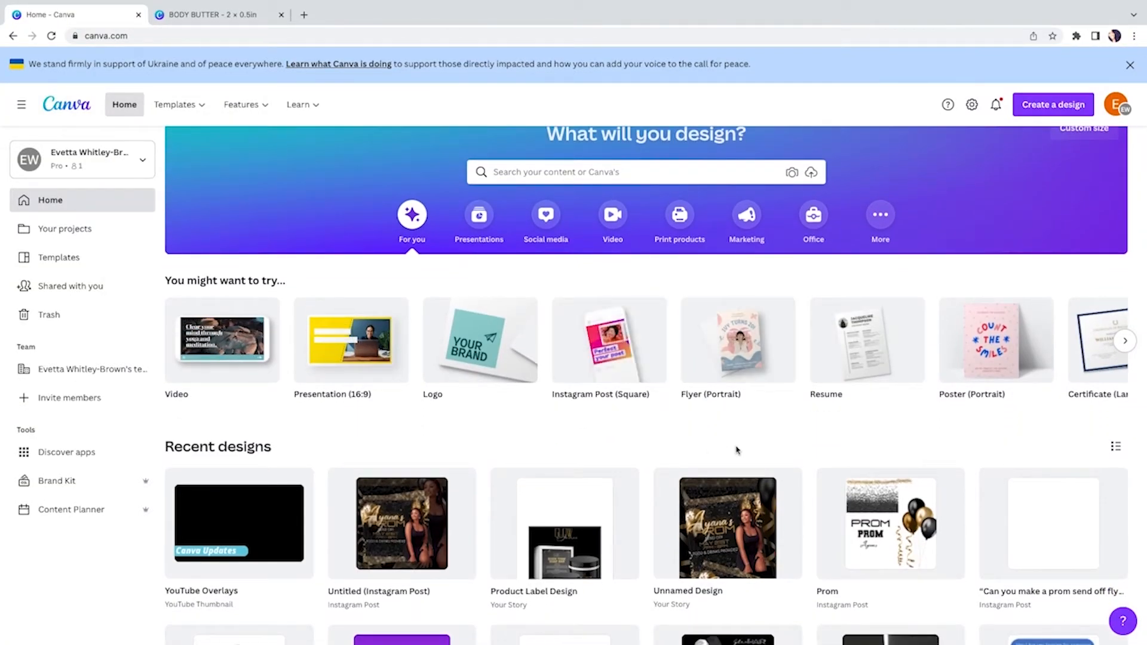
scroll(736, 450, down, 2)
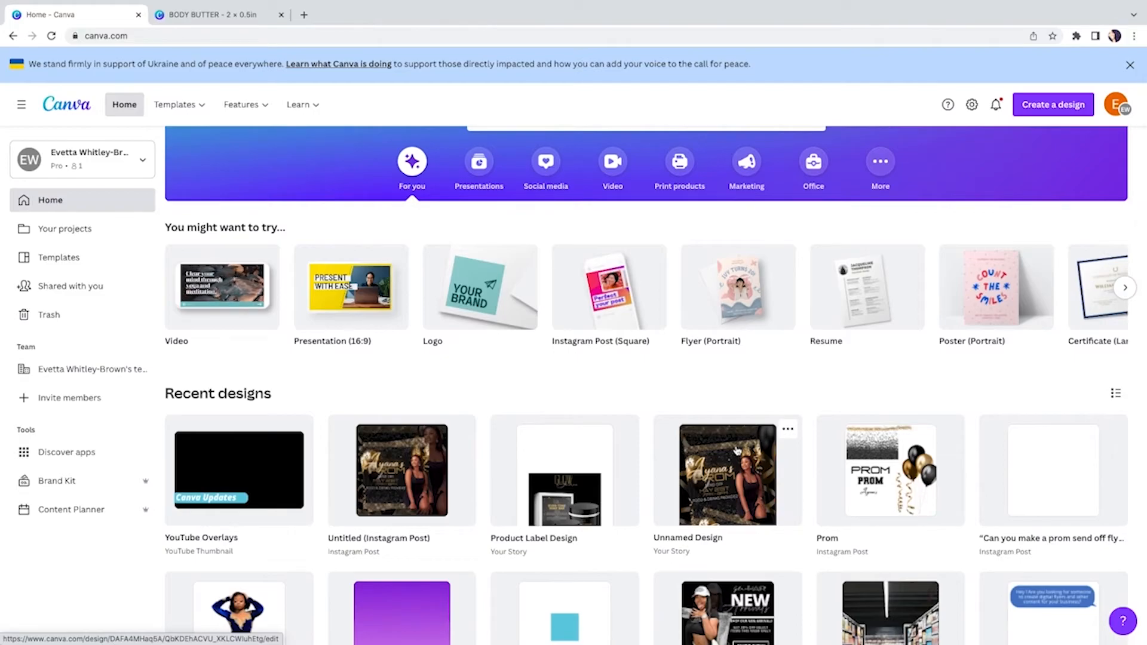
click(1069, 116)
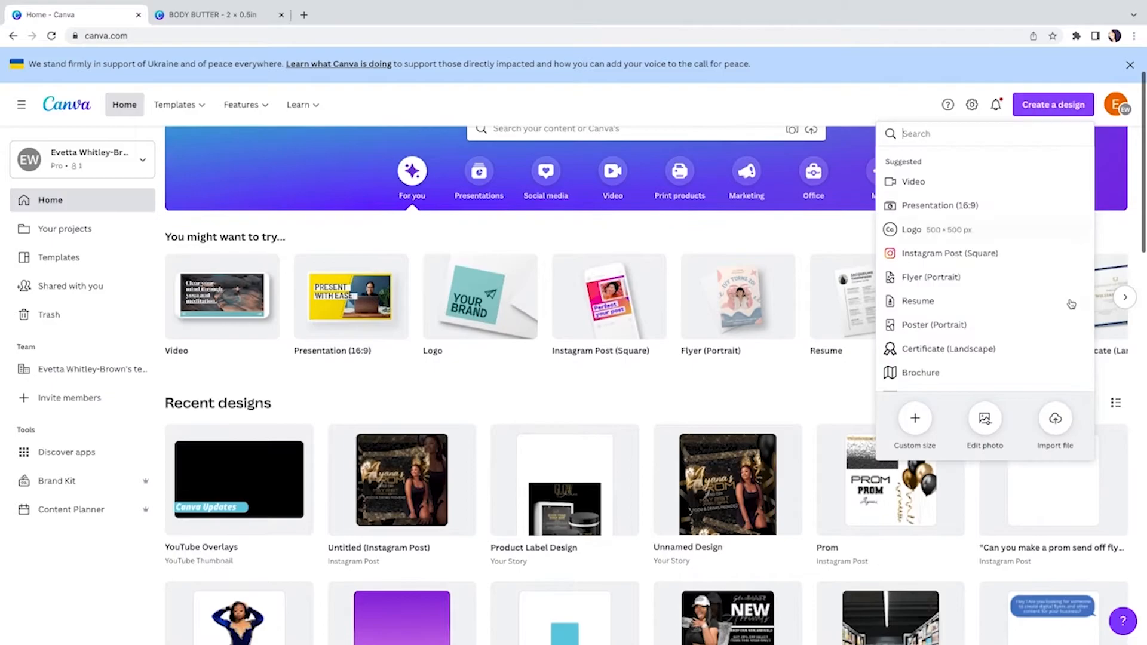
click(929, 422)
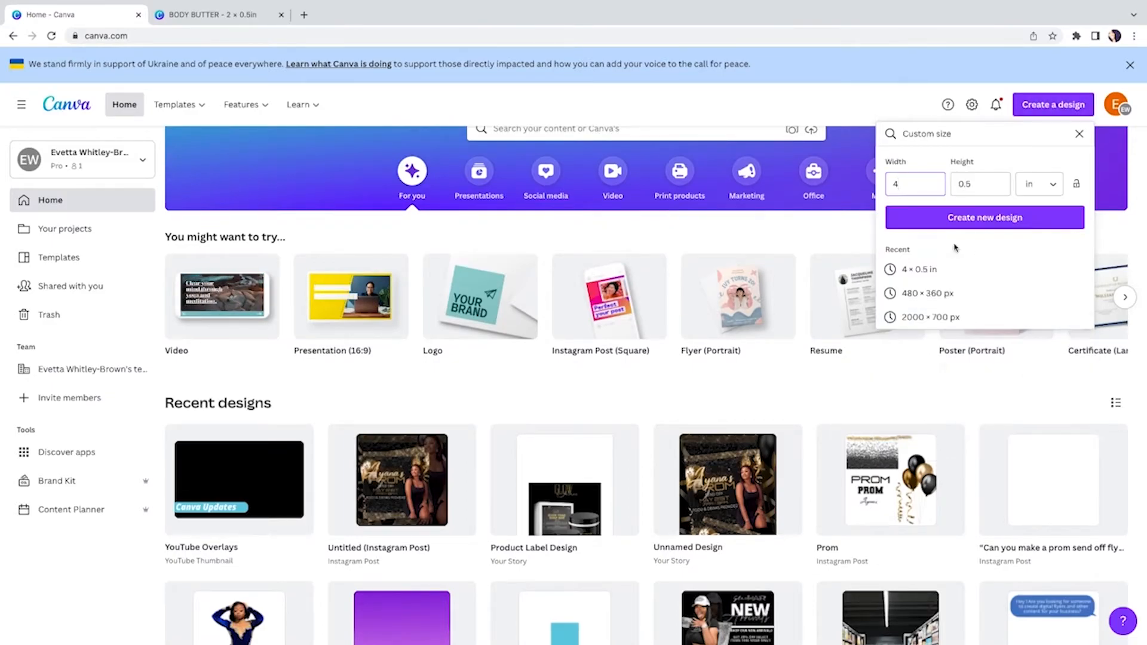
- Set the custom size to 2.5 × 2.5 in and create the new design
click(890, 183)
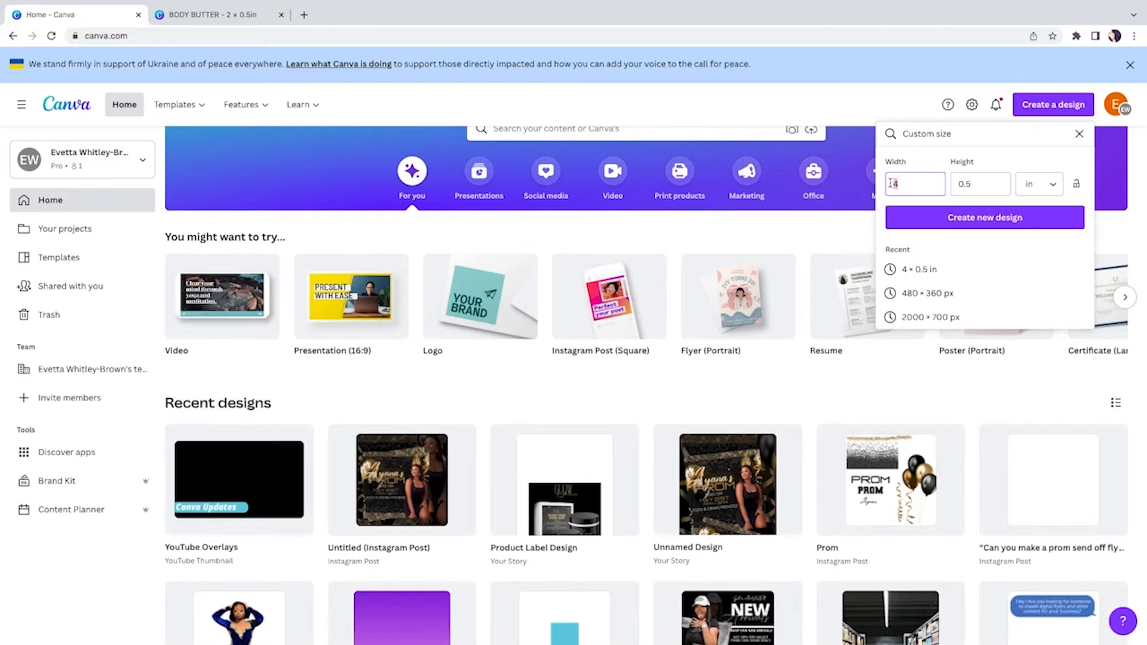
key(Delete)
text(2.5)
click(991, 184)
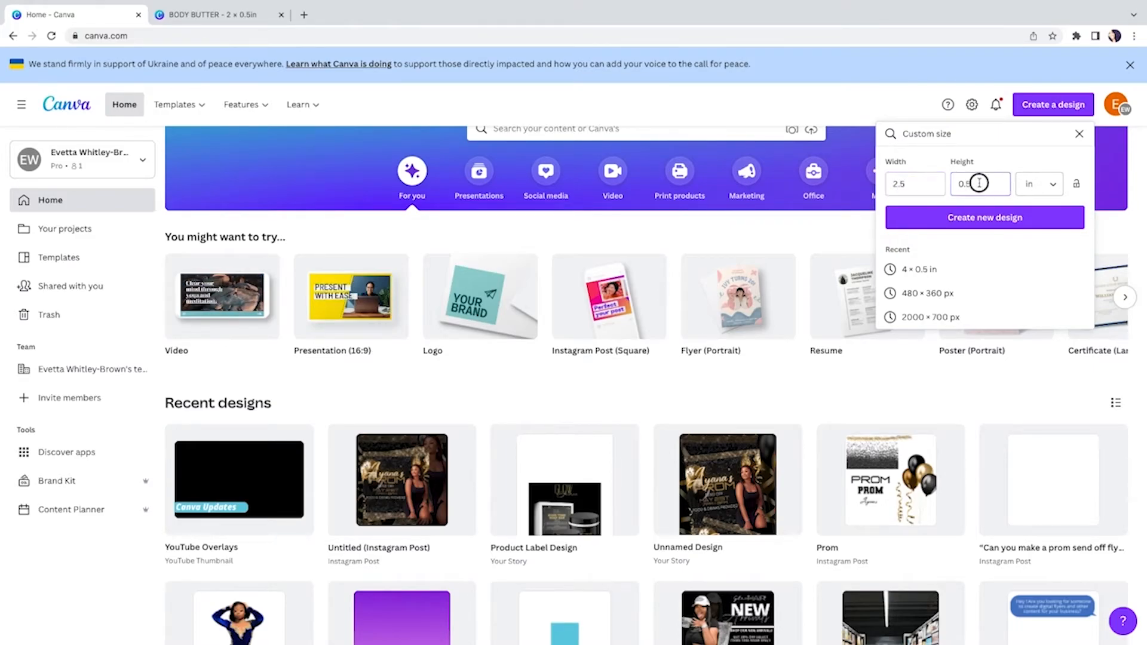
key(BackSpace)
key(BackSpace)
key(BackSpace)
text(2)
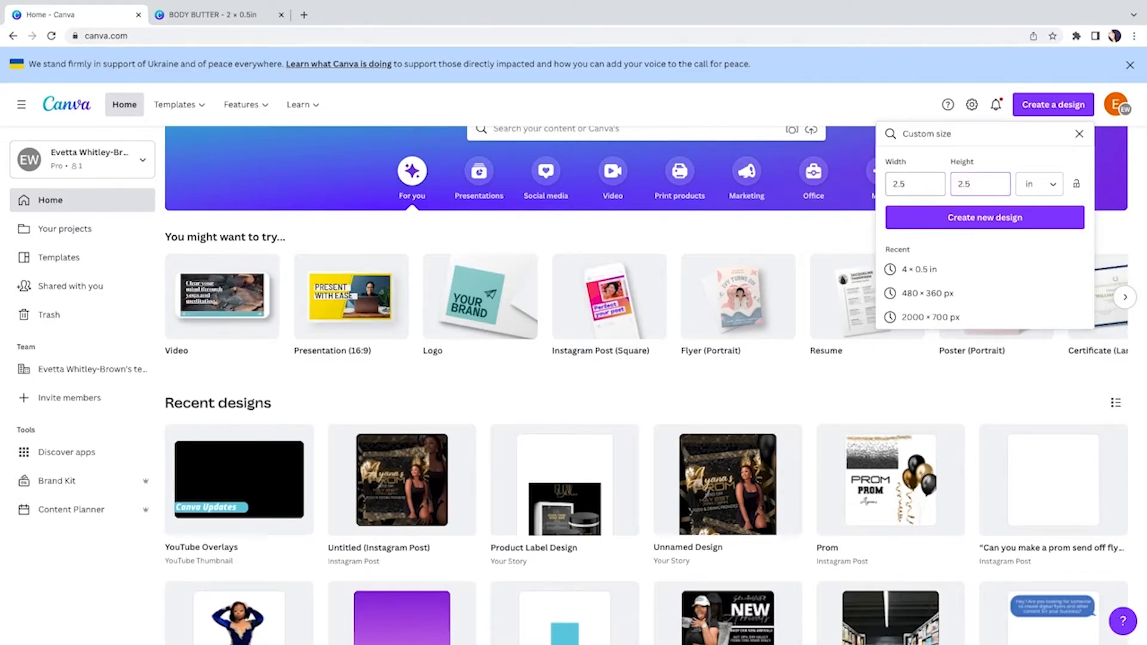
click(991, 219)
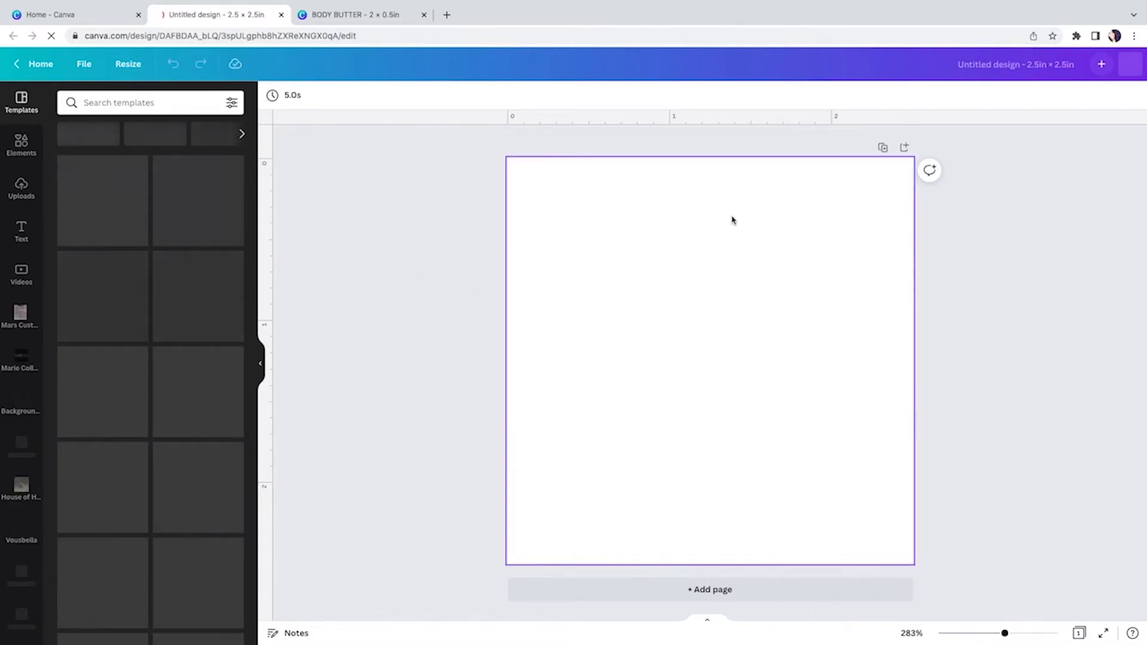
- Add a circle shape and enlarge it to 2.5 × 2.5 in so it fills the page
click(22, 145)
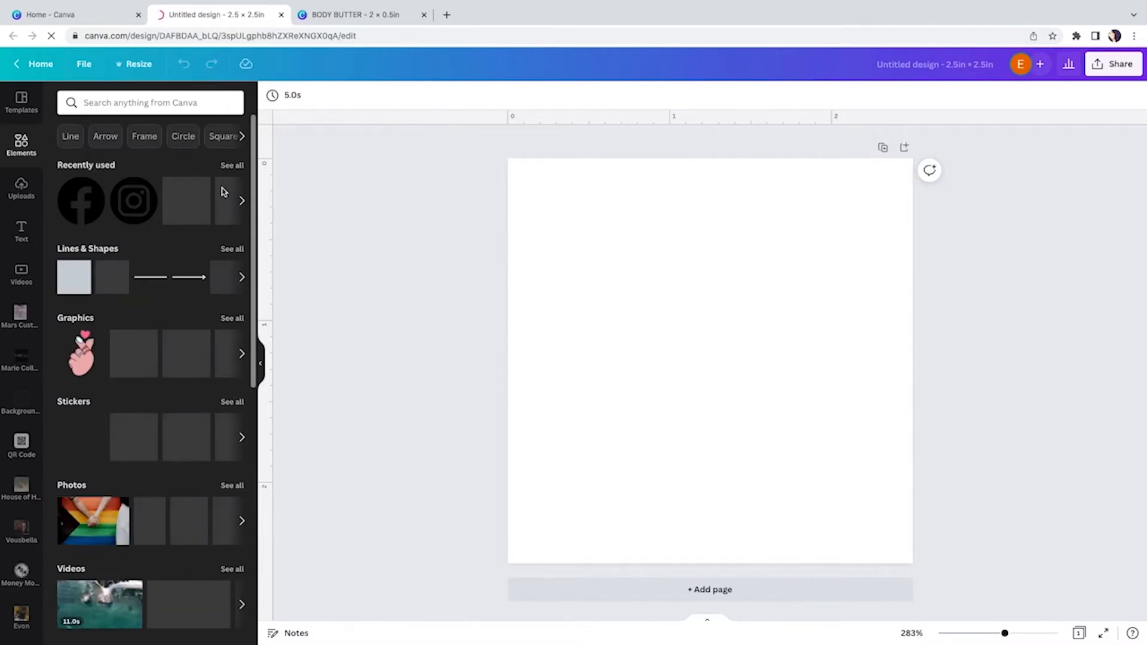
click(113, 279)
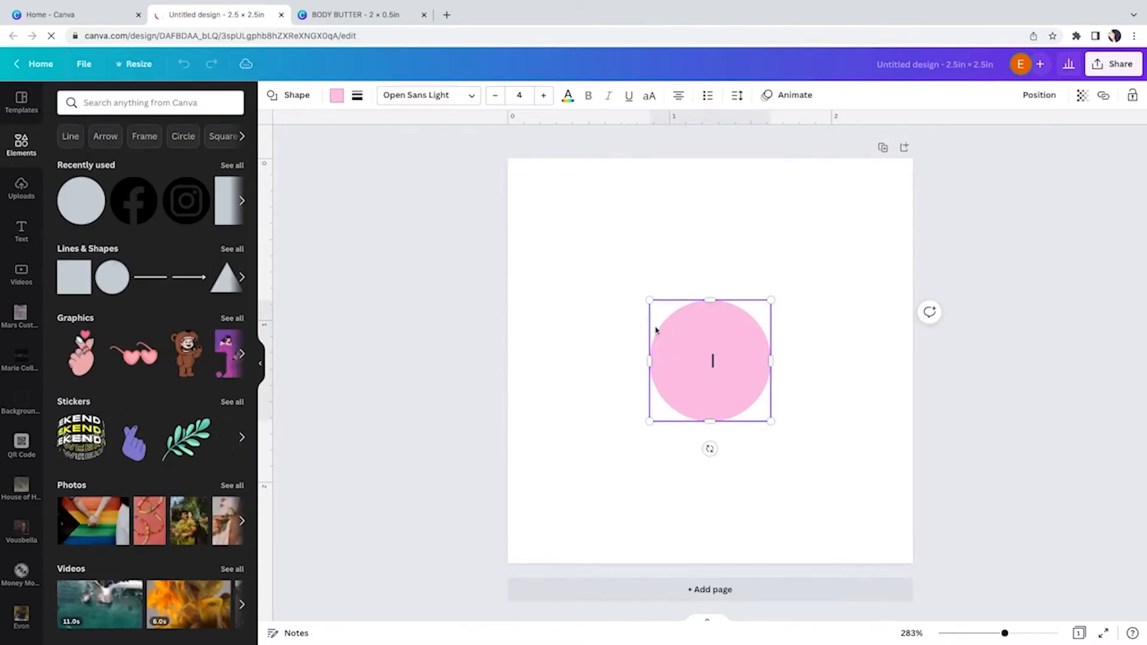
drag(735, 345, 588, 210)
drag(633, 281, 913, 561)
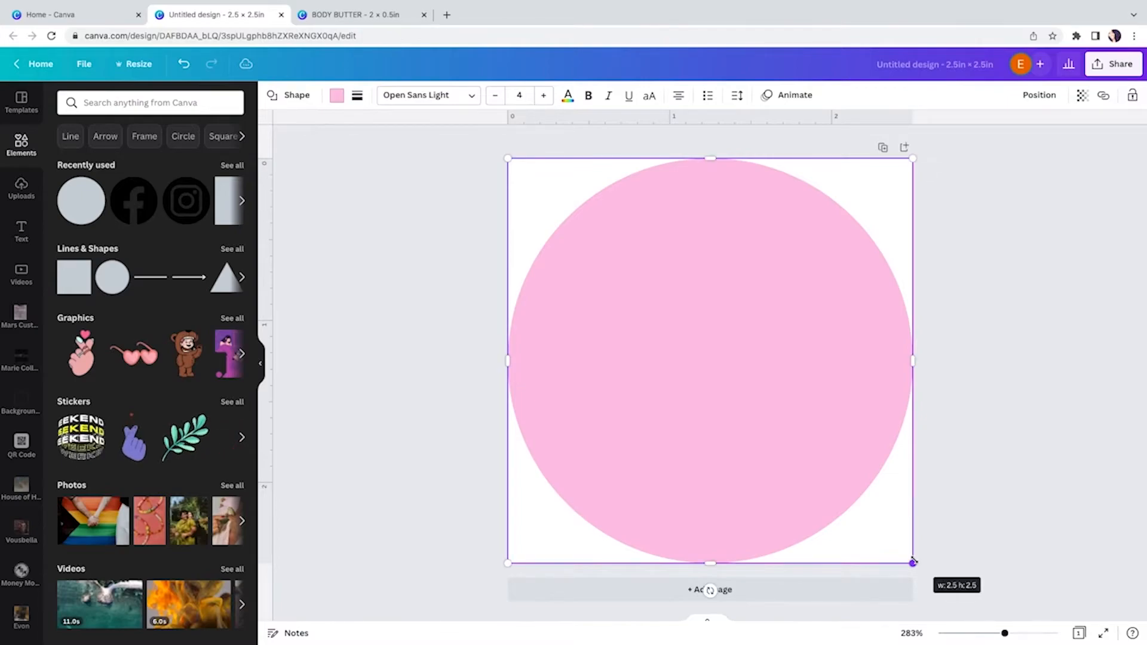
click(421, 239)
click(820, 246)
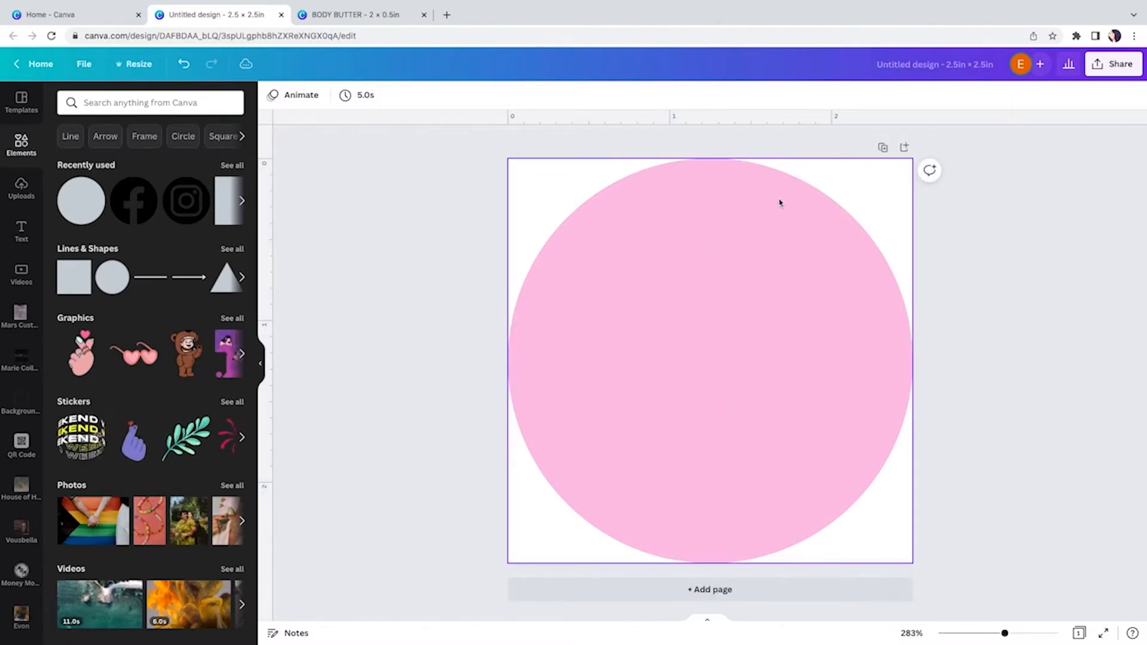
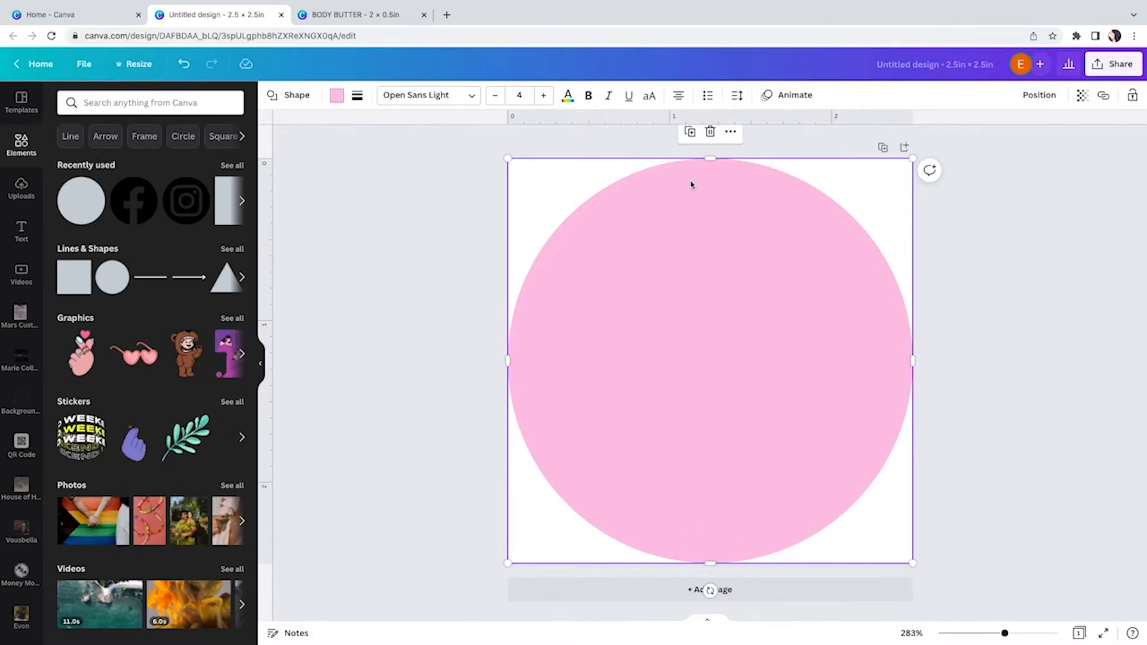
- Duplicate the pink circle and shrink the copy slightly so it sits inside the original
click(691, 135)
drag(725, 425, 704, 409)
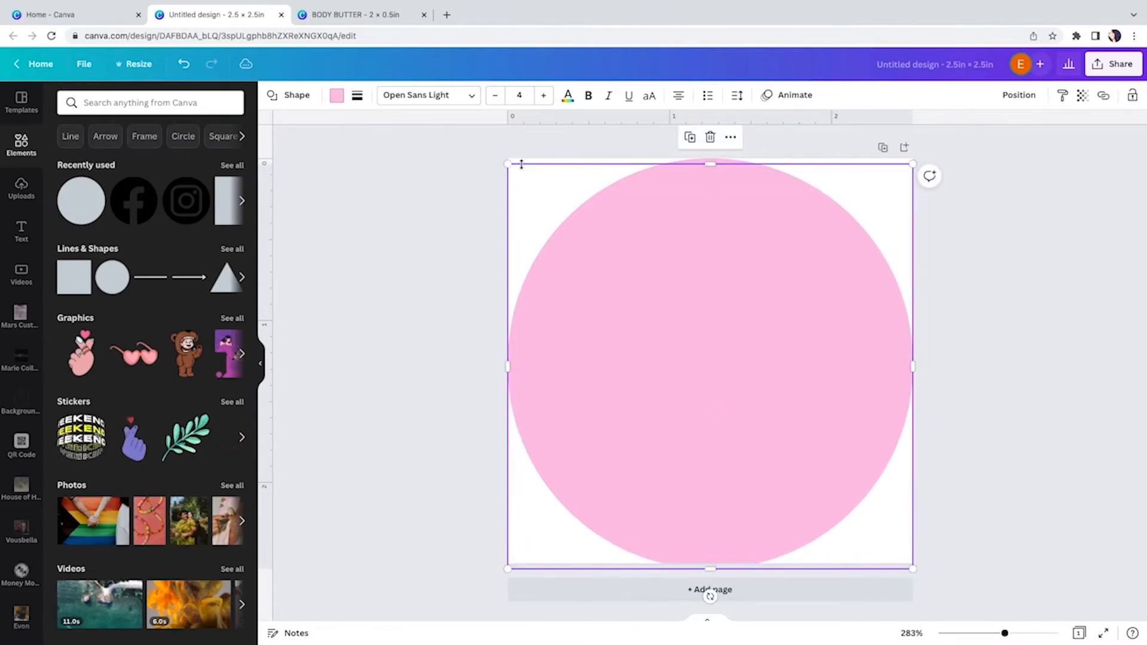
drag(508, 164, 525, 181)
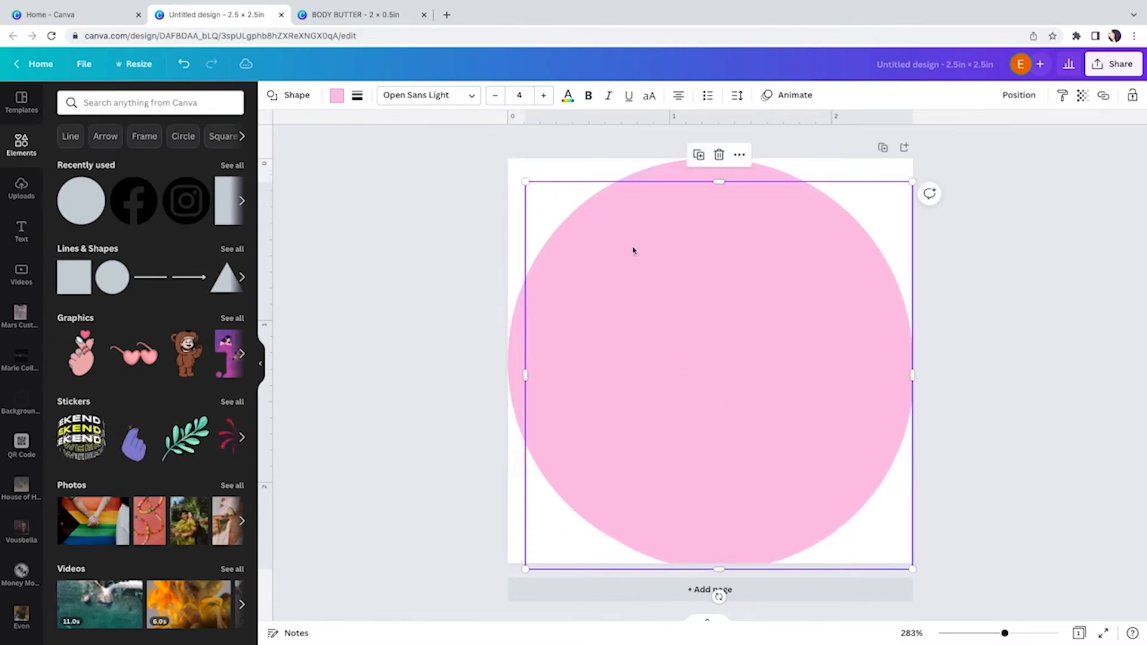
drag(694, 284, 684, 277)
- Recolor the inner circle white and center it on the page to leave an even pink ring
click(337, 95)
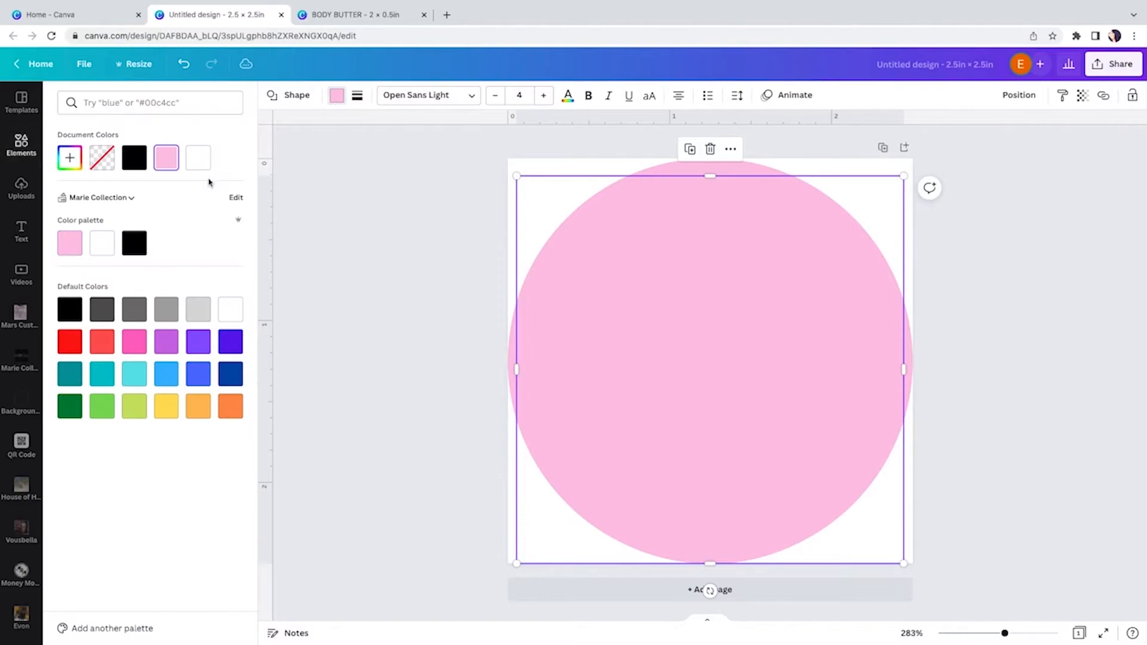
click(103, 245)
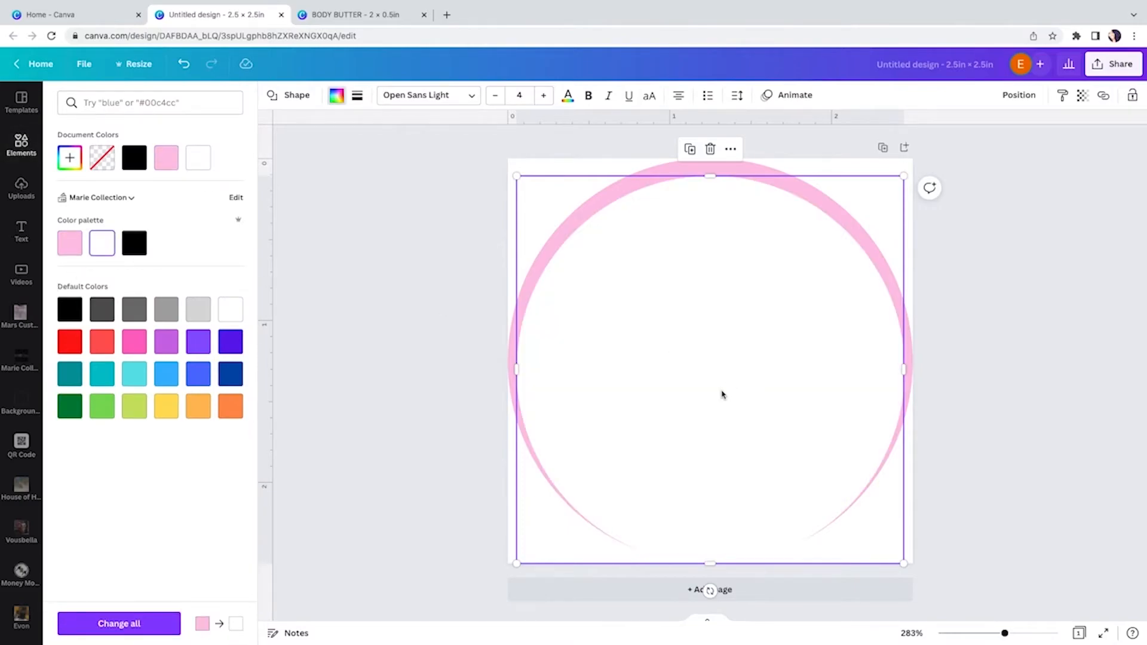
drag(725, 392, 724, 384)
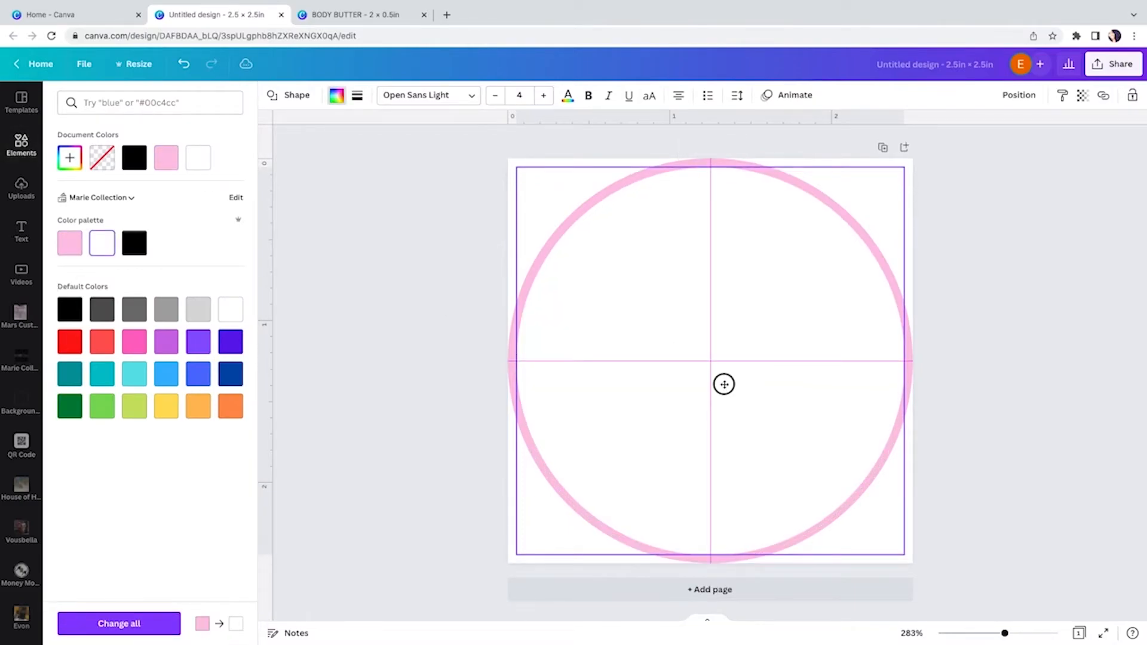
click(391, 296)
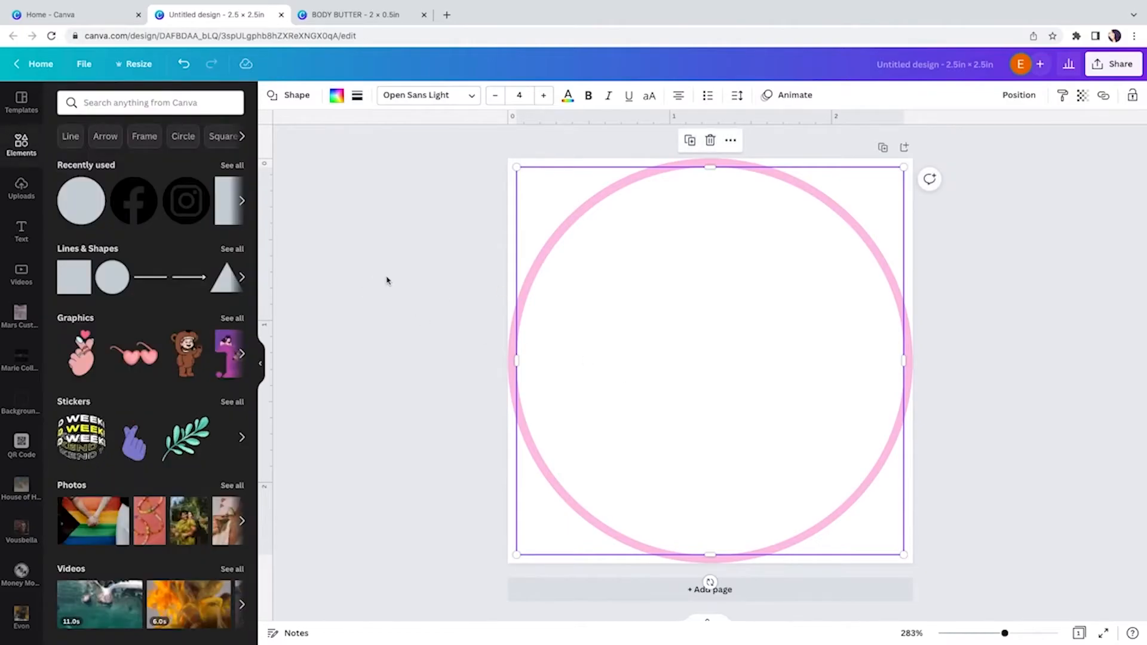
click(387, 281)
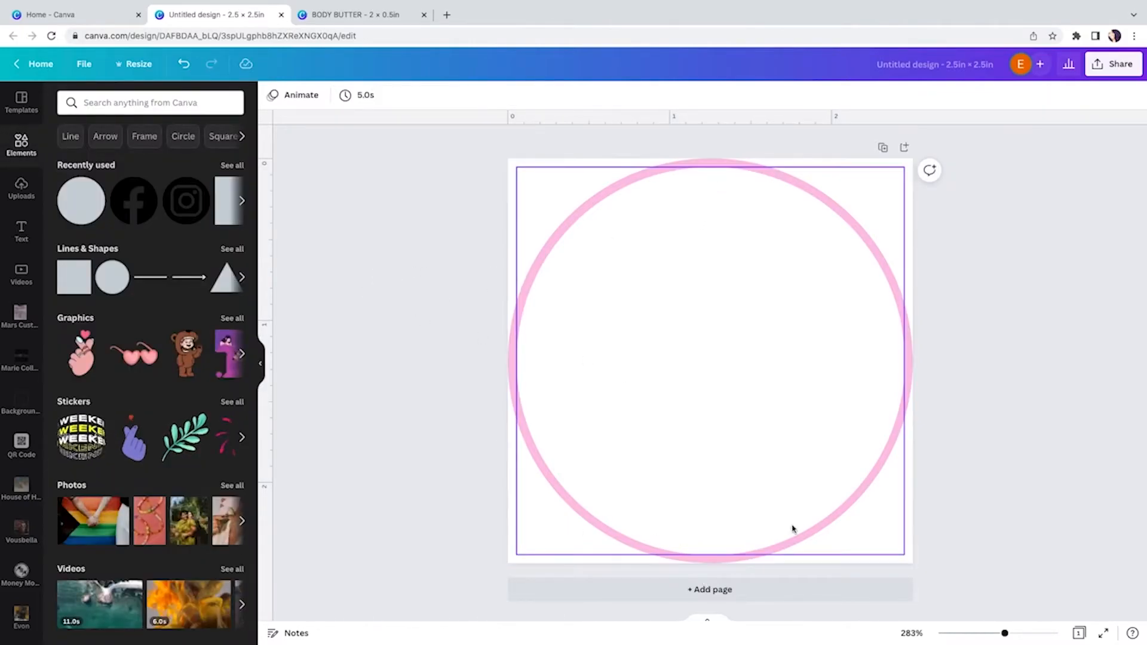
- Add a second page and paste the copied body butter label elements onto it
click(642, 439)
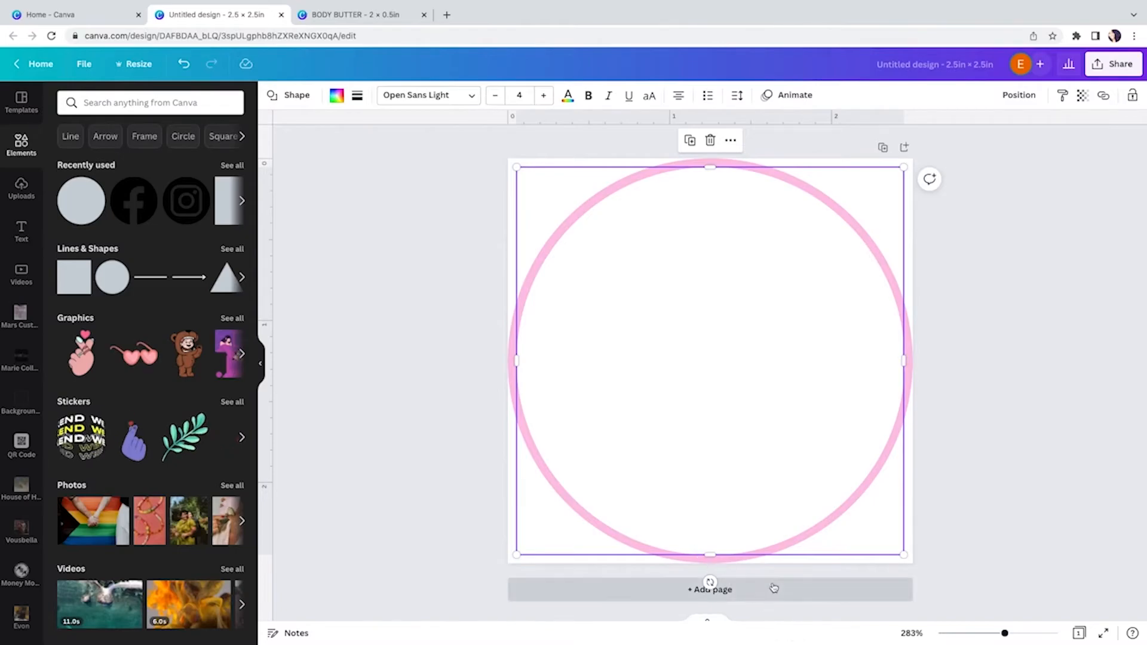
click(710, 590)
key(ctrl+v)
scroll(645, 257, up, 5)
scroll(646, 256, down, 5)
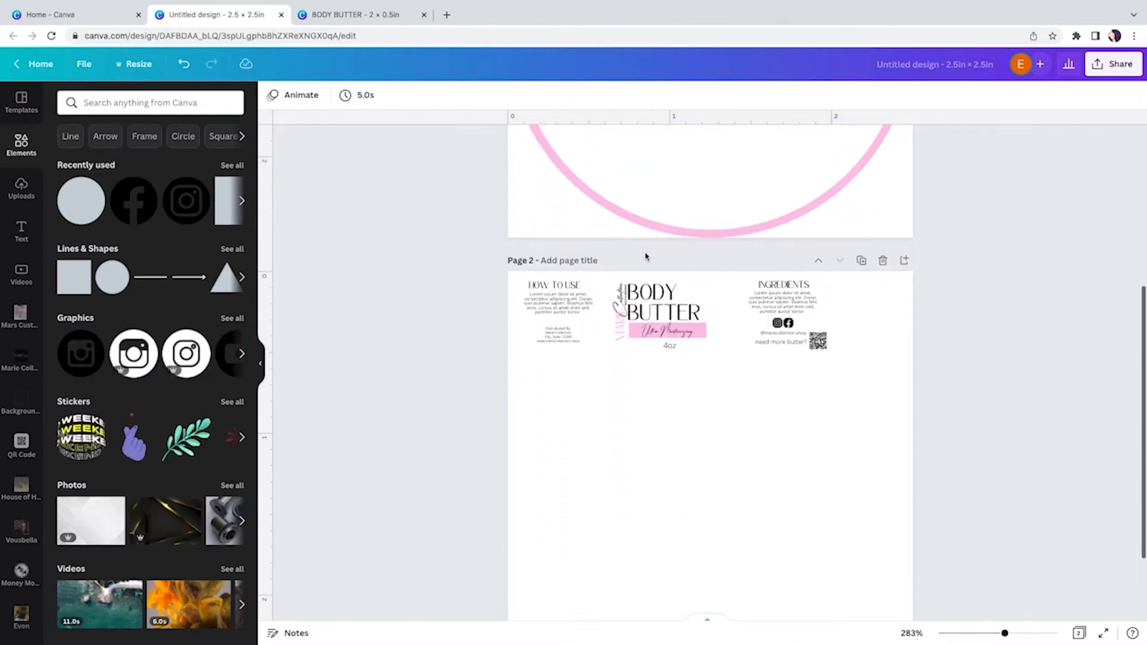
- Move the vertical Marie Collection logo and BODY BUTTER text together from page 2 into the upper part of the ring on page 1
drag(1004, 633, 1038, 632)
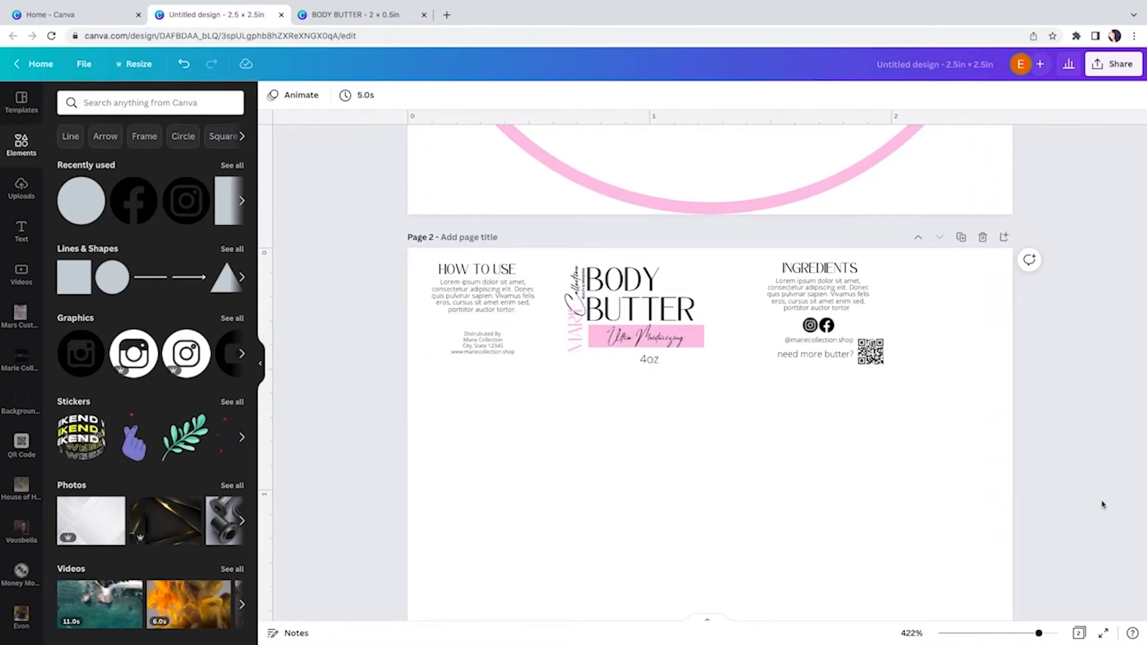
scroll(836, 411, up, 10)
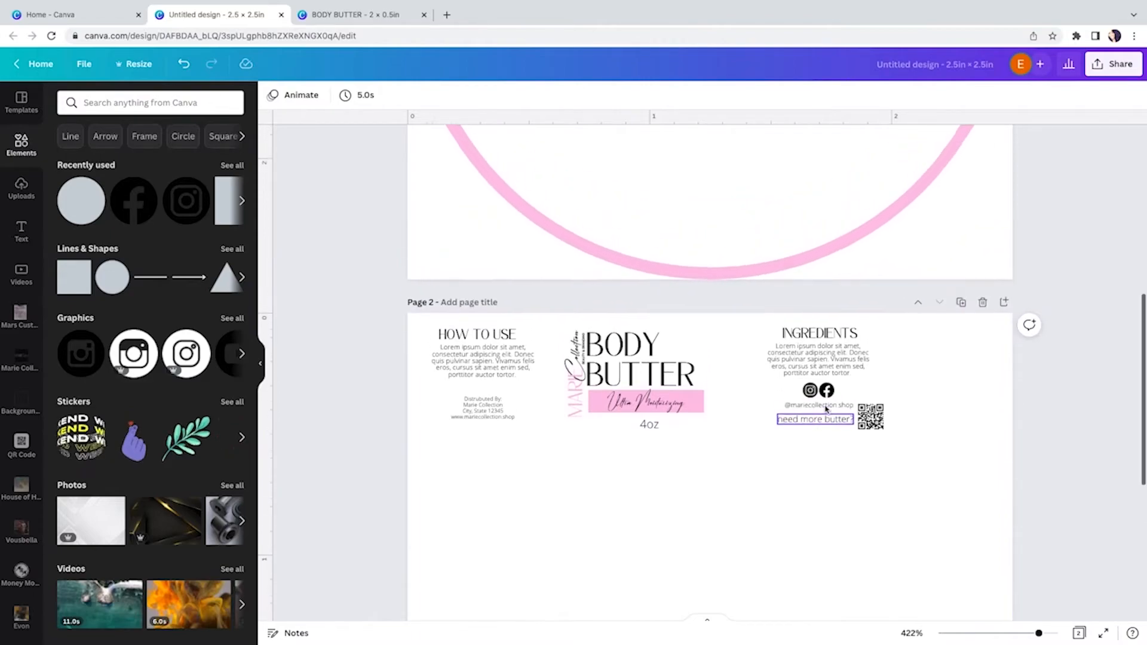
scroll(825, 410, down, 1)
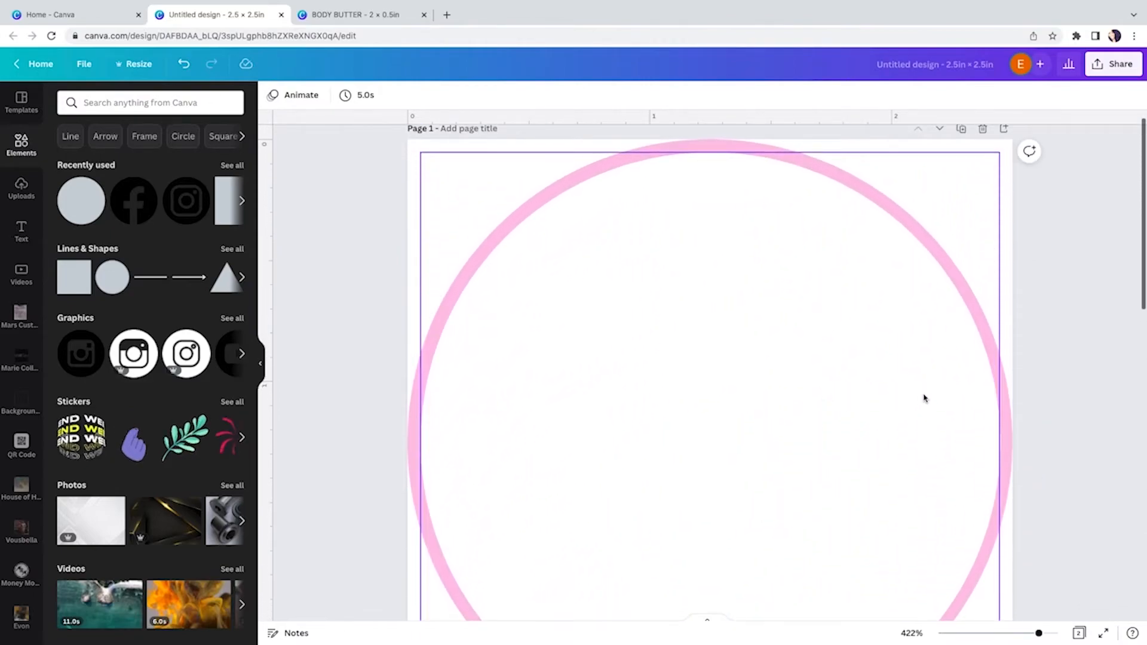
drag(1040, 635, 1023, 633)
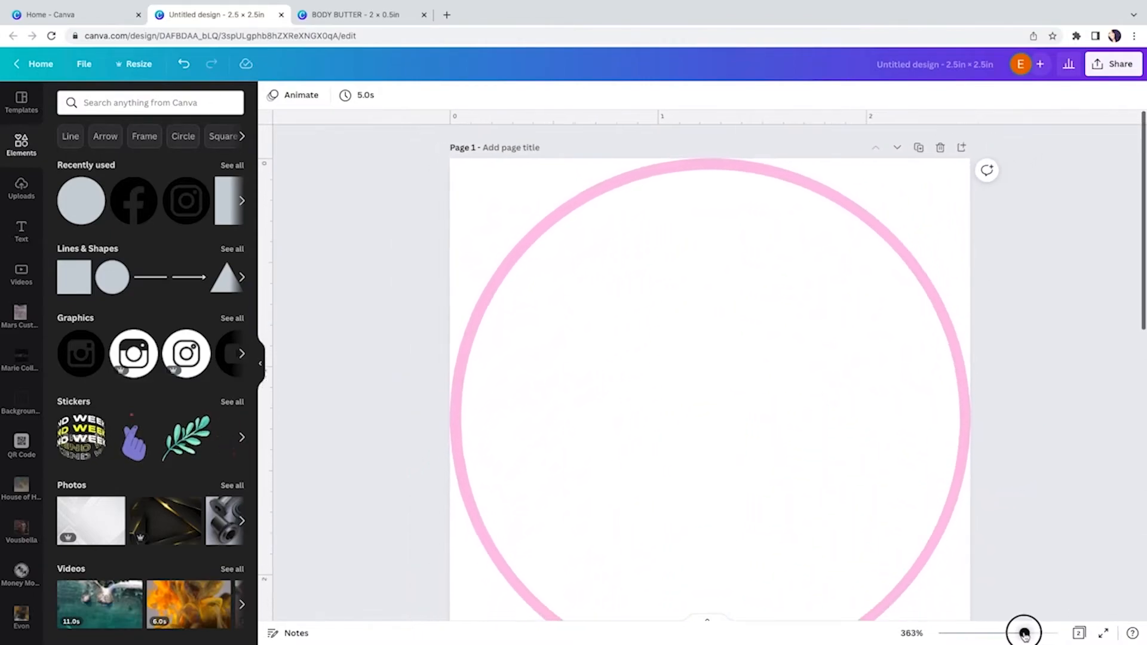
scroll(956, 528, down, 1)
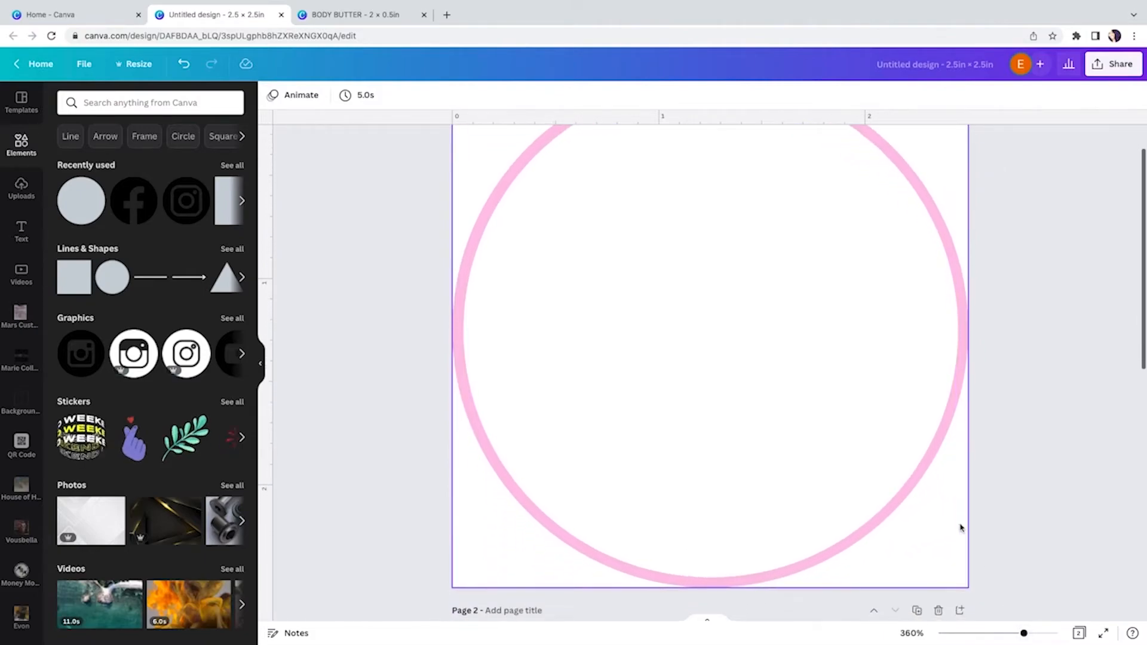
scroll(960, 528, down, 4)
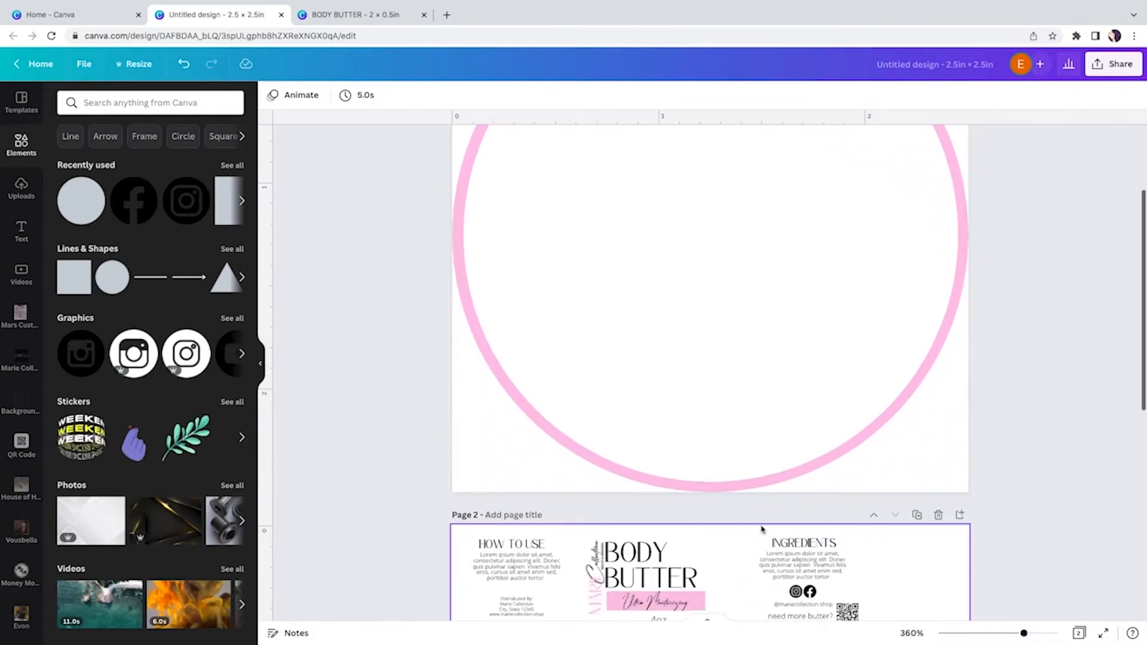
scroll(600, 568, down, 1)
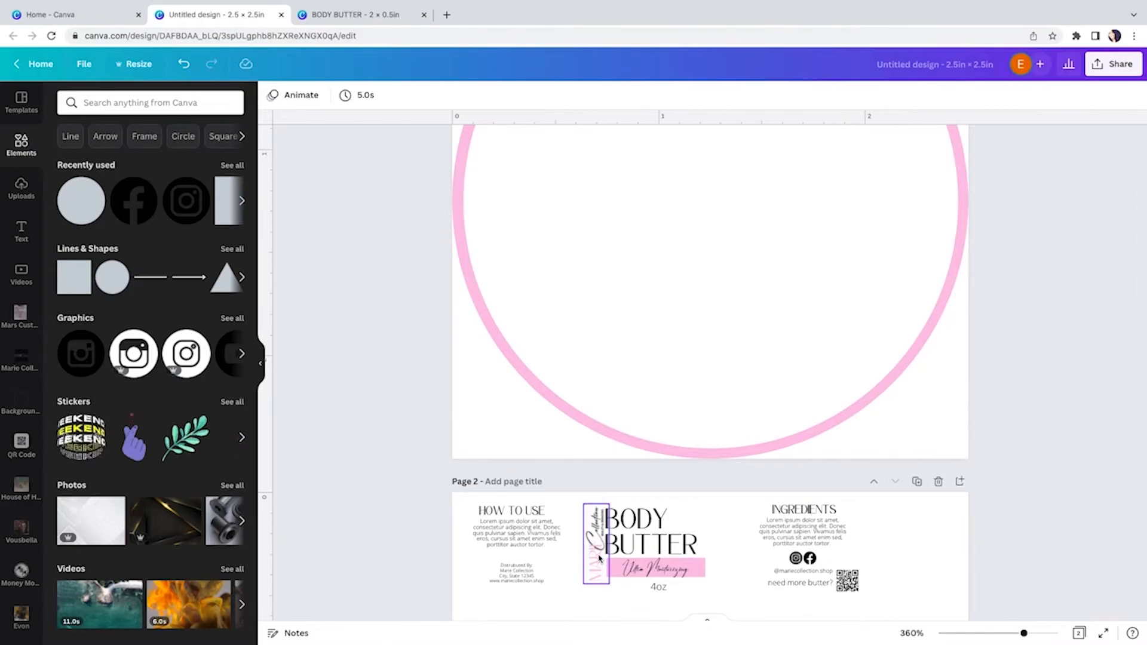
click(599, 559)
shift+click(664, 540)
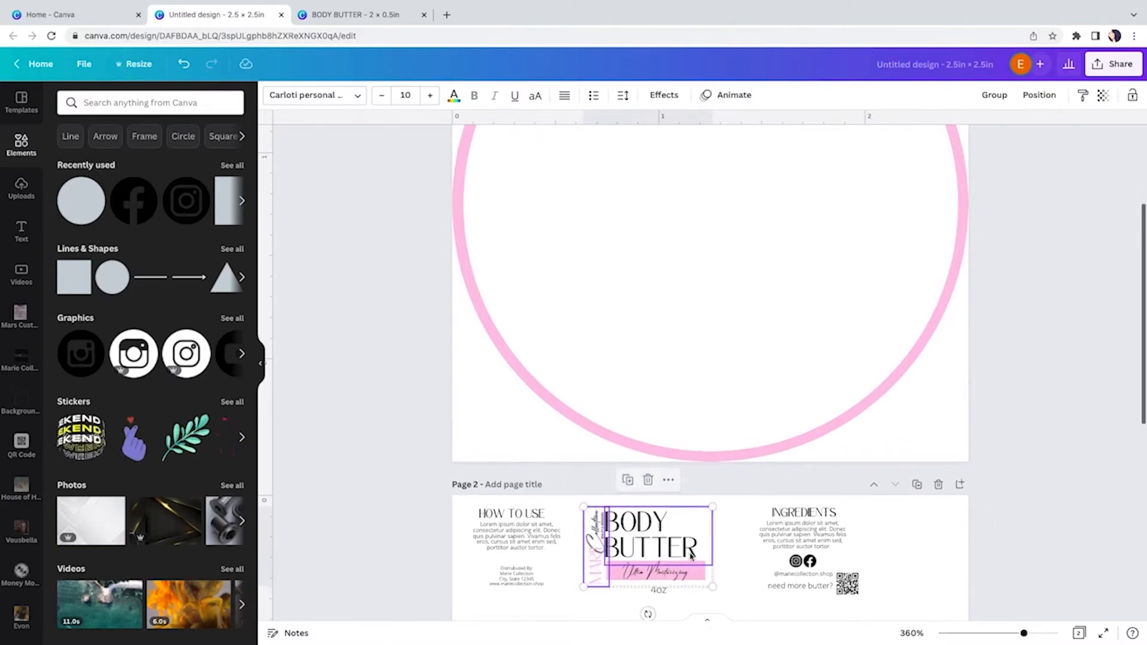
drag(664, 539, 693, 207)
scroll(691, 210, up, 6)
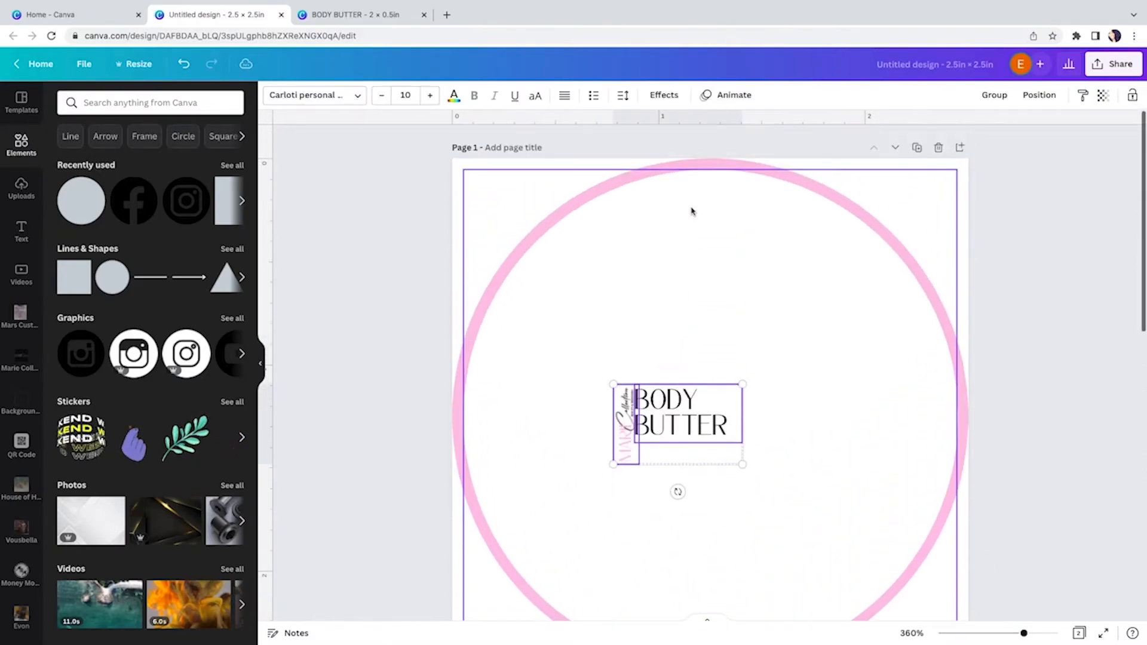
drag(688, 414, 721, 244)
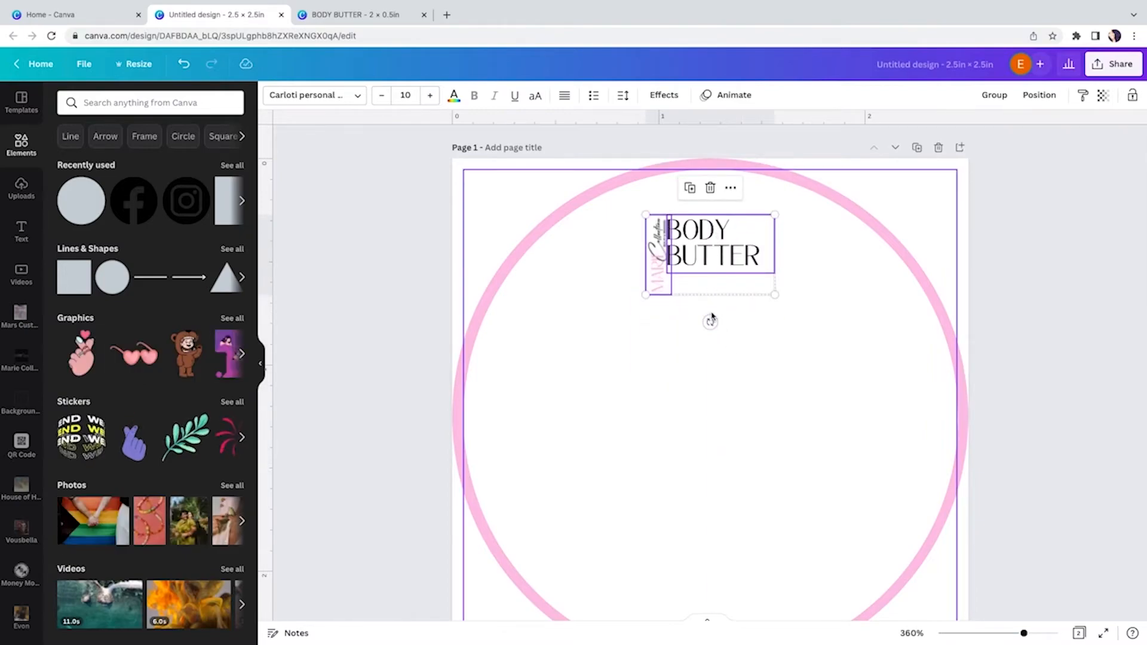
- Rotate the Marie Collection logo to horizontal and move the BODY BUTTER text below it inside the ring
click(826, 318)
click(717, 257)
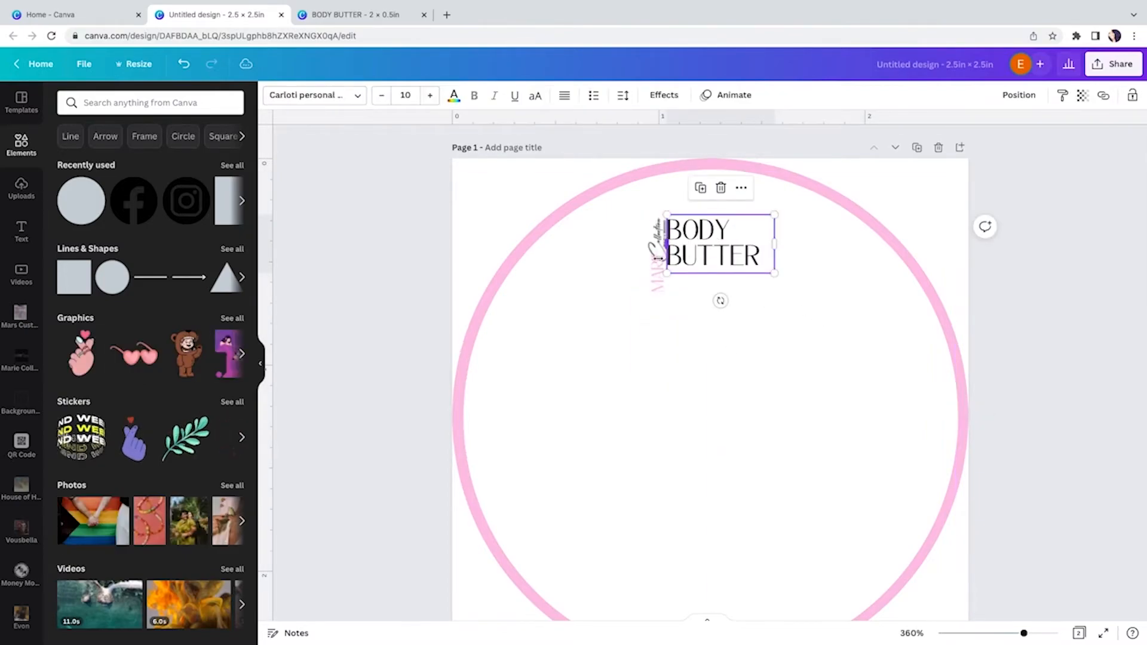
click(657, 280)
mouse_move(657, 302)
mouse_down()
mouse_move(699, 261)
mouse_move(648, 292)
mouse_up()
drag(734, 257, 752, 339)
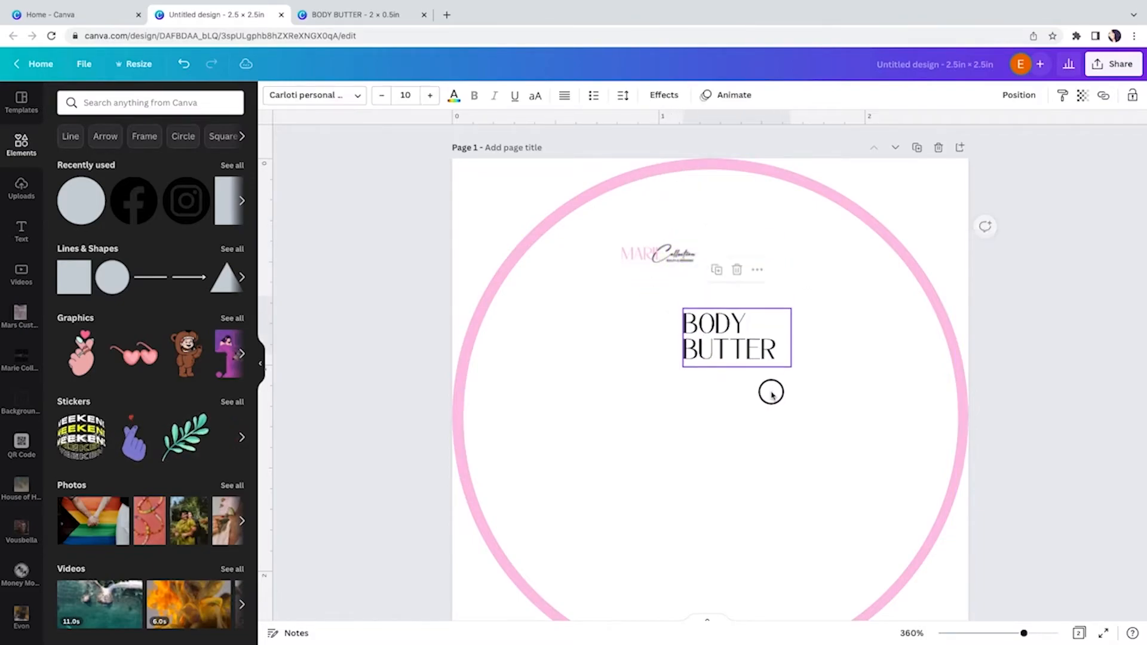
- Enlarge the Marie Collection logo near the ring's upper edge and place the BODY BUTTER text just below it
drag(771, 387, 737, 474)
click(657, 254)
drag(705, 266, 816, 339)
drag(798, 298, 799, 248)
drag(725, 226, 729, 215)
click(730, 423)
drag(730, 423, 704, 302)
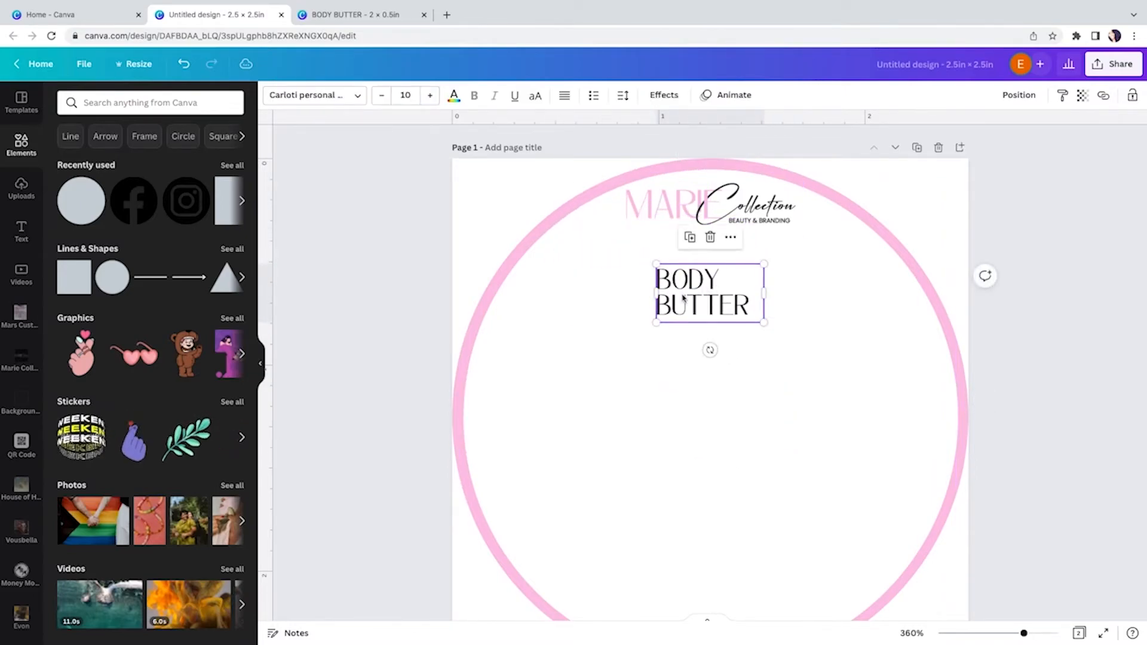
- Put BODY BUTTER on a single line, enlarge it to font size 21.5 and position it below the logo
key(BackSpace)
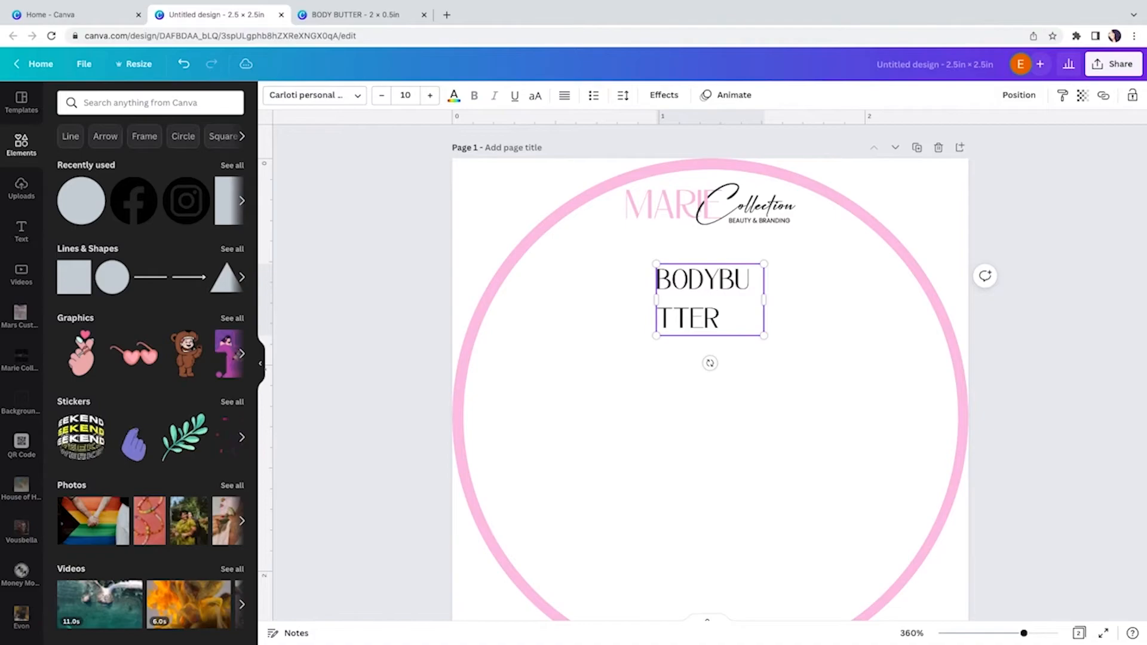
drag(765, 299, 830, 297)
drag(656, 297, 520, 442)
drag(829, 328, 874, 336)
click(732, 387)
mouse_move(719, 304)
mouse_down()
mouse_move(758, 297)
mouse_move(735, 291)
mouse_up()
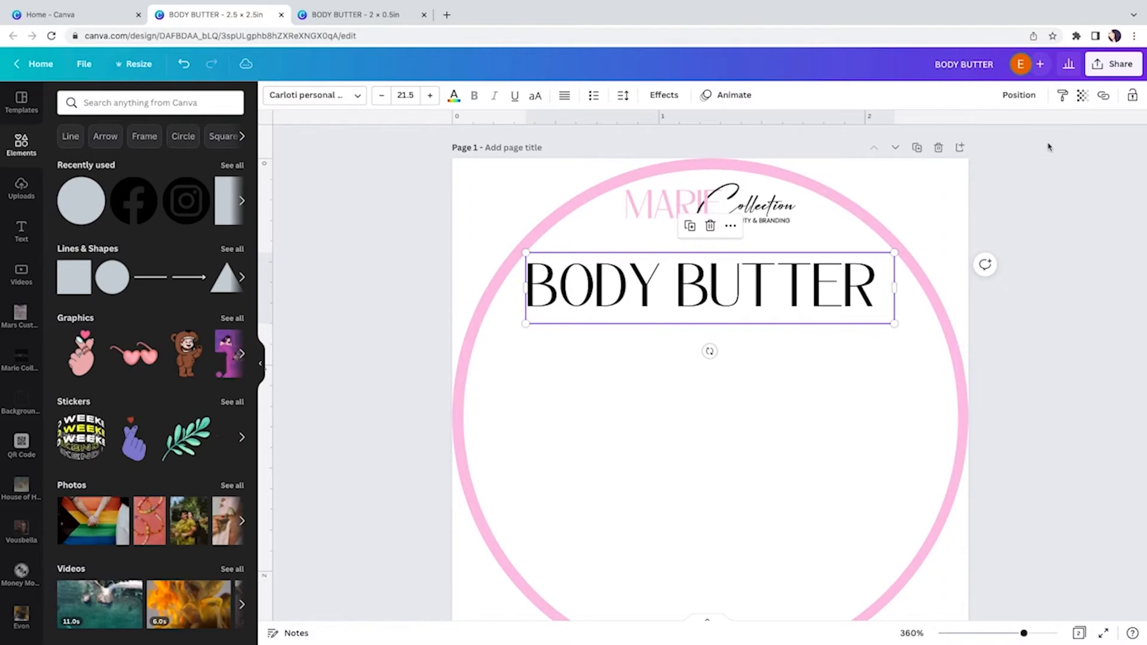
click(1038, 95)
click(776, 374)
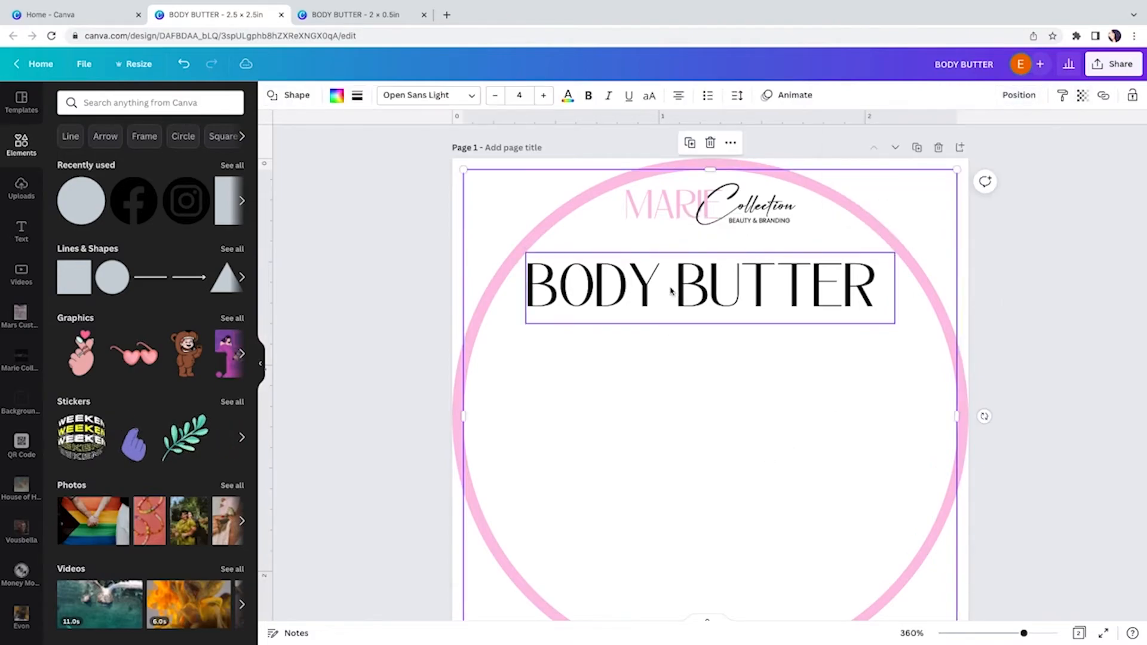
drag(729, 289, 741, 323)
- Bring the pink bar and Ultra Moisturizing text from page 2 beneath BODY BUTTER, enlarging the script text to size 13.5
scroll(709, 379, down, 4)
right_click(726, 328)
click(602, 340)
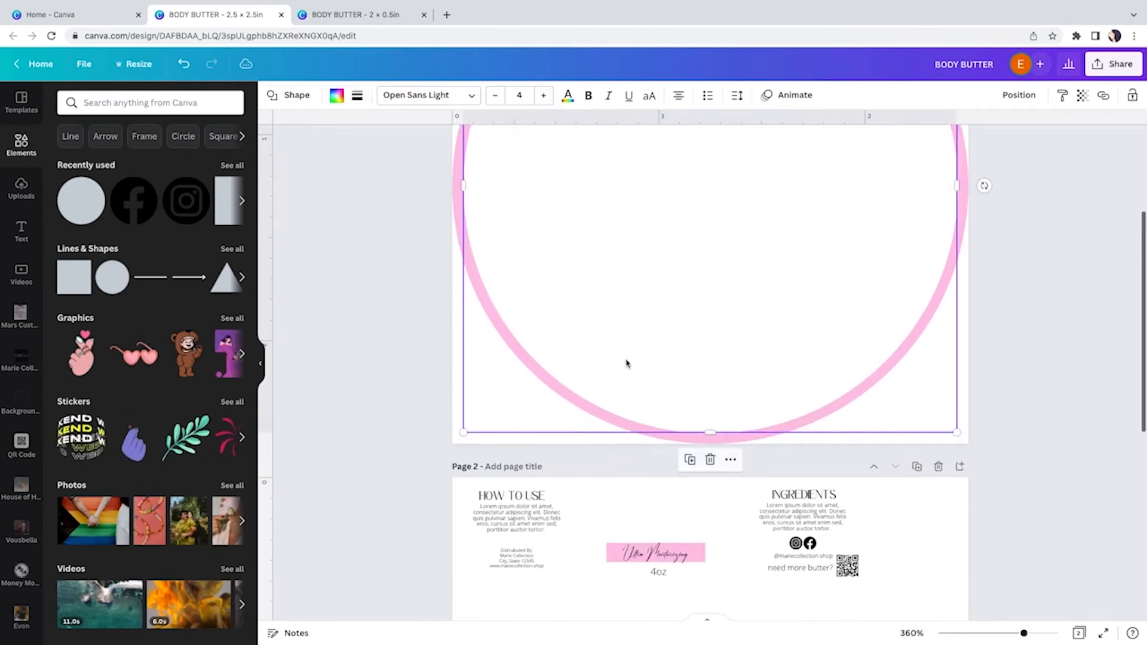
drag(633, 540, 706, 184)
scroll(719, 192, up, 2)
scroll(719, 193, up, 1)
drag(709, 358, 746, 318)
click(720, 405)
drag(738, 412, 795, 318)
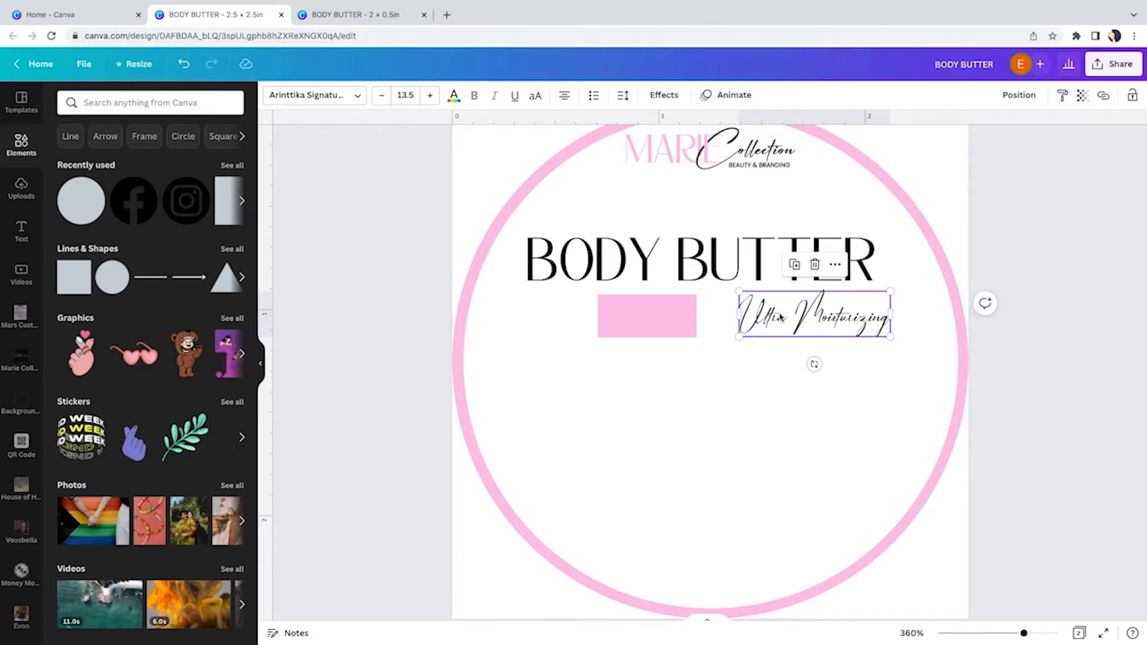
key(ctrl+z)
- Stretch the pink bar on both sides to the full width of the BODY BUTTER text box
drag(767, 323, 896, 321)
drag(598, 315, 526, 313)
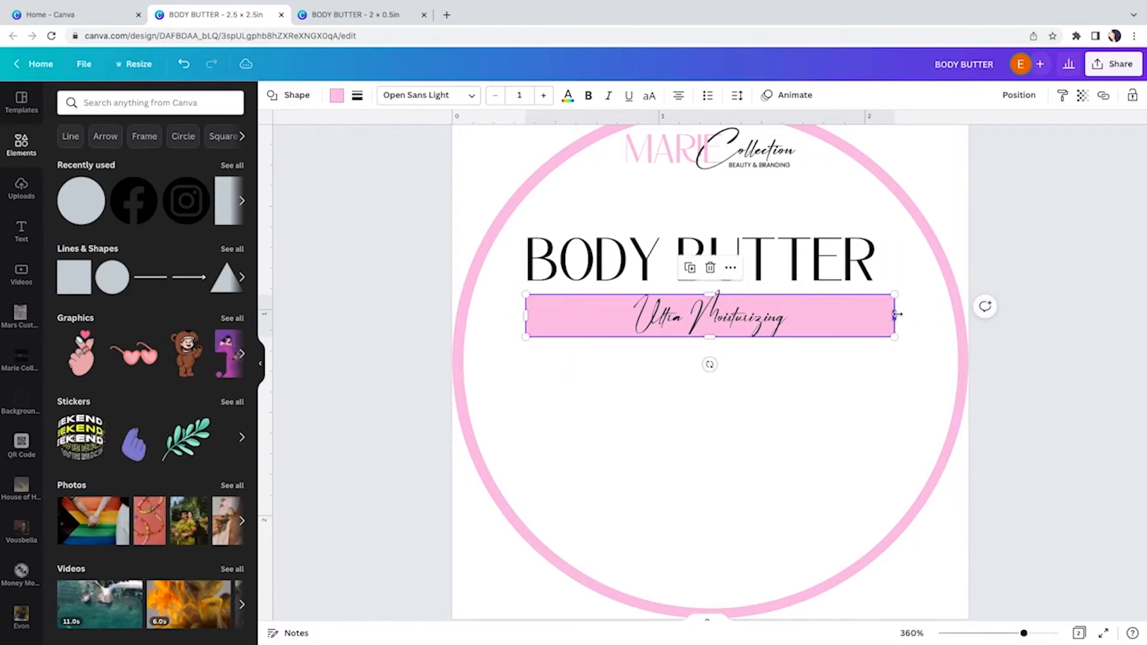
drag(896, 314, 895, 313)
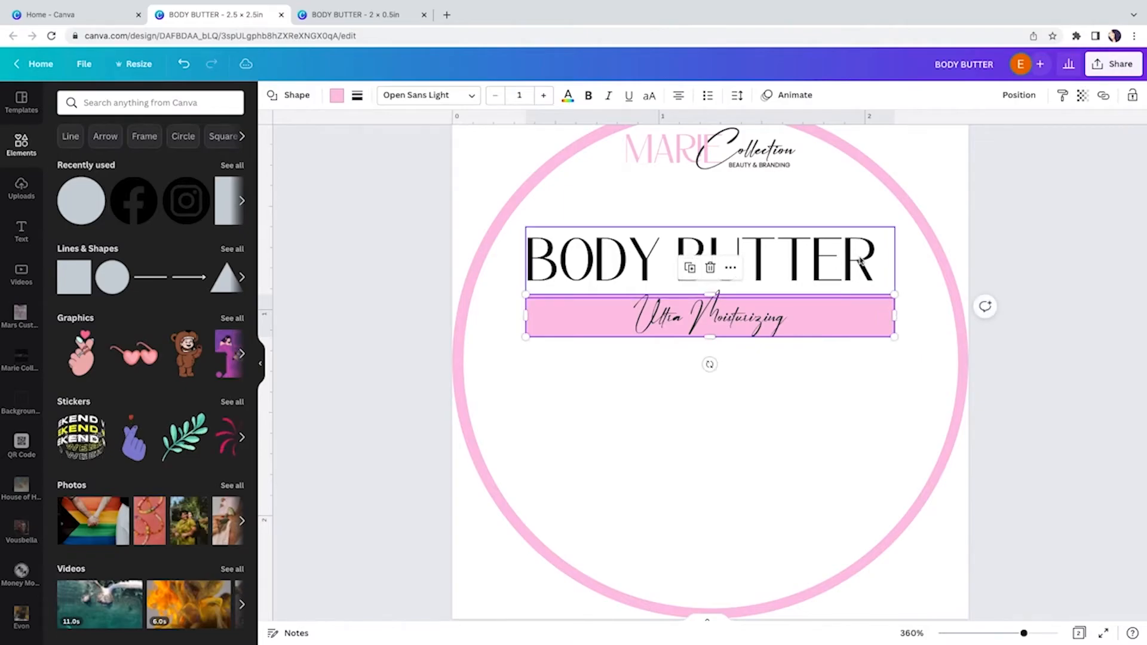
- Narrow the BODY BUTTER text box to fit its lettering and center it horizontally on the page
click(883, 256)
click(887, 257)
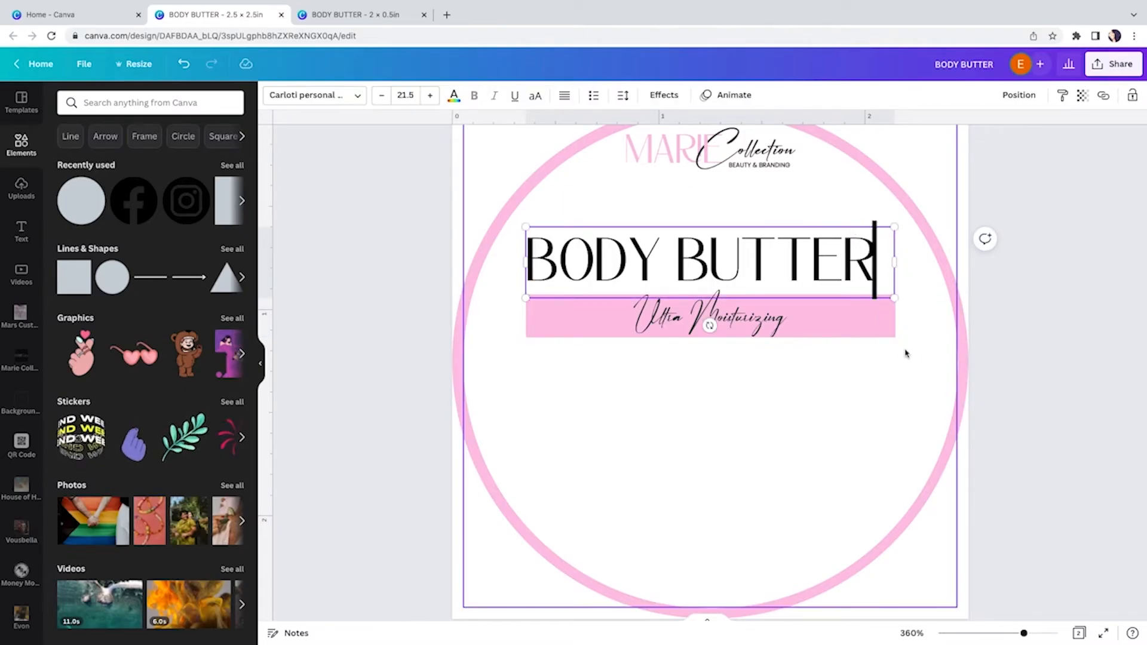
drag(894, 262, 875, 263)
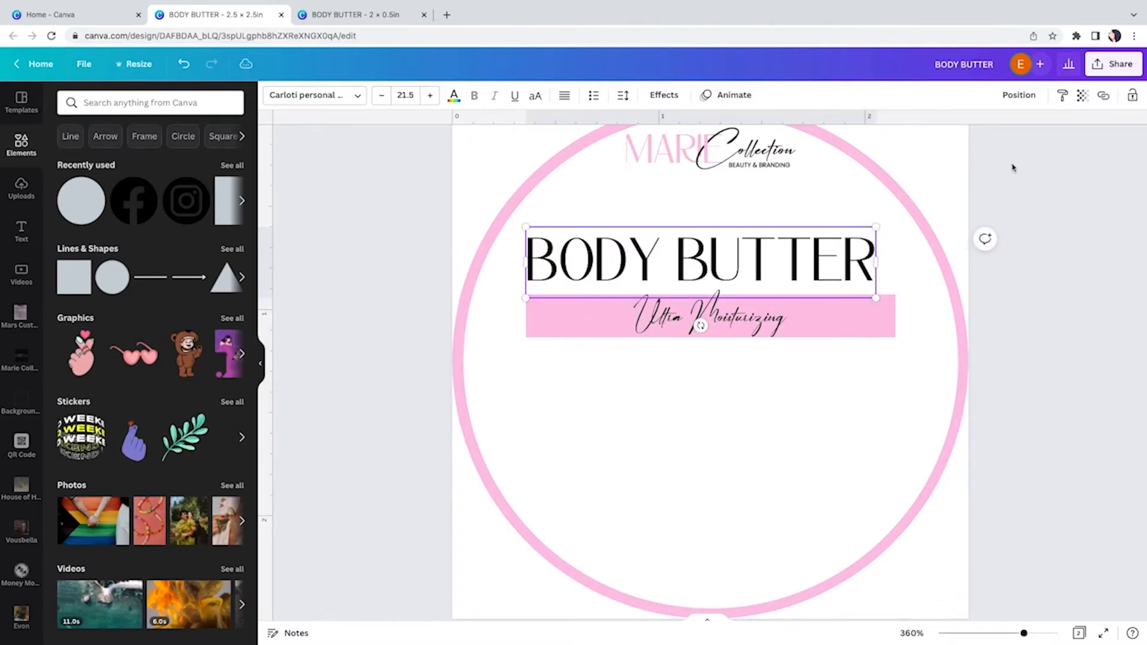
click(1019, 95)
click(973, 228)
click(878, 320)
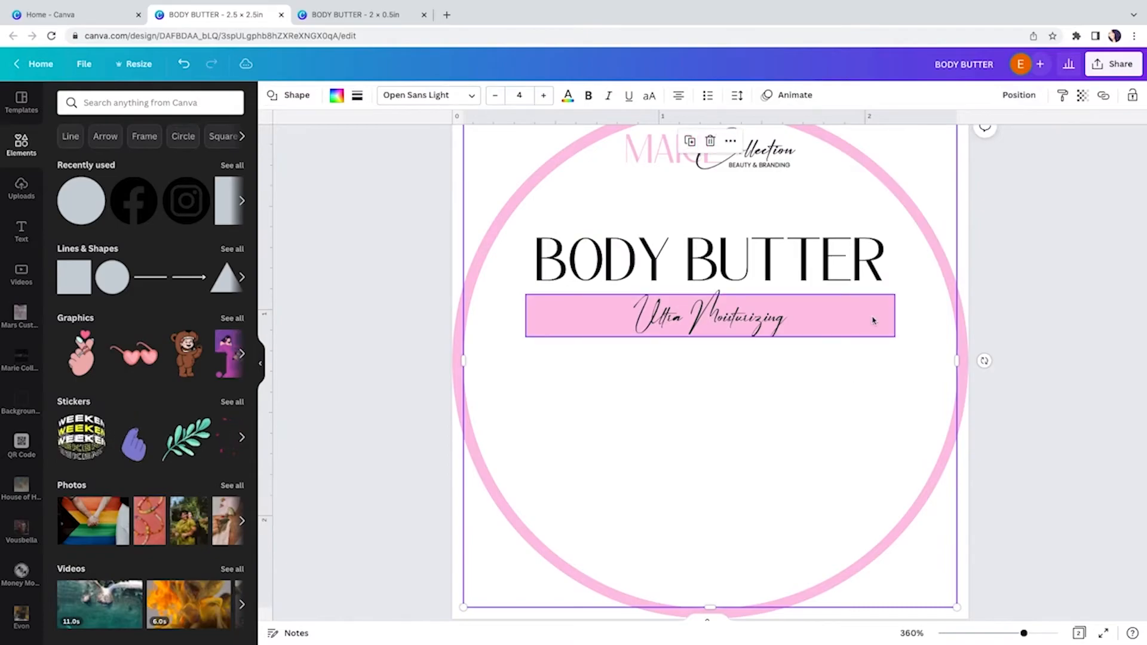
- Trim both ends of the pink bar to the BODY BUTTER lettering and nudge Ultra Moisturizing slightly lower within it
drag(894, 315, 884, 316)
drag(527, 316, 535, 315)
click(747, 322)
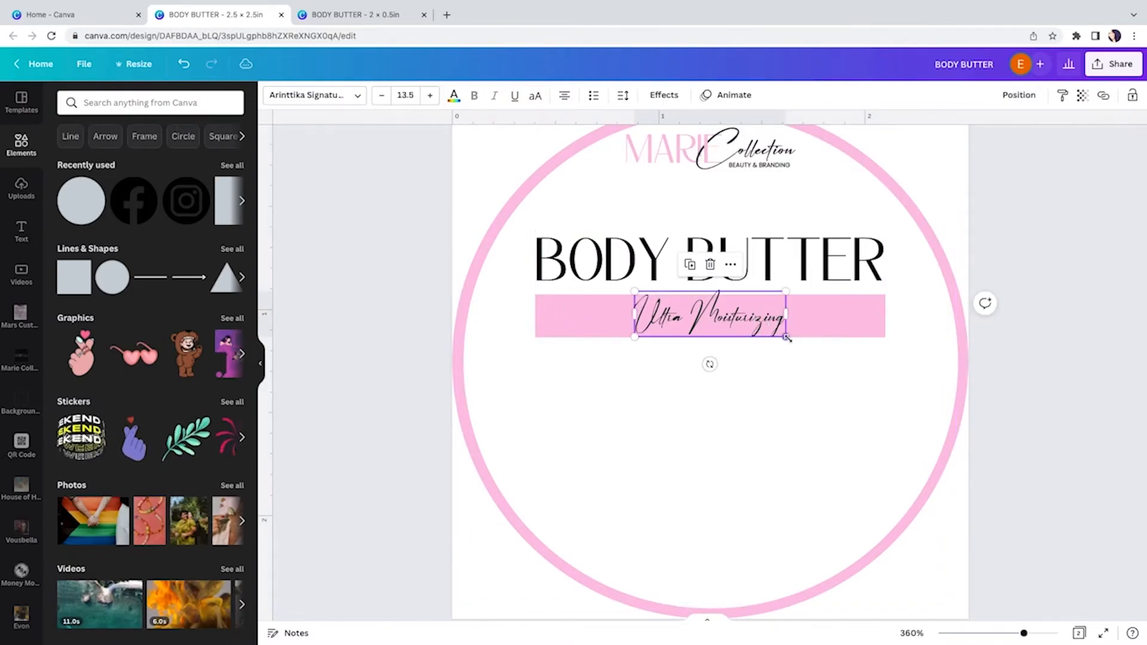
drag(765, 328, 765, 334)
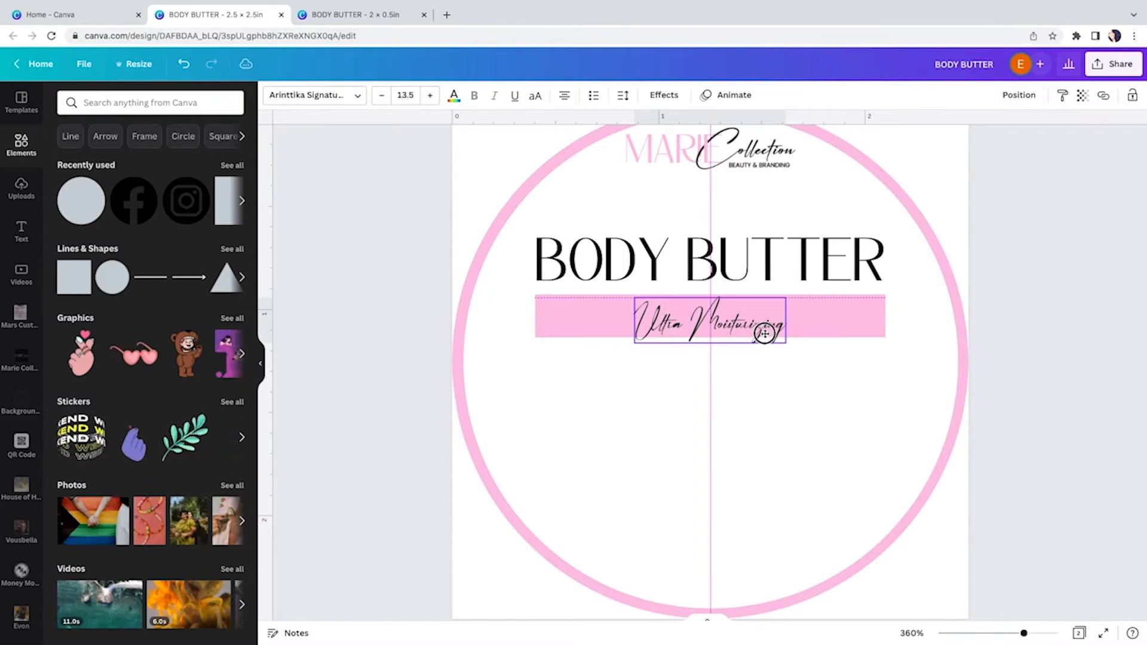
drag(765, 330, 764, 330)
click(903, 371)
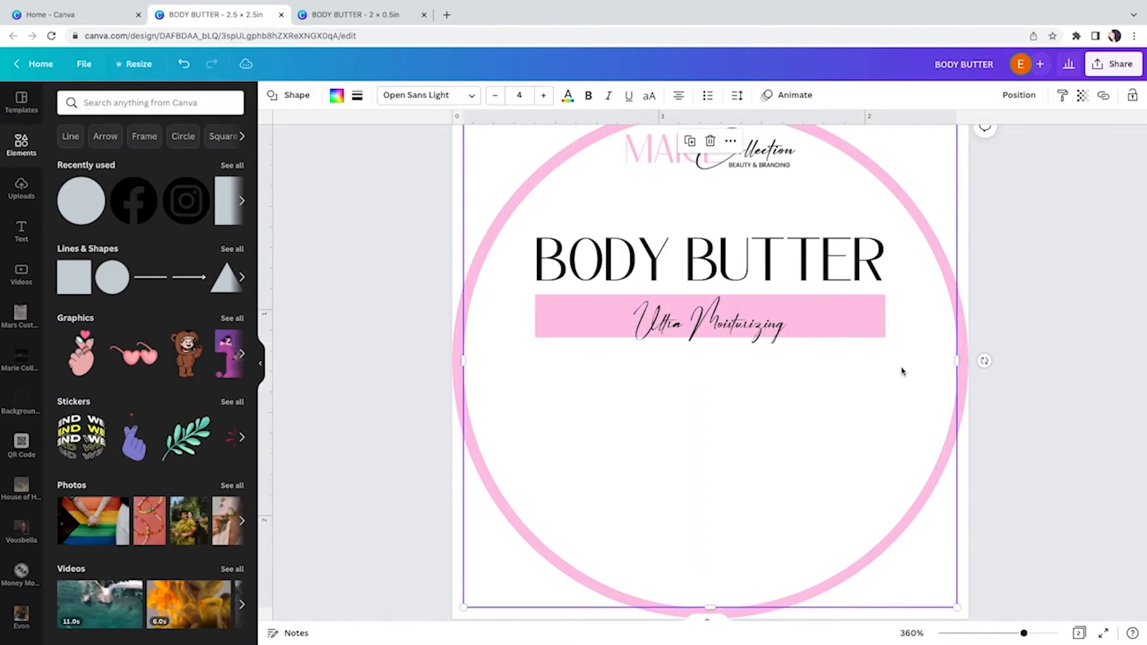
- Move the HOW TO USE heading and its paragraph from page 2 into the ring below the pink bar
scroll(844, 370, up, 1)
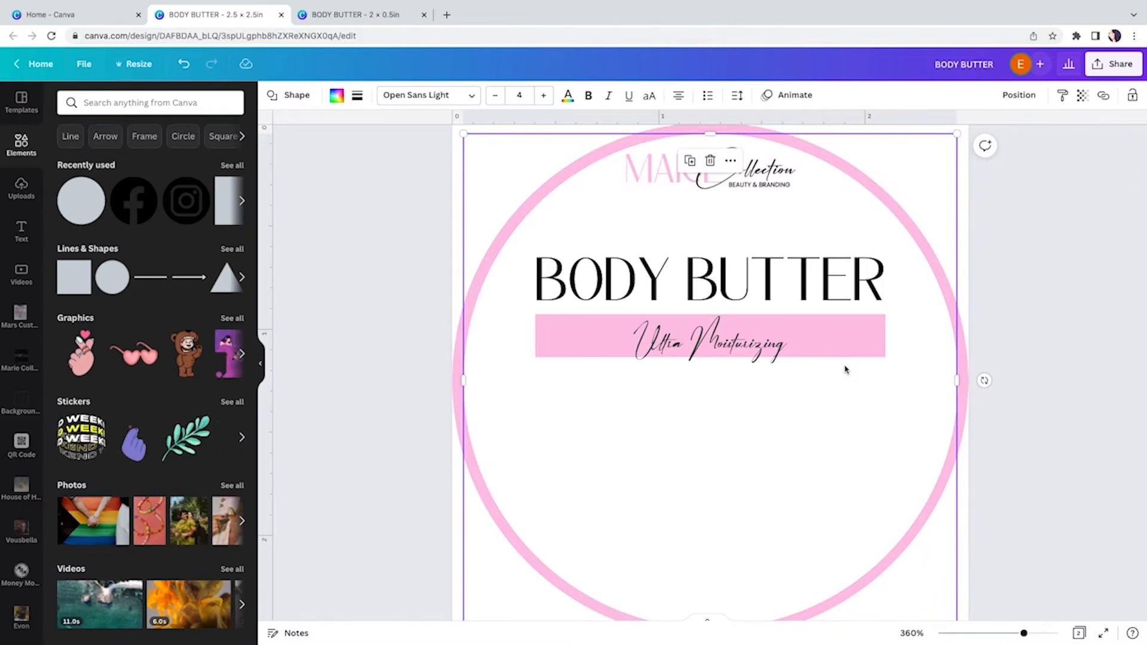
scroll(845, 369, down, 4)
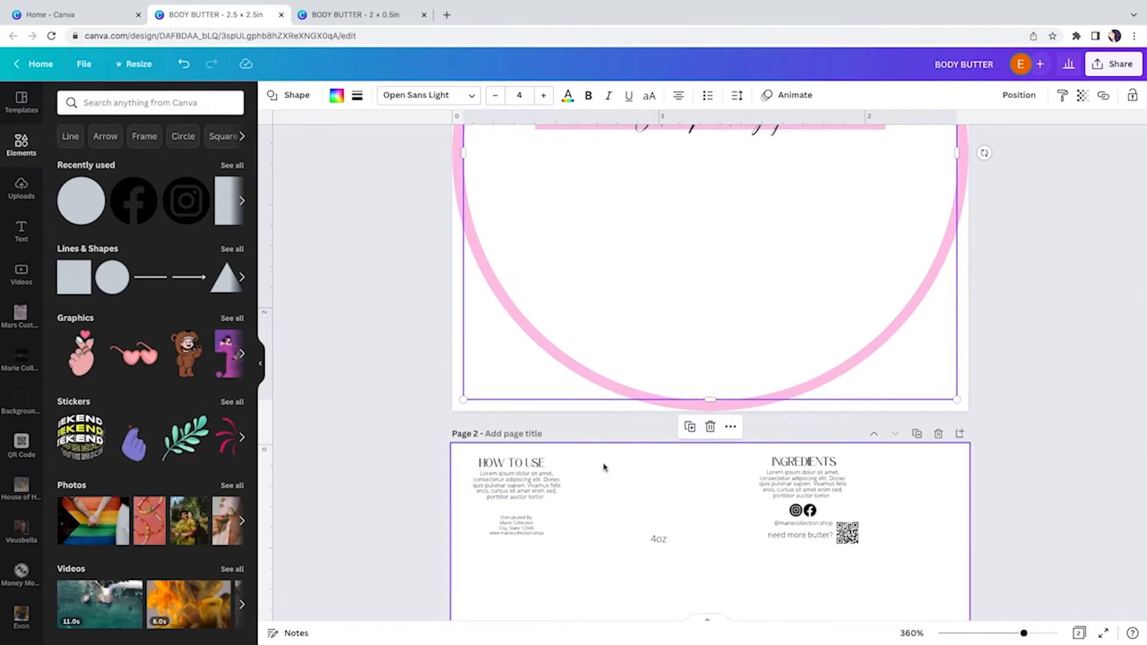
drag(579, 497, 706, 203)
scroll(707, 203, up, 2)
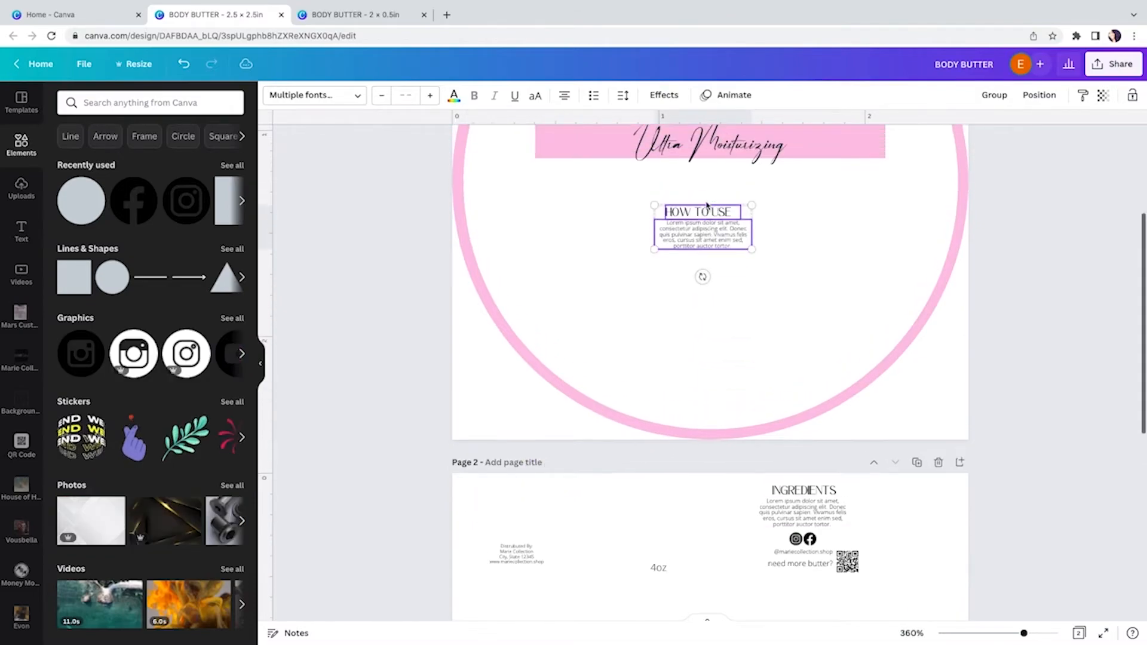
click(730, 391)
- Enlarge the HOW TO USE heading to font size 6.7 and center it horizontally beneath the pink bar
click(716, 297)
drag(738, 291, 759, 288)
drag(686, 287, 652, 278)
mouse_move(723, 288)
mouse_down()
mouse_move(734, 278)
mouse_move(725, 273)
mouse_up()
drag(657, 265, 648, 262)
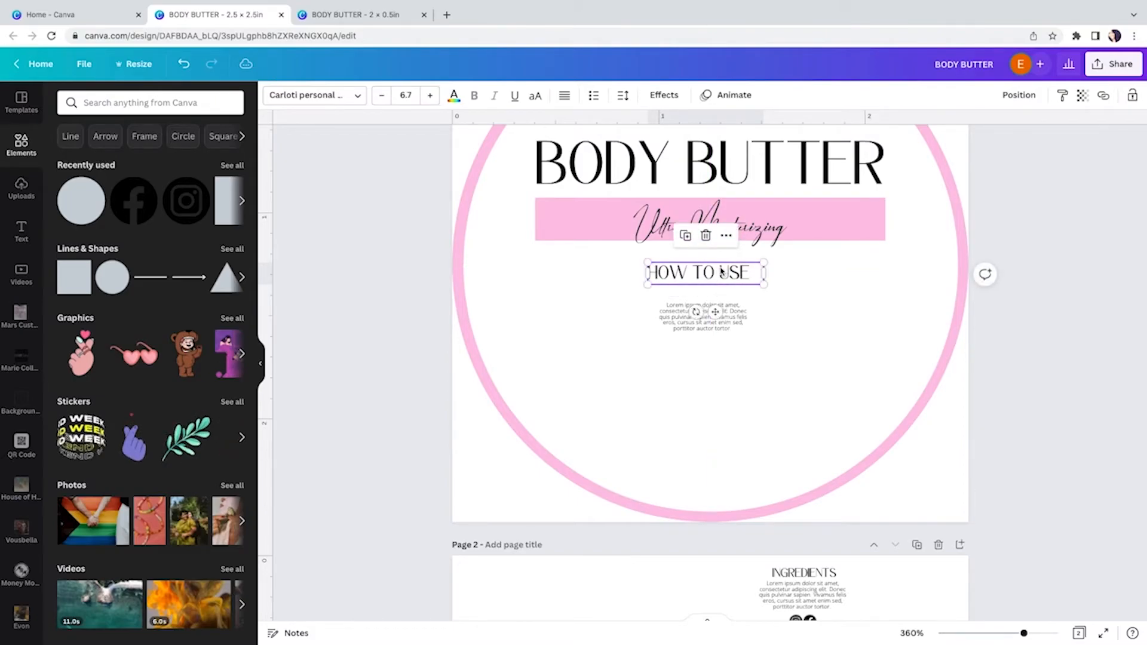
click(1019, 94)
click(964, 205)
click(866, 323)
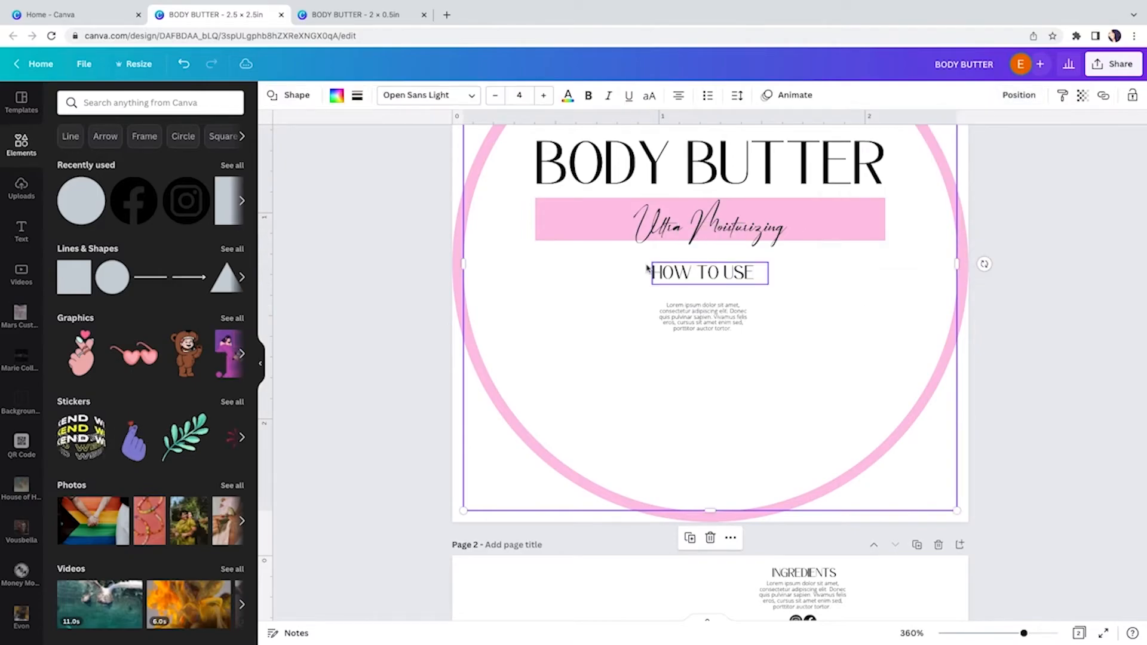
click(708, 276)
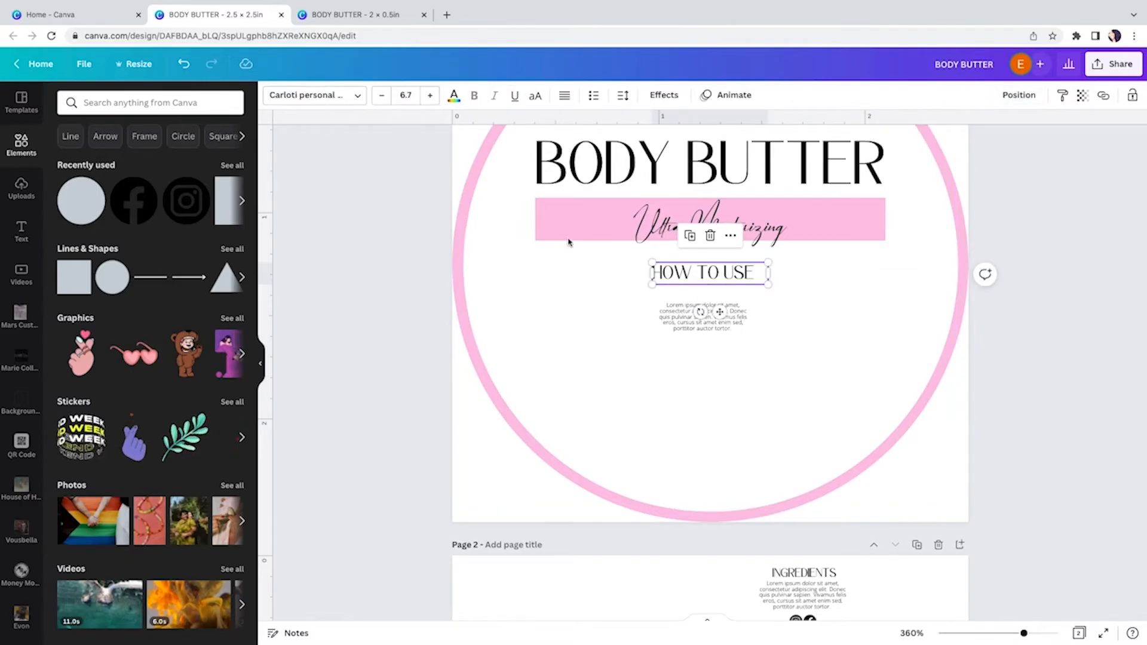
- Widen and enlarge the how-to-use paragraph to font size 4.4, placing it centered directly under its heading
click(655, 315)
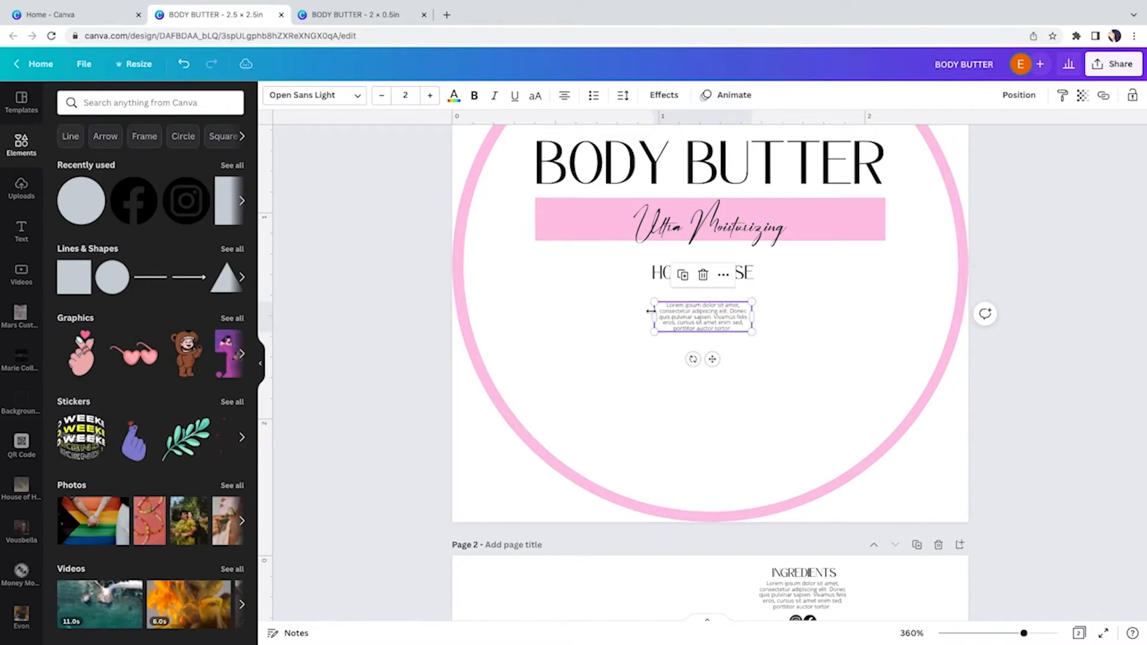
drag(652, 315, 520, 289)
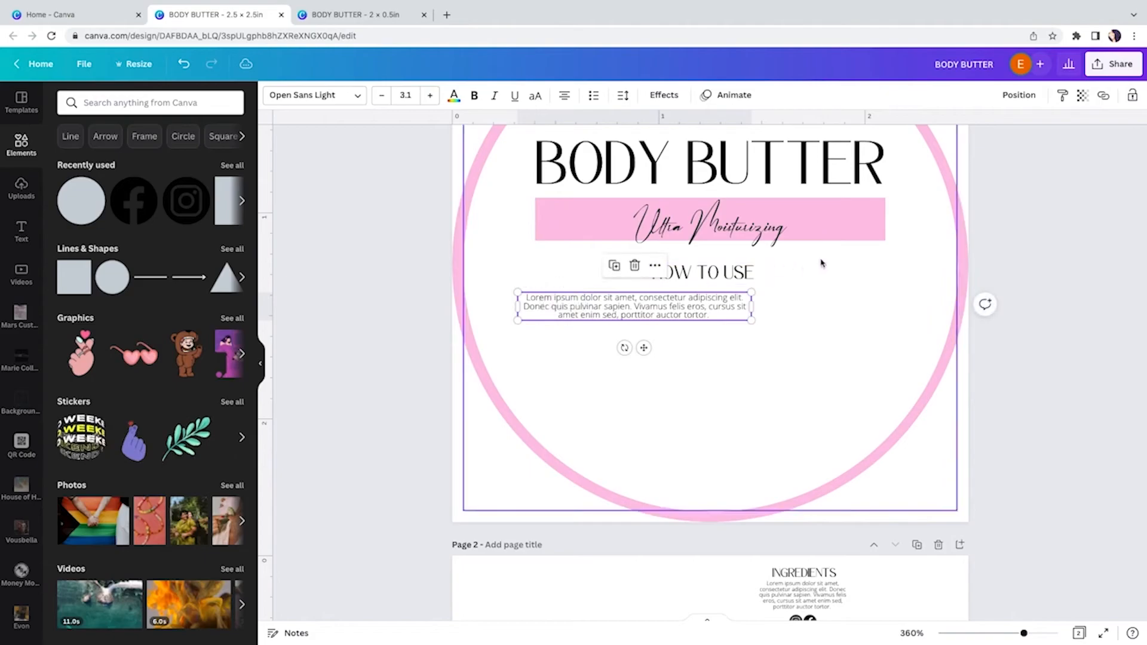
click(1018, 94)
click(976, 205)
drag(755, 304, 757, 297)
drag(827, 311, 900, 321)
drag(595, 305, 524, 305)
drag(900, 284, 926, 278)
drag(524, 285, 509, 277)
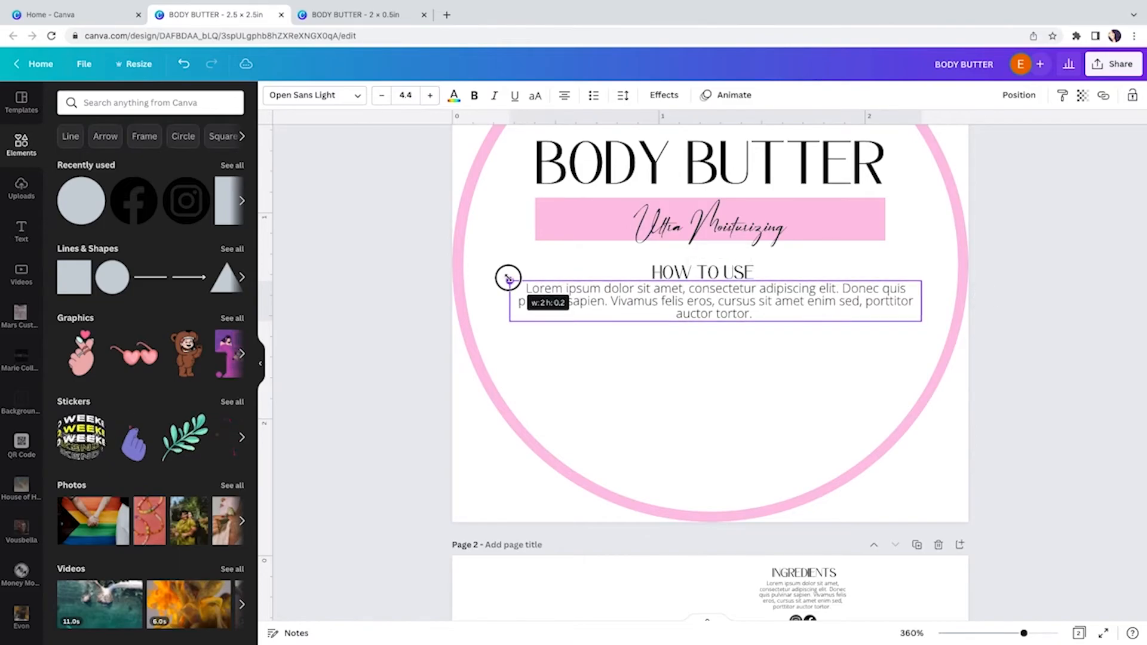
- Widen the how-to-use paragraph so it fits on two lines and enlarge it to font size 4.7
scroll(660, 307, up, 1)
scroll(659, 308, up, 2)
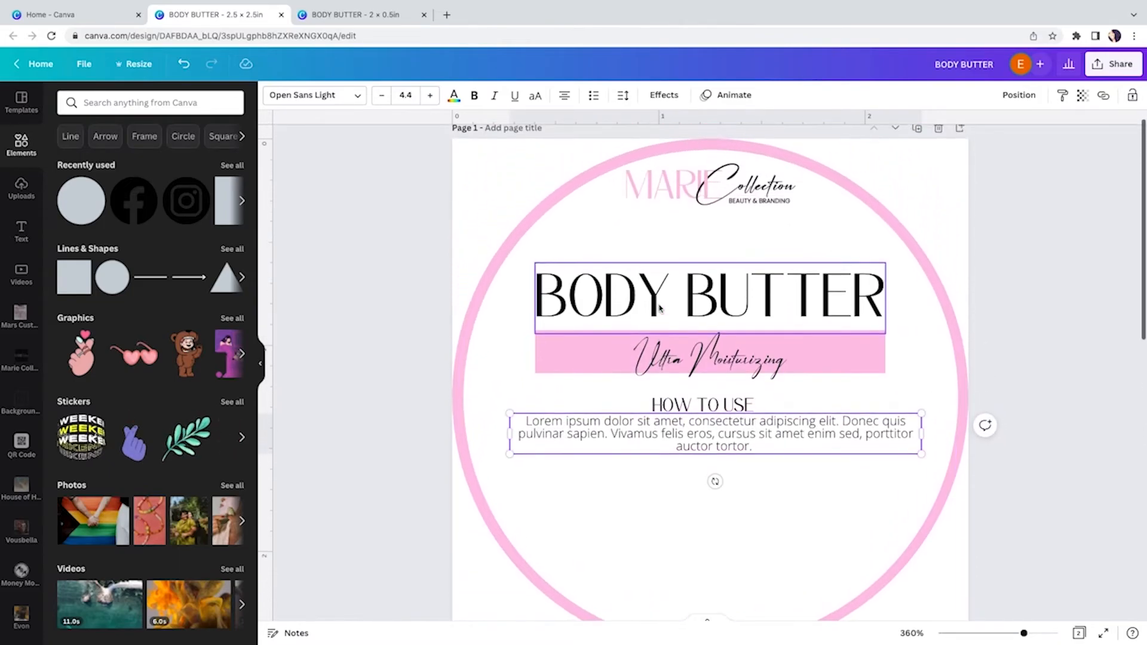
drag(922, 434, 942, 433)
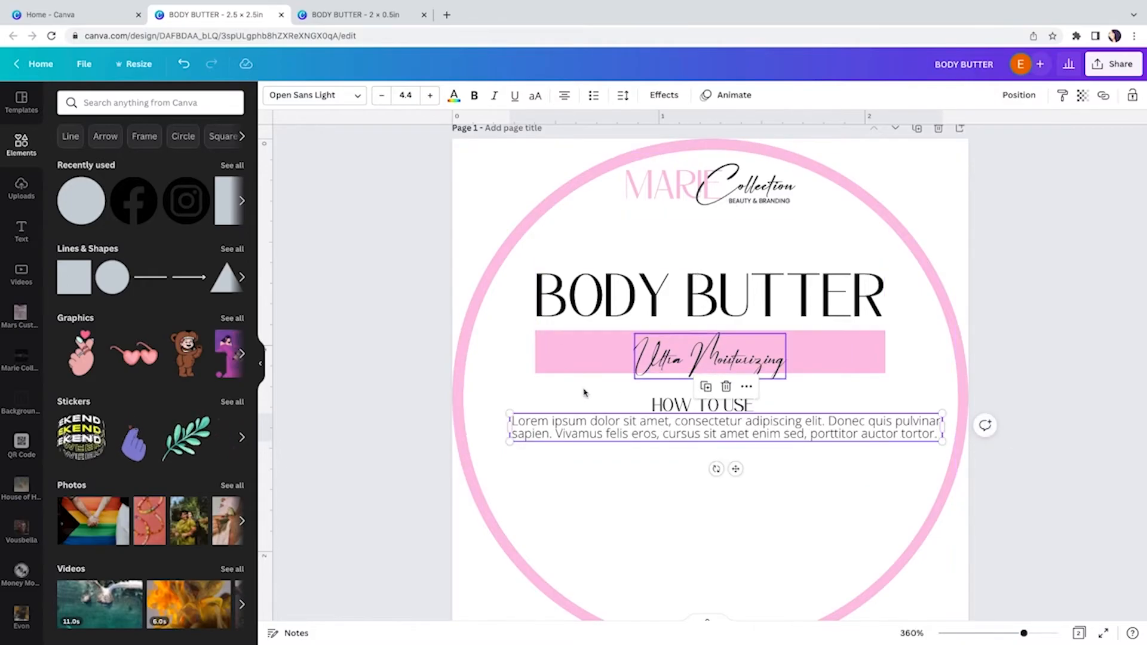
drag(510, 440, 482, 446)
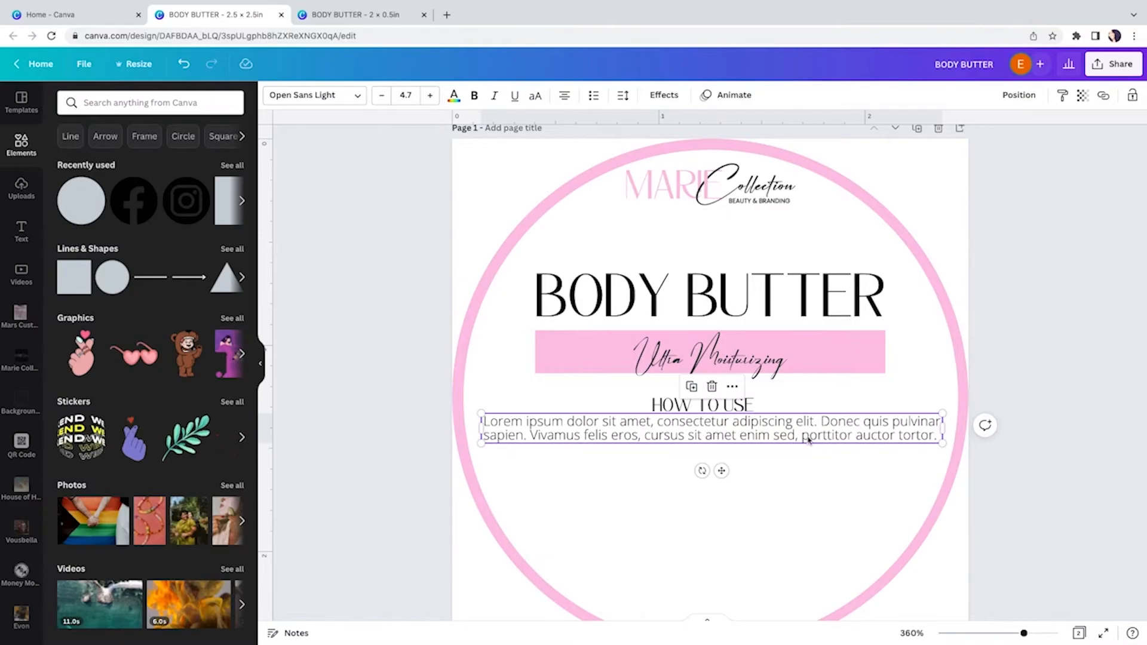
scroll(808, 440, down, 2)
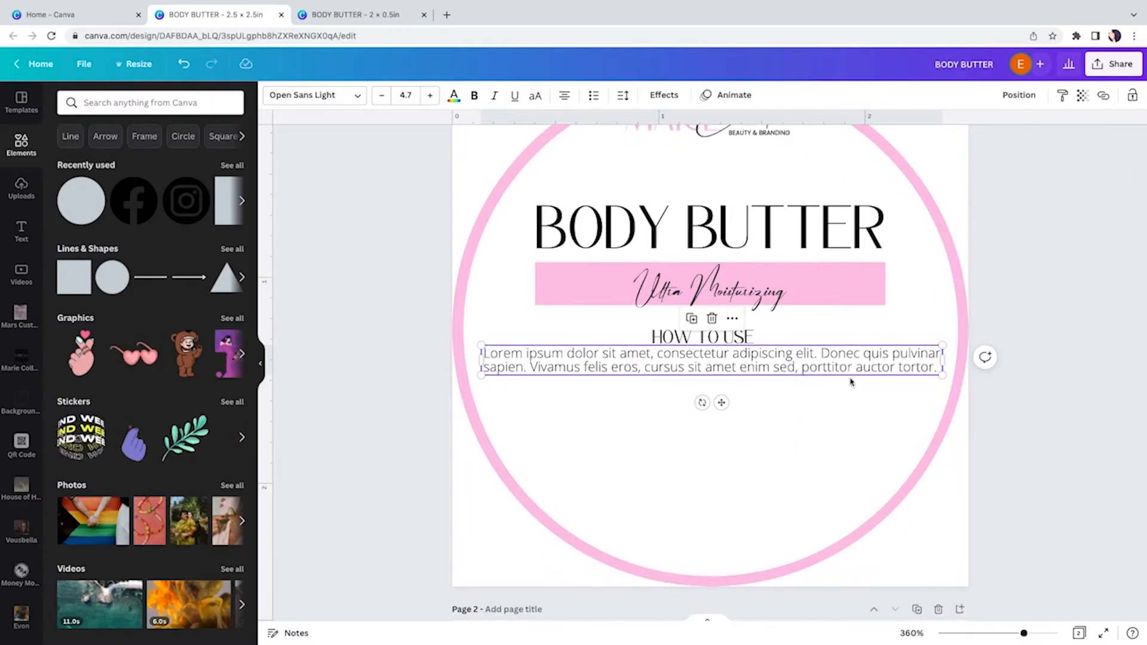
click(756, 412)
- Move the INGREDIENTS heading from page 2 onto page 1, centered below the how-to-use paragraph
scroll(758, 413, down, 7)
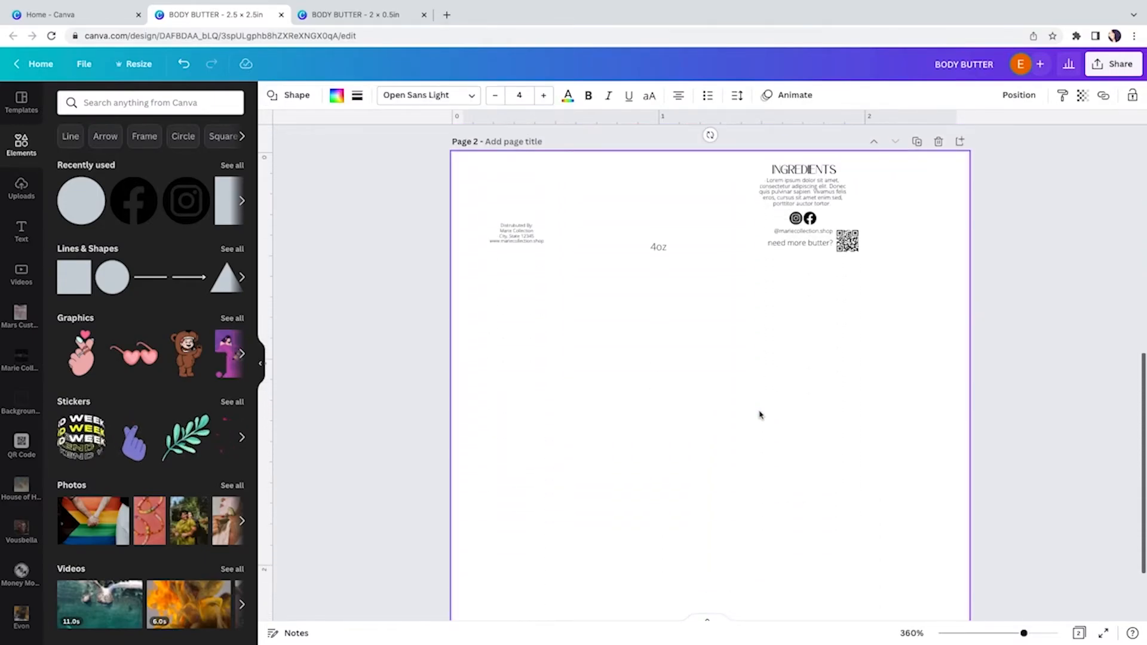
scroll(756, 416, up, 1)
drag(794, 206, 725, 132)
scroll(730, 145, up, 1)
drag(751, 172, 735, 142)
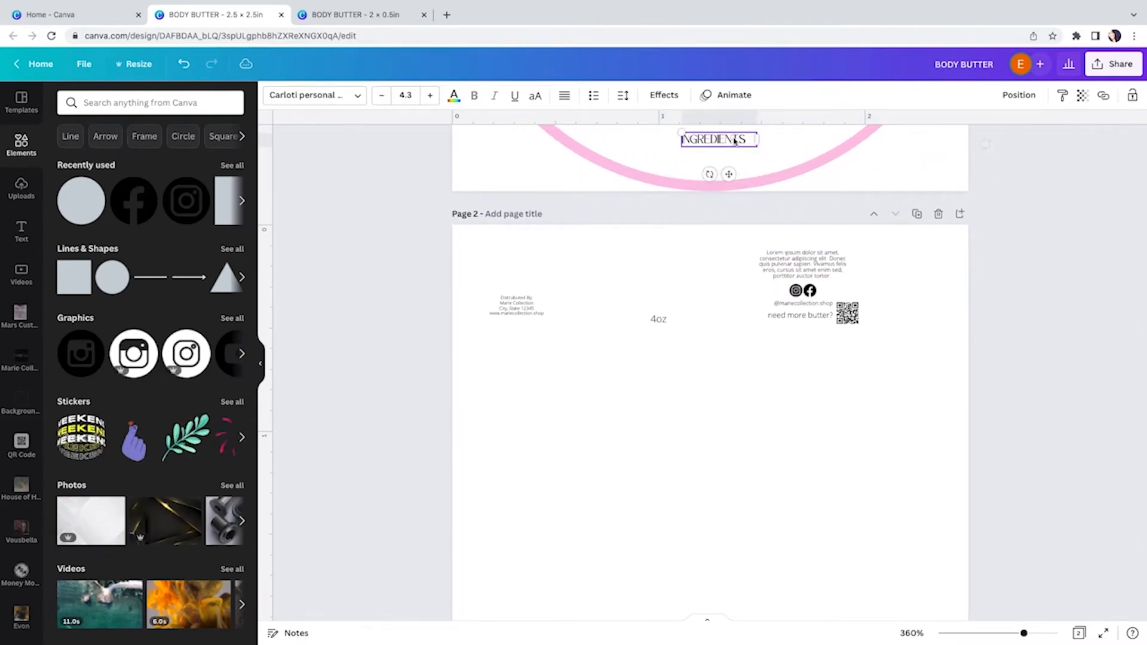
scroll(734, 141, up, 5)
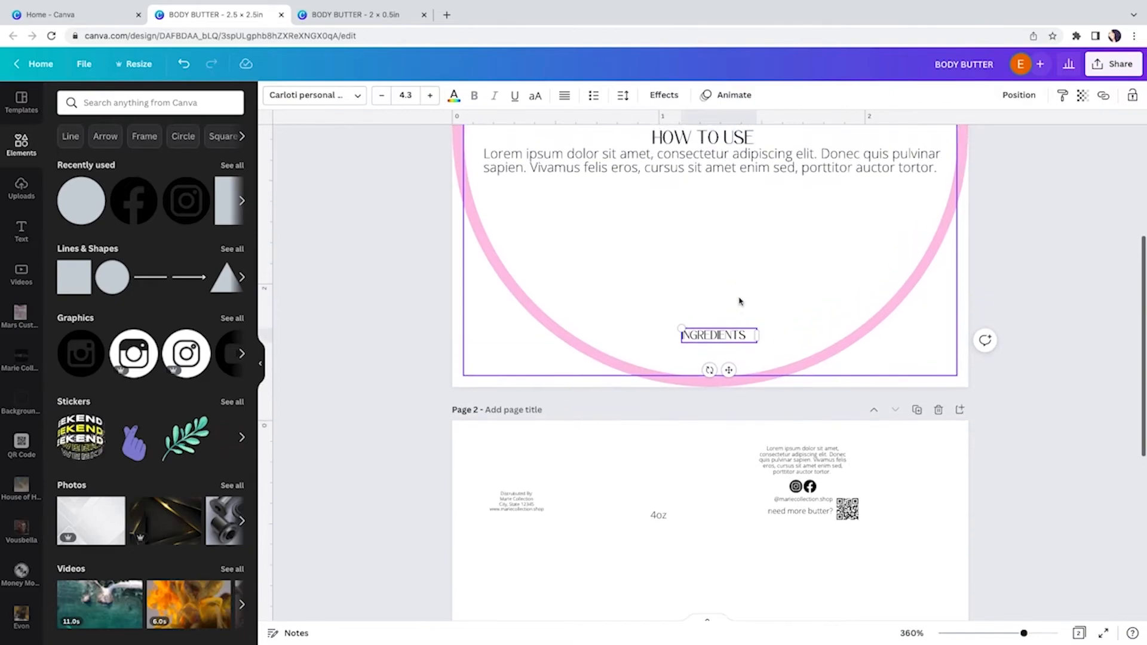
drag(730, 328, 724, 202)
scroll(725, 202, up, 1)
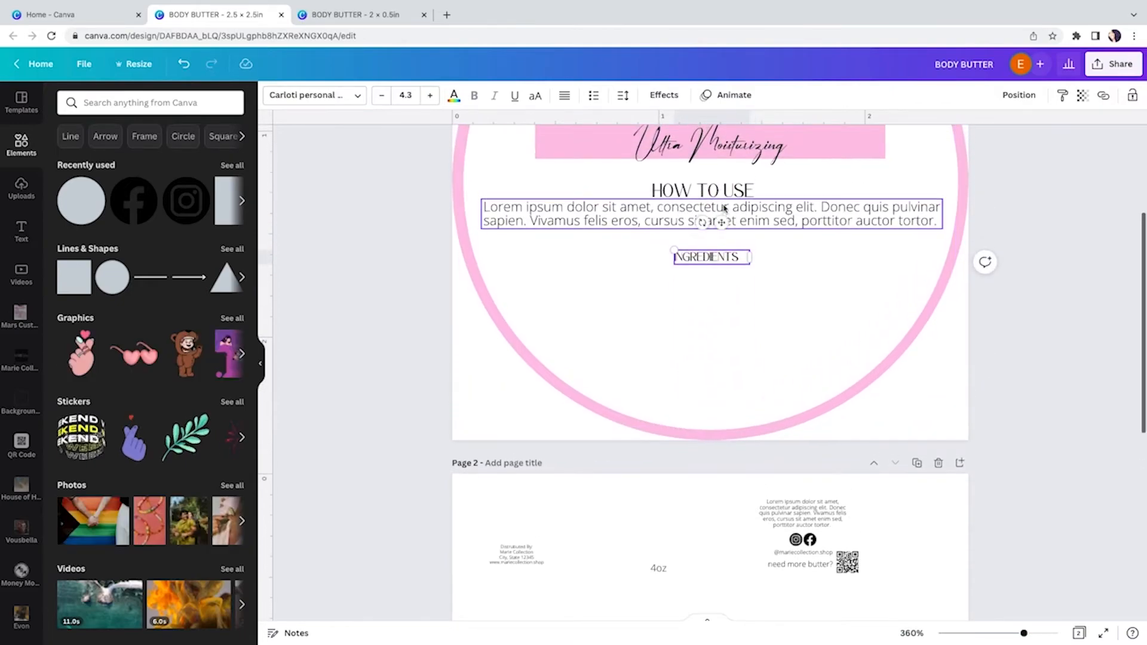
drag(730, 246, 729, 249)
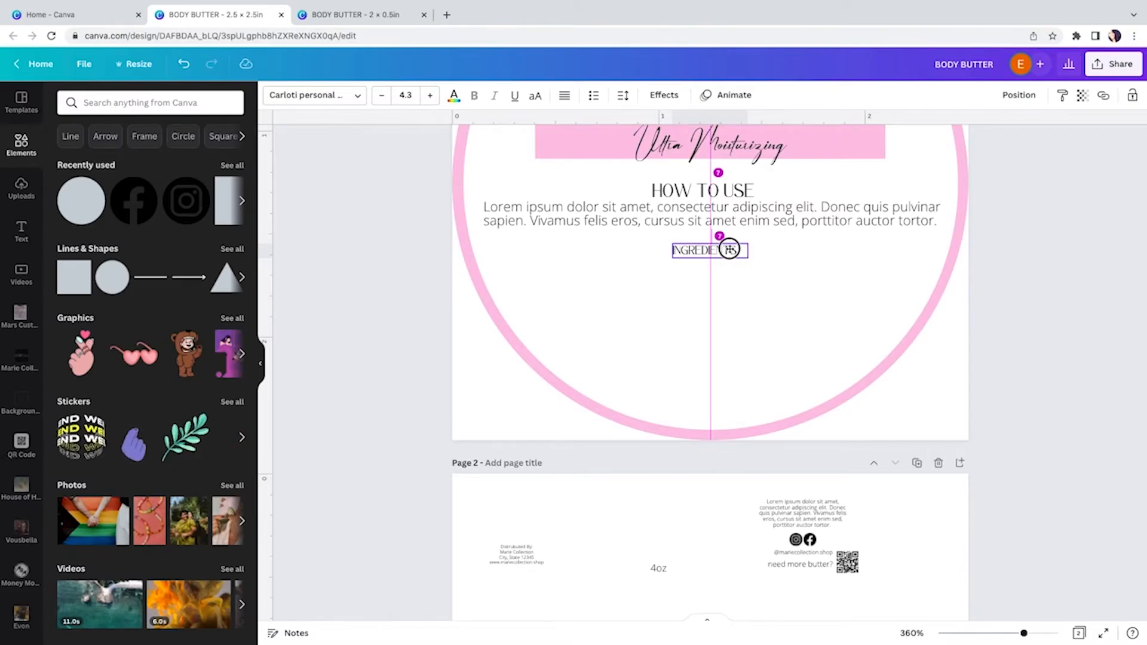
drag(730, 250, 728, 252)
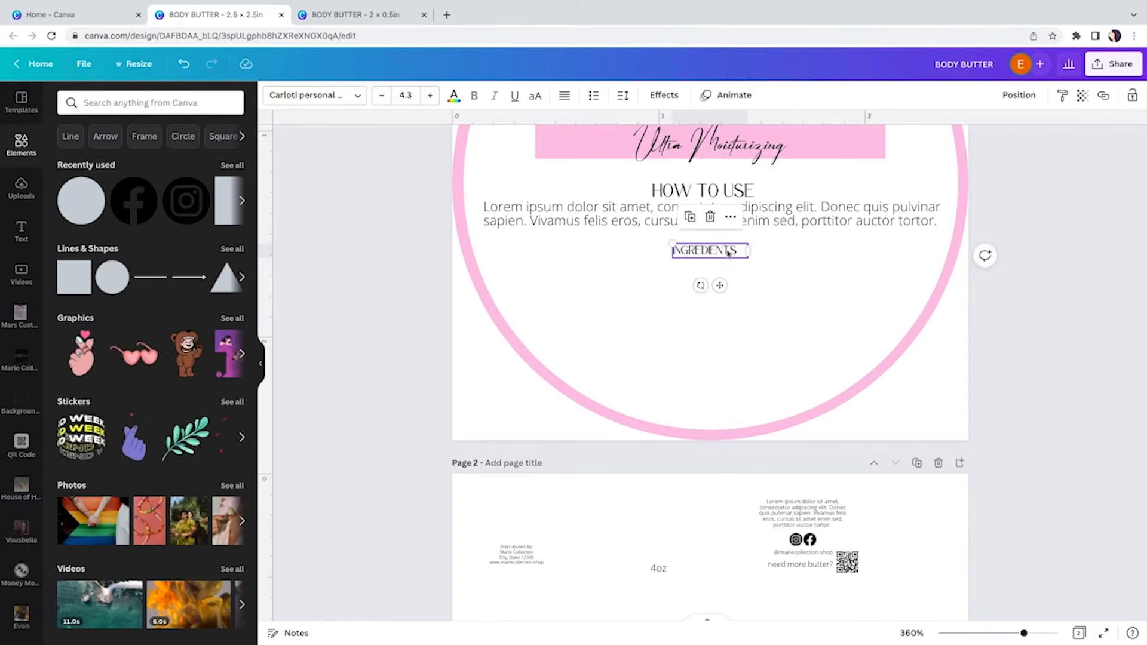
- Set the INGREDIENTS heading to font size 6.7 and widen its text box so it fits on one line
click(736, 191)
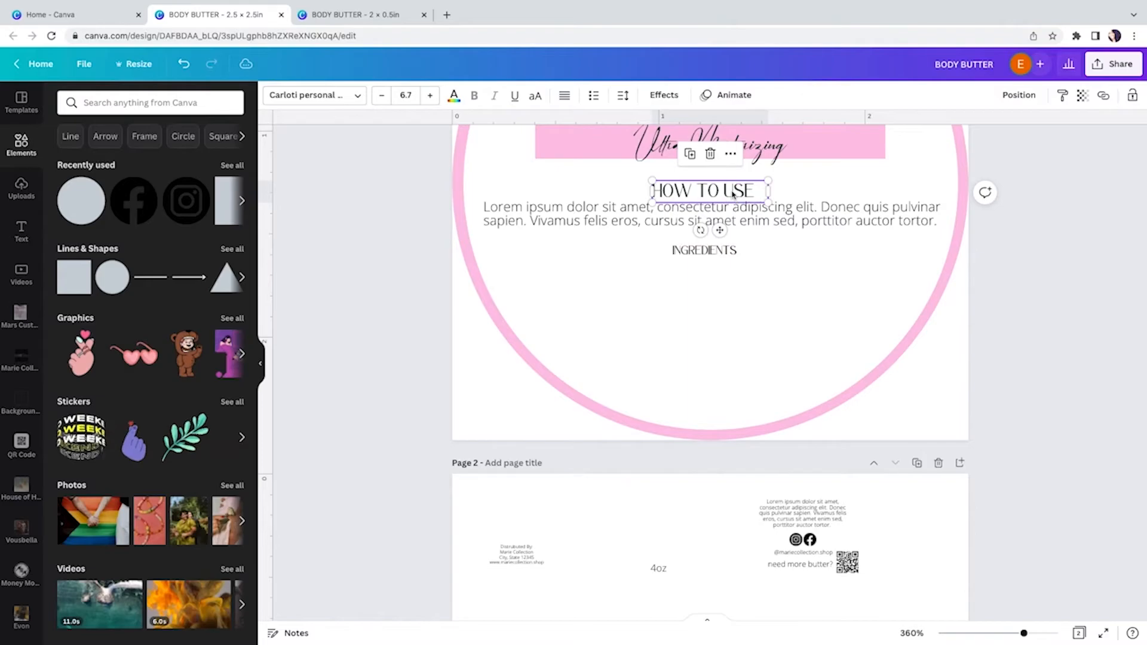
click(741, 249)
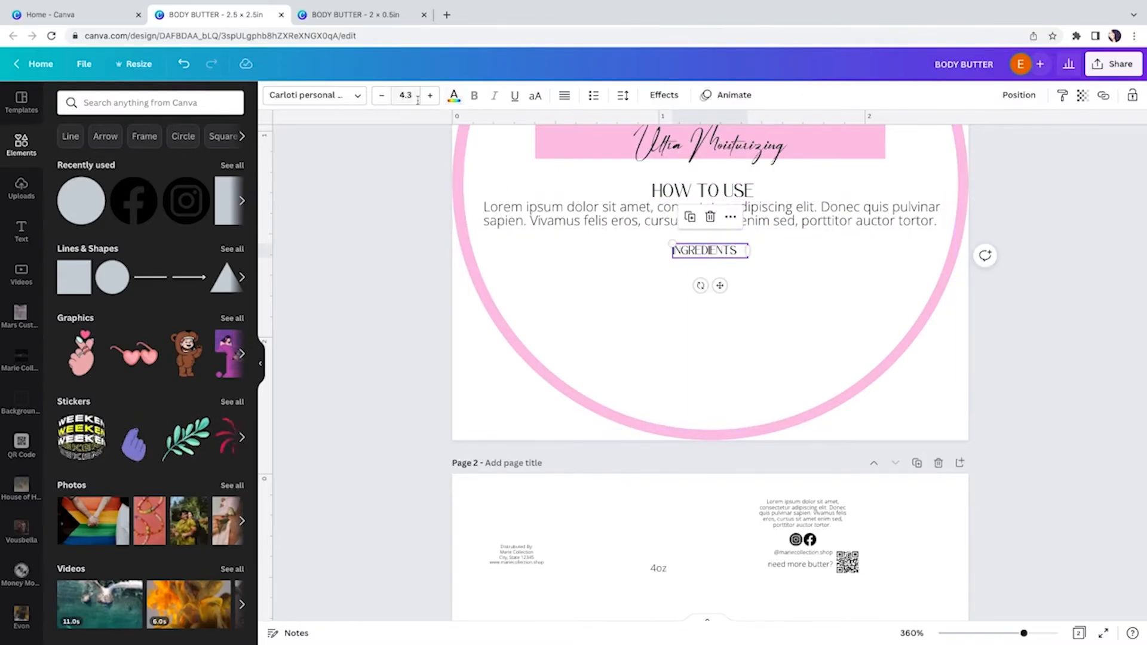
click(396, 96)
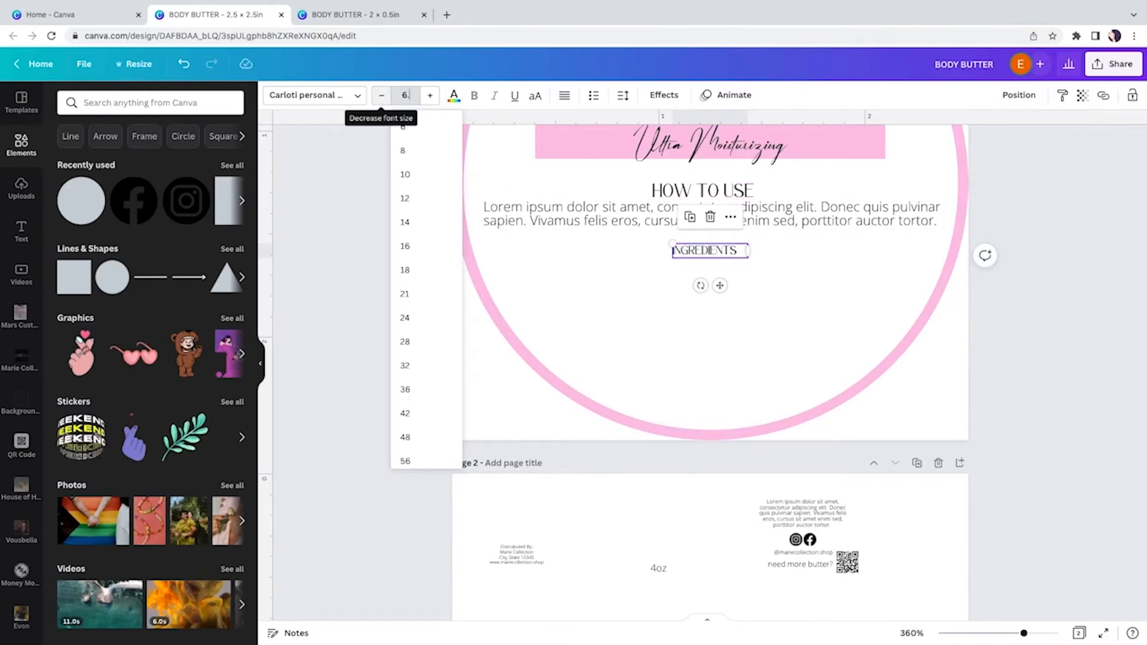
text(6.7)
key(Return)
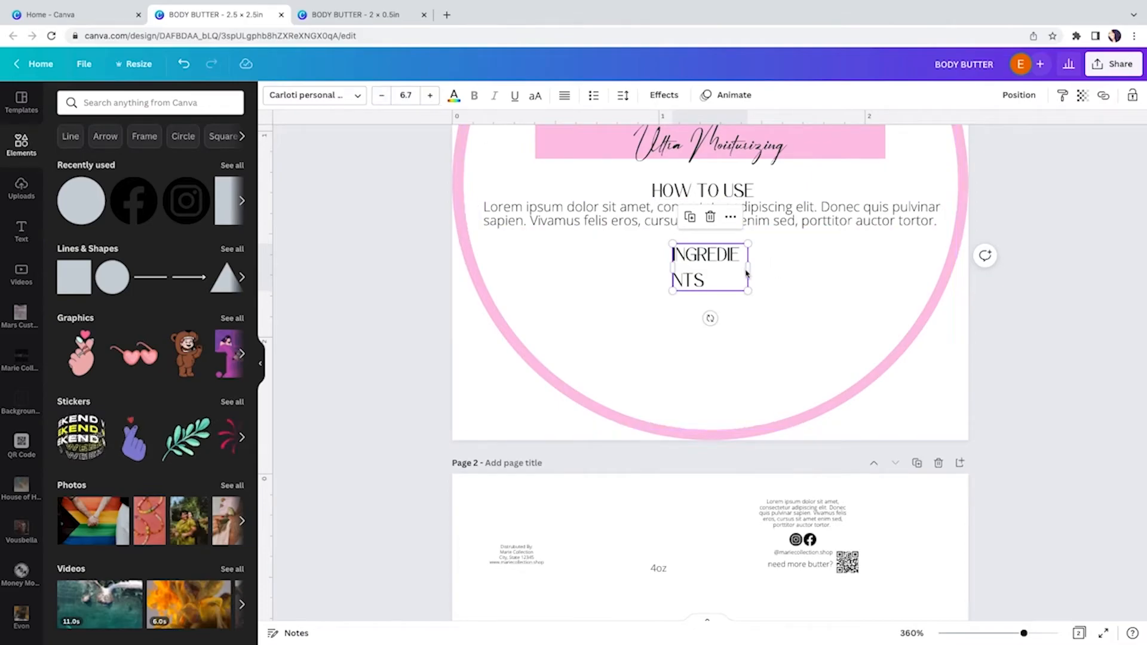
drag(748, 266, 800, 267)
click(809, 263)
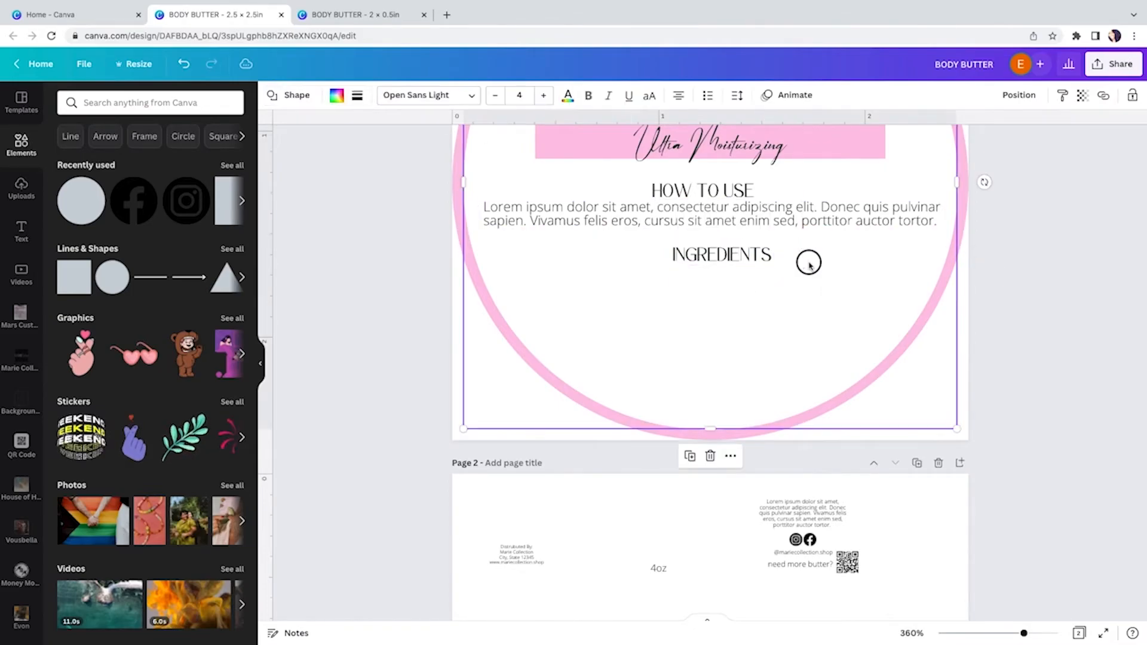
- Tighten the INGREDIENTS text box around its heading and center it horizontally on the page
click(765, 257)
drag(802, 255, 773, 256)
click(1029, 100)
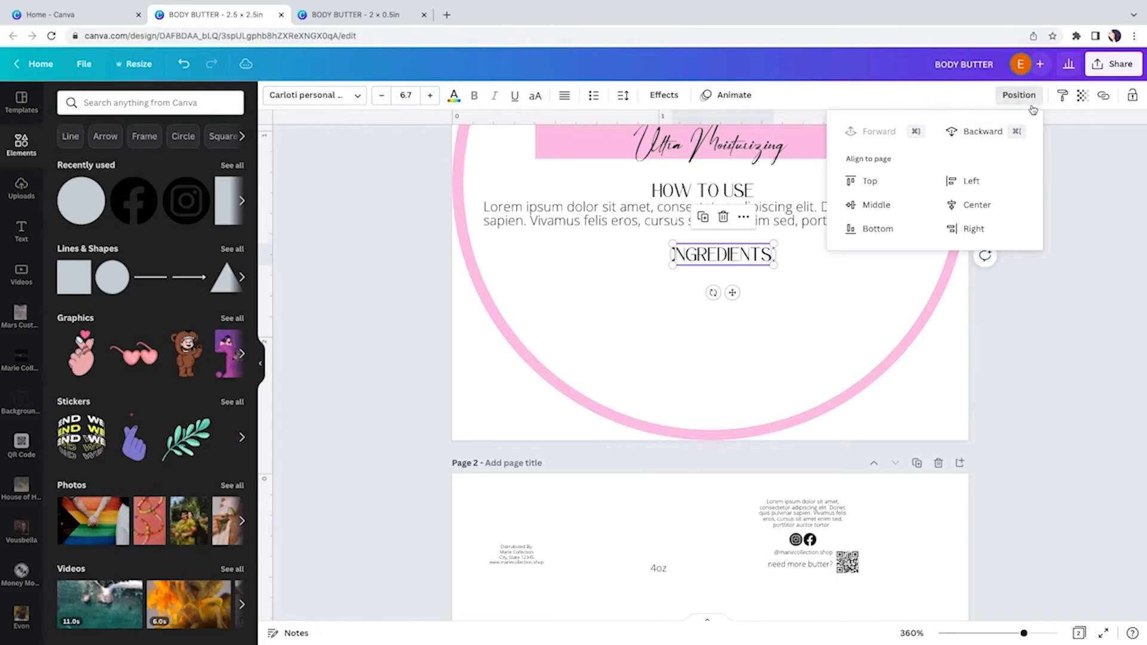
click(977, 205)
click(858, 286)
- Duplicate the how-to-use paragraph and place the copy directly beneath the INGREDIENTS heading
scroll(855, 288, up, 1)
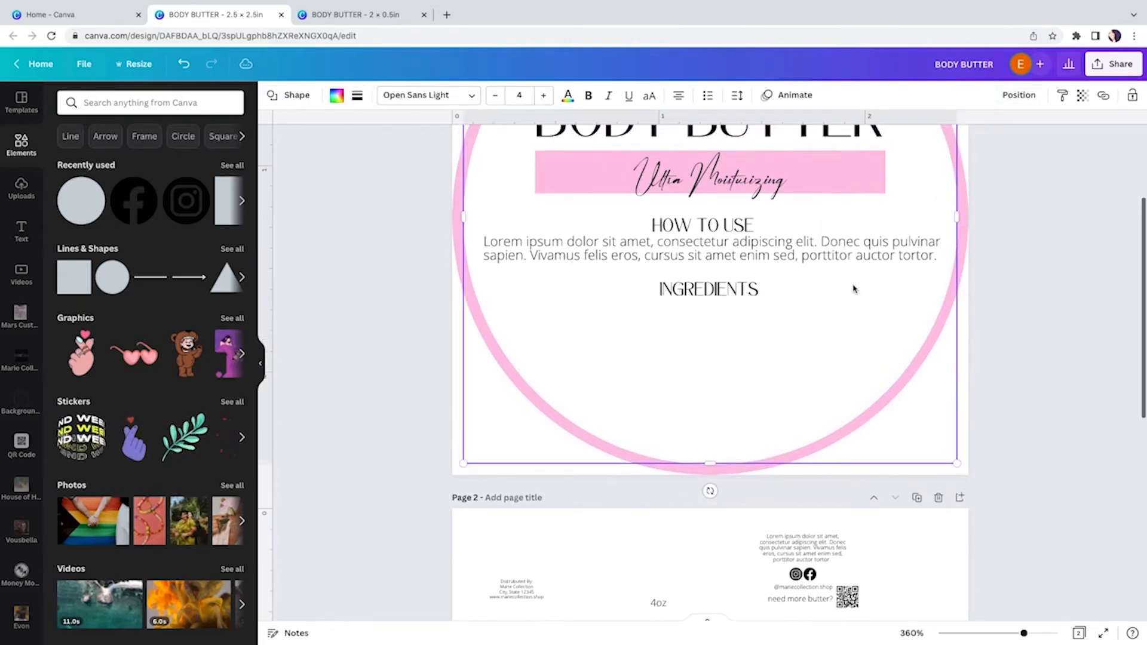
scroll(854, 288, down, 3)
scroll(855, 292, up, 2)
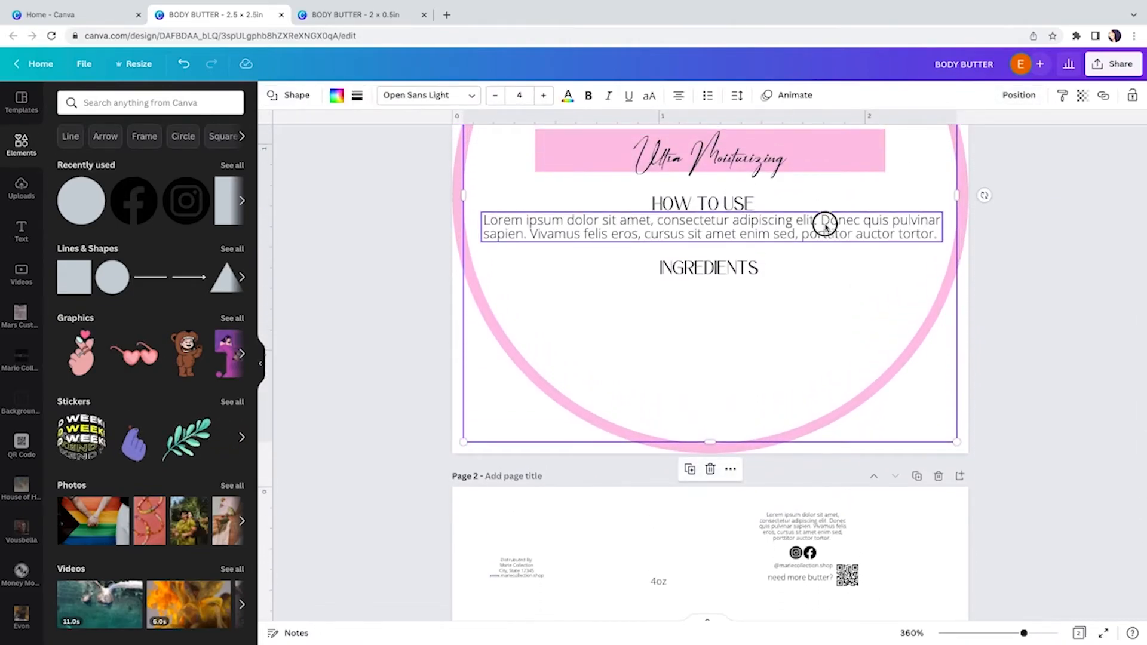
click(825, 226)
click(692, 186)
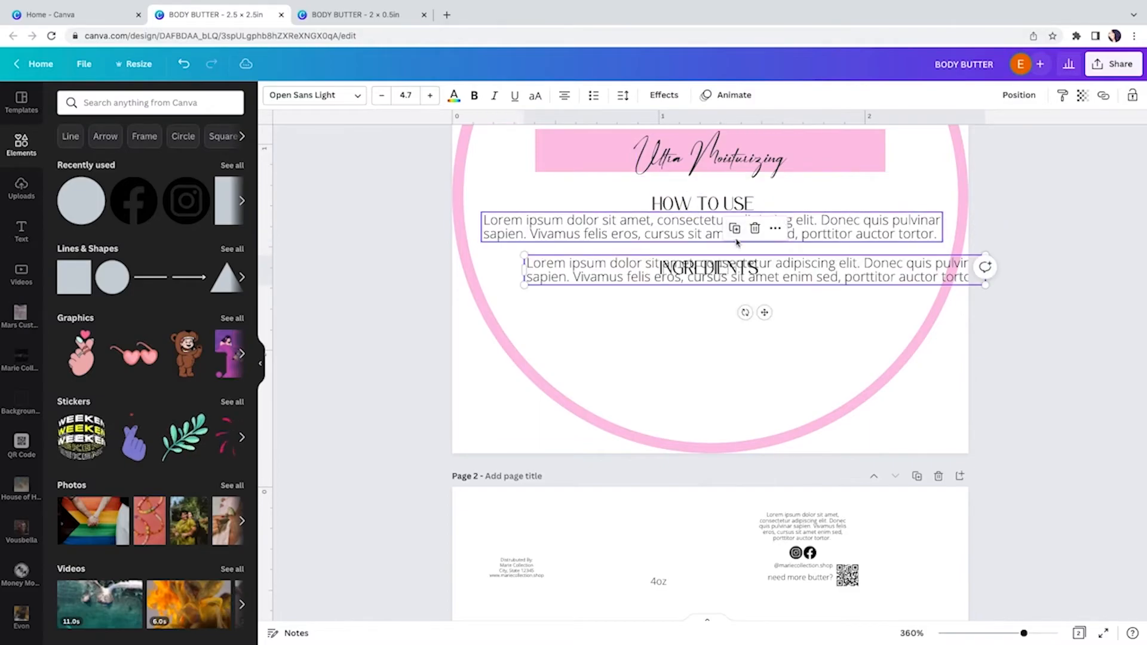
drag(824, 281, 792, 298)
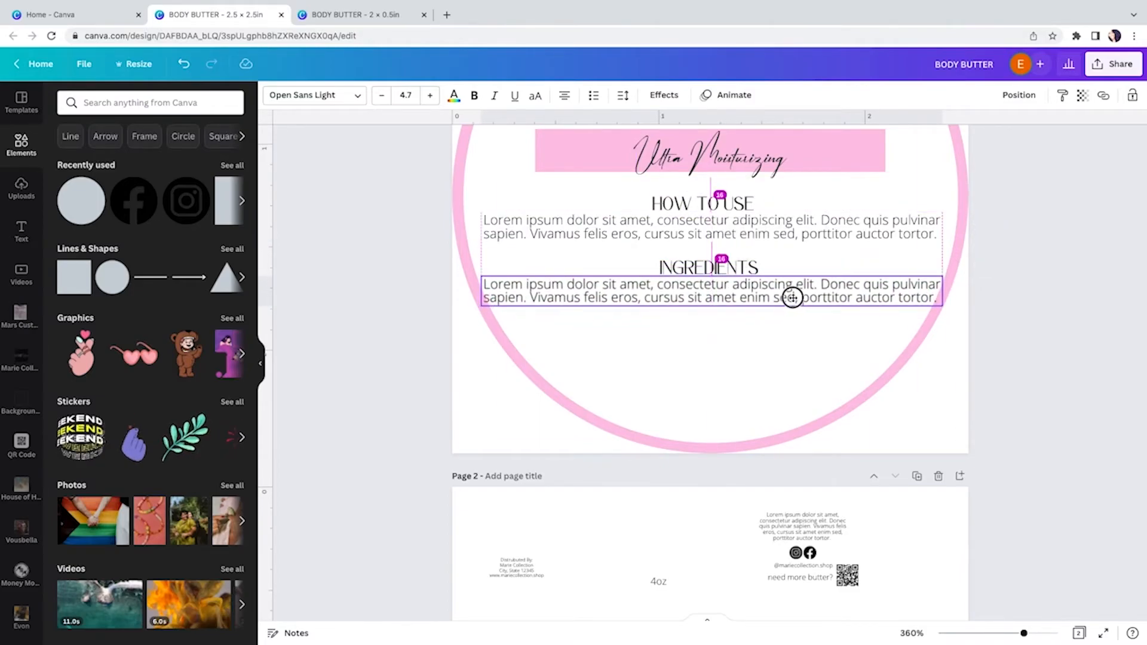
drag(792, 298, 792, 298)
- Narrow the ingredients paragraph so it wraps onto three lines and center it horizontally on the page
drag(945, 291, 942, 292)
click(1019, 94)
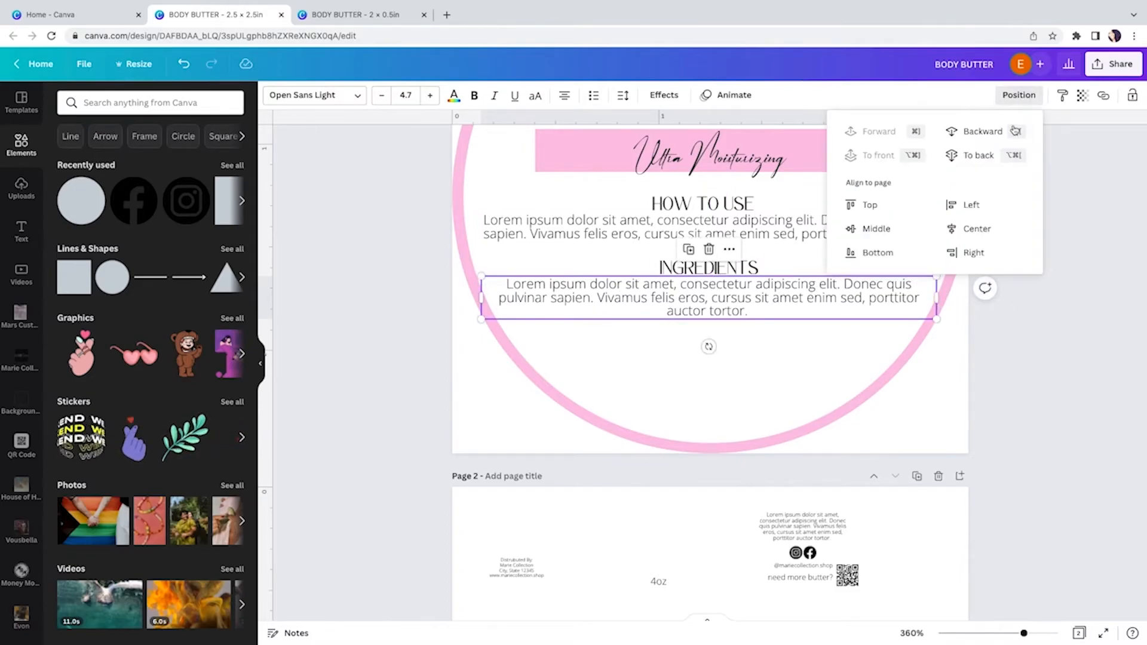
click(987, 225)
click(850, 335)
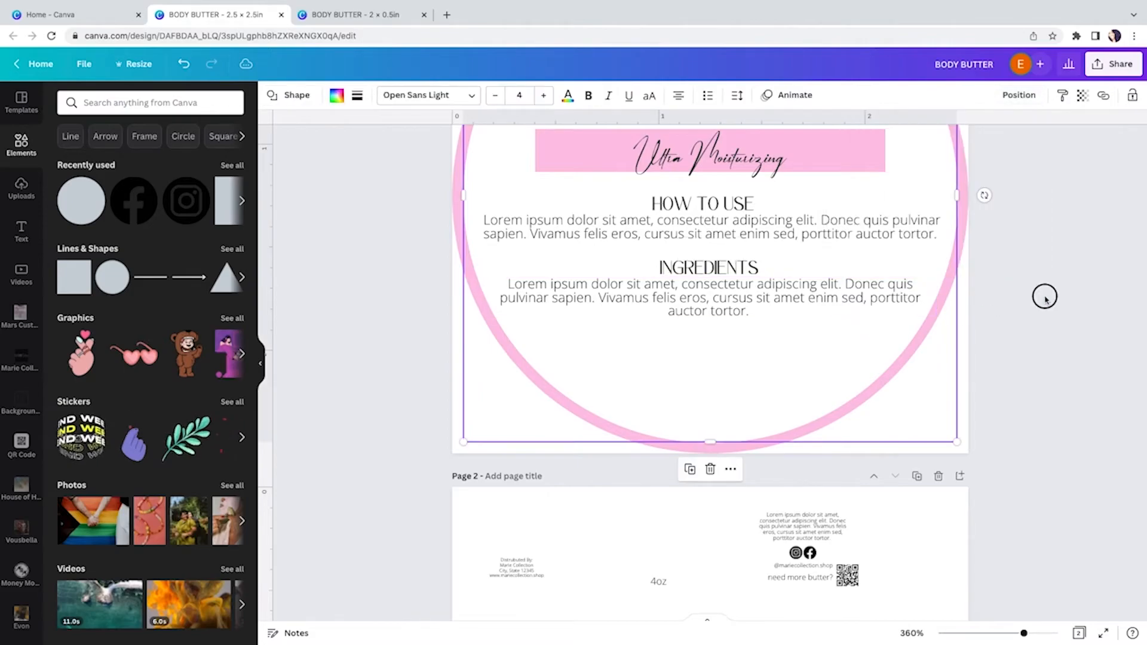
- Move the distributor text block from page 2 to the bottom of the page 1 circle and center it horizontally
scroll(1046, 299, down, 4)
click(514, 344)
drag(521, 348, 722, 192)
click(1004, 100)
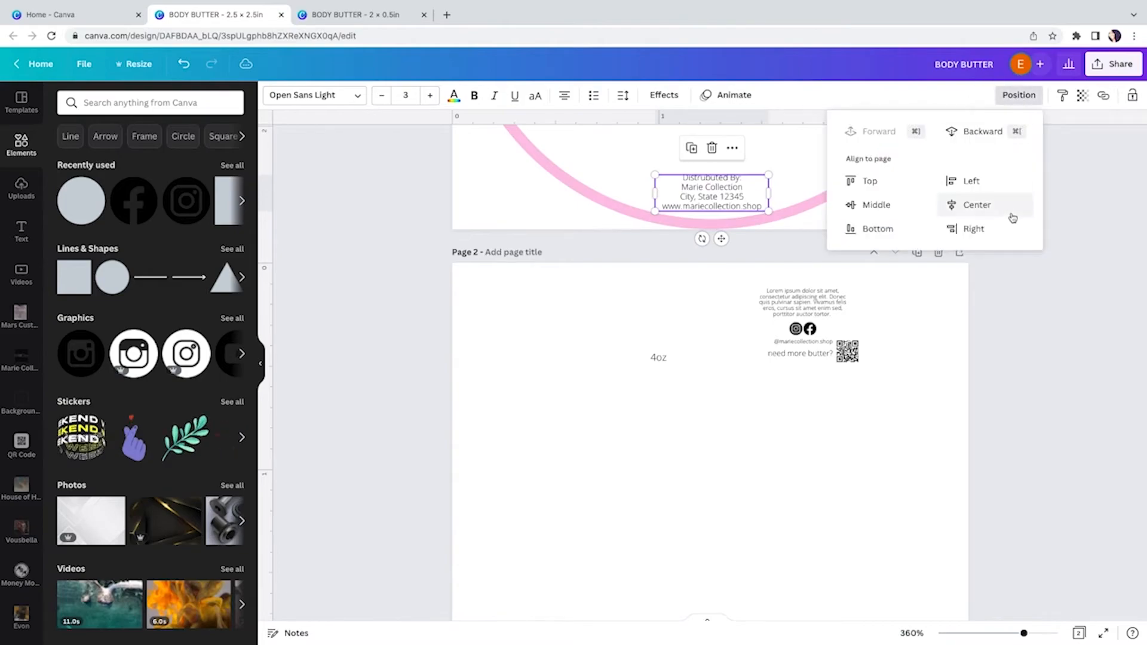
click(992, 206)
- Move the 4oz text from page 2 onto page 1 and enlarge it
click(656, 362)
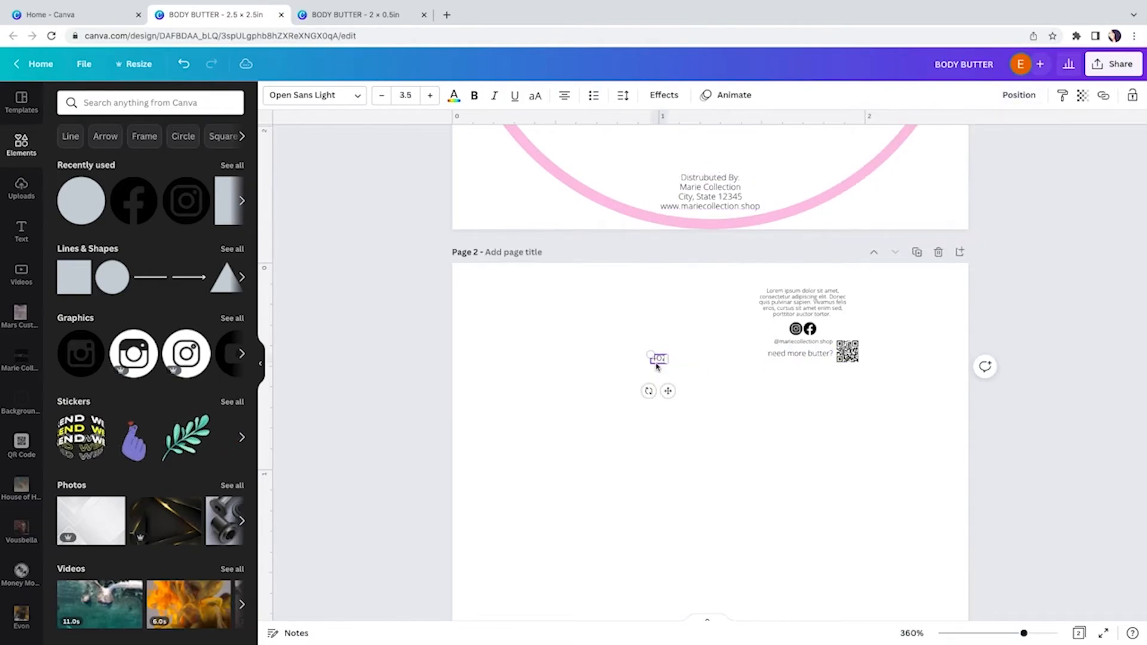
drag(660, 357, 709, 157)
scroll(710, 179, up, 3)
mouse_move(702, 280)
mouse_down()
mouse_move(672, 264)
mouse_move(685, 269)
mouse_up()
drag(733, 278, 832, 278)
- Raise the distributor text block and place 4oz centered beneath it at the bottom of the circle
drag(711, 328, 709, 286)
click(807, 284)
drag(786, 297, 712, 333)
click(1026, 107)
click(732, 245)
- Center the distributor text block horizontally and position it just above the 4oz text
click(746, 283)
drag(733, 267, 737, 261)
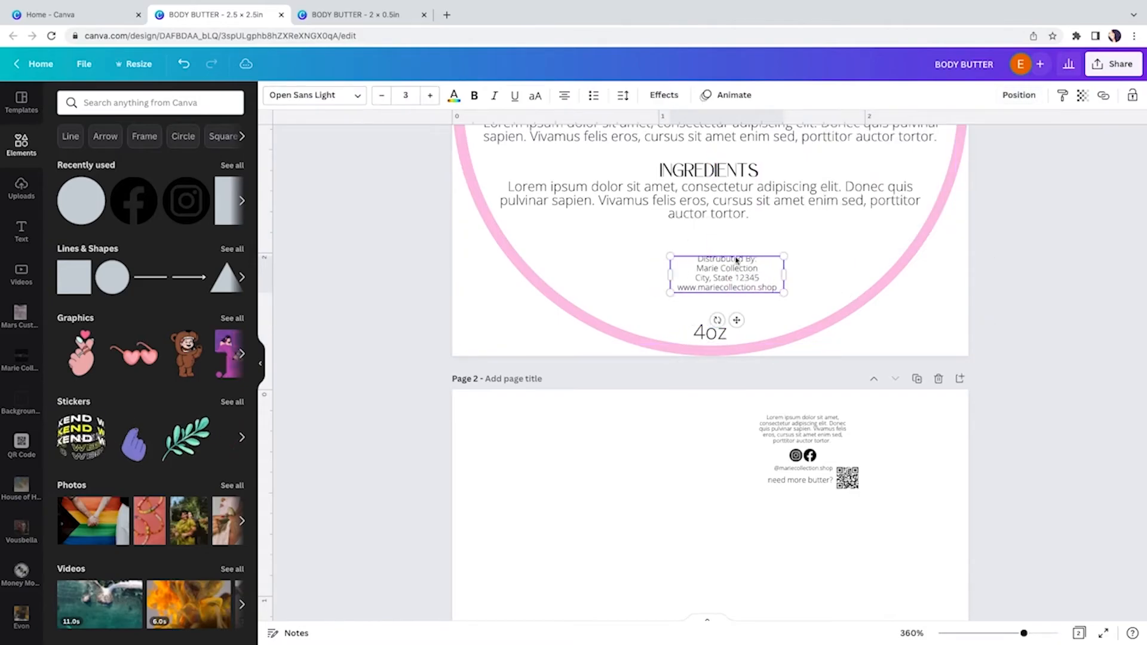
click(750, 233)
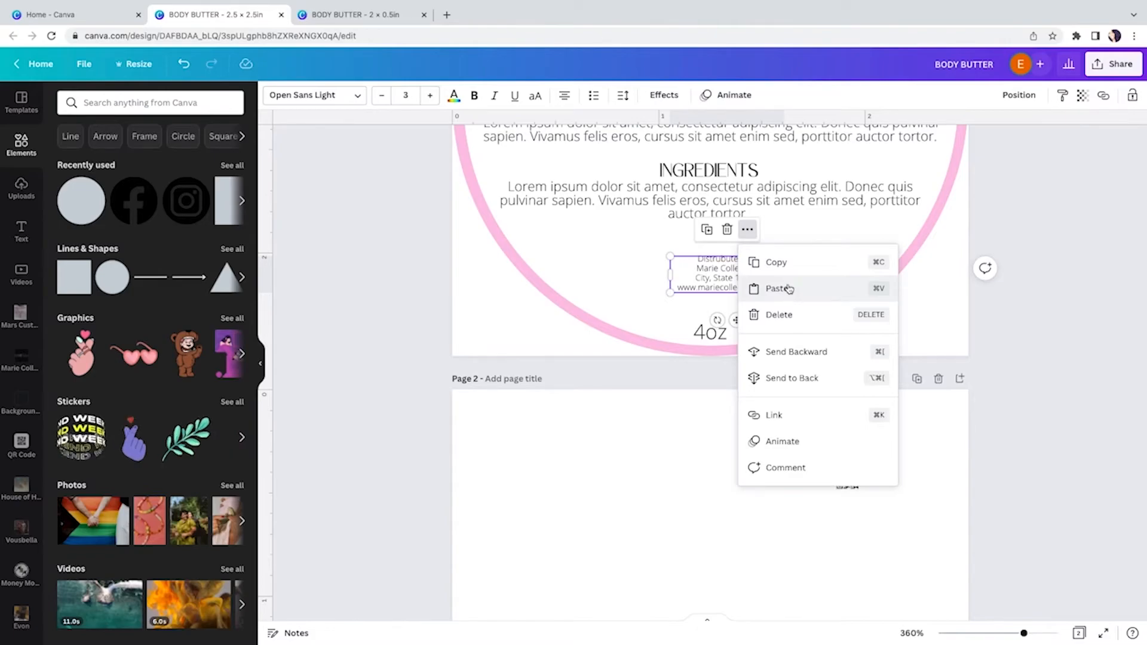
click(1018, 94)
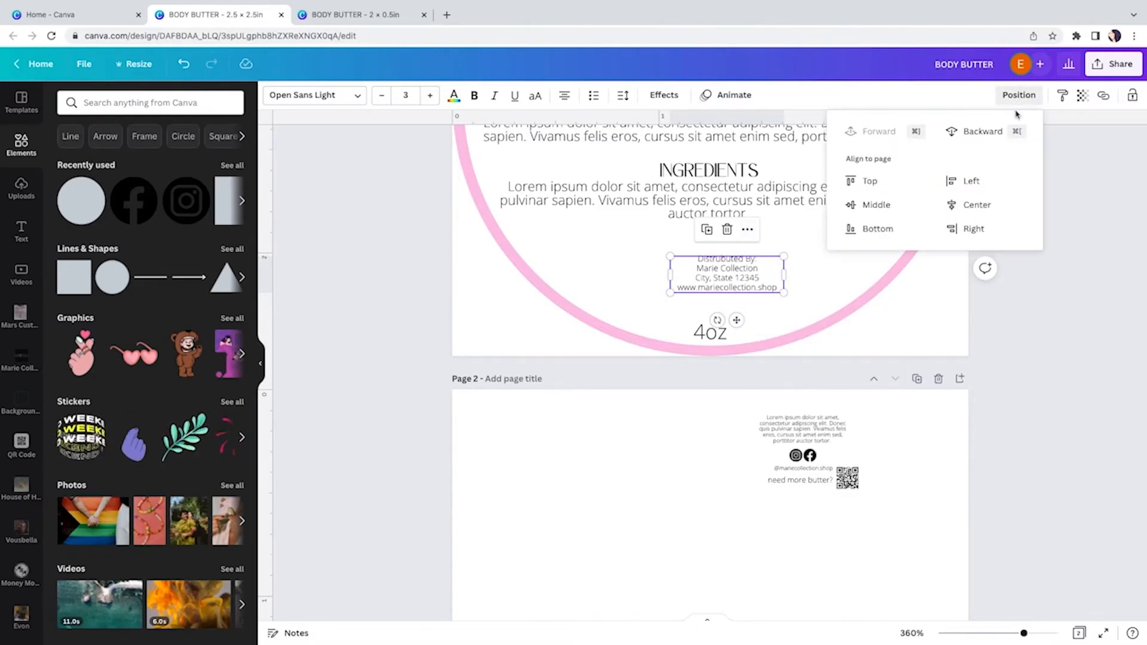
click(954, 208)
drag(740, 278, 741, 300)
click(859, 279)
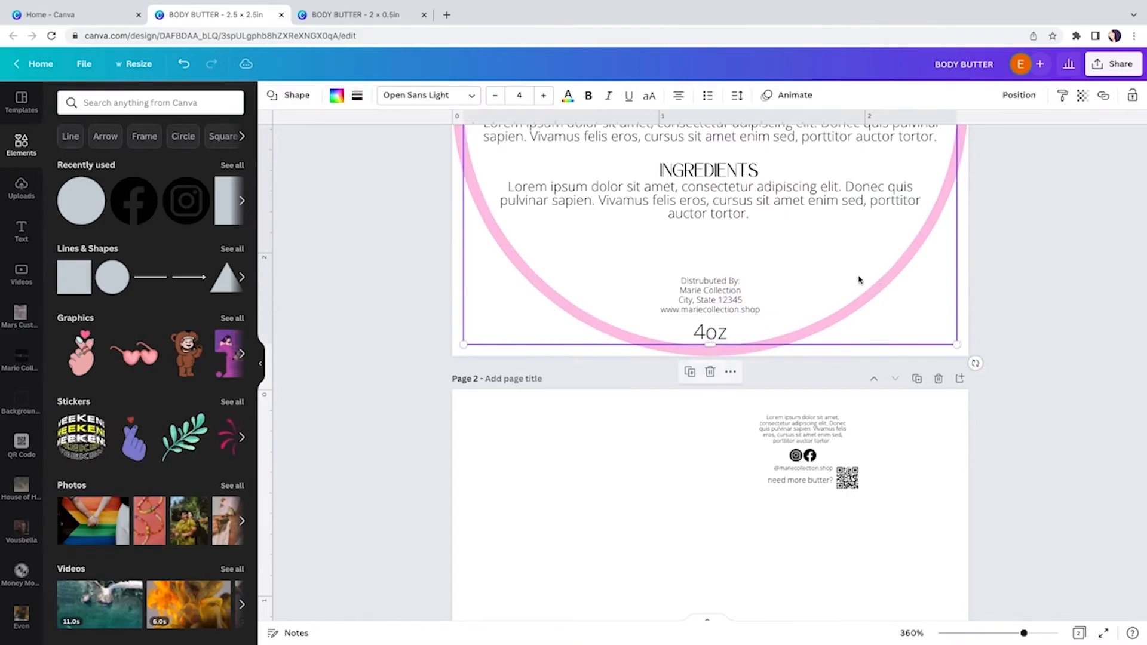
- Move the BODY BUTTER title, pink bar and Ultra Moisturizing text up together, closer to the logo
scroll(793, 274, up, 5)
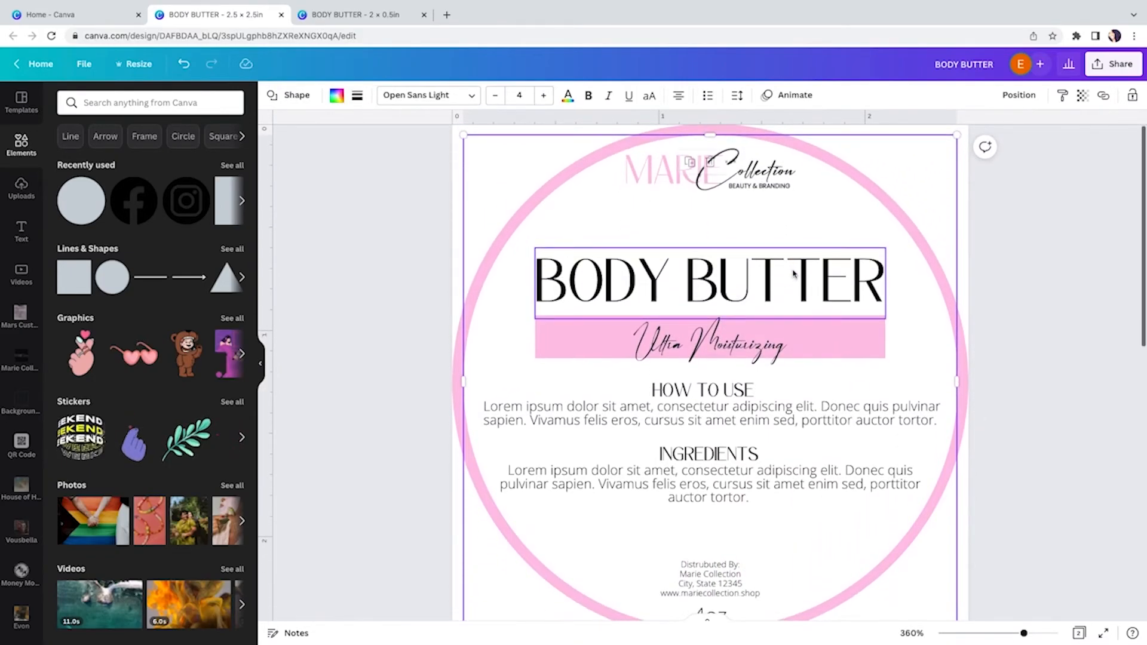
scroll(793, 273, down, 1)
scroll(731, 186, up, 2)
drag(631, 234, 691, 358)
key(super+z)
click(702, 295)
shift+click(580, 347)
shift+click(711, 344)
drag(712, 345, 712, 308)
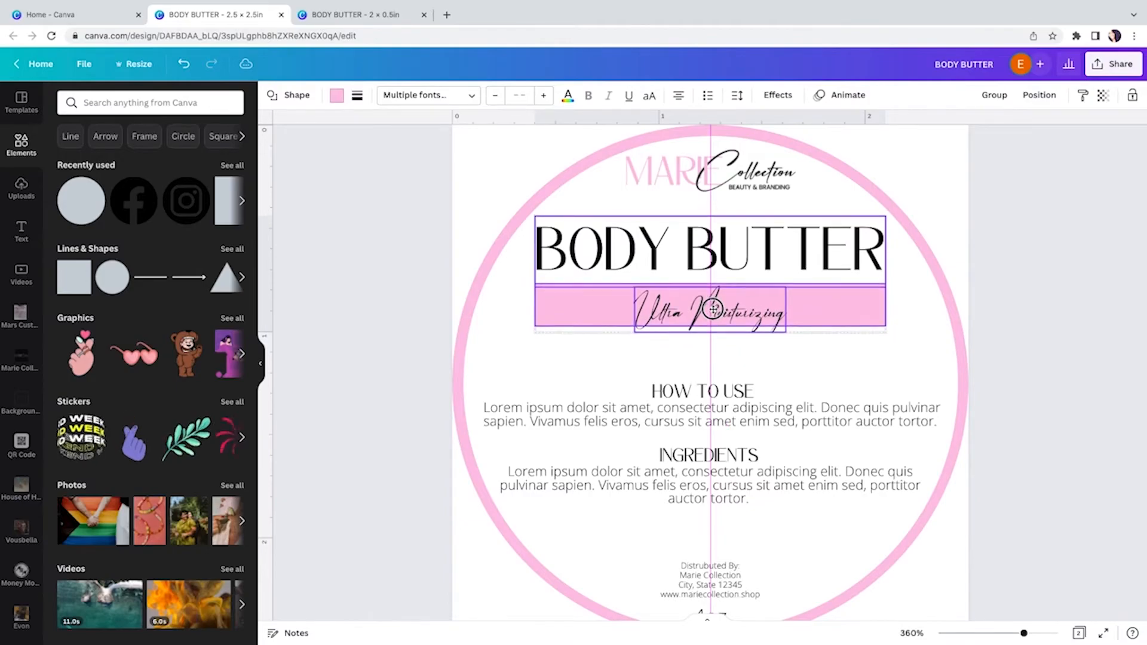
click(851, 330)
- Lock the background circles and move the how-to-use and ingredients headings and paragraphs up together, just below the pink bar
scroll(870, 371, down, 1)
scroll(870, 370, down, 3)
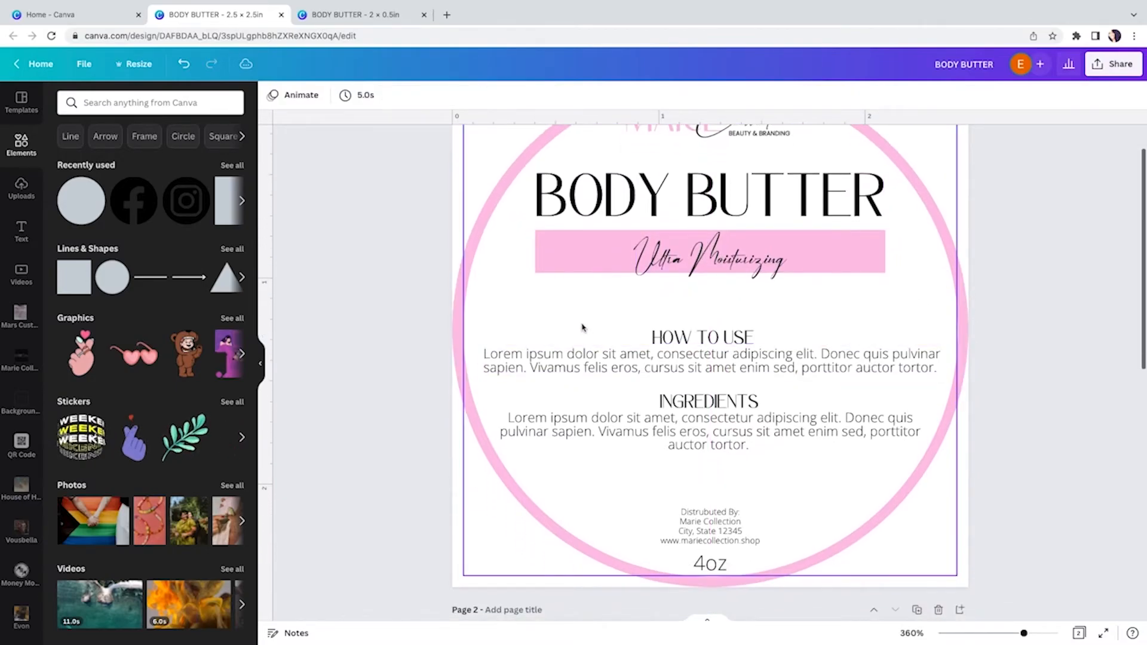
click(929, 275)
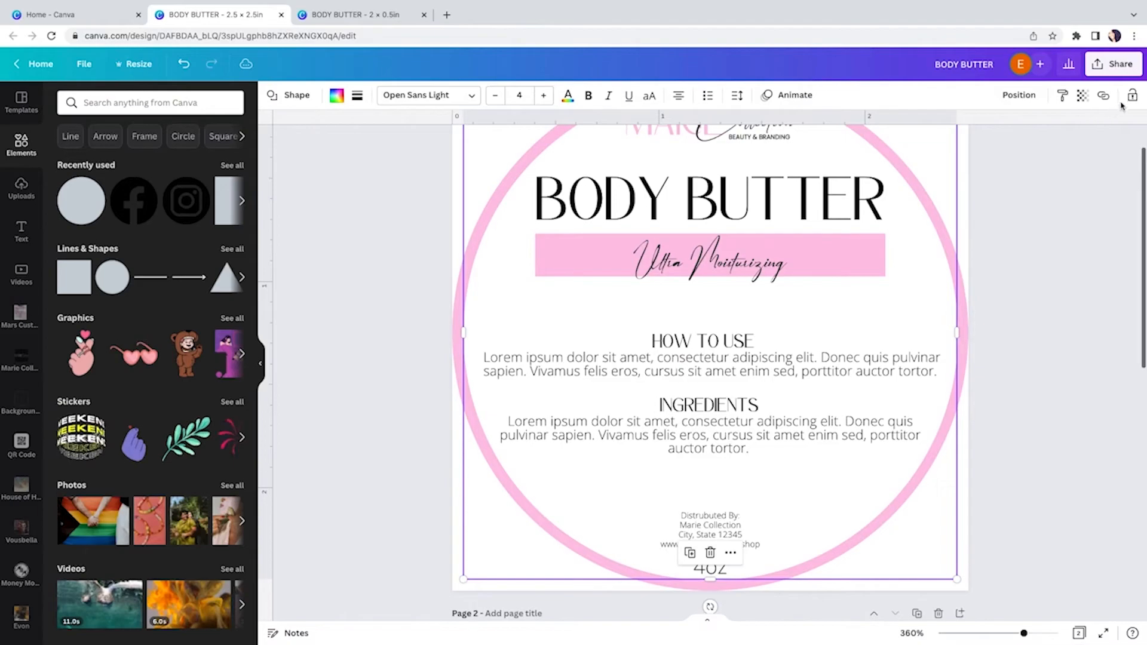
click(963, 284)
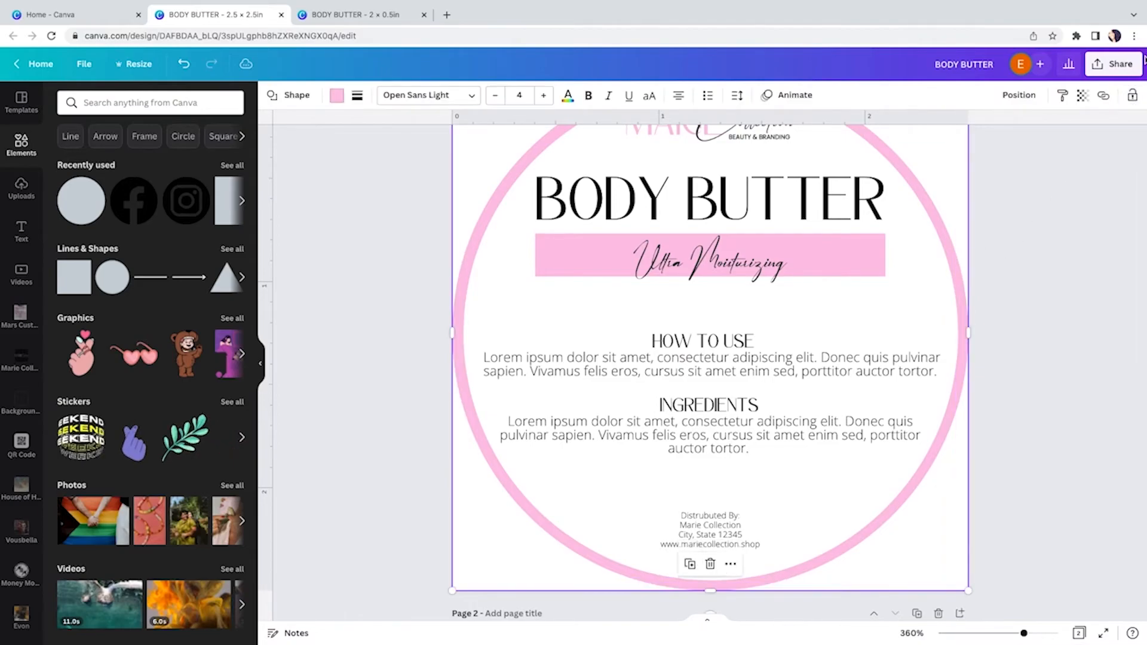
drag(626, 325, 730, 388)
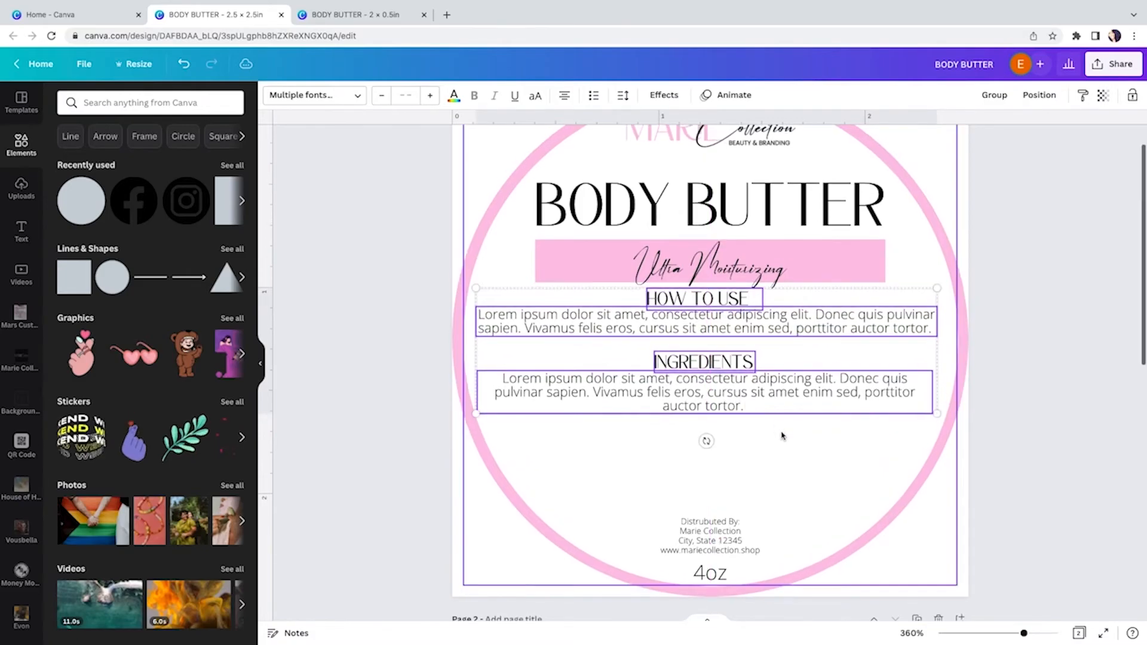
click(1002, 465)
- Move the QR code and "need more butter?" text from page 2 onto page 1, centered above the distributor block
scroll(1006, 464, down, 5)
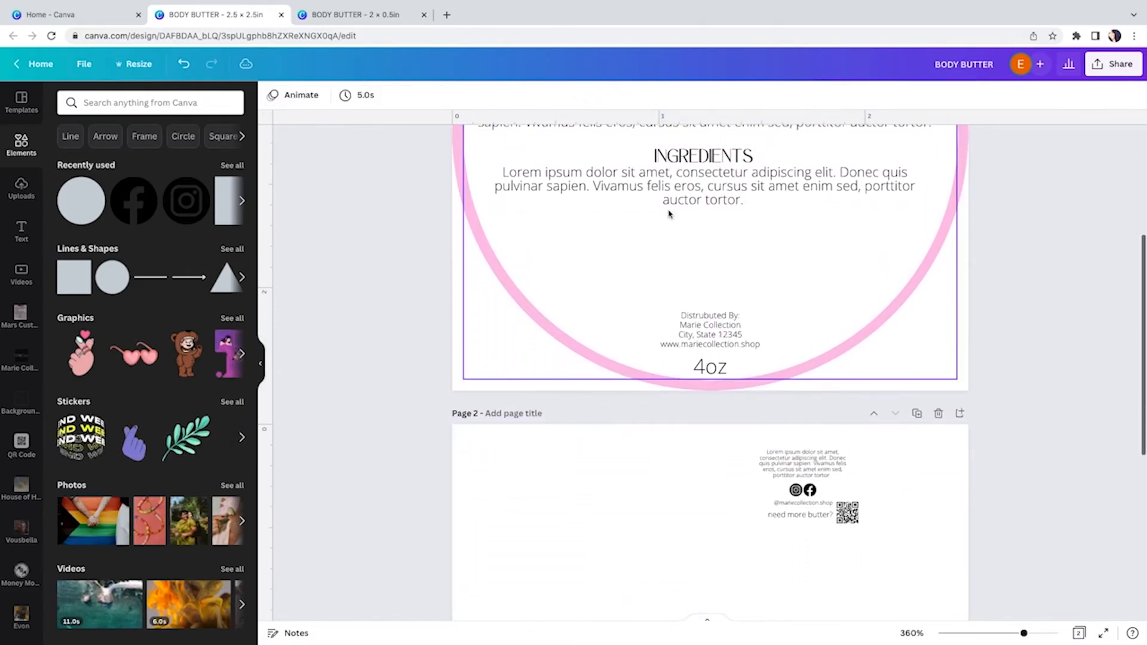
drag(847, 512, 710, 272)
click(800, 514)
drag(799, 514, 764, 230)
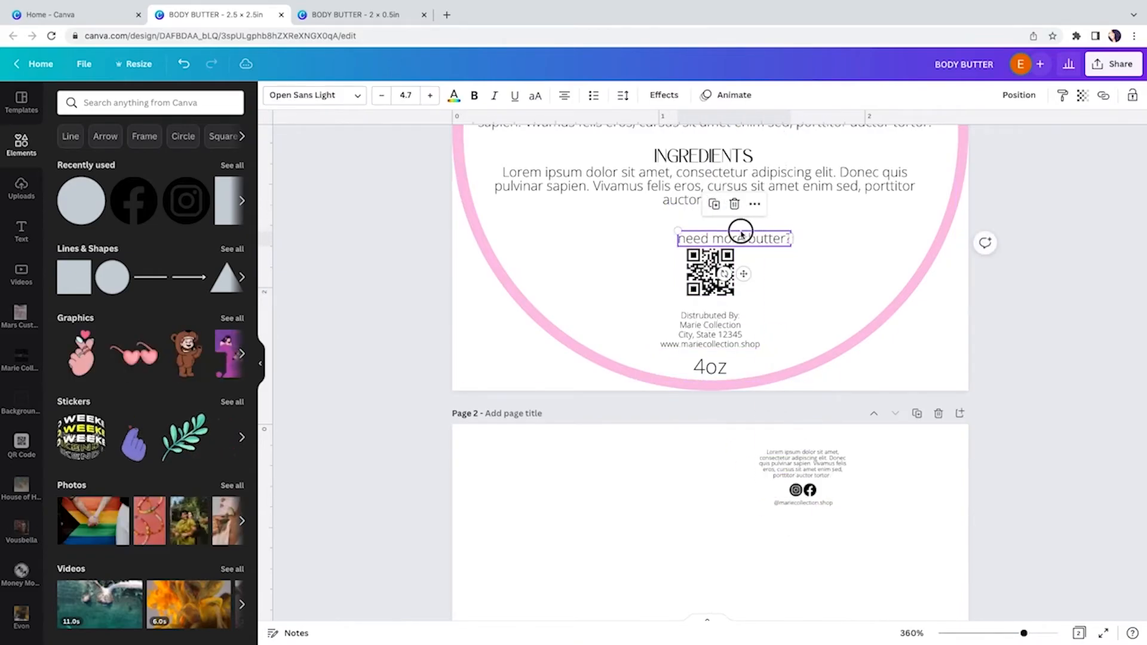
click(1020, 100)
click(965, 213)
click(939, 341)
- Set up the round label's download as a PNG with a transparent background
scroll(1060, 348, up, 2)
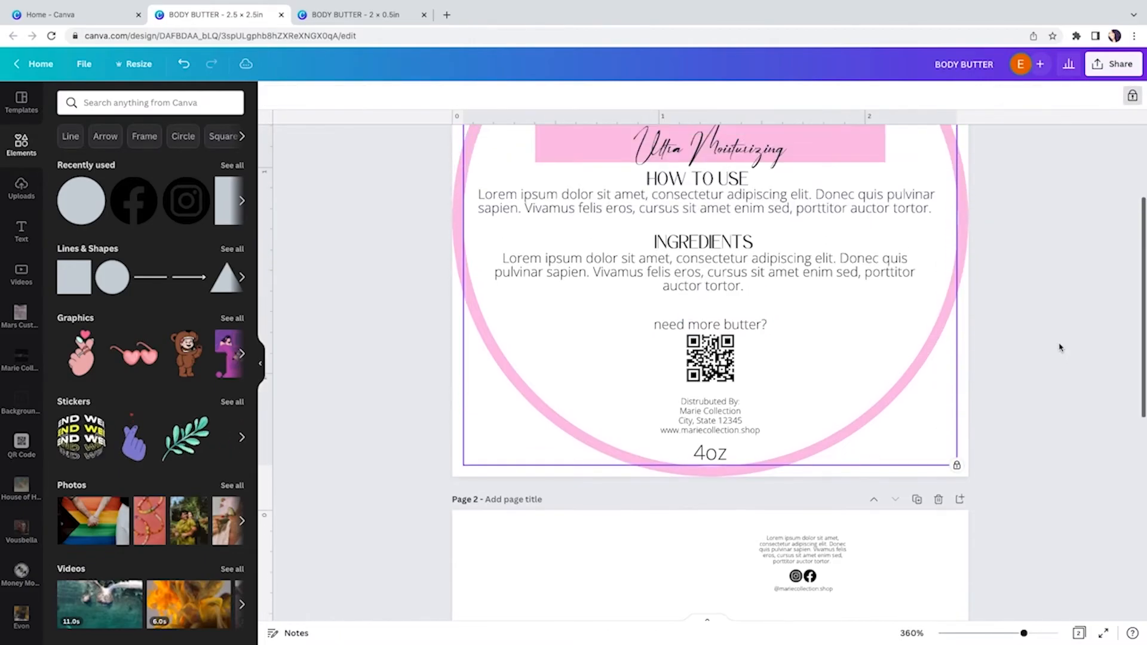
scroll(1060, 348, up, 3)
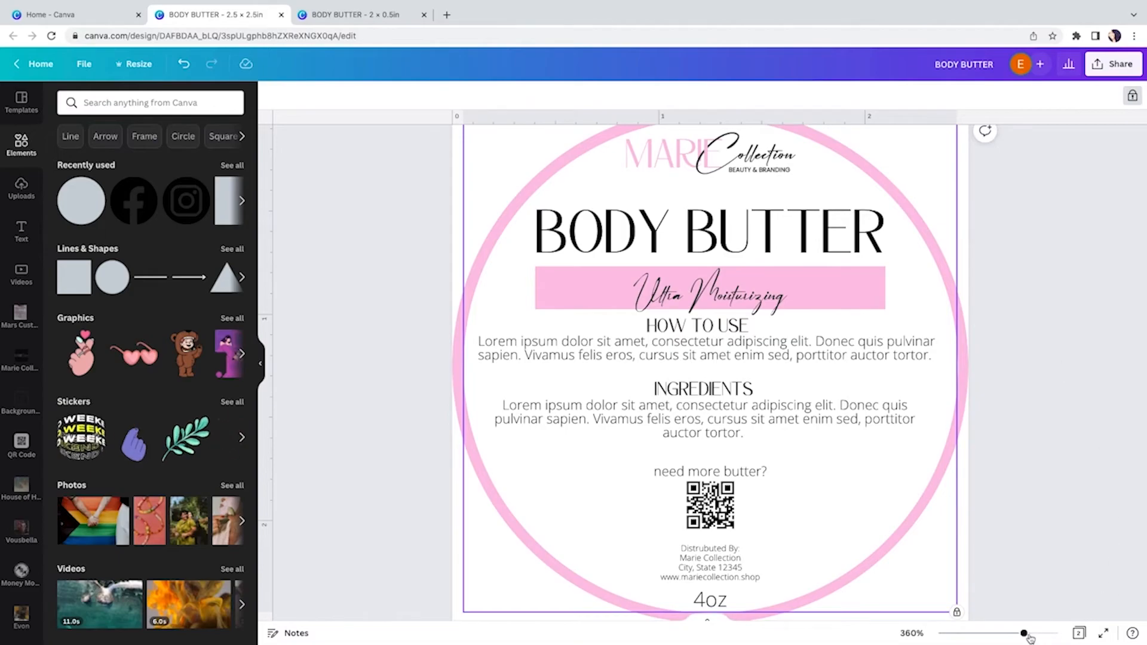
drag(1029, 638, 1013, 637)
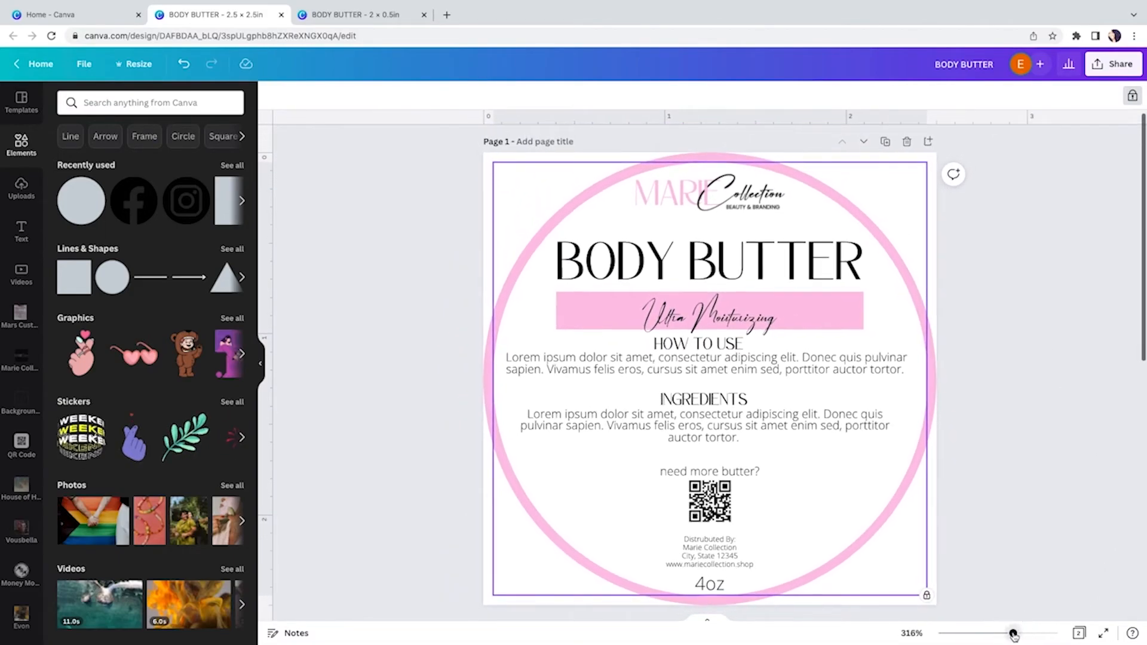
click(1061, 427)
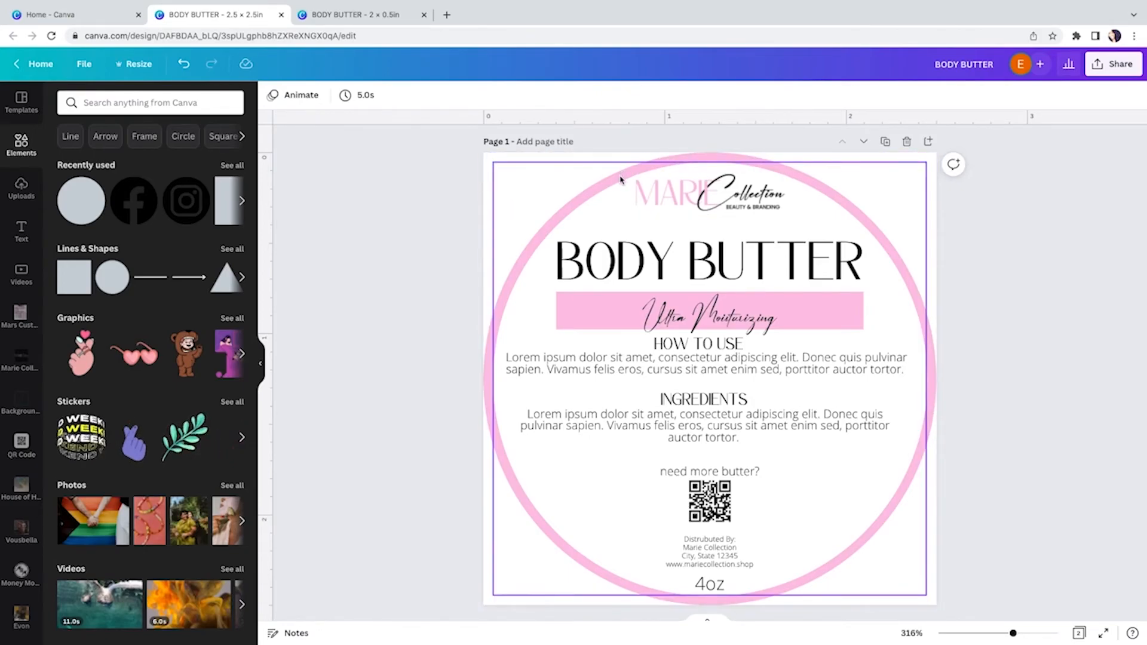
click(1127, 64)
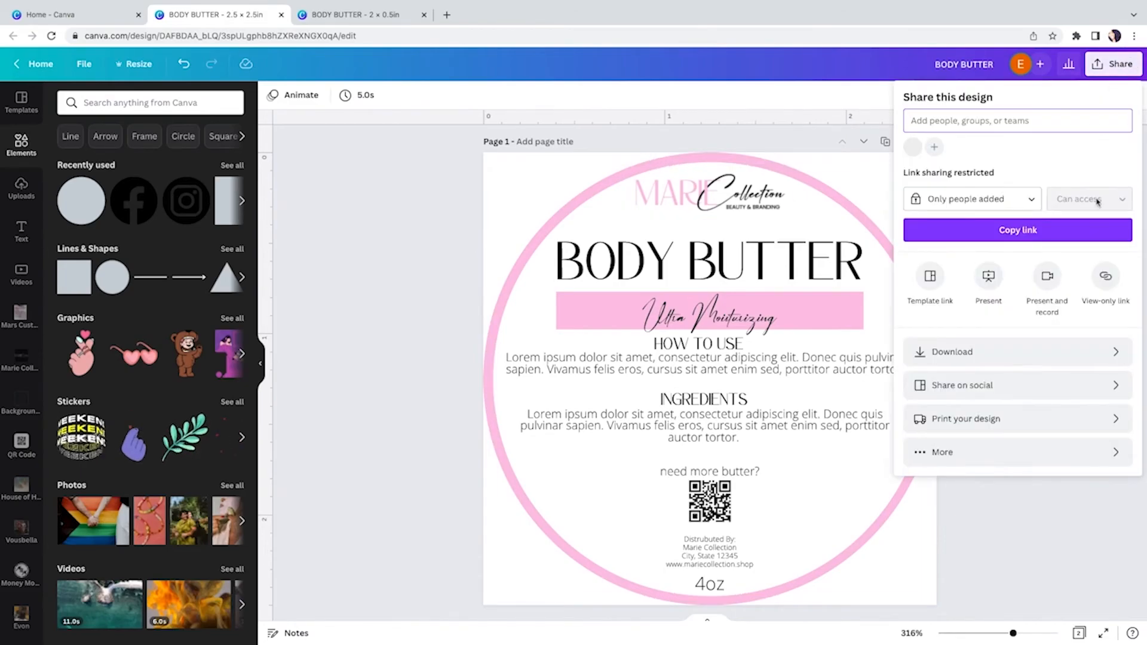
click(979, 353)
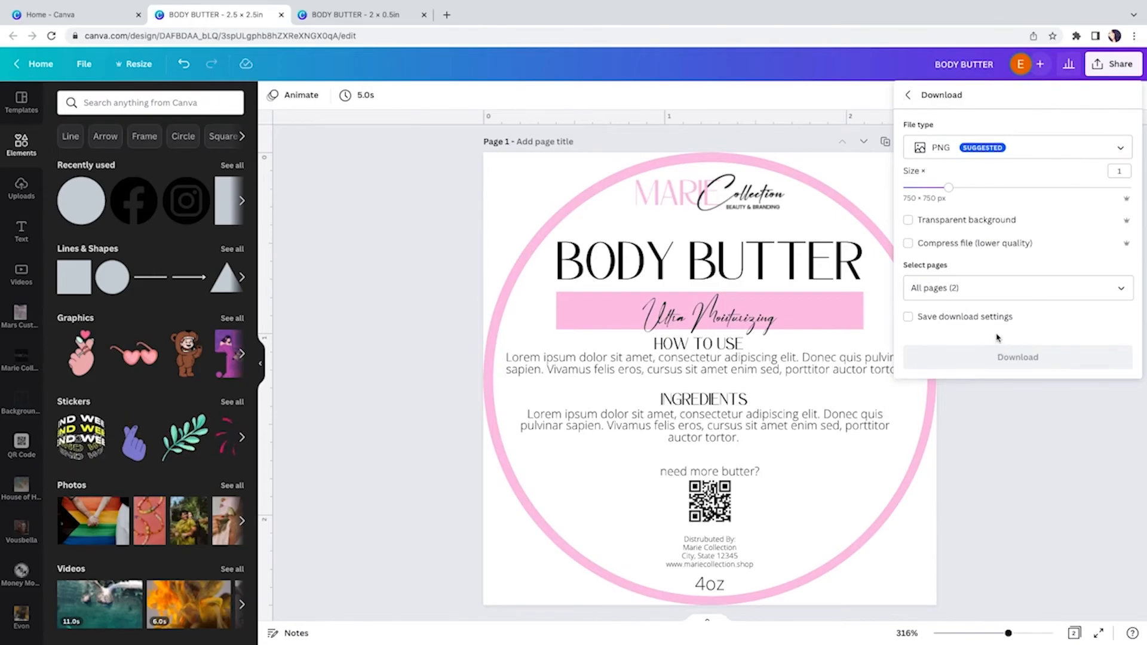
click(955, 222)
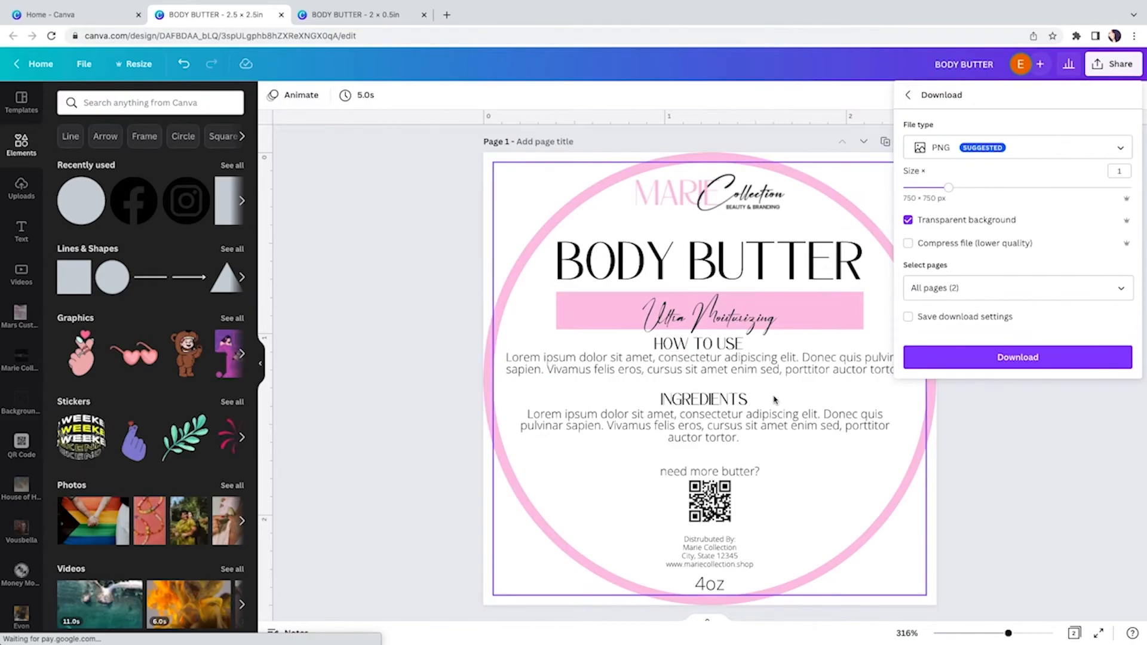
click(1123, 285)
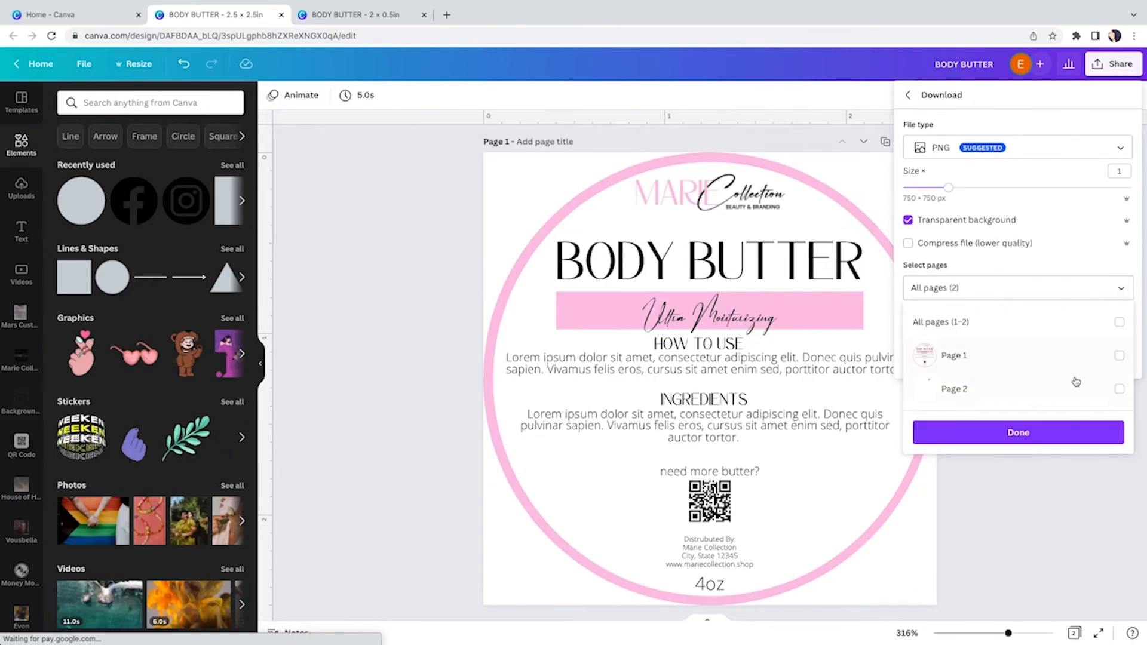
click(1119, 390)
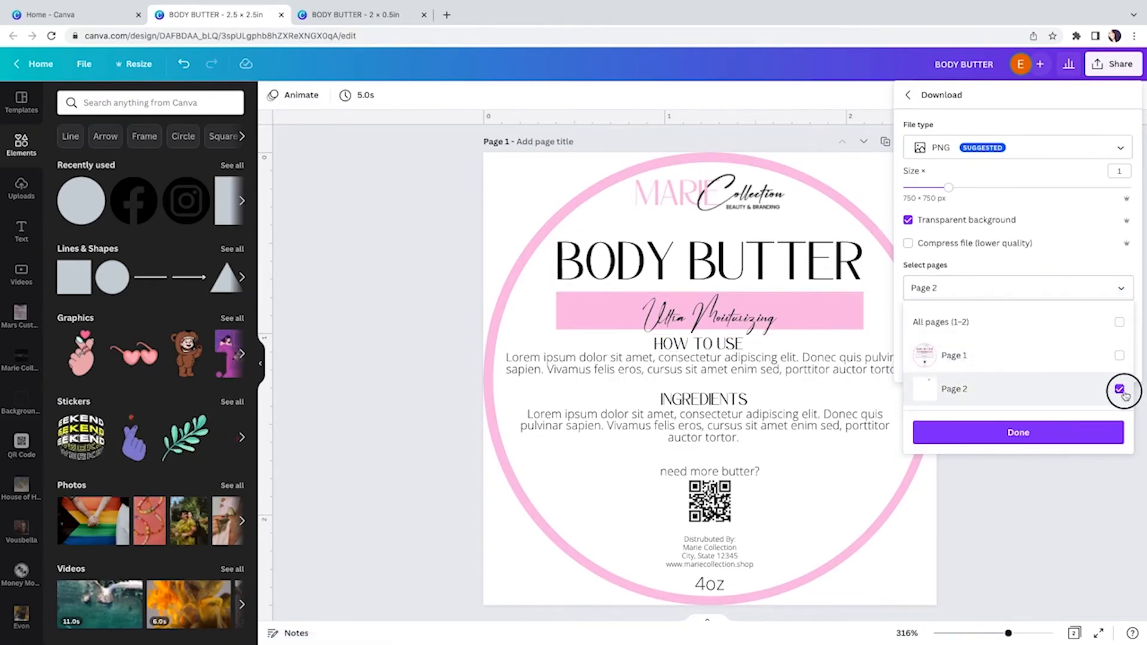
click(1120, 390)
click(1120, 356)
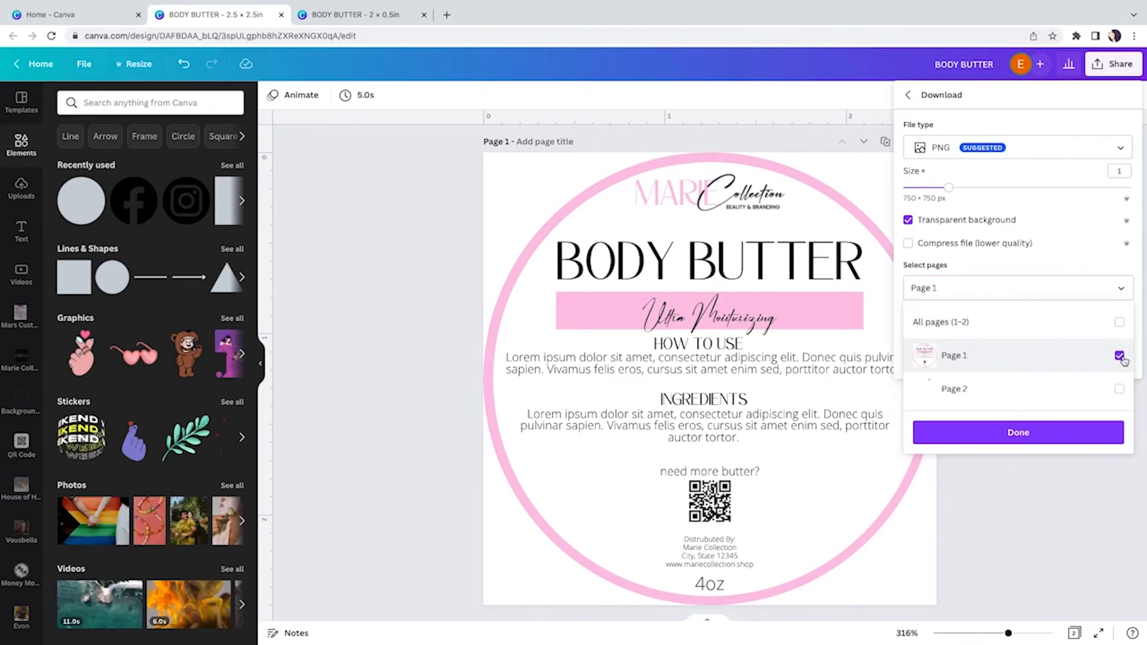
click(1053, 433)
click(1054, 434)
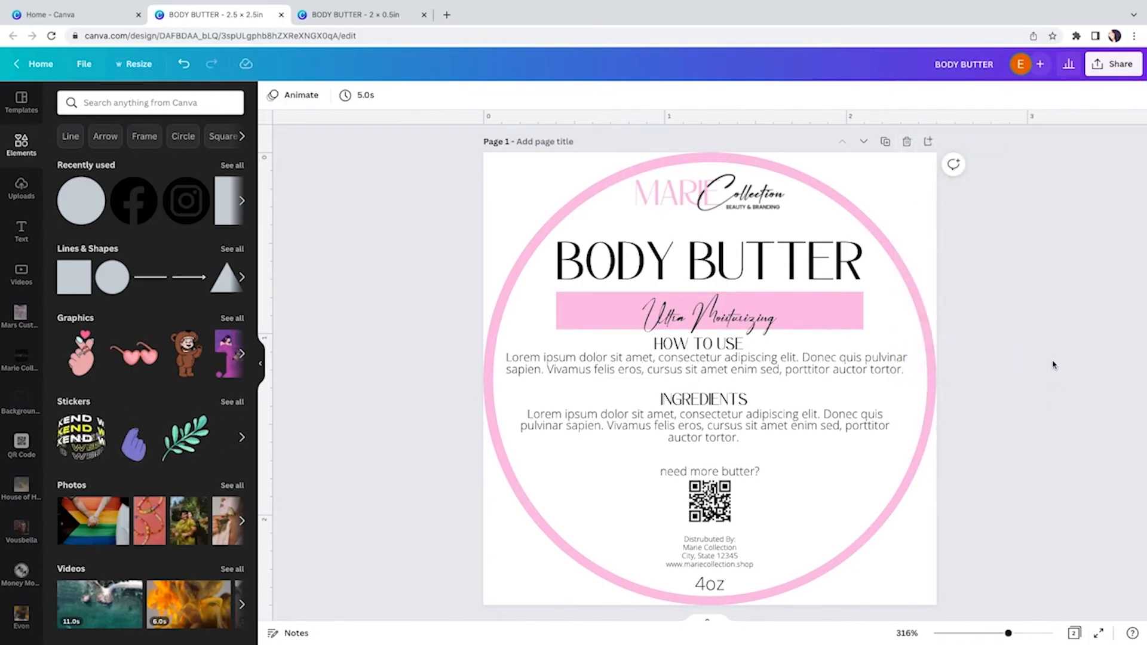
- Download only page 1 of the round label as a PNG with a transparent background
click(1120, 63)
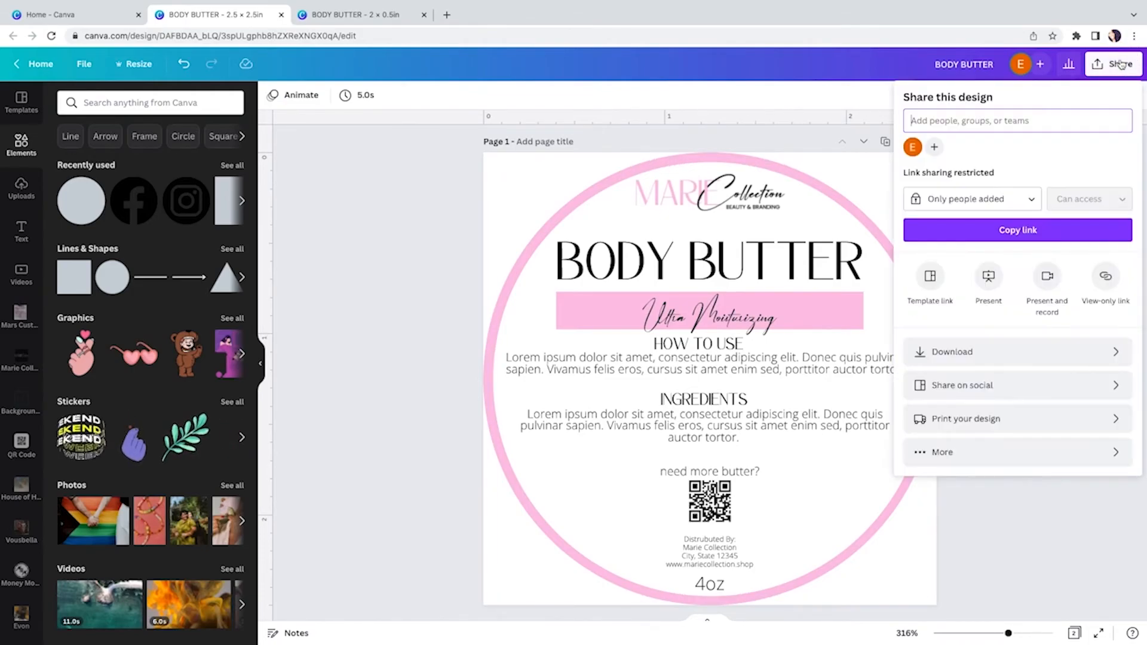
click(1042, 357)
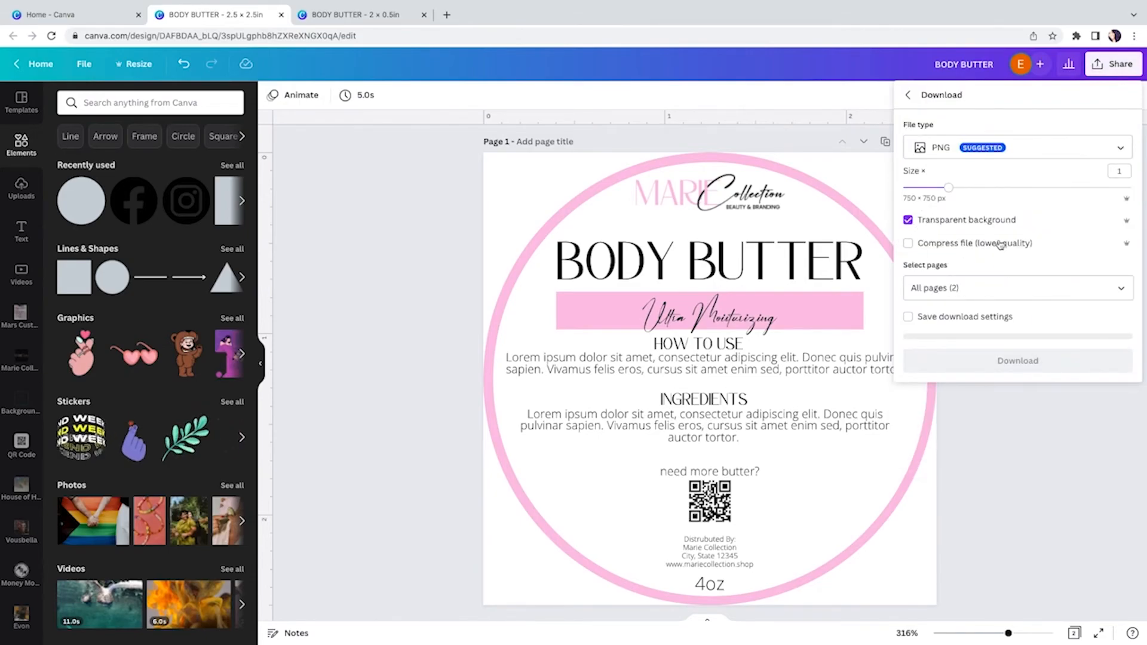
click(1120, 289)
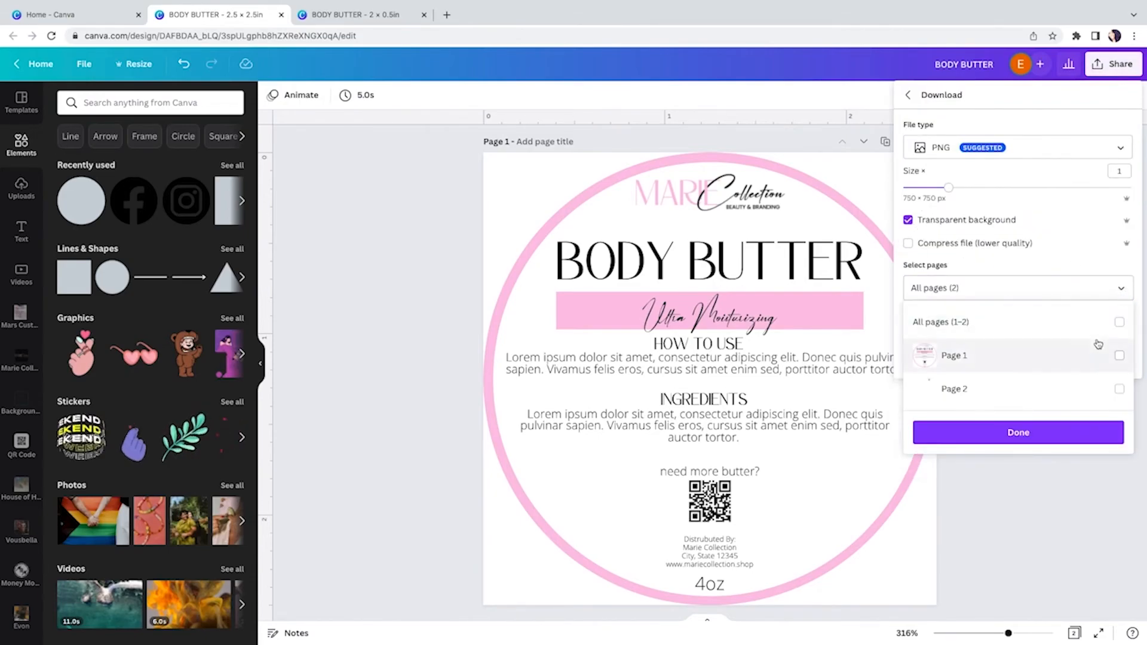
click(1095, 431)
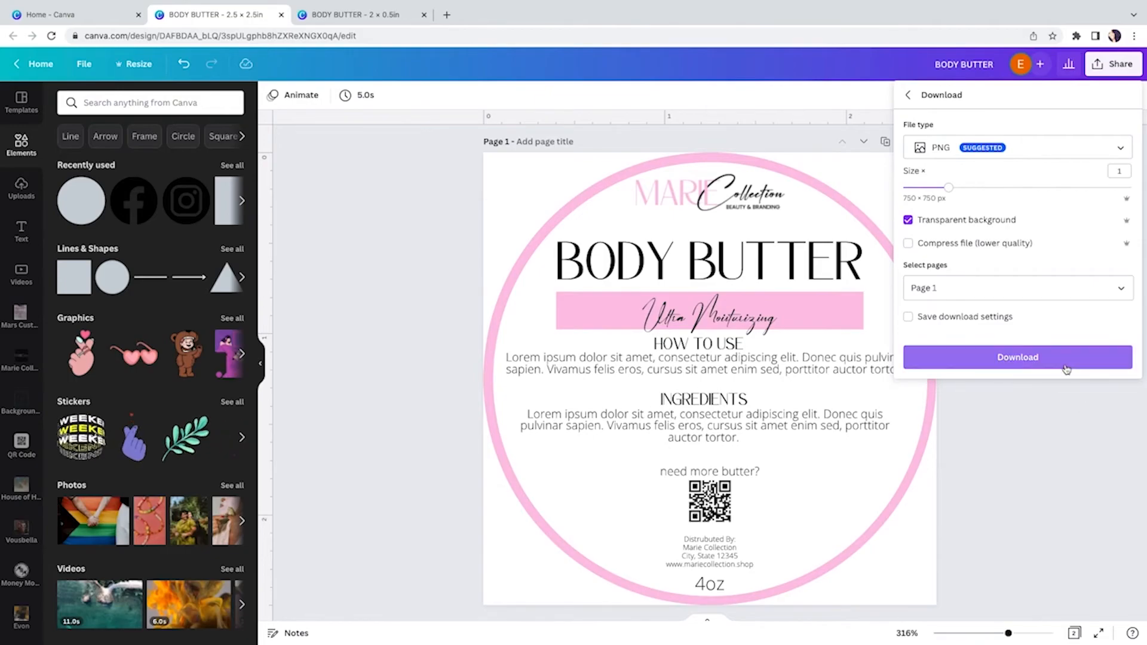
click(1068, 361)
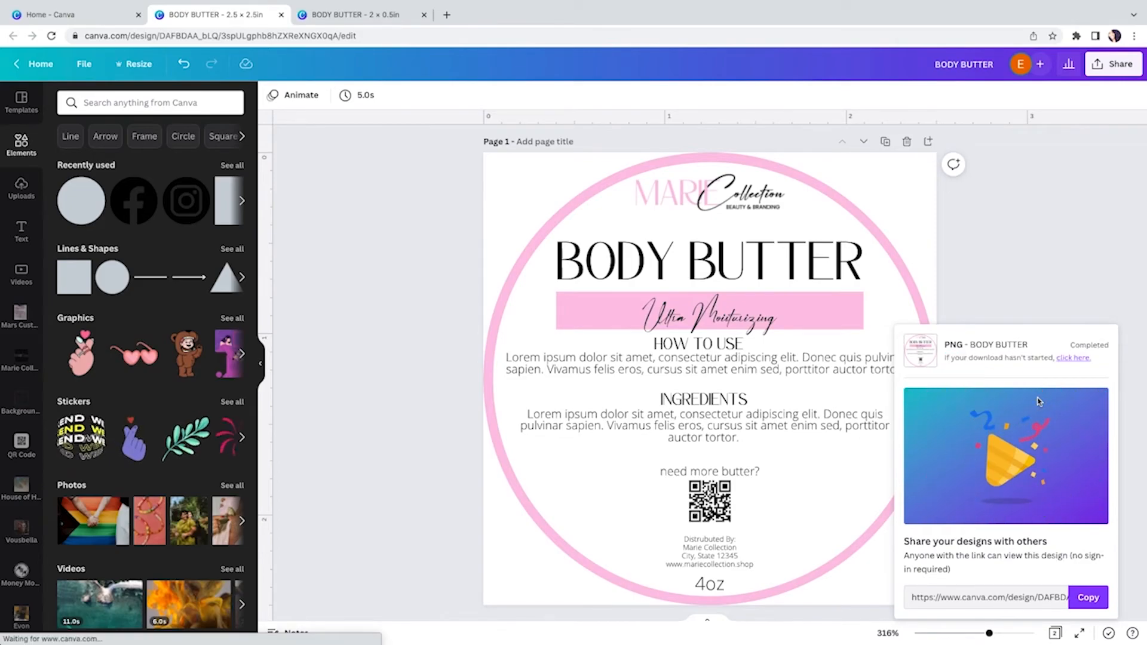
- Switch to the desktop to check the downloaded BODY BUTTER.png in Preview, and close the GoodNotes window that covers it
key(ctrl+Left)
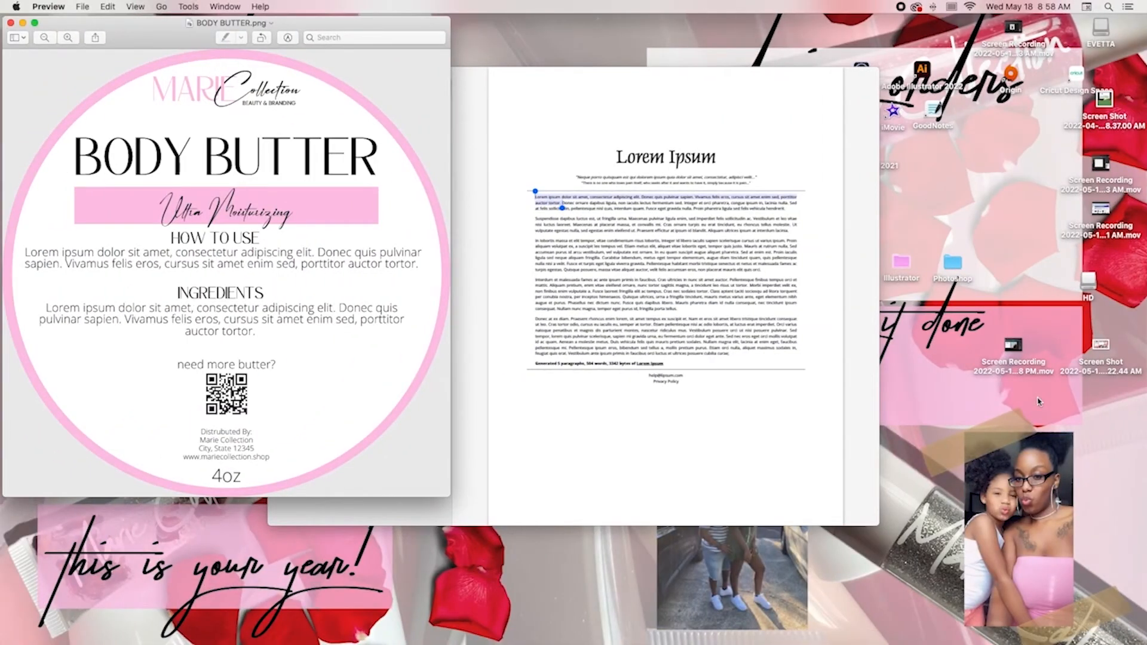
click(651, 116)
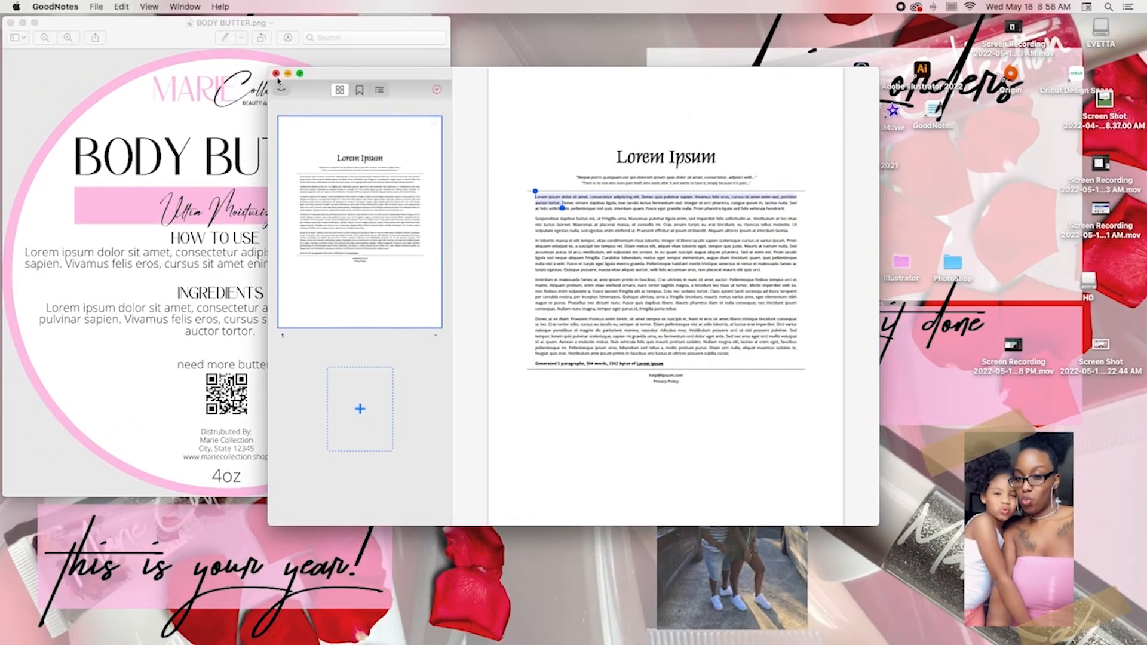
click(275, 73)
drag(85, 27, 153, 45)
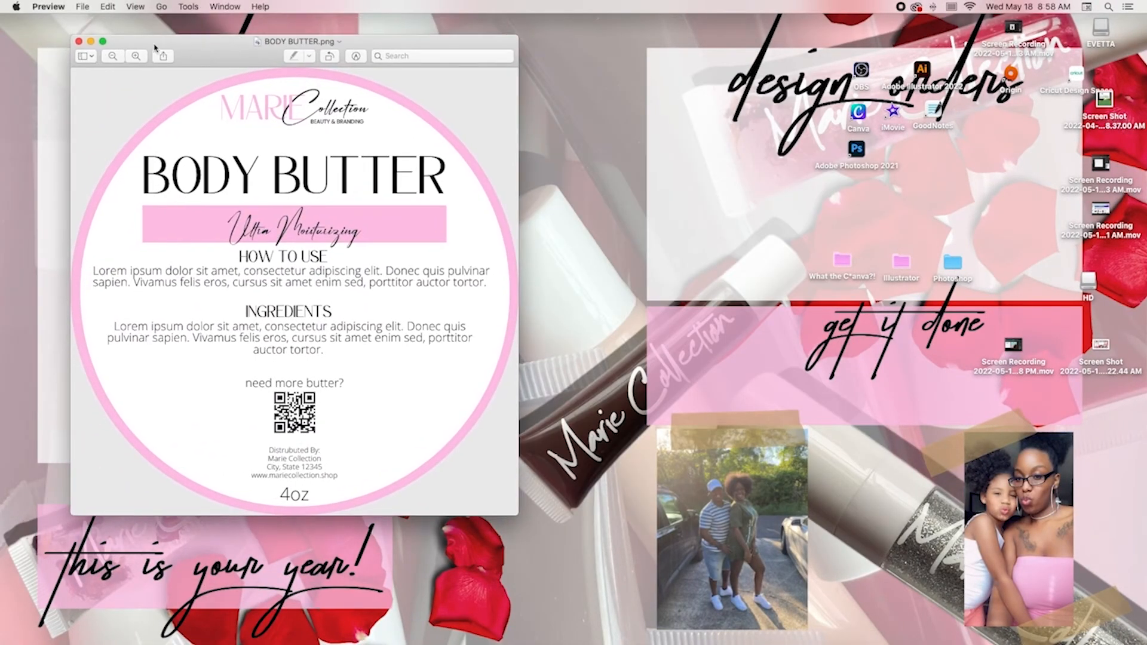
drag(239, 57, 184, 37)
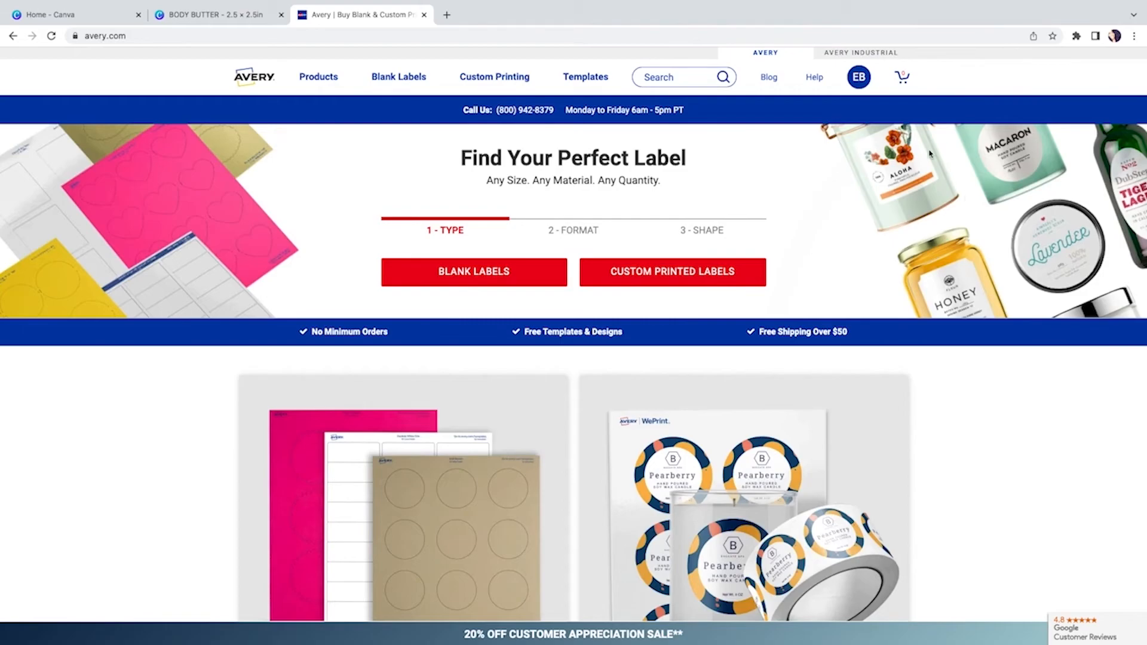
- On the Avery website, find the round label templates and open template 22830 for white 2-1/2" diameter labels, 9 per sheet
click(585, 78)
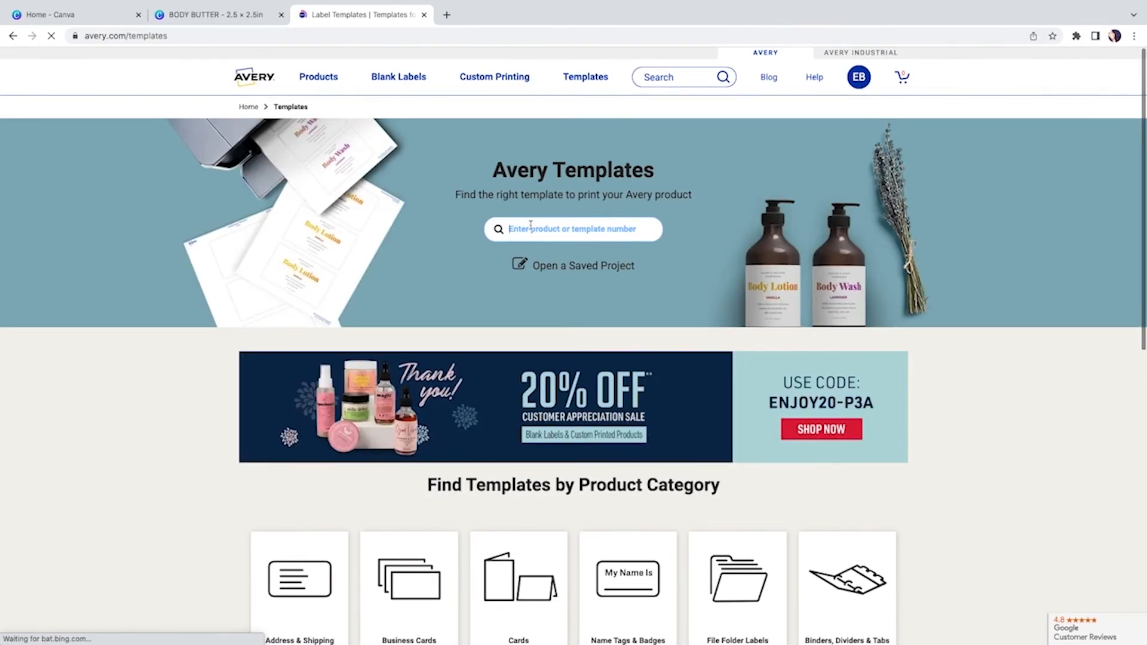
click(611, 229)
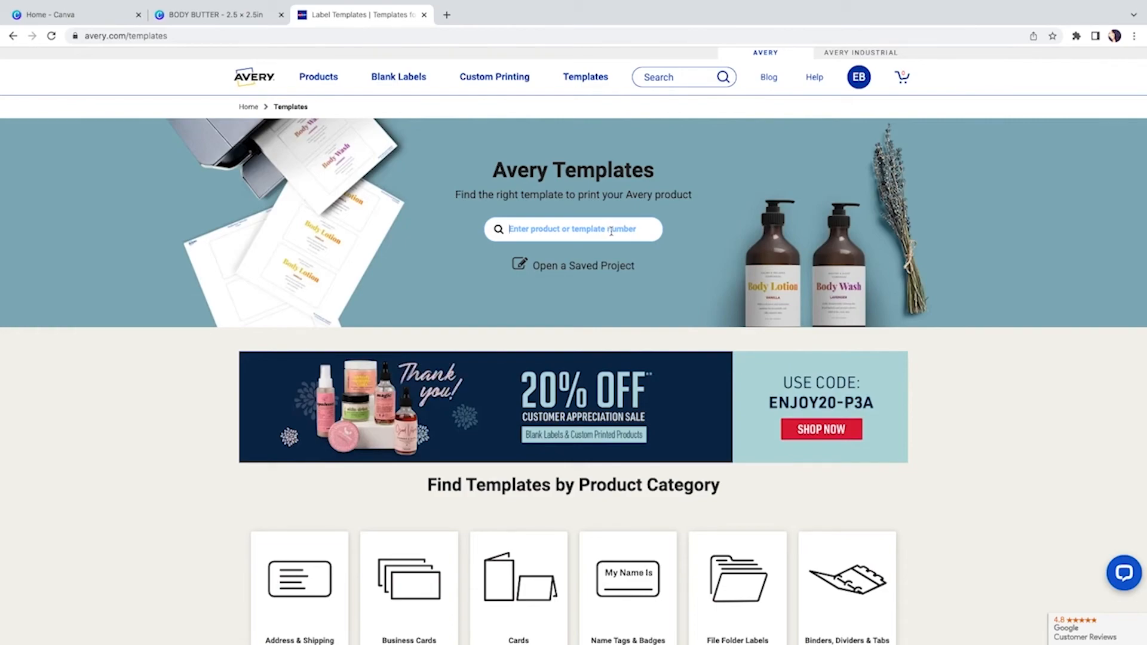
scroll(648, 302, down, 3)
scroll(653, 305, down, 3)
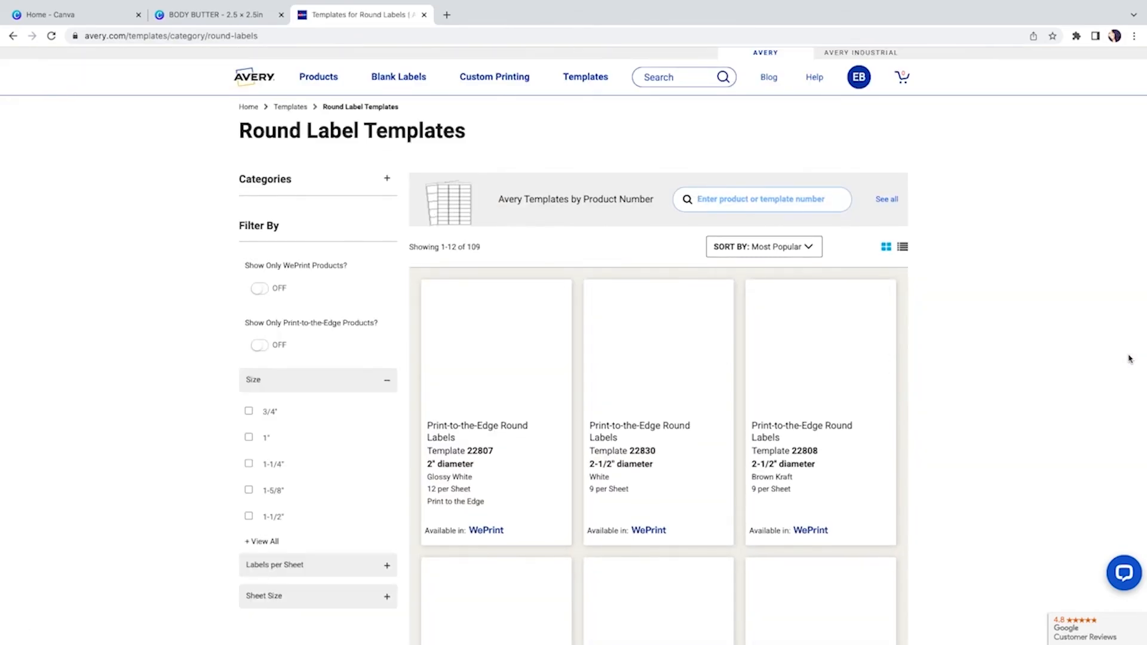
scroll(1128, 358, down, 1)
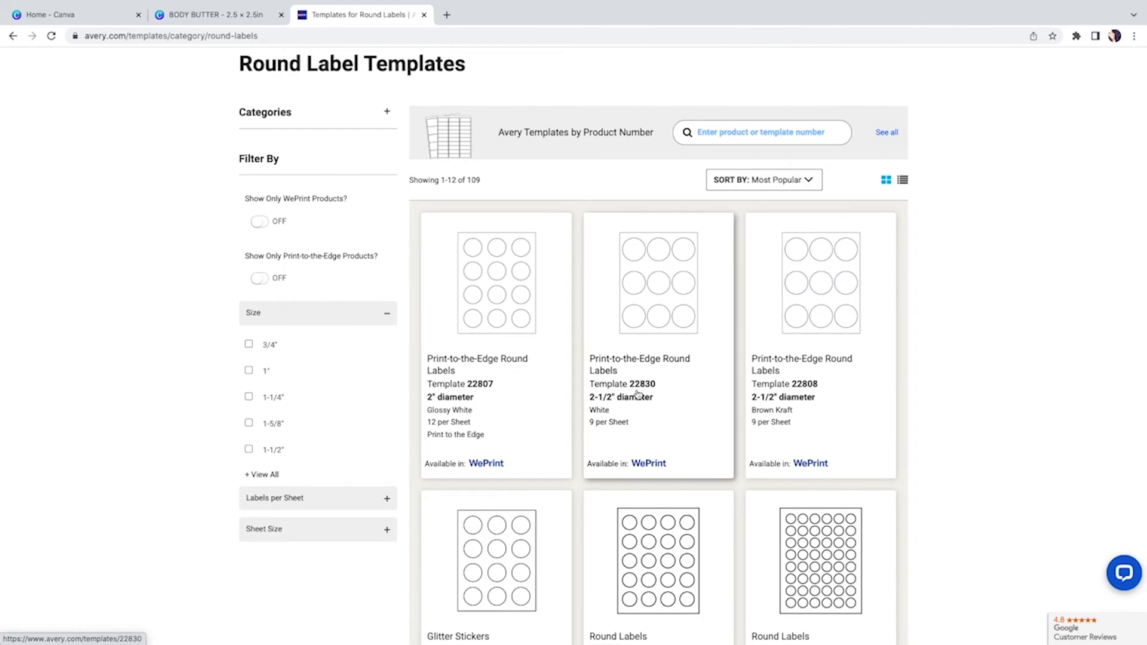
click(593, 405)
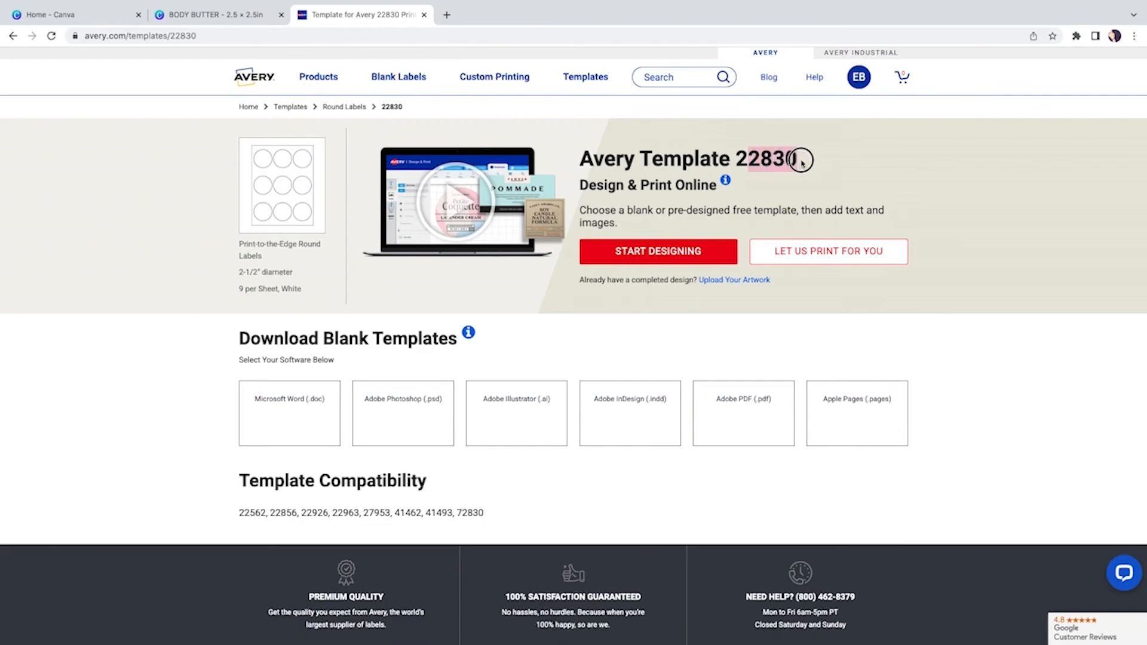
mouse_move(798, 159)
mouse_down()
mouse_move(745, 157)
mouse_move(804, 164)
mouse_up()
click(851, 173)
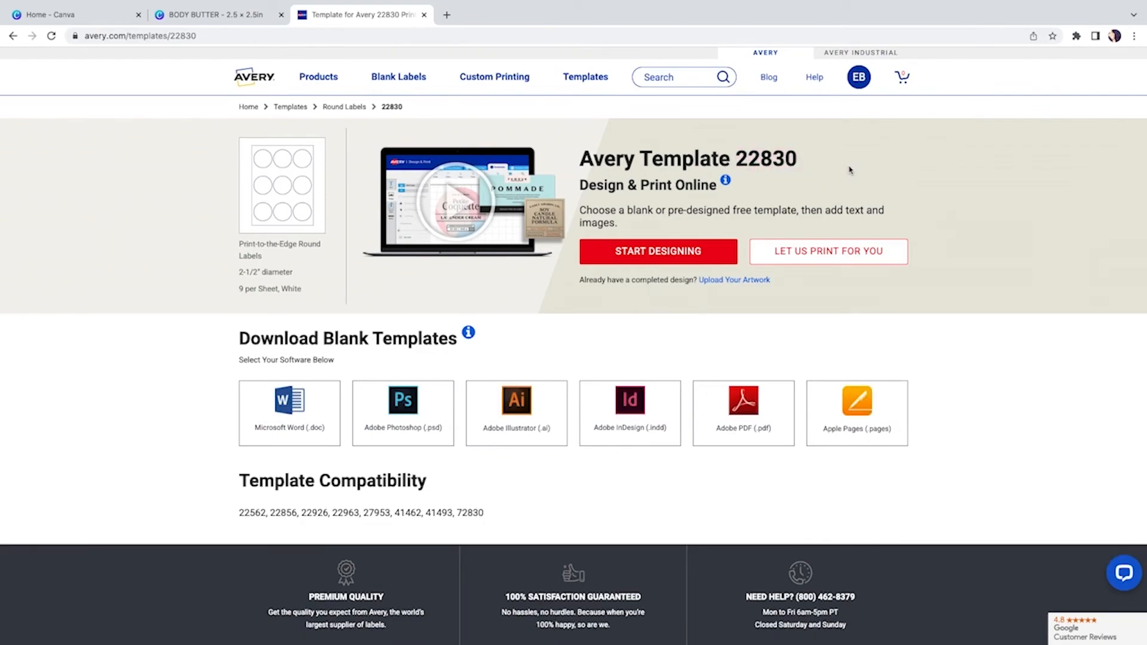
- Start designing online with template 22830 and choose the blank round design for customizing
click(675, 264)
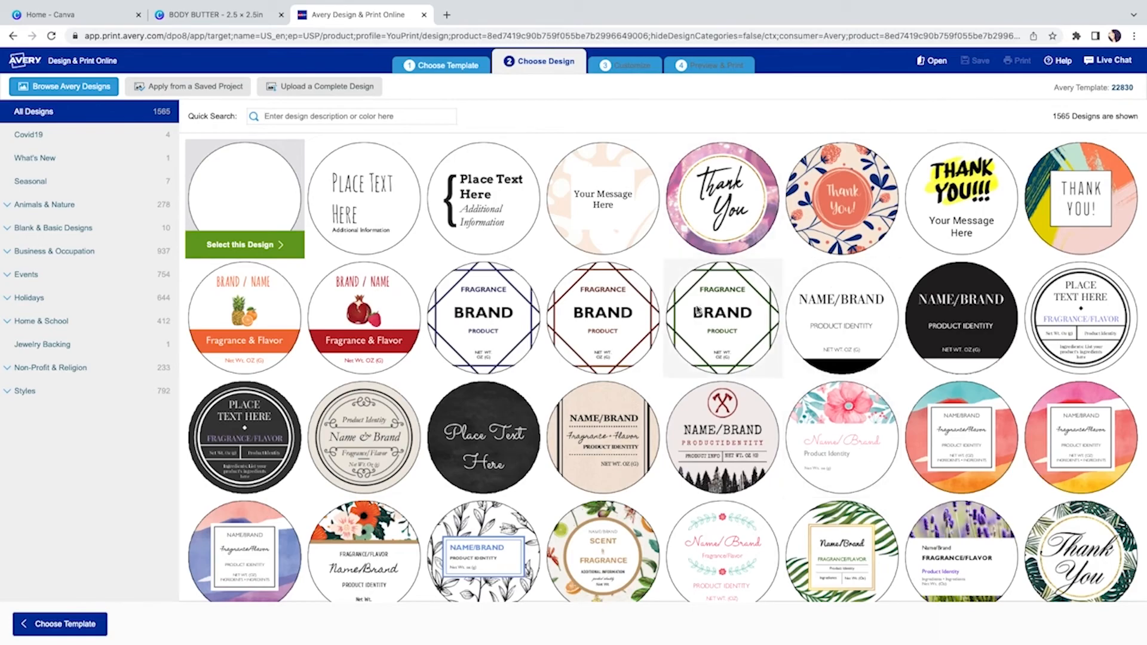
scroll(697, 311, down, 2)
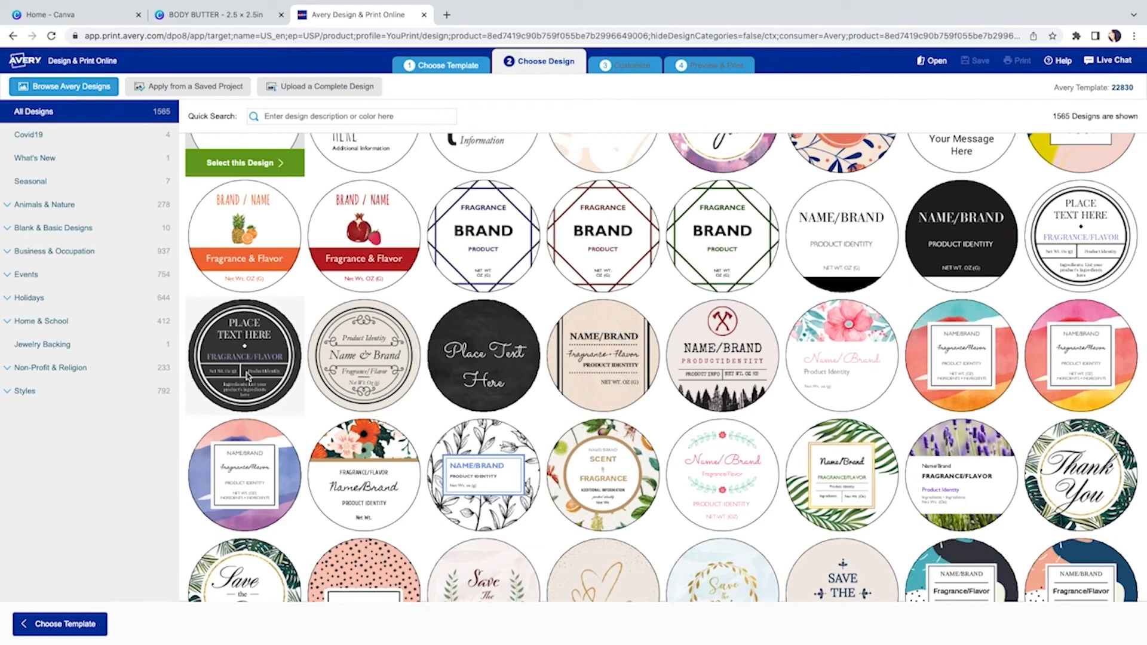
scroll(342, 367, down, 5)
scroll(453, 339, up, 7)
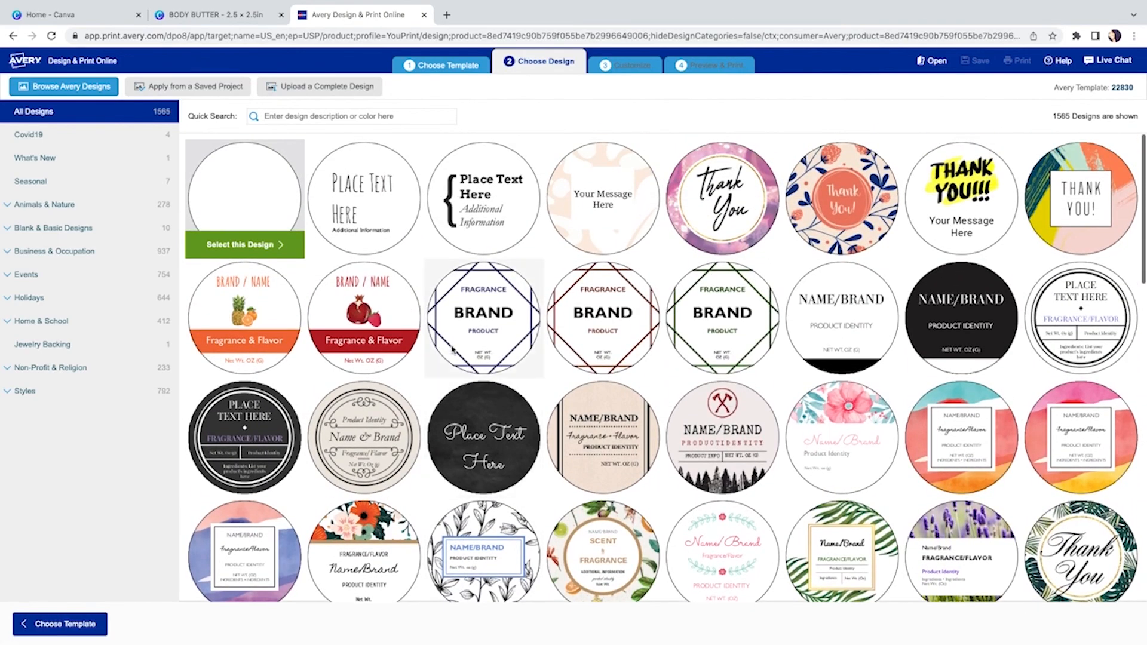
click(252, 215)
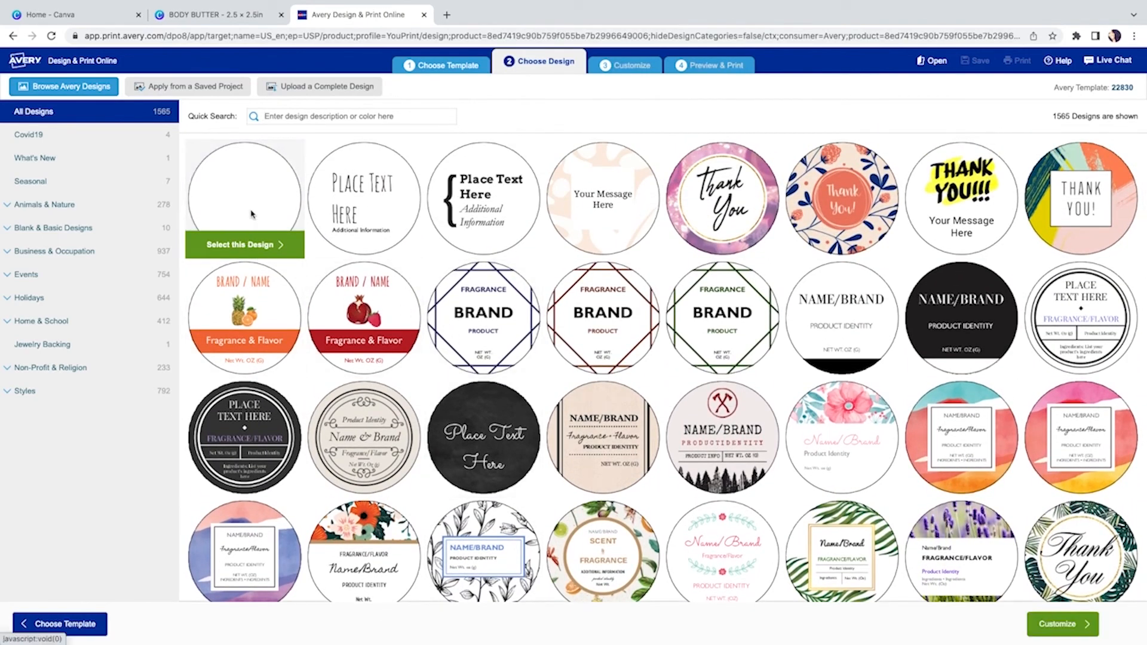
click(267, 241)
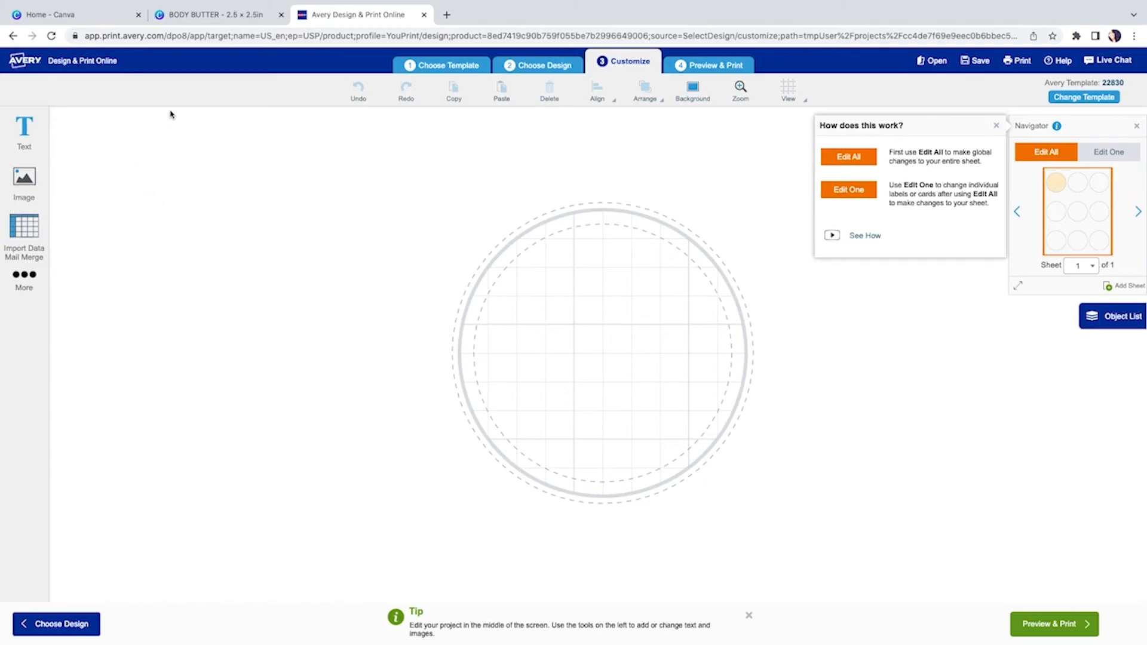
- Add BODY BUTTER.png from the Downloads folder as an image on the round label
click(25, 176)
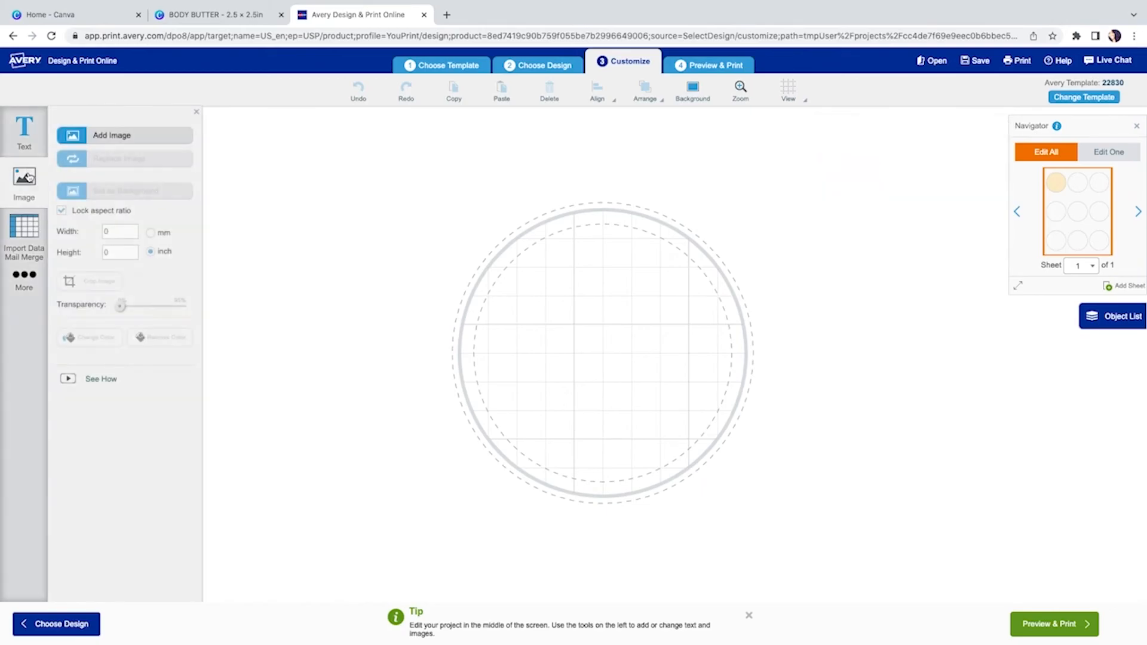
click(130, 140)
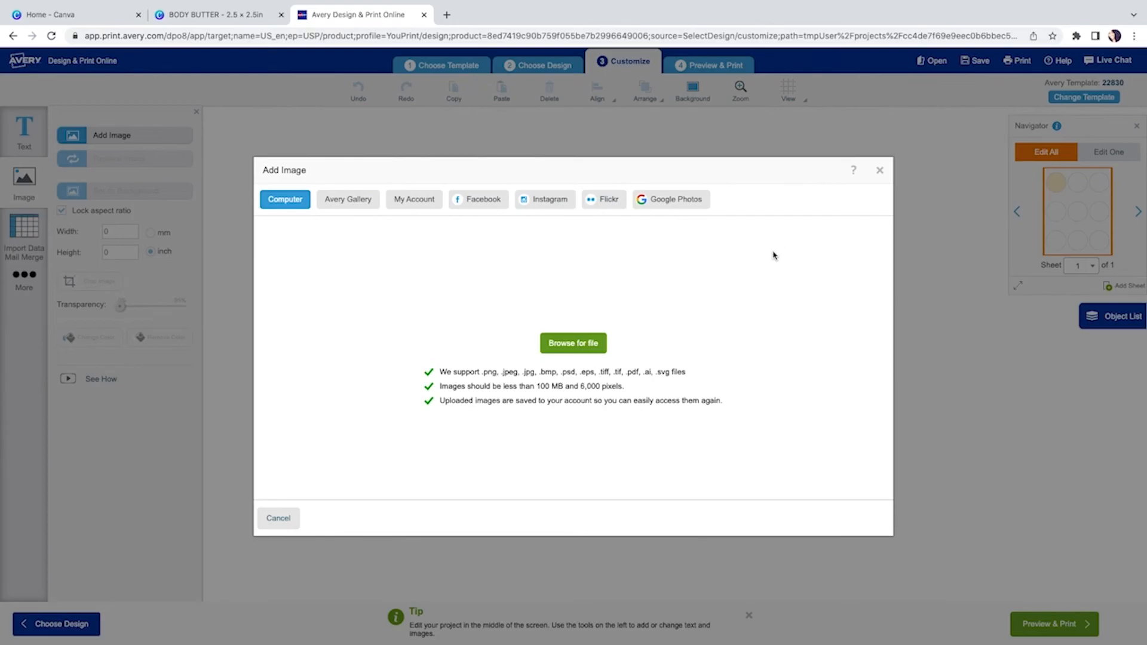
click(278, 517)
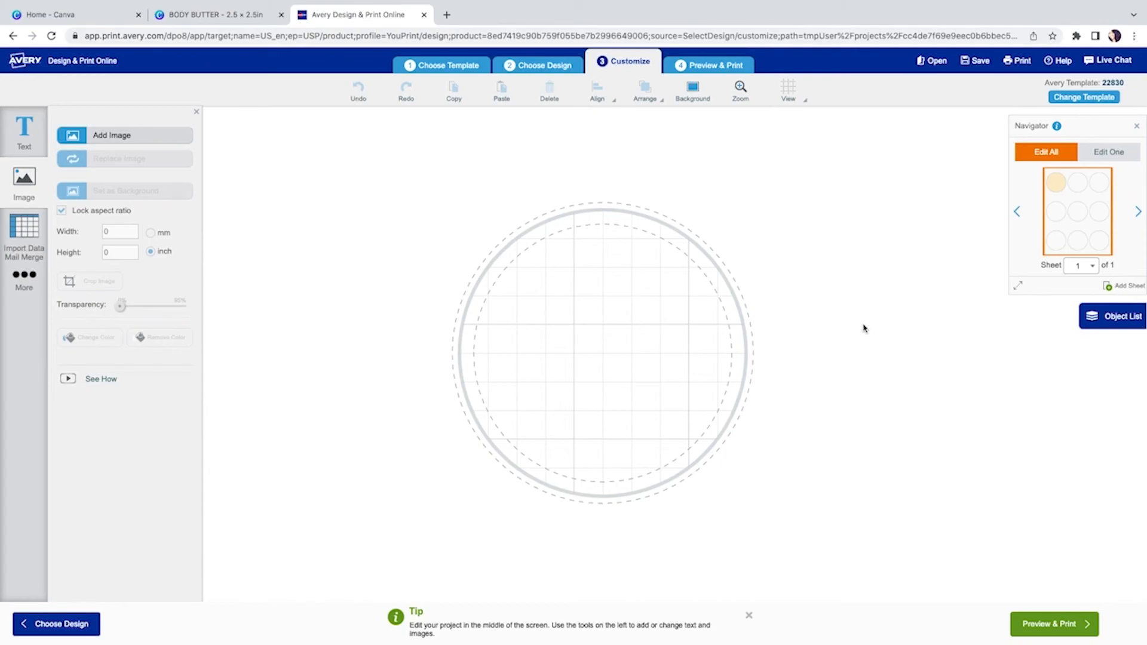
click(115, 136)
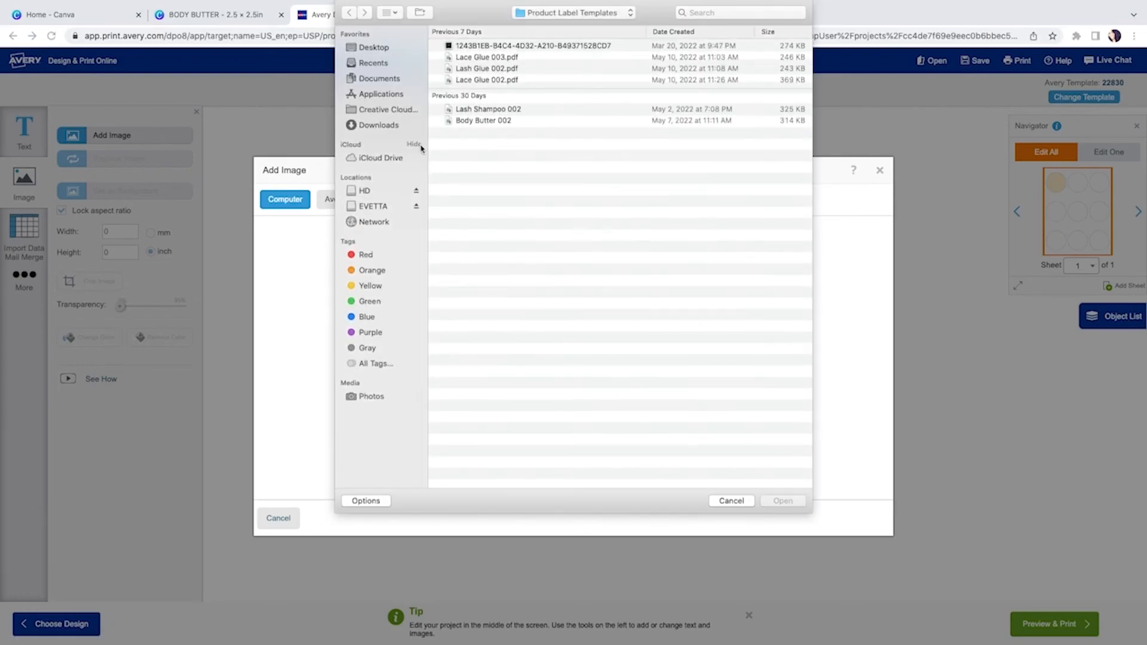
click(378, 125)
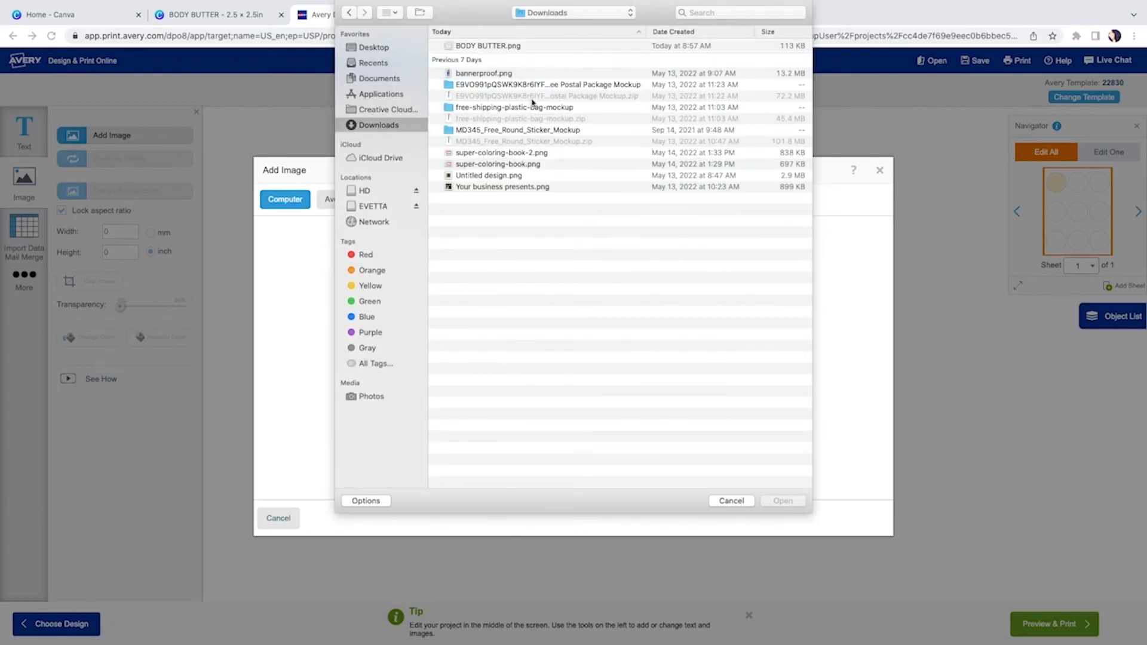
click(505, 46)
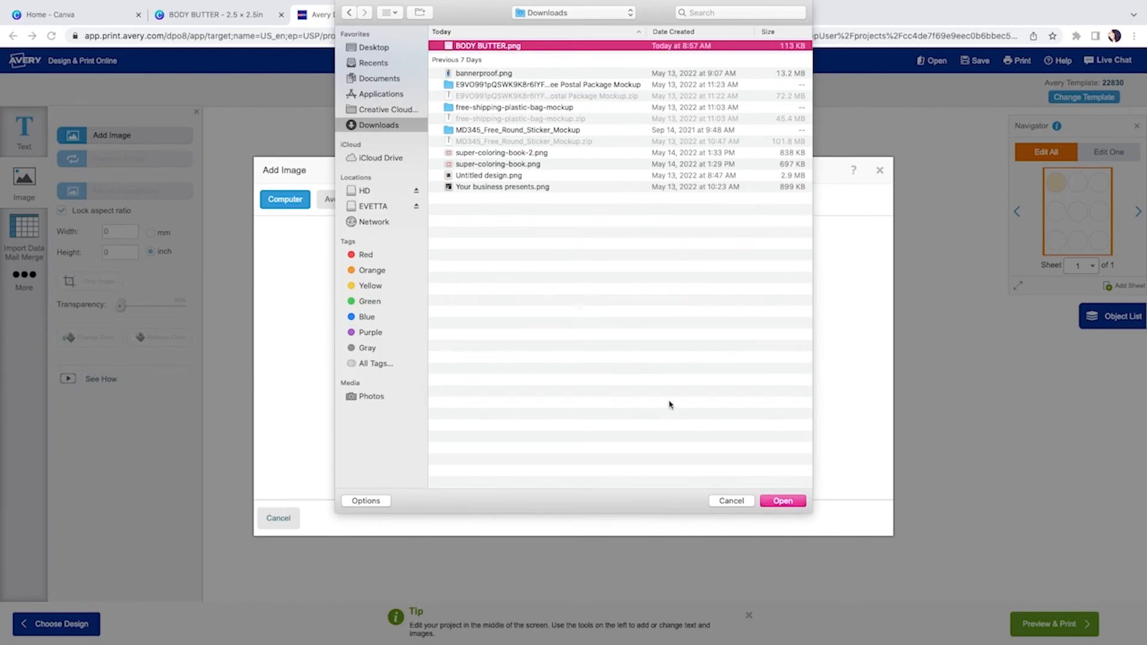
click(782, 500)
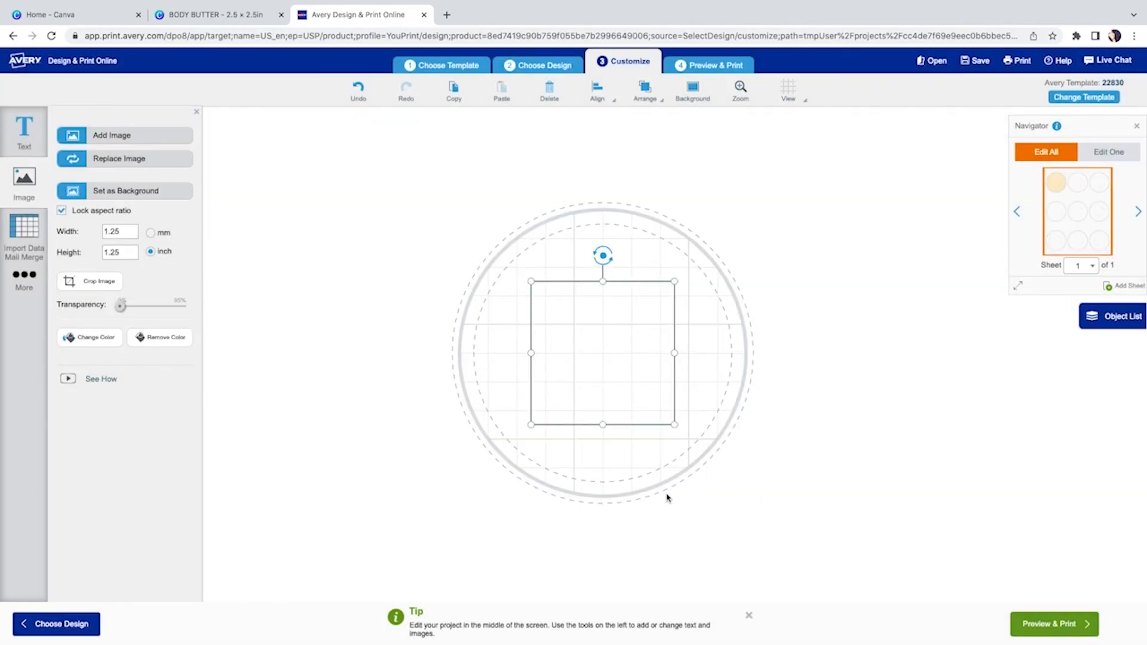
- Enlarge the label image to about 2.44 in square and center it within the round label outline
drag(628, 397, 747, 421)
drag(672, 366, 662, 377)
click(709, 195)
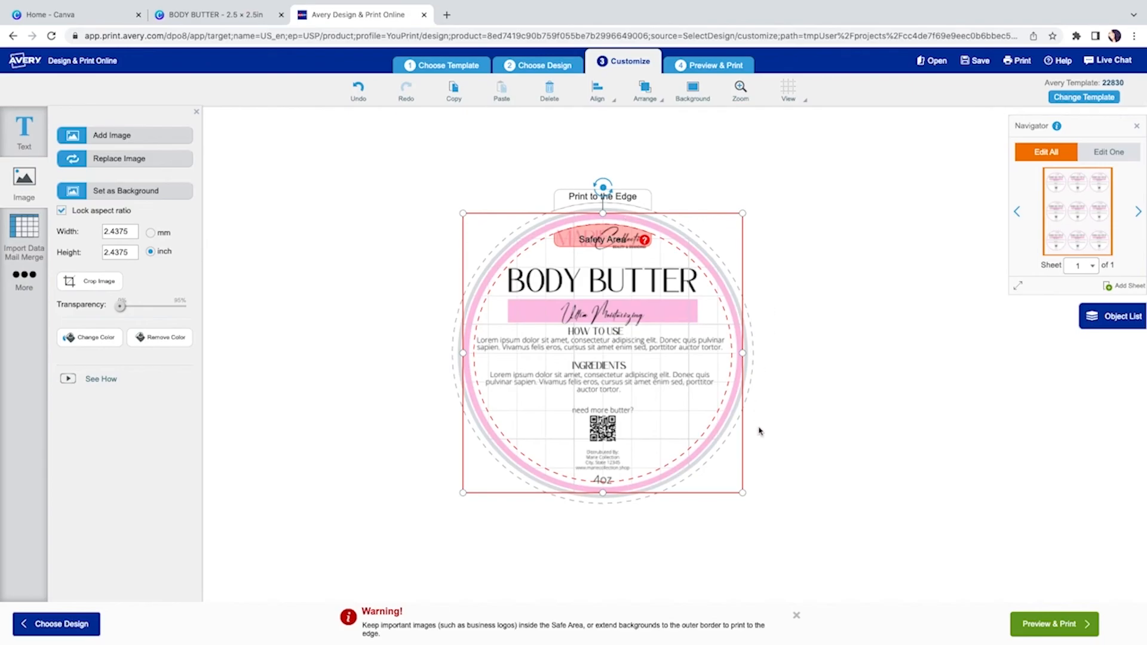
click(612, 435)
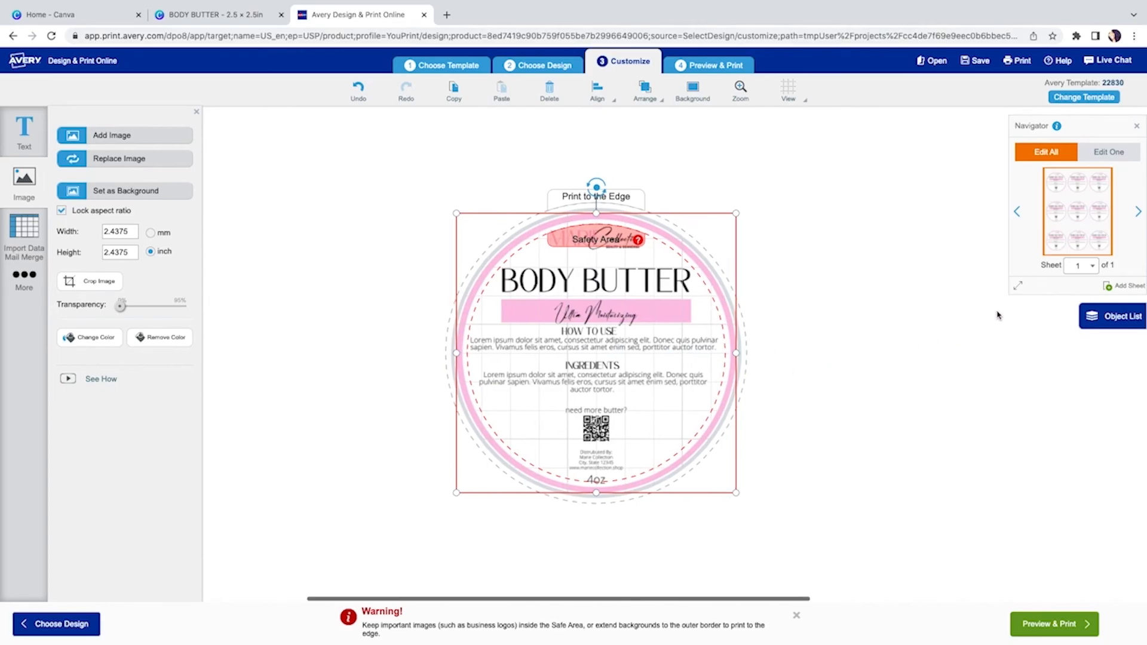
- Enlarge the Navigator sheet preview and realign the label image with the round outline
drag(1018, 285, 872, 335)
click(851, 337)
click(489, 240)
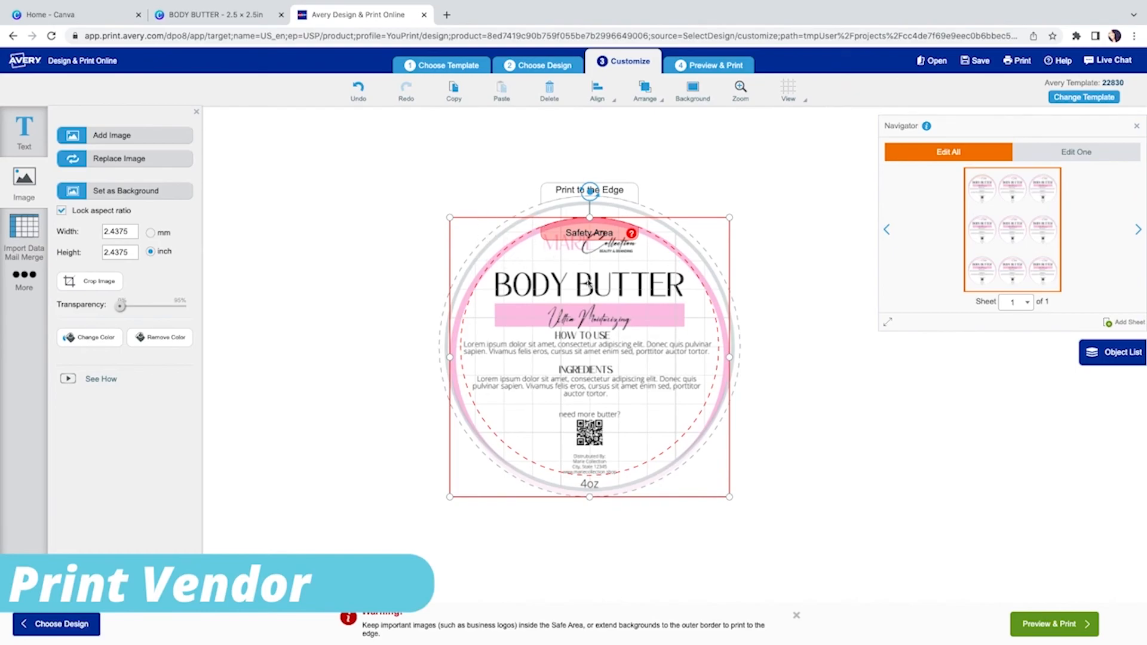
drag(604, 358, 602, 348)
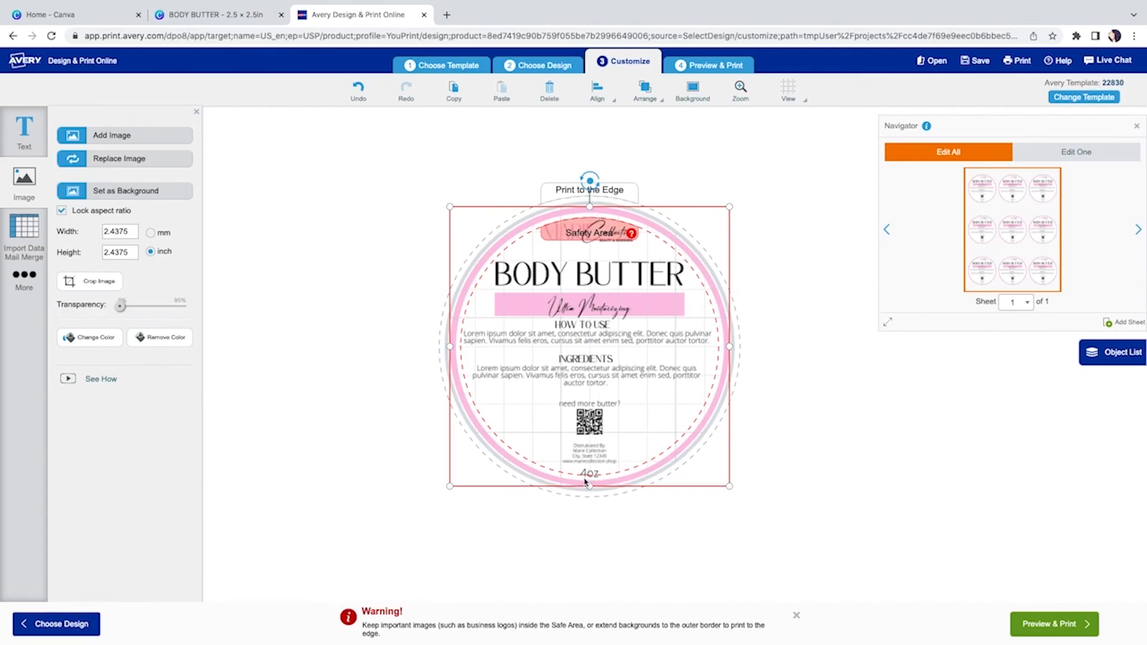
- Deselect the label image and proceed to the print preview, continuing without fixing the safe area warning
click(447, 489)
click(451, 483)
click(574, 192)
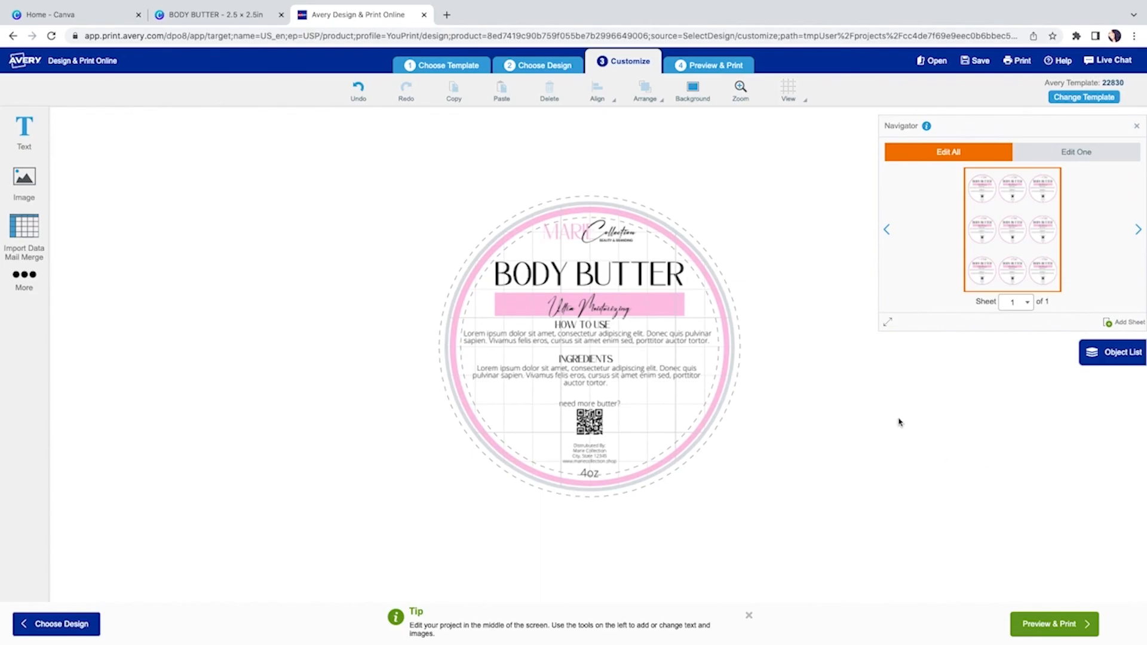
click(1054, 625)
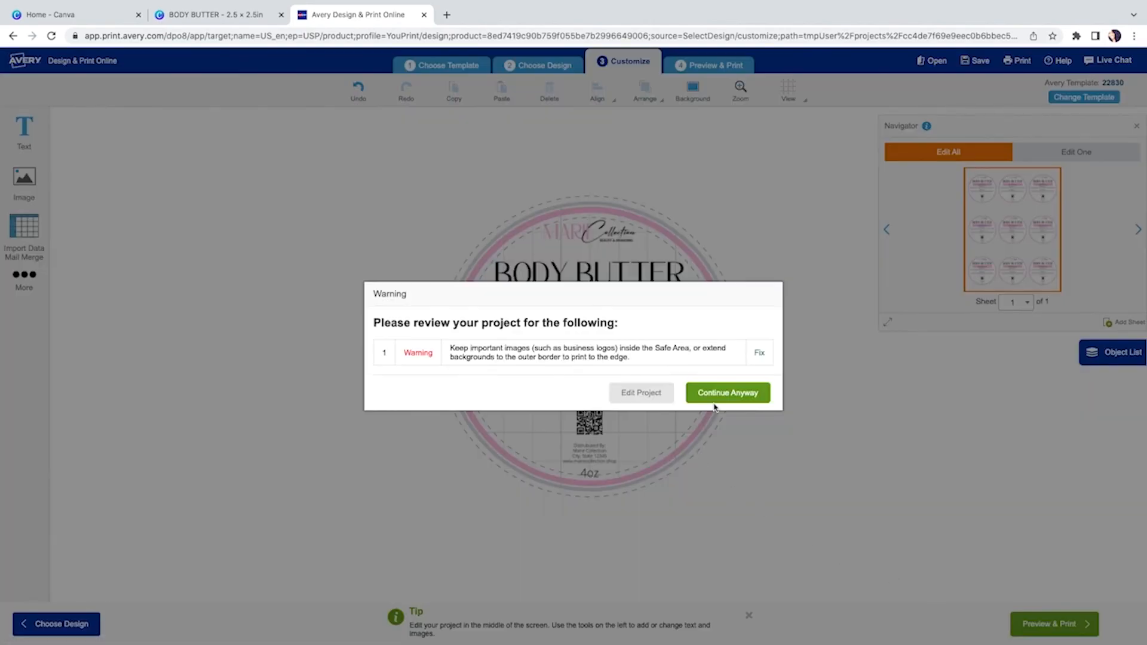
click(729, 392)
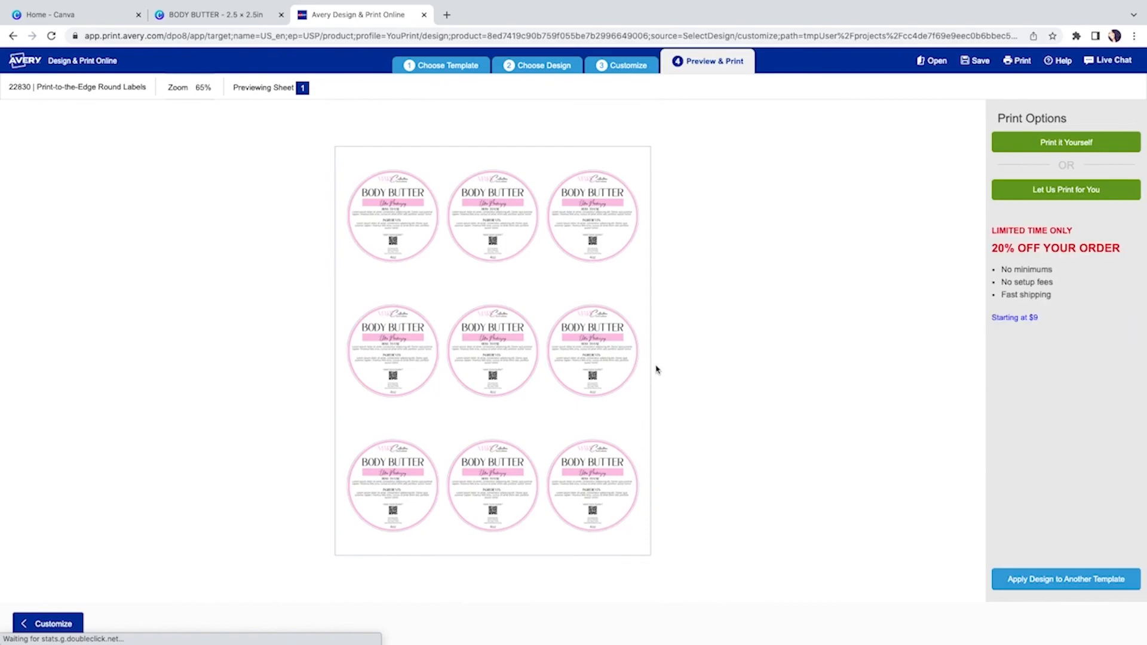
- Examine the body butter labels up close in the print preview, including their borders, text and QR codes
key(ctrl+plus)
key(ctrl+plus)
key(ctrl+plus)
key(ctrl+plus)
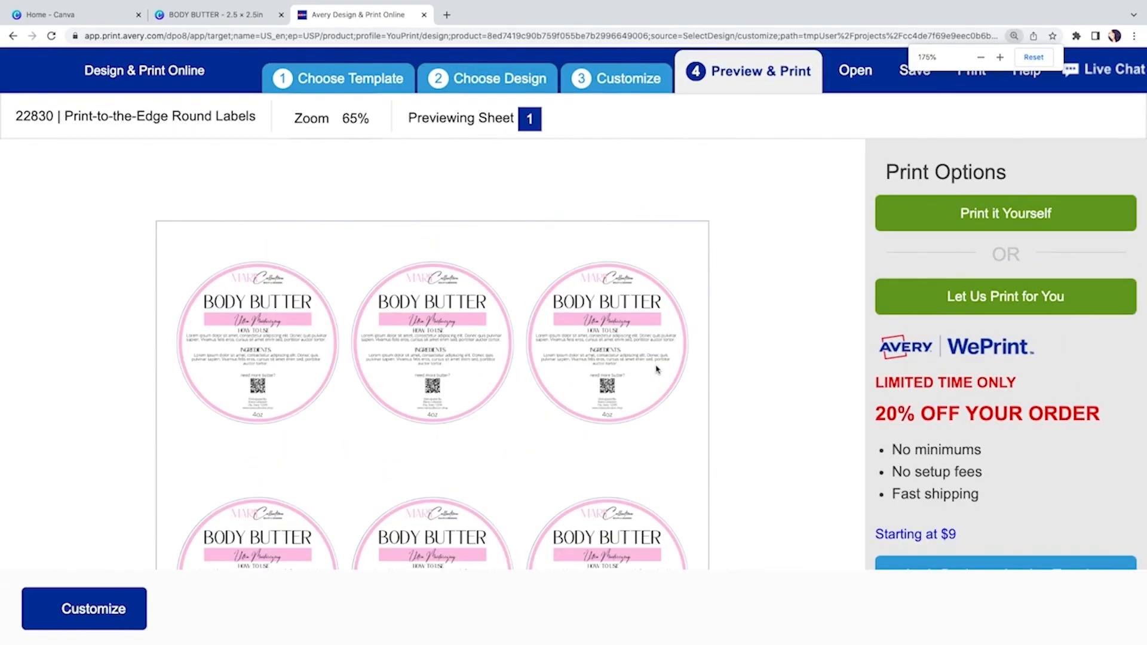
key(ctrl+plus)
key(ctrl+plus)
key(ctrl+plus)
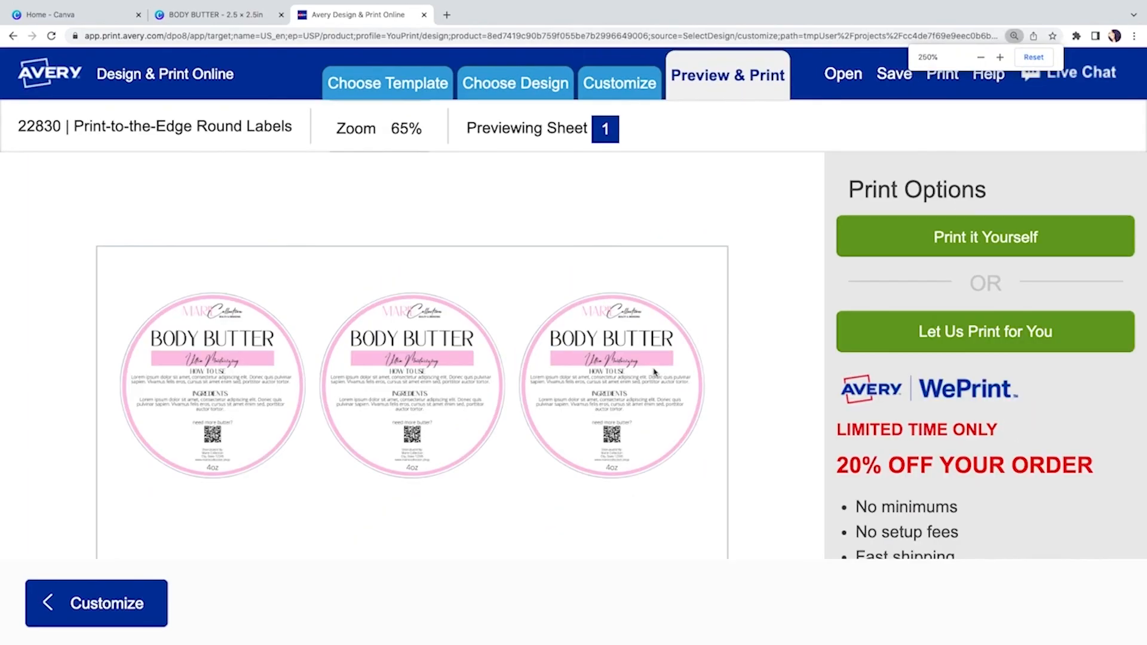
scroll(597, 376, down, 4)
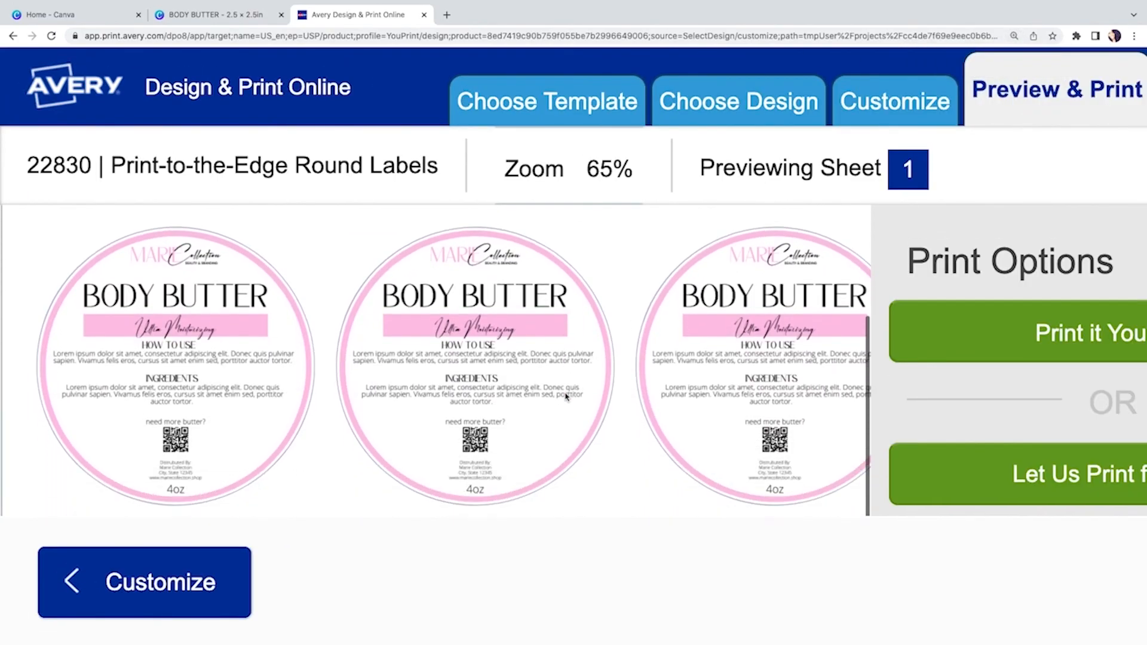
scroll(476, 355, up, 1)
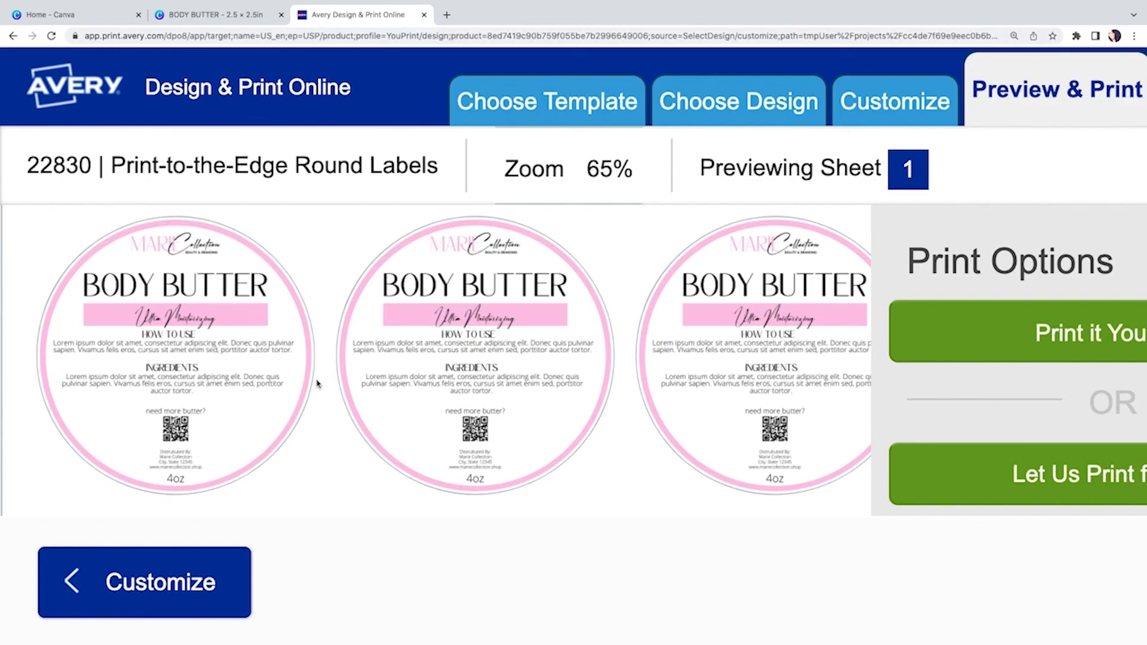
key(ctrl+minus)
key(ctrl+minus)
key(ctrl+minus)
key(ctrl+minus)
key(ctrl+minus)
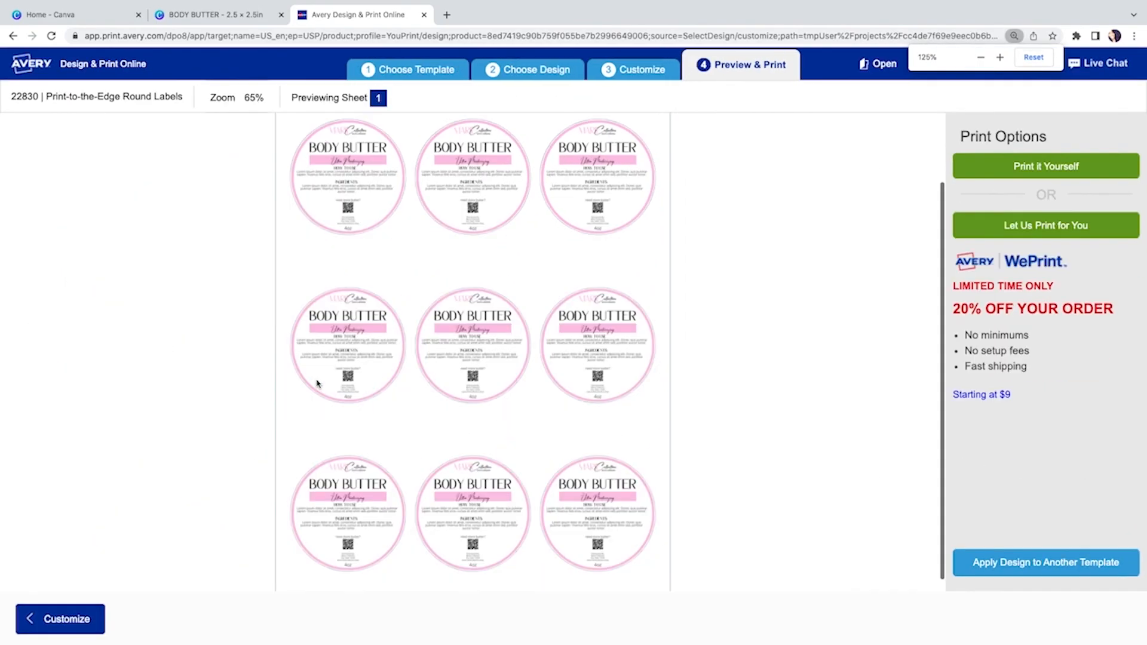